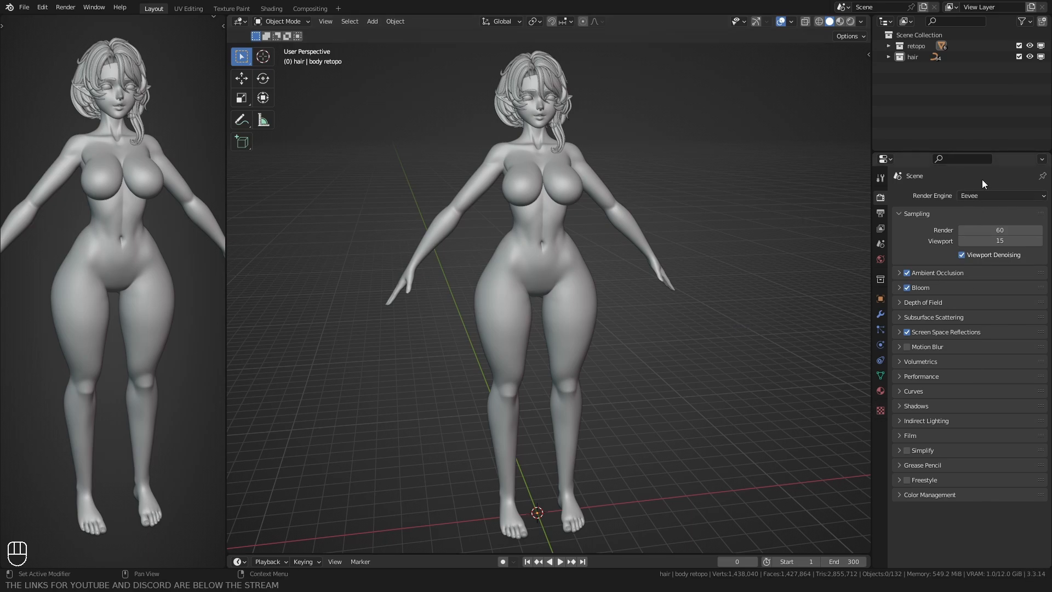
Step: Examine the Eevee settings for Ambient Occlusion, Bloom, Depth of Field, Subsurface Scattering and Screen Space Reflections
click(898, 273)
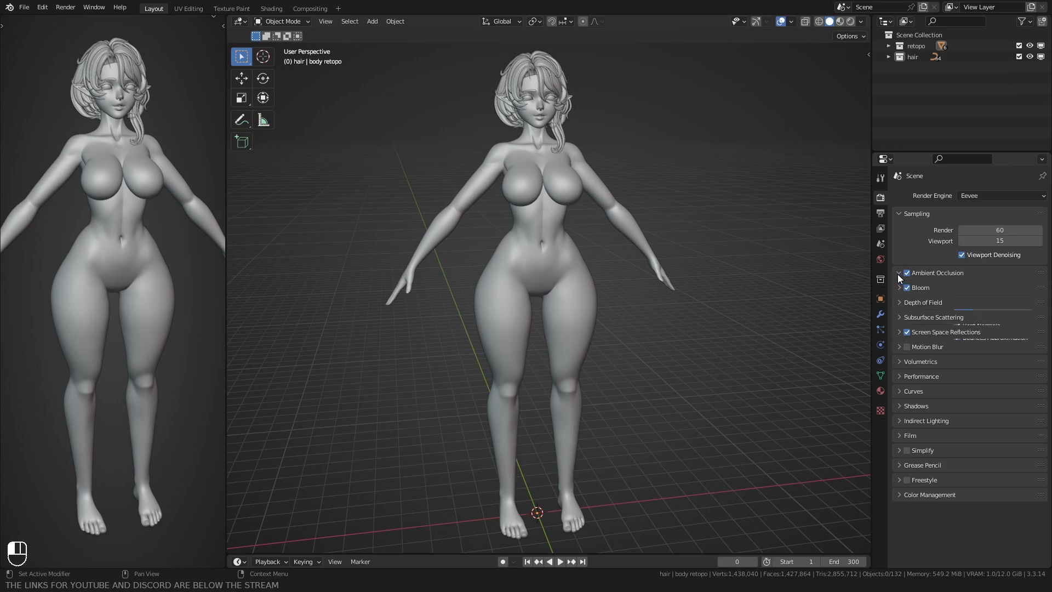
click(901, 272)
click(943, 288)
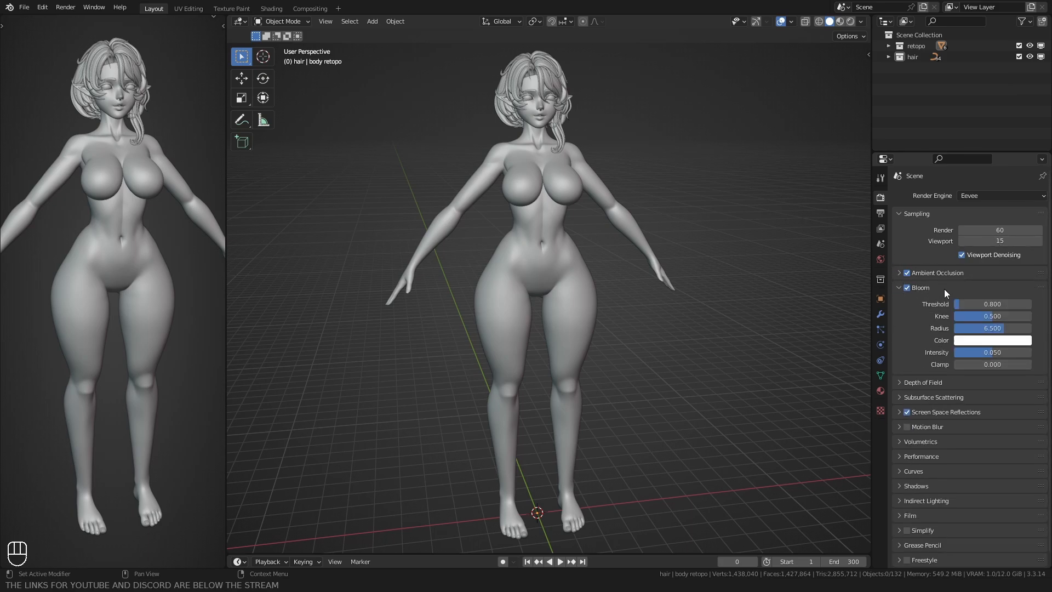
click(899, 288)
click(899, 302)
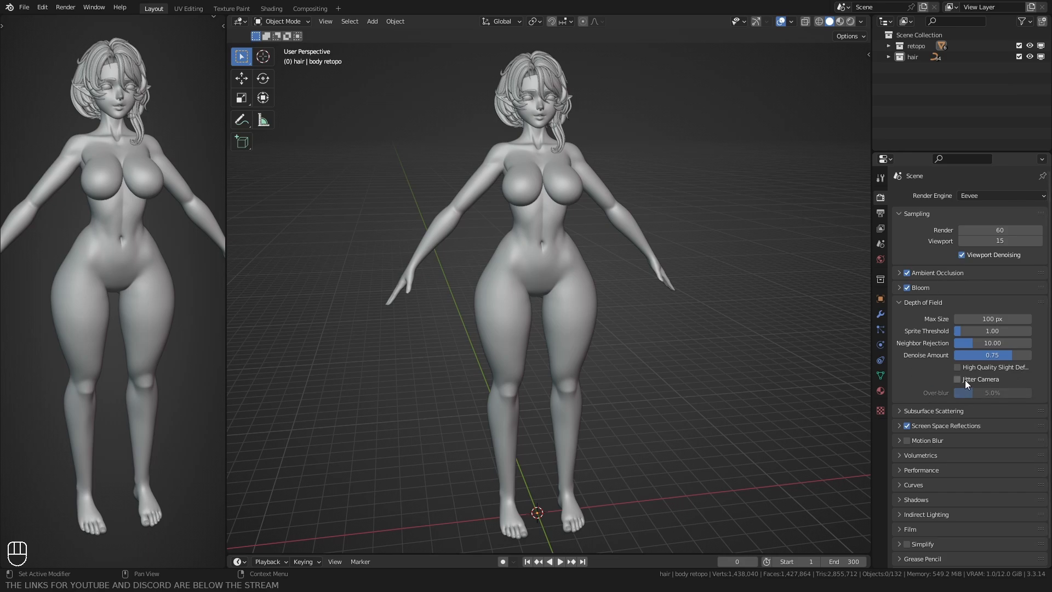
click(899, 303)
click(897, 319)
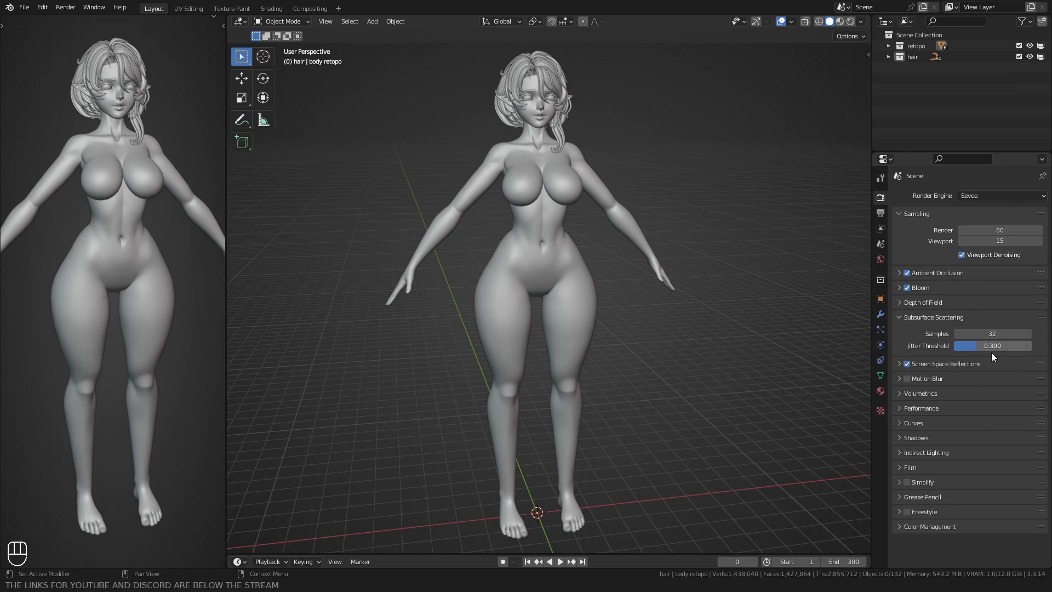
click(899, 318)
click(900, 332)
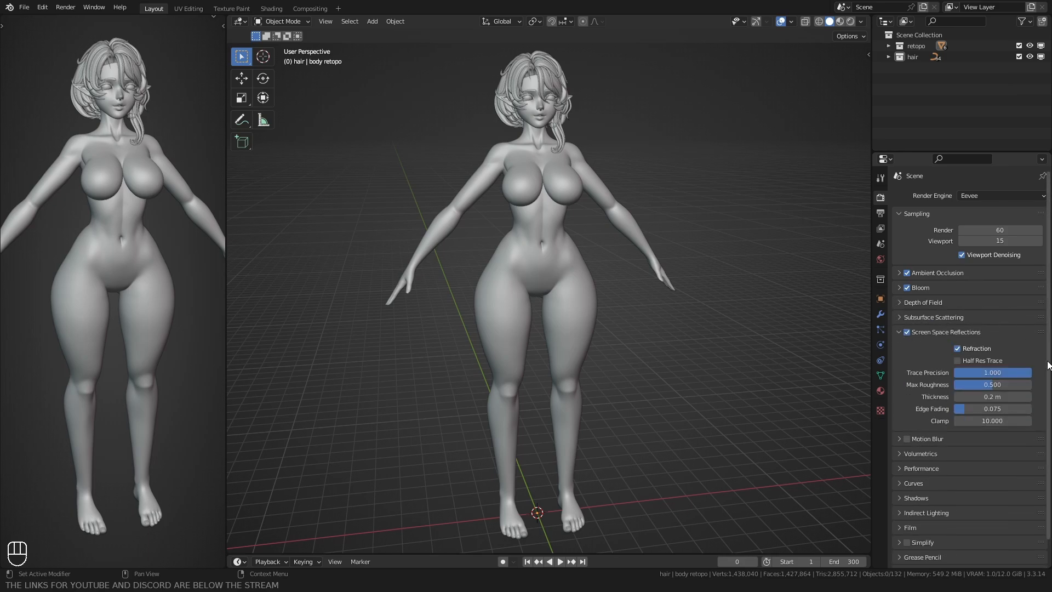
click(900, 332)
Step: Examine the render settings for Motion Blur, Volumetrics, Performance, Curves and Shadows
click(898, 347)
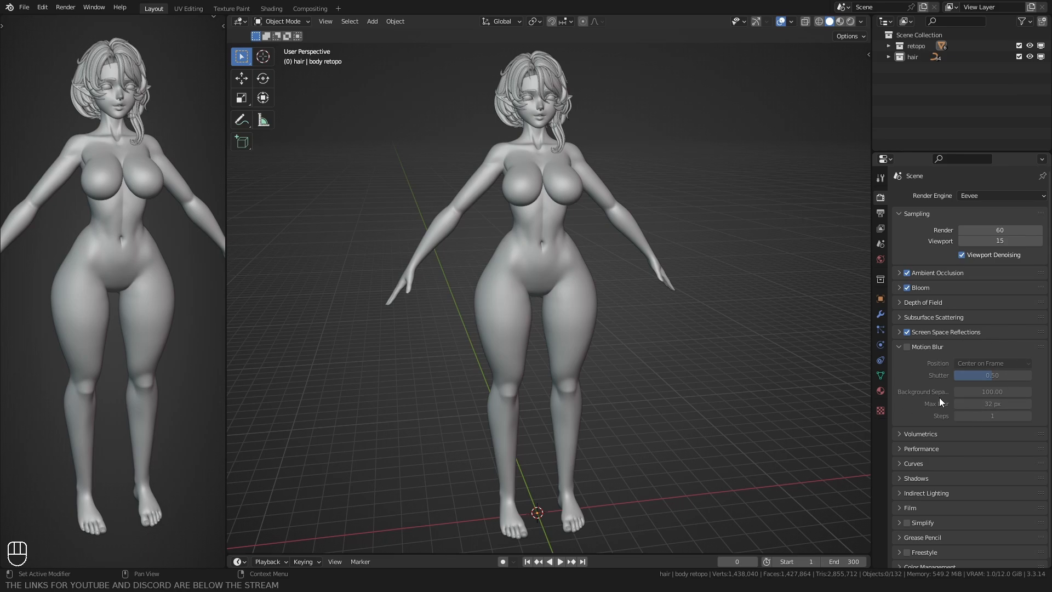
click(900, 346)
click(899, 361)
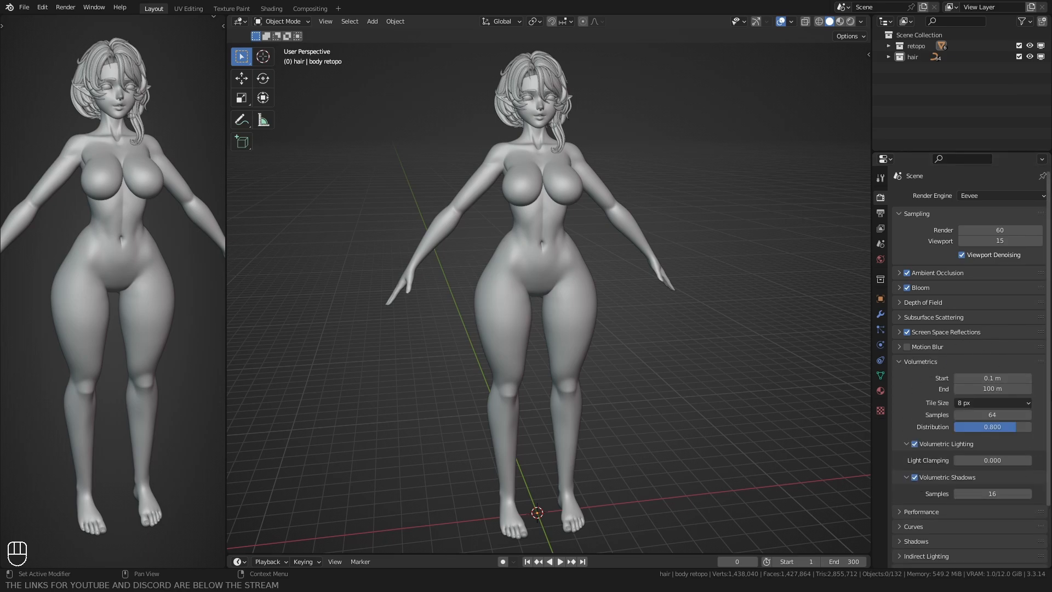
click(899, 362)
click(899, 375)
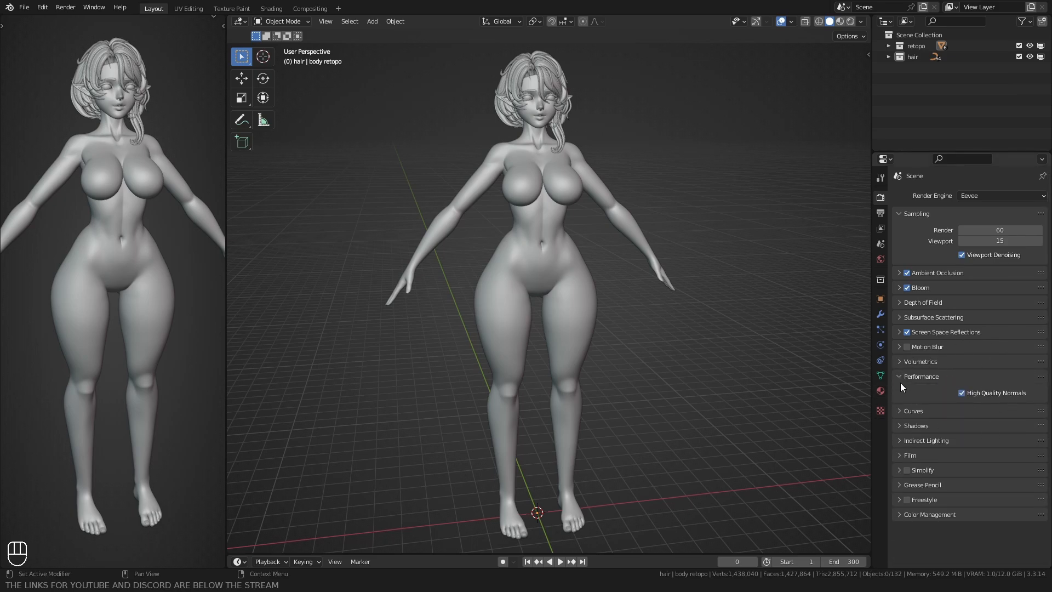
click(901, 376)
click(910, 391)
click(901, 392)
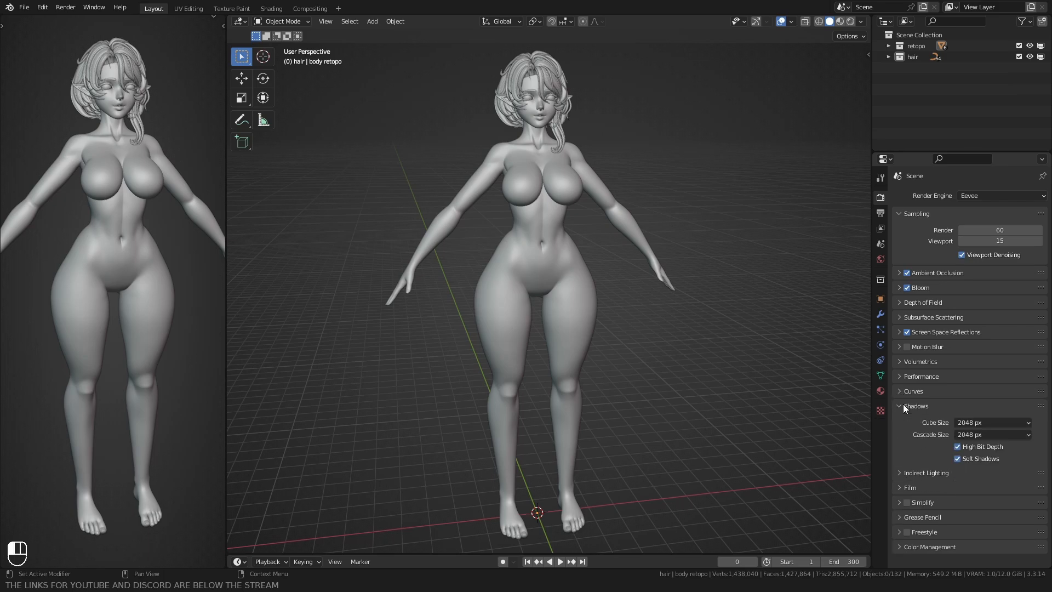
click(903, 405)
click(899, 405)
Step: Examine the render settings for Indirect Lighting, Film and Simplify
click(937, 420)
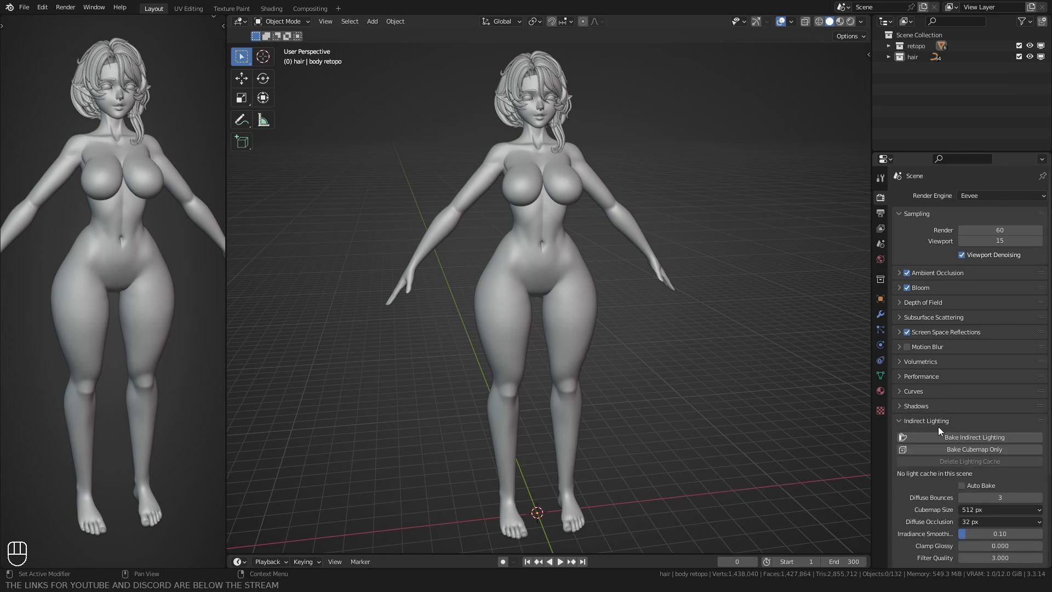
scroll(933, 426, down, 5)
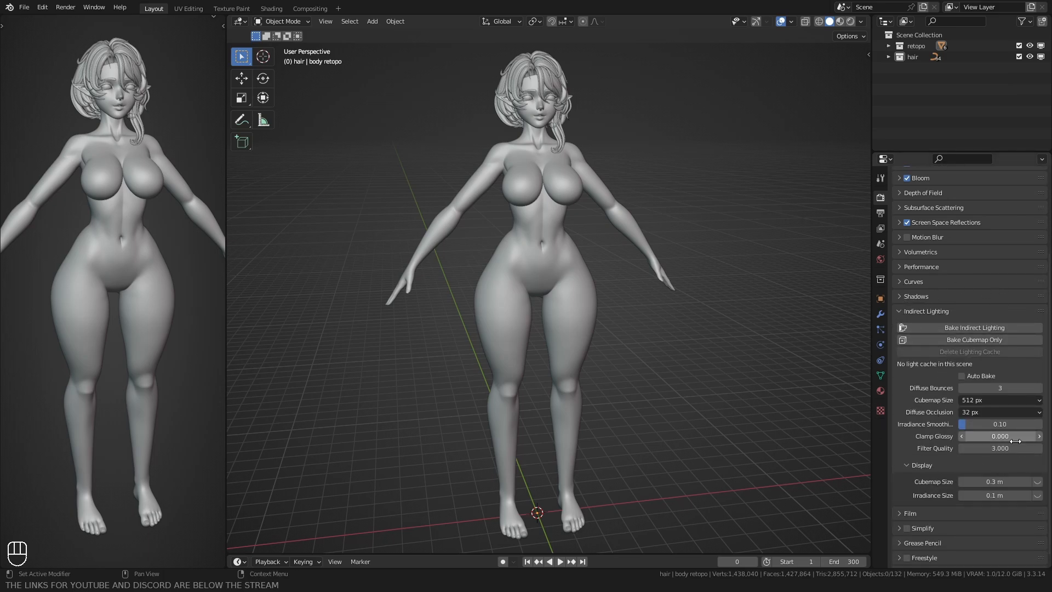
click(898, 311)
click(902, 435)
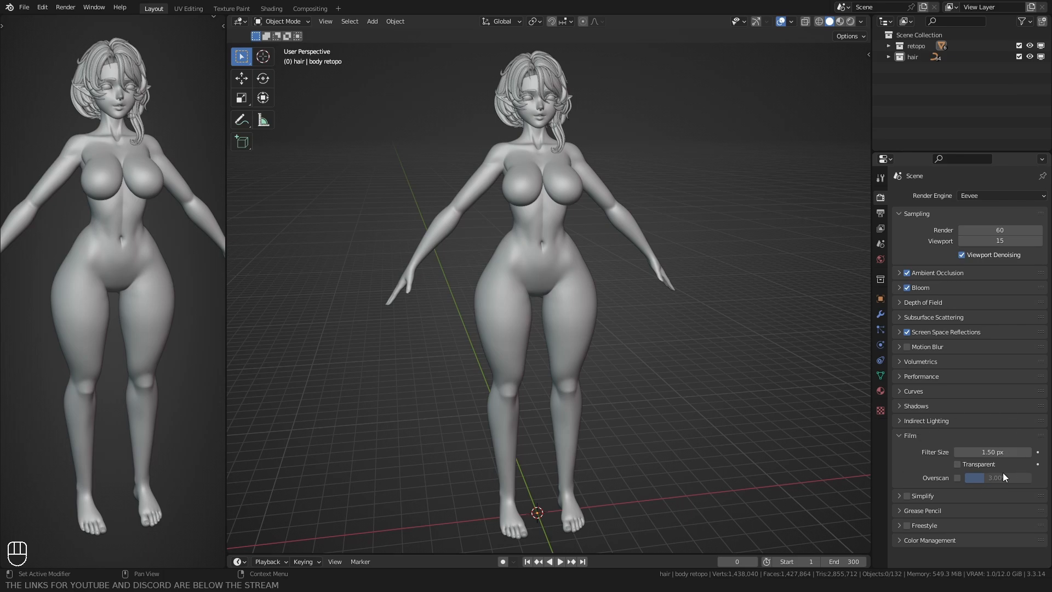
click(898, 435)
click(899, 450)
scroll(935, 439, down, 3)
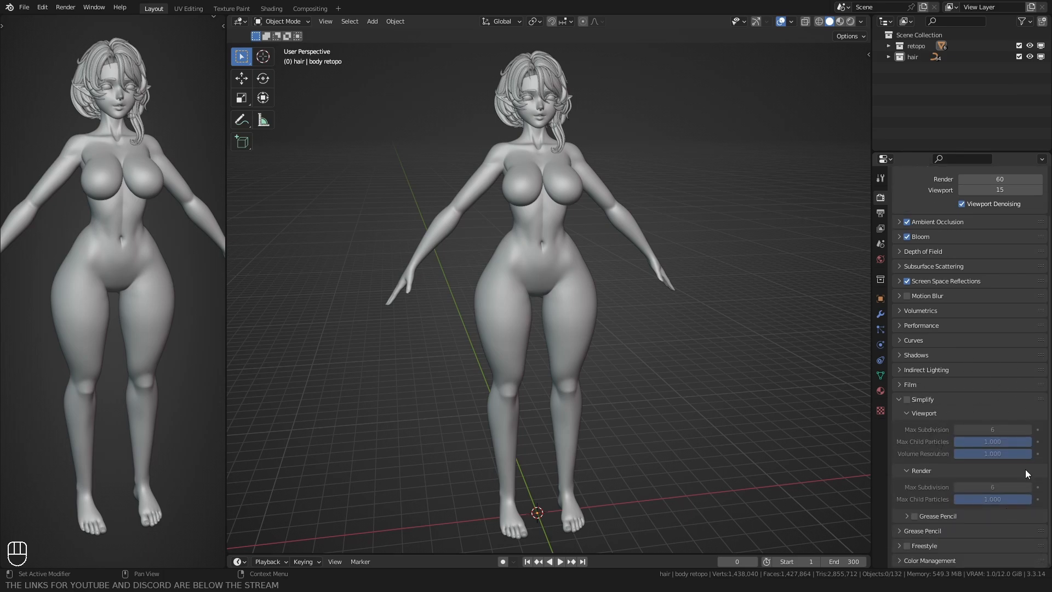
click(899, 400)
Step: Examine the render settings for Grease Pencil, Freestyle and Color Management
click(898, 464)
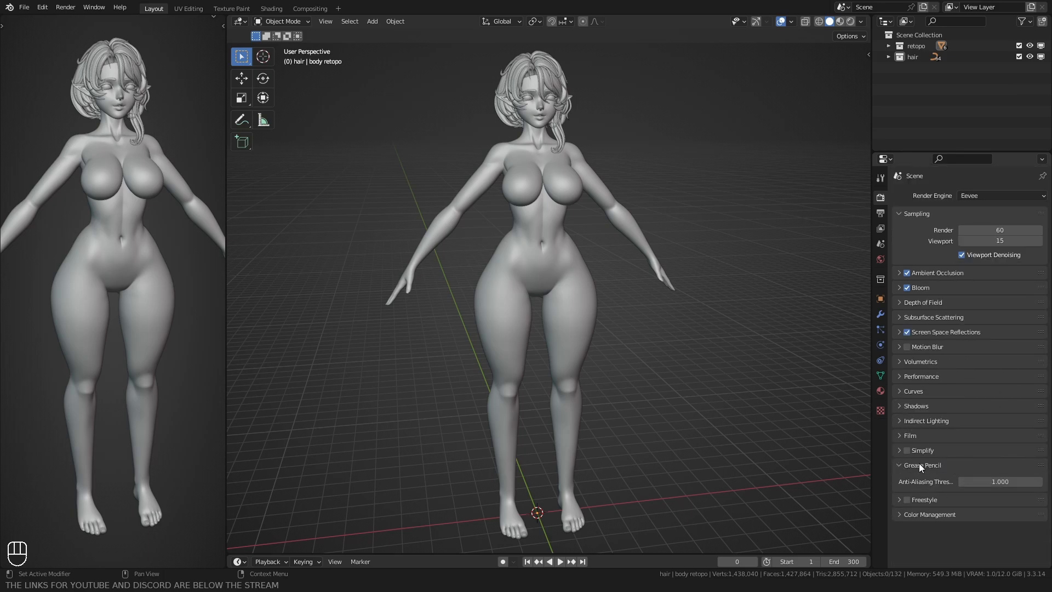
click(897, 465)
click(896, 482)
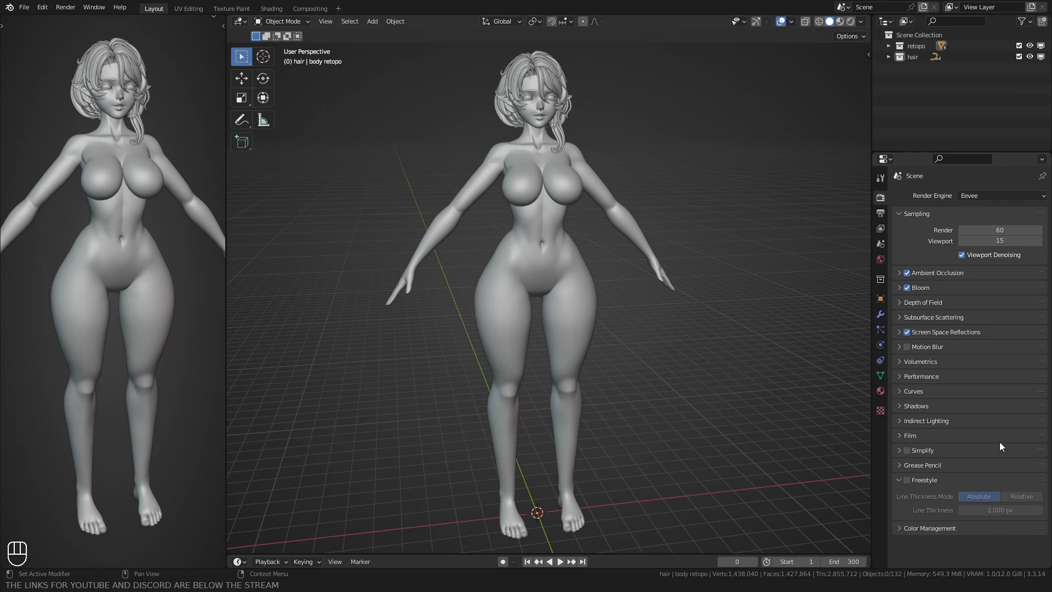
click(899, 480)
click(897, 494)
scroll(909, 485, down, 2)
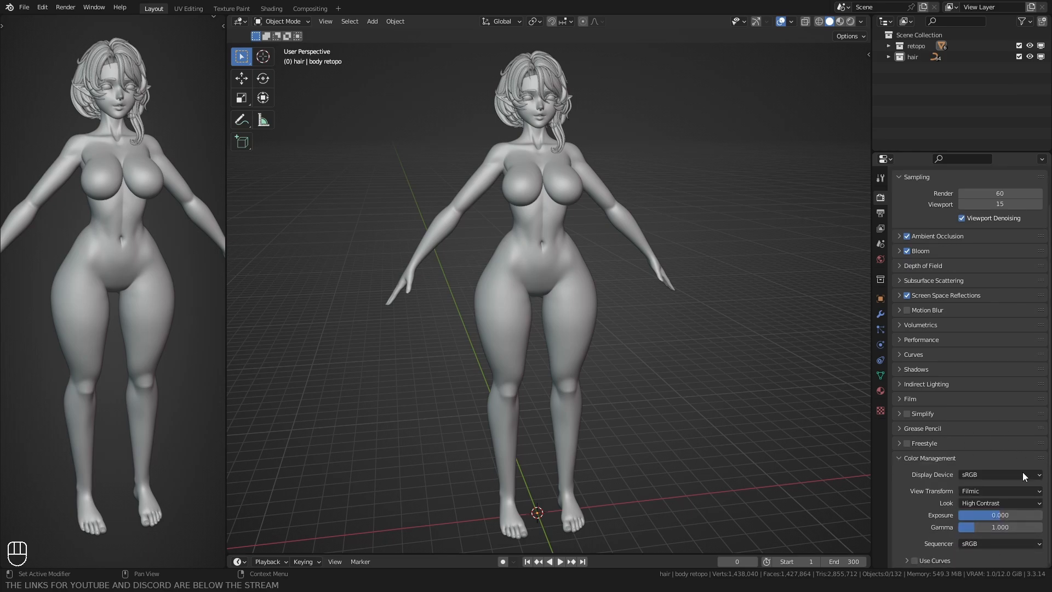
click(899, 458)
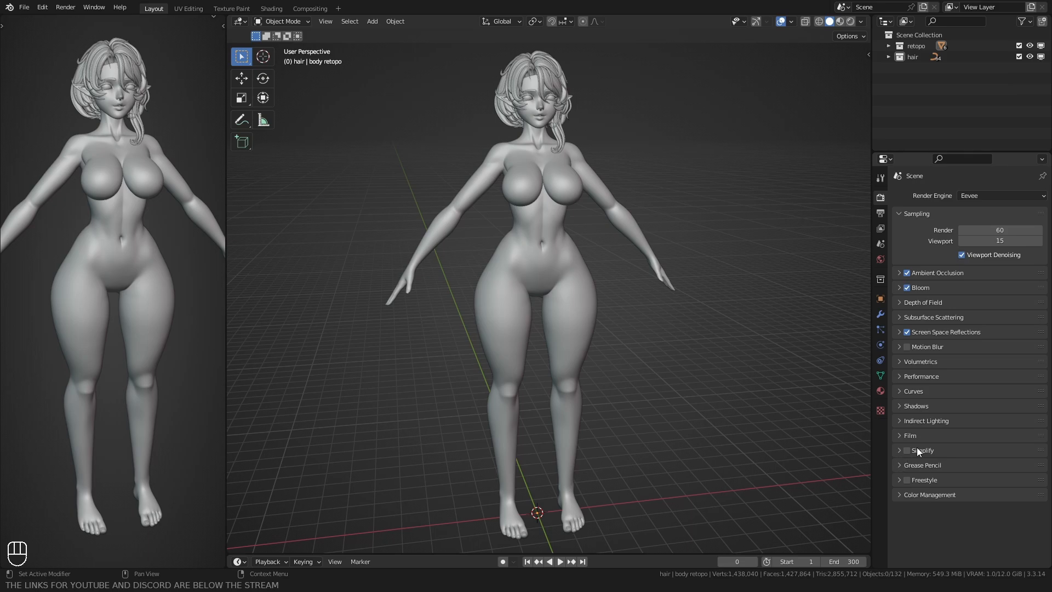
Step: Switch to the Shading workspace and display the World shader node tree
click(281, 9)
click(275, 21)
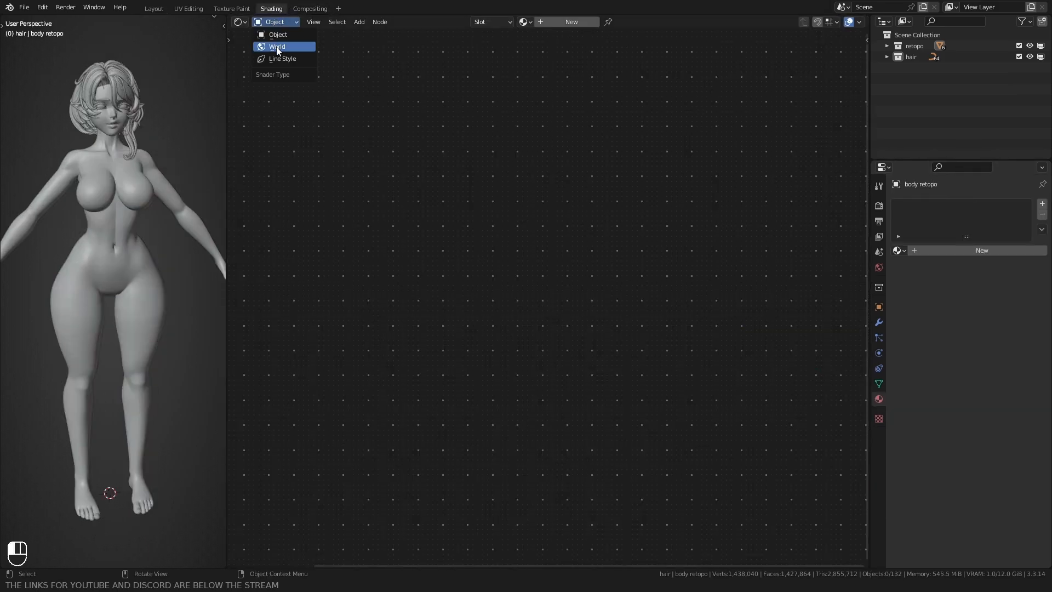
click(271, 48)
middle_drag(707, 234, 475, 248)
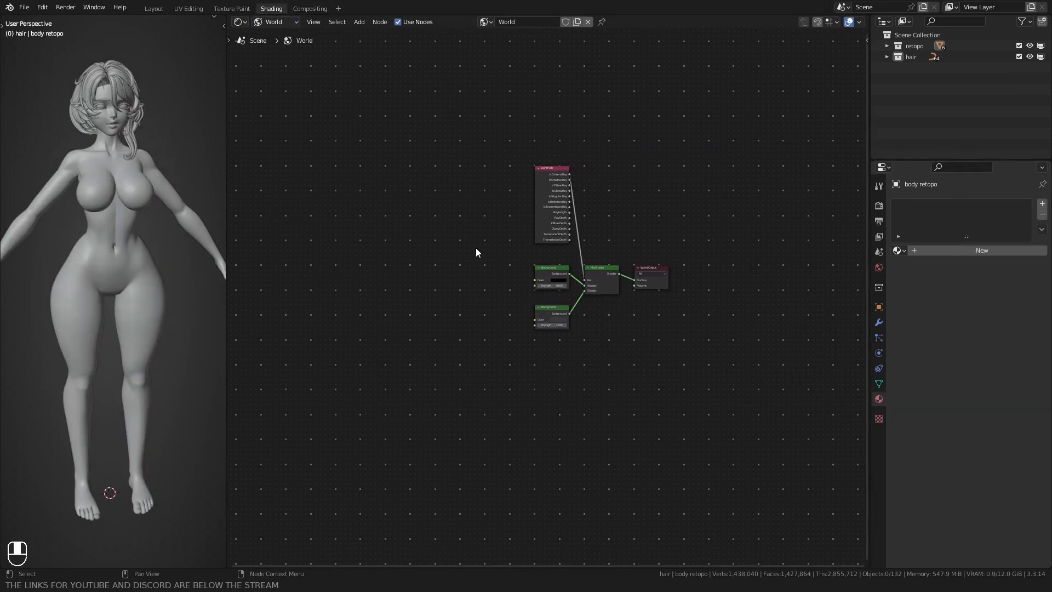
scroll(476, 247, up, 4)
middle_drag(519, 209, 460, 245)
scroll(482, 244, up, 7)
Step: Inspect the colors of the two Background nodes, viewing the lower node's color as a Hex code
click(500, 304)
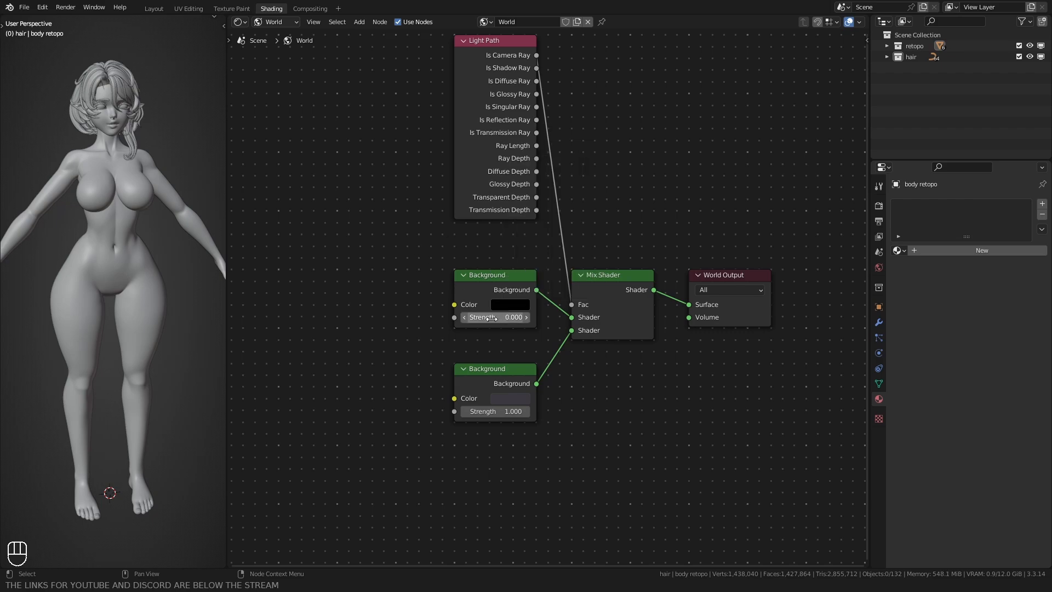
click(505, 399)
click(578, 328)
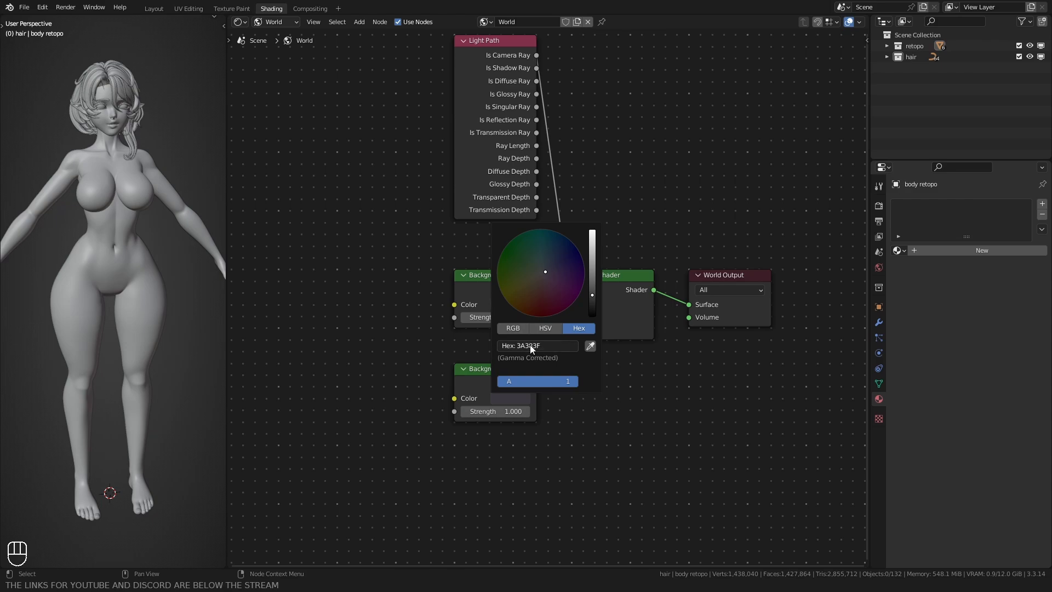
middle_drag(429, 197, 426, 240)
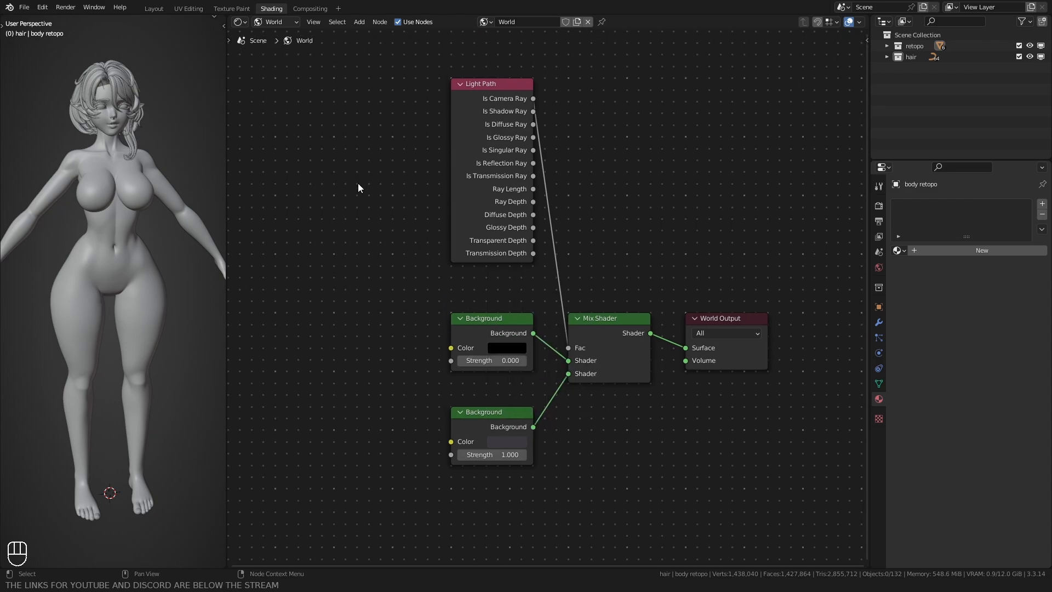
Step: Add a trial Light Path node beside the existing one in the World node tree and delete it
key(shift+a)
text(light)
key(Return)
click(339, 148)
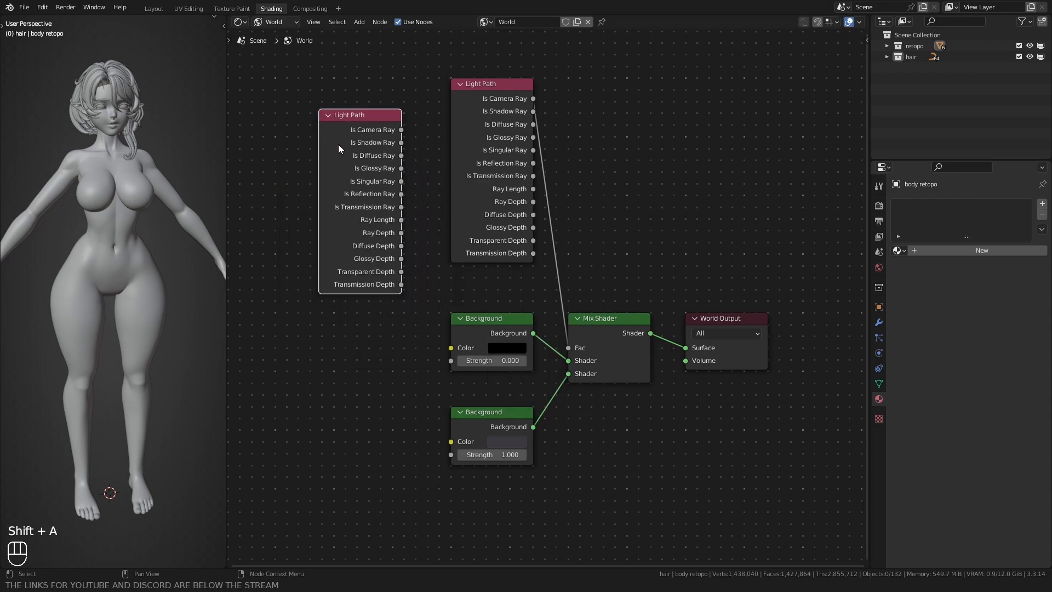
key(g)
click(329, 130)
key(Delete)
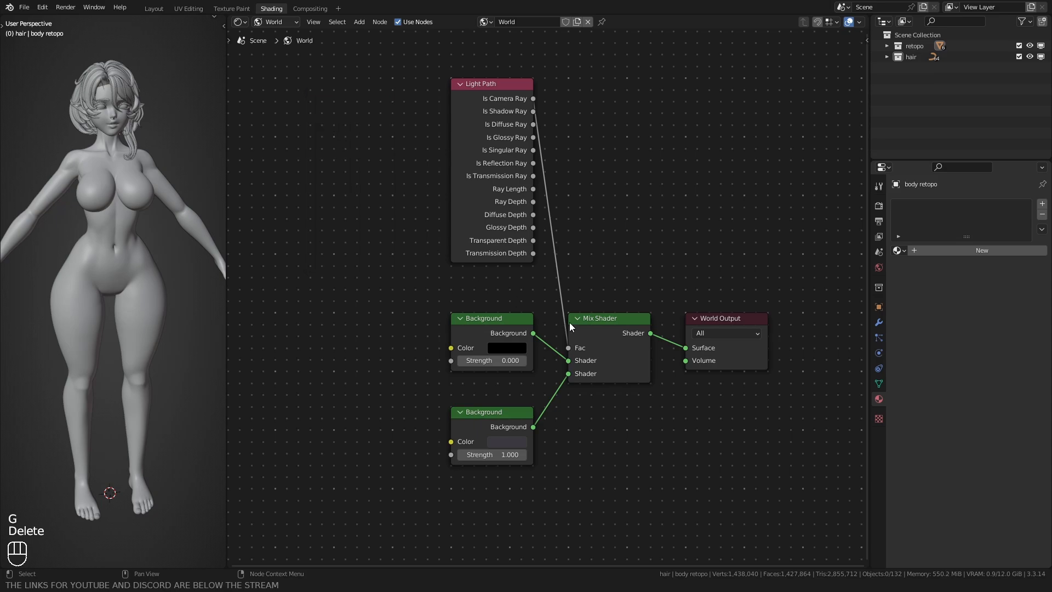
Step: Add a trial Mix Shader node above the existing one and delete it
key(shift+a)
text(mix)
click(621, 281)
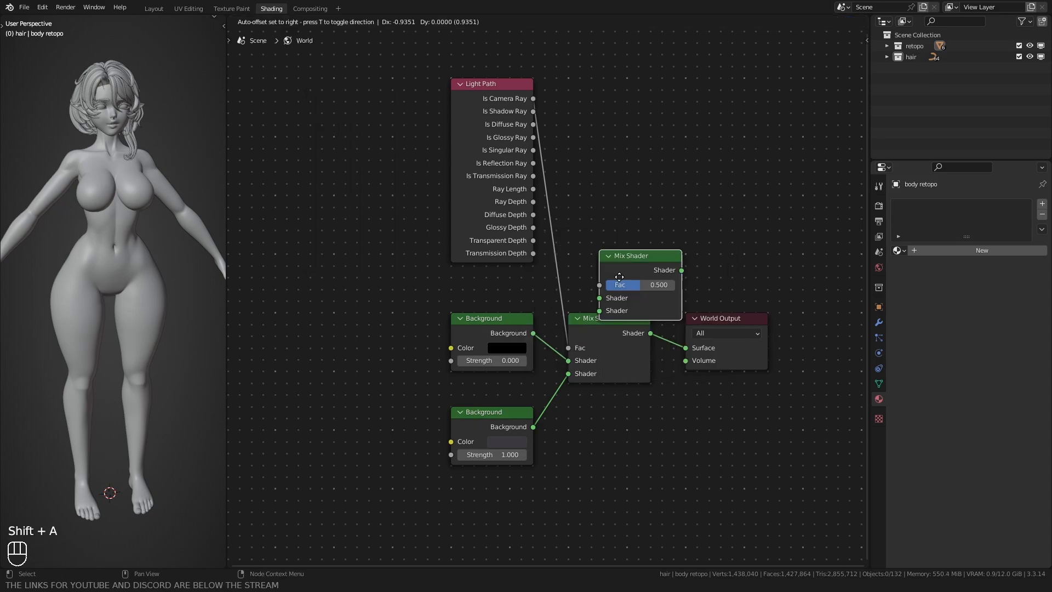
key(Delete)
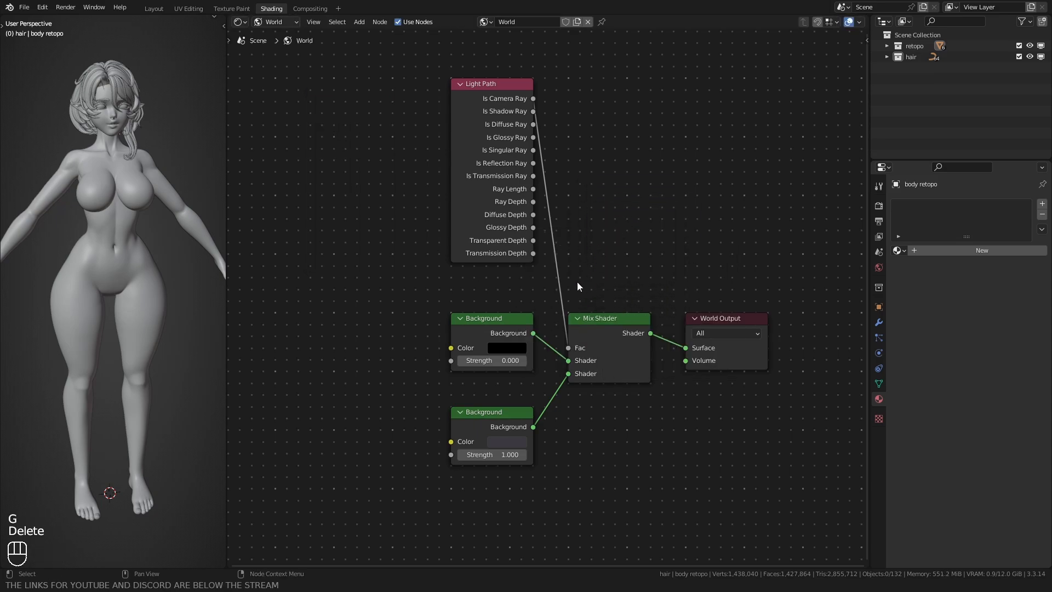
drag(397, 455, 772, 128)
click(418, 228)
middle_drag(416, 231, 420, 229)
Step: Select the body mesh and switch the shader editor from World to Object shading
click(99, 210)
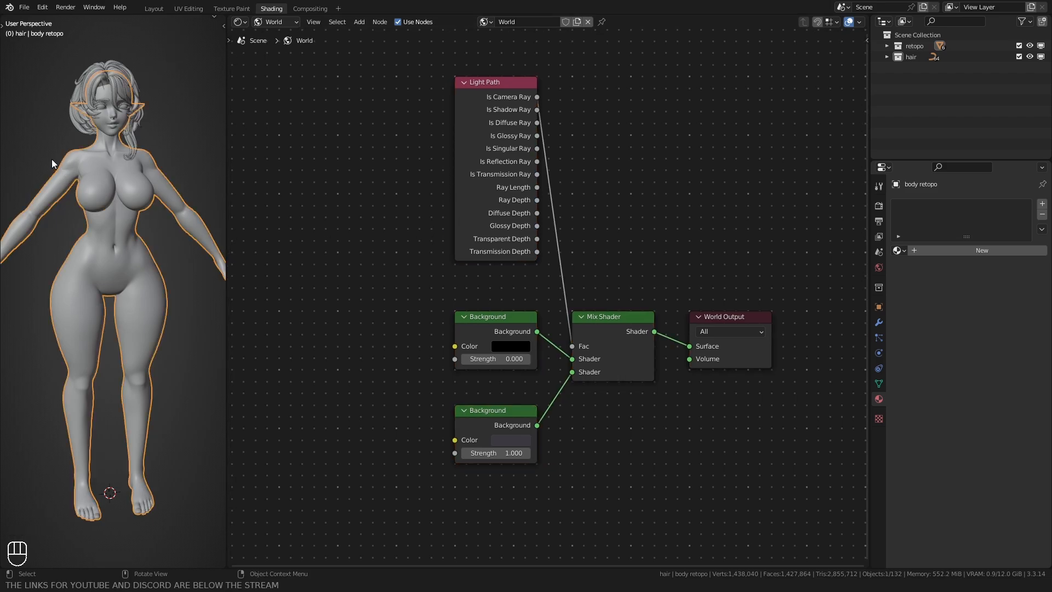
click(274, 22)
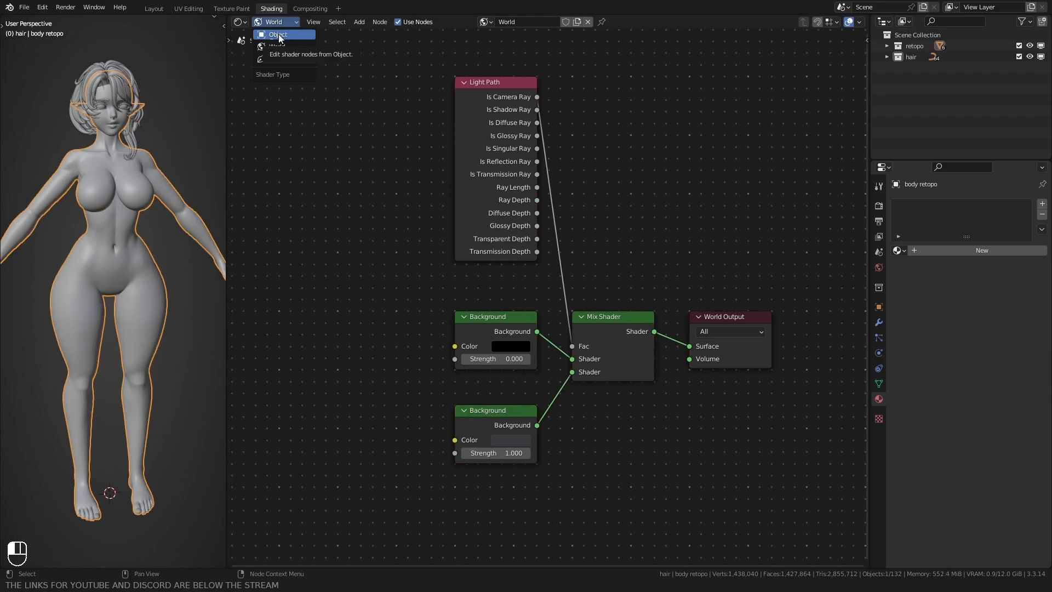
click(278, 36)
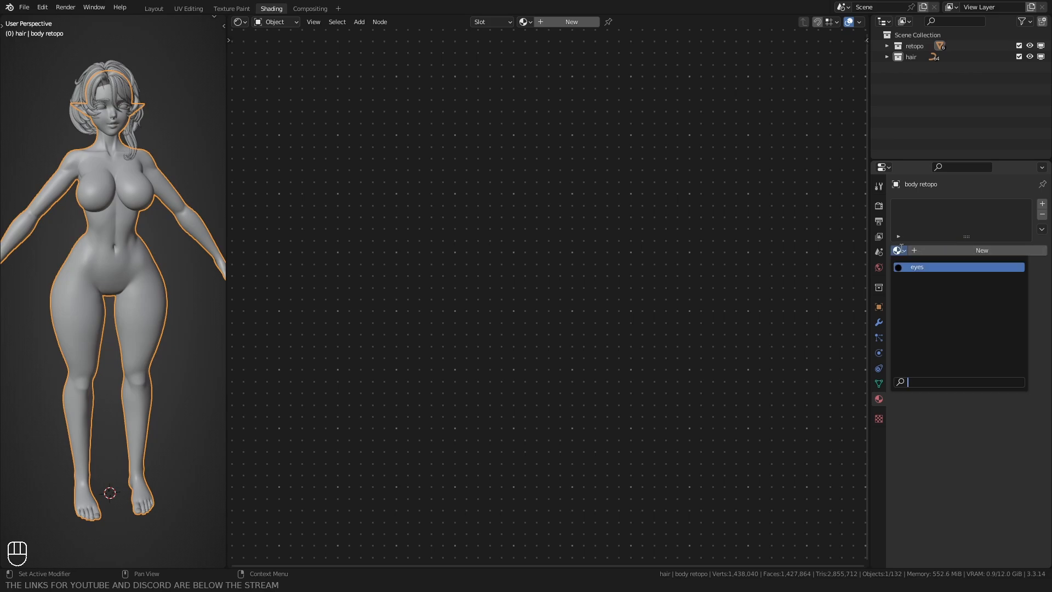
Step: Create a new material on the body mesh and name it skin
click(937, 250)
click(938, 250)
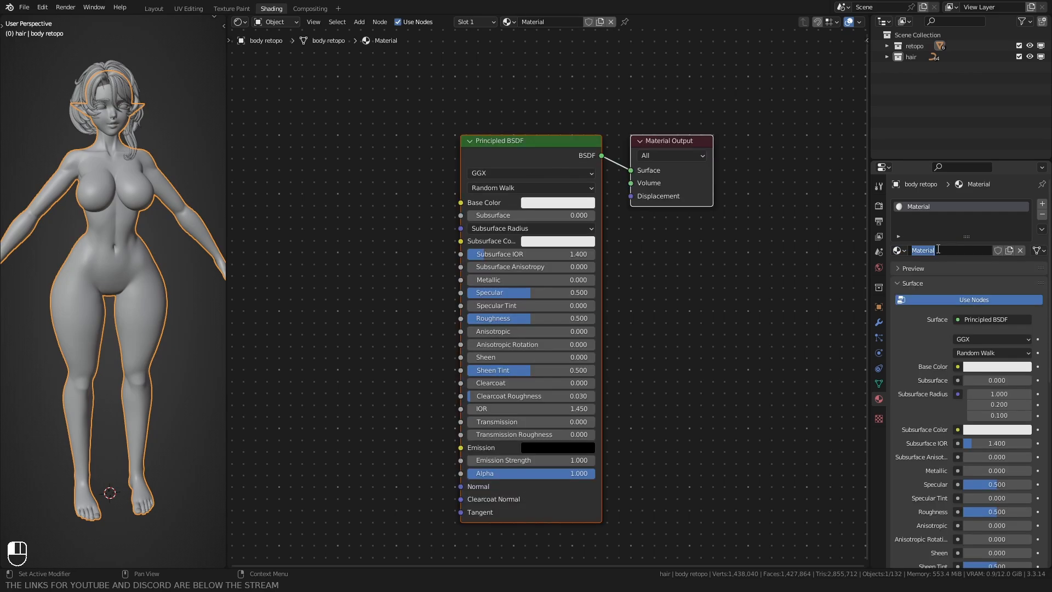
text(skinn)
key(Return)
click(941, 253)
click(954, 252)
key(BackSpace)
key(Return)
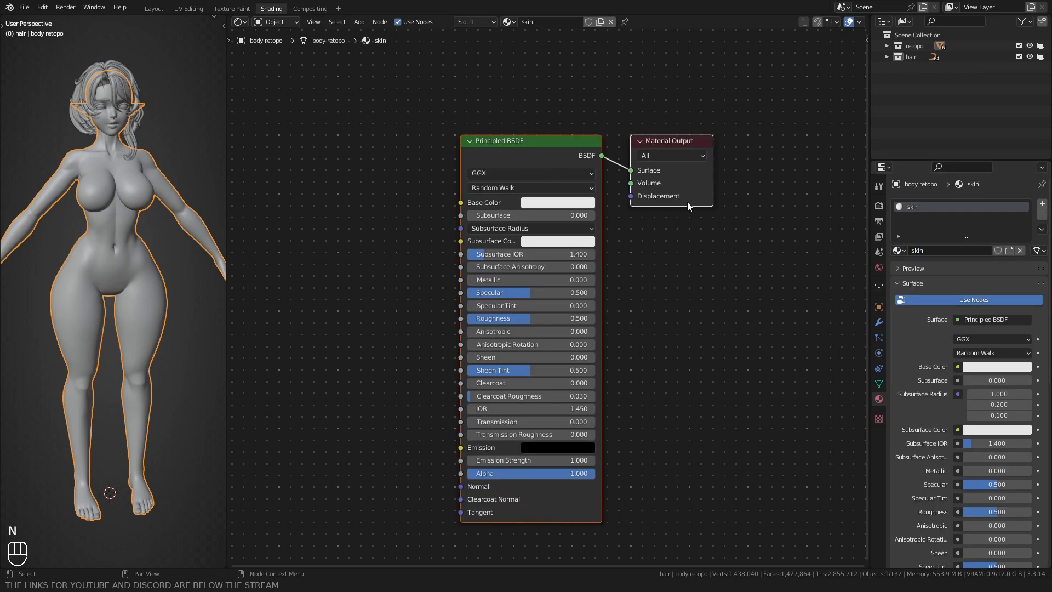
Step: Delete the skin material's Principled BSDF node and add a Layer Weight node
click(571, 166)
key(Delete)
middle_drag(420, 238, 595, 256)
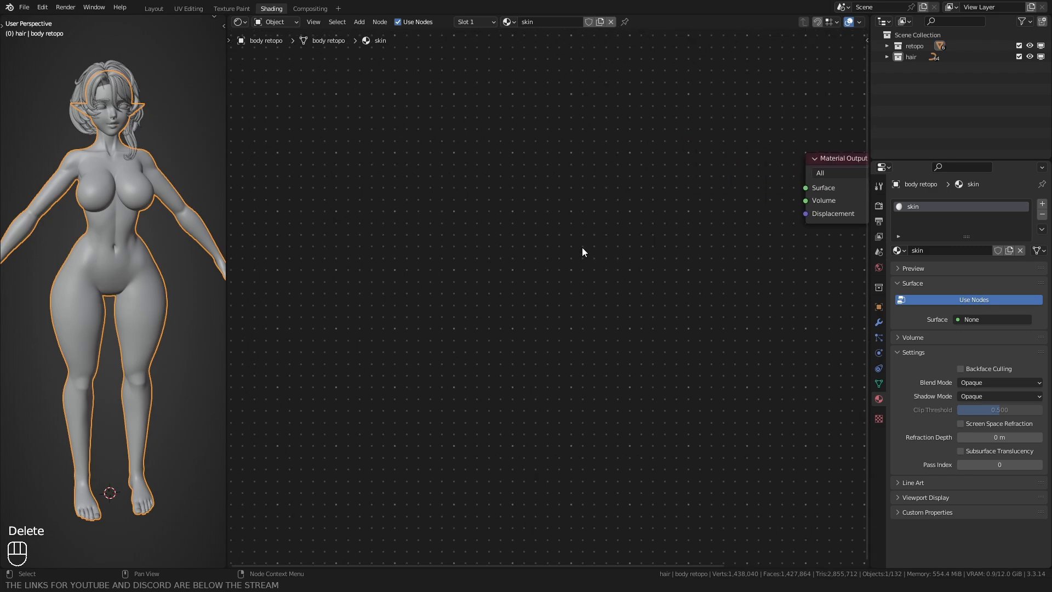
key(shift+a)
text(laye)
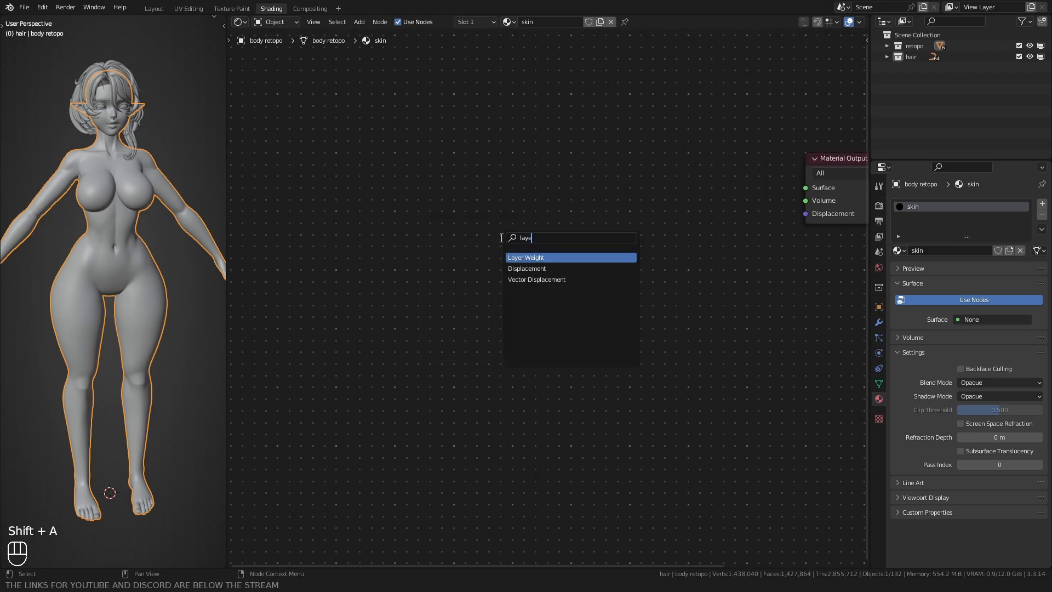
key(Return)
click(478, 213)
Step: Move the Layer Weight node far to the left of the Material Output node
scroll(479, 212, down, 2)
middle_drag(478, 212, 609, 239)
scroll(590, 255, down, 4)
key(g)
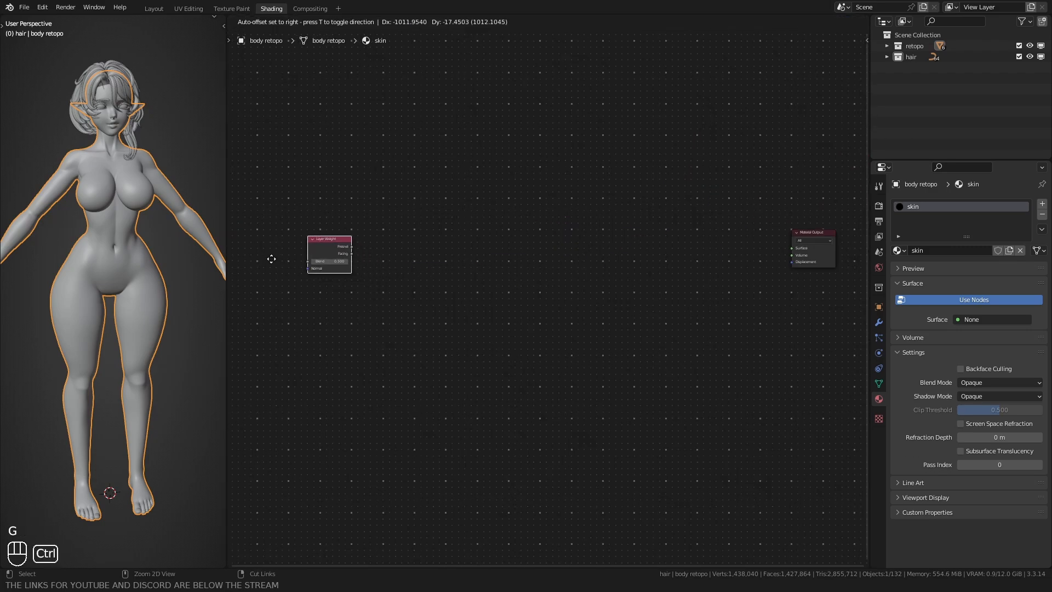
ctrl+click(254, 253)
Step: Add a Float Curve node just to the right of the Layer Weight node
middle_drag(339, 210, 515, 217)
scroll(514, 215, up, 2)
key(shift+a)
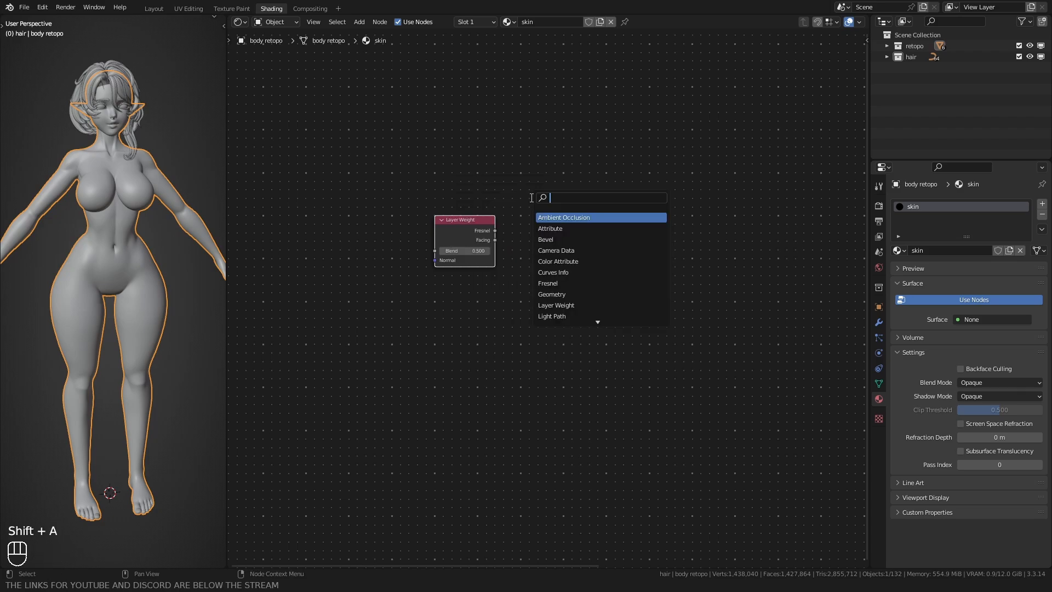
text(flo)
key(Return)
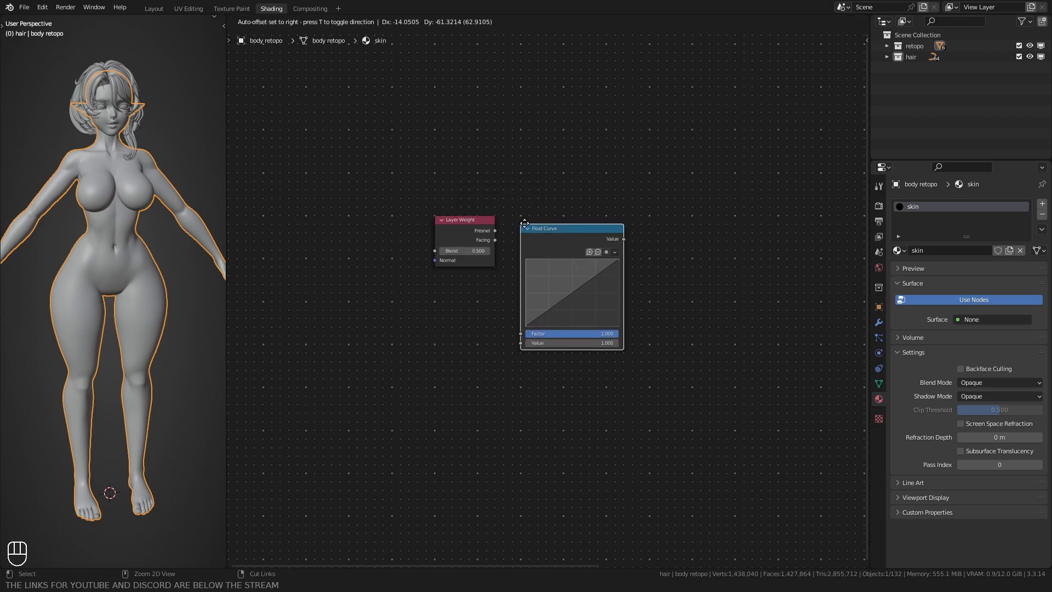
click(521, 217)
Step: Link Layer Weight's Facing to the Float Curve's Value and shape a falling curve through about (0.45, 0.43), ending at about (1.0, 0.19)
scroll(455, 288, up, 8)
scroll(419, 319, up, 1)
drag(440, 181, 513, 201)
drag(692, 202, 691, 312)
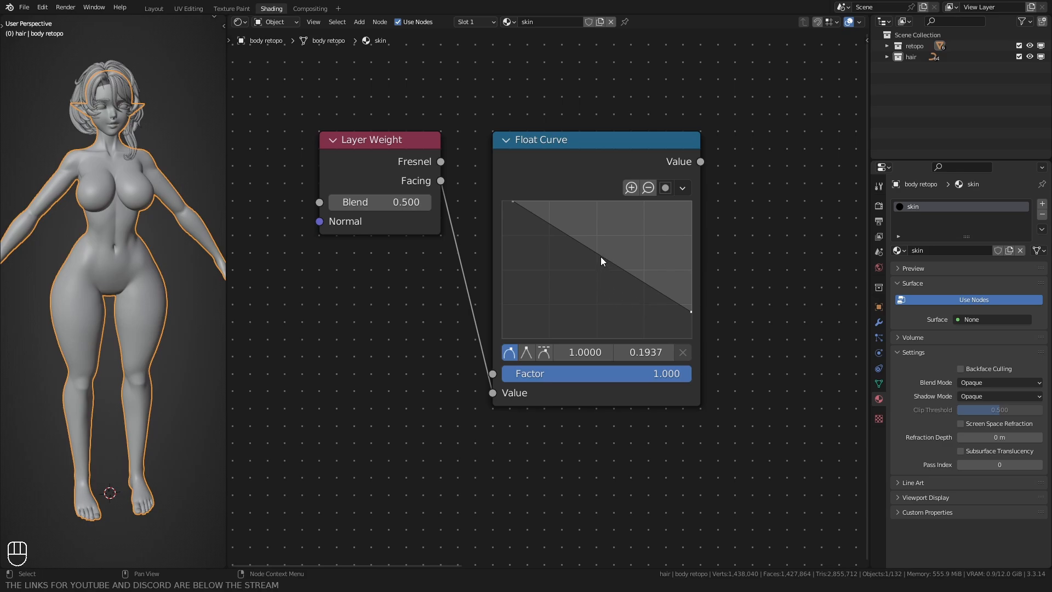
drag(601, 257, 585, 280)
Step: Add a Mix color node to the right of the Float Curve node
scroll(733, 277, down, 2)
key(shift+a)
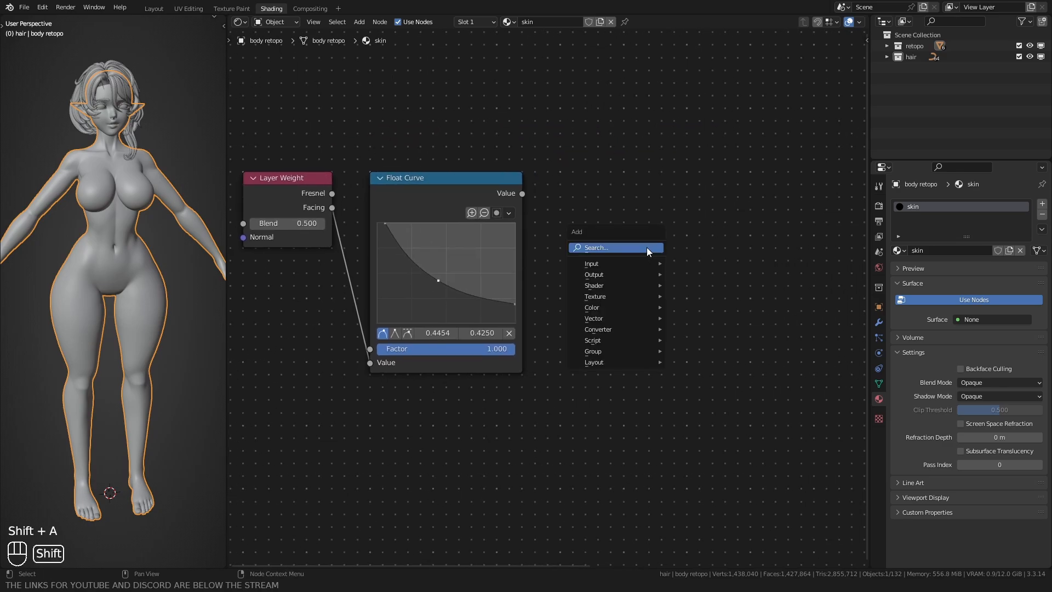
text(mix)
key(Return)
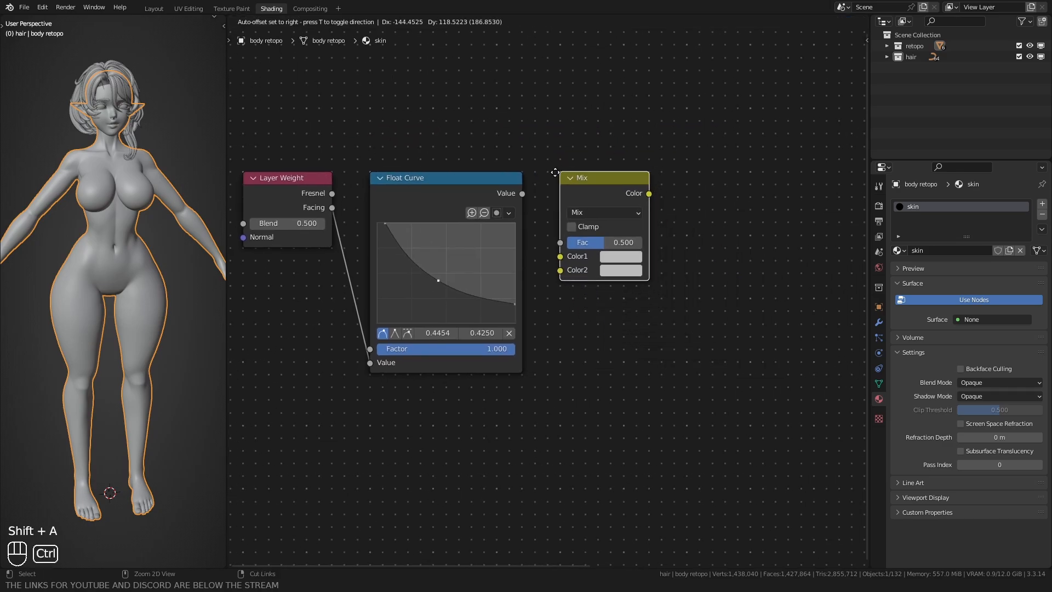
click(555, 171)
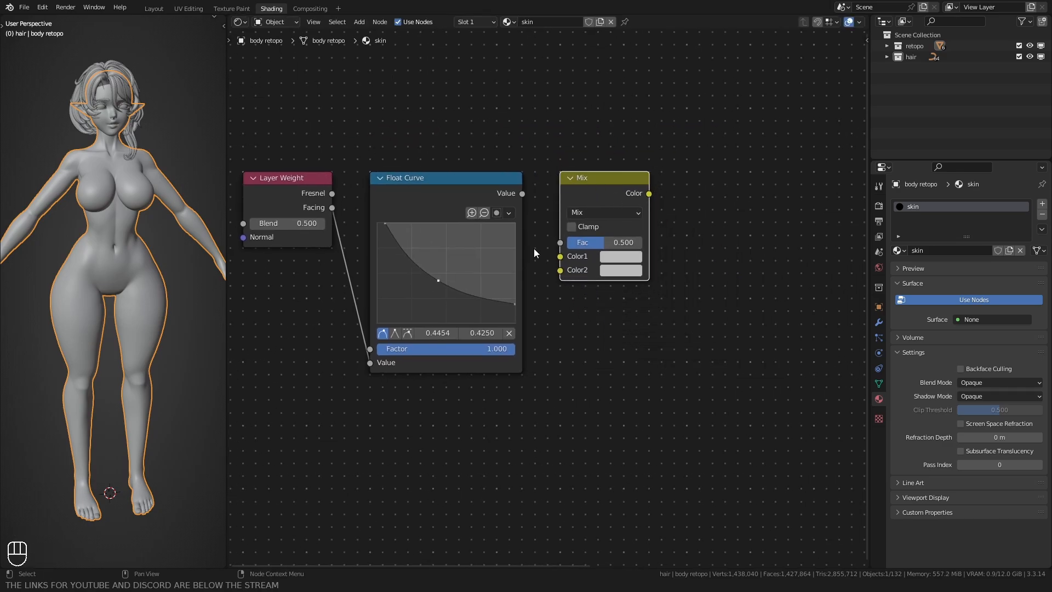
Step: Enable Clamp on the Mix node and link the Float Curve's Value output to its Fac input
click(571, 226)
drag(522, 194, 559, 256)
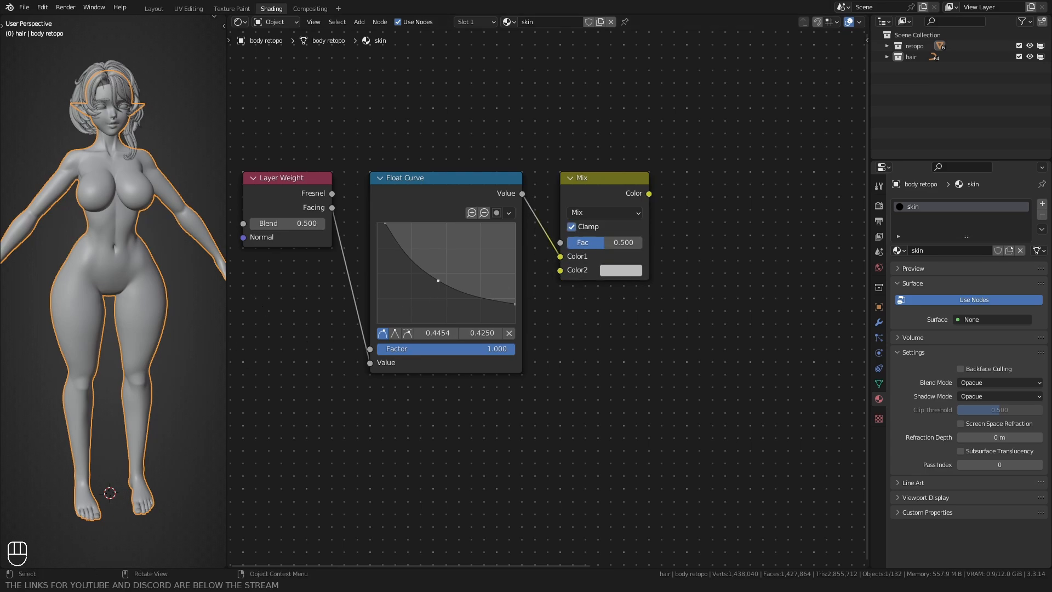
drag(559, 256, 559, 243)
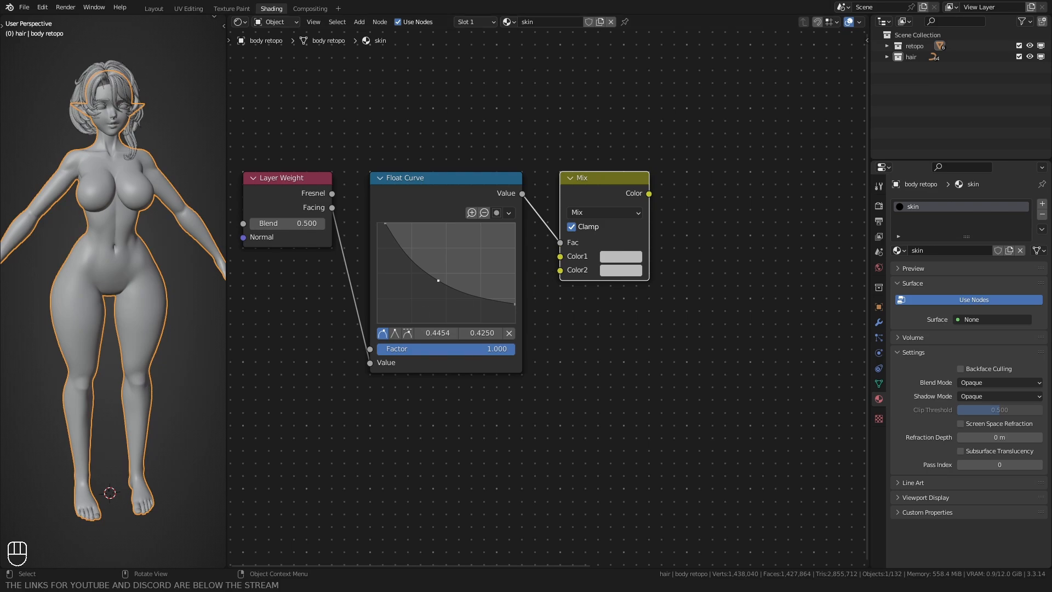
Step: Set the Mix node's Color1 to hex B69A96
click(621, 256)
click(659, 200)
text(B69A96)
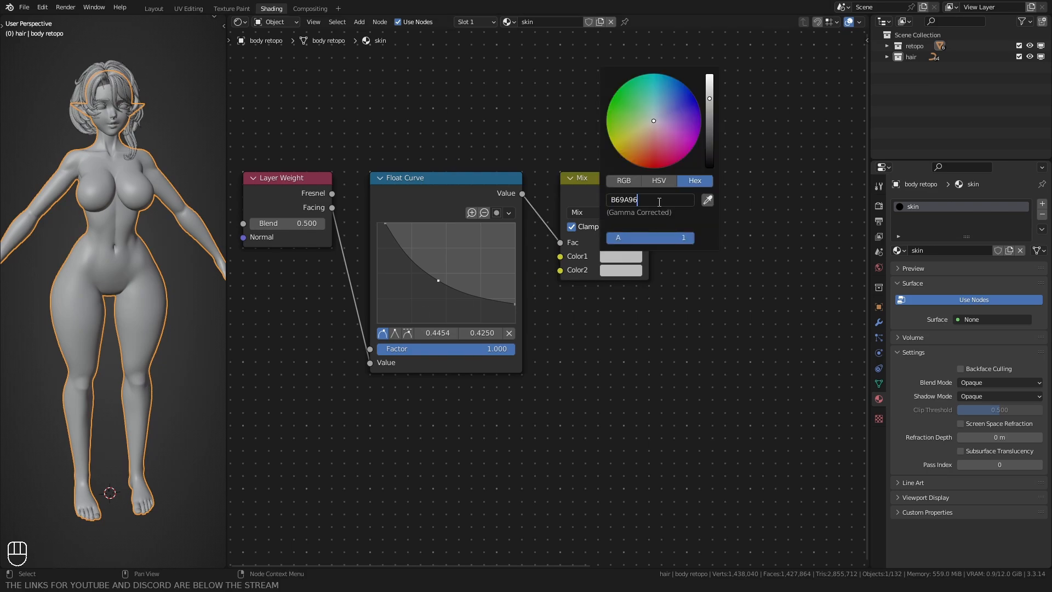
key(Return)
click(618, 257)
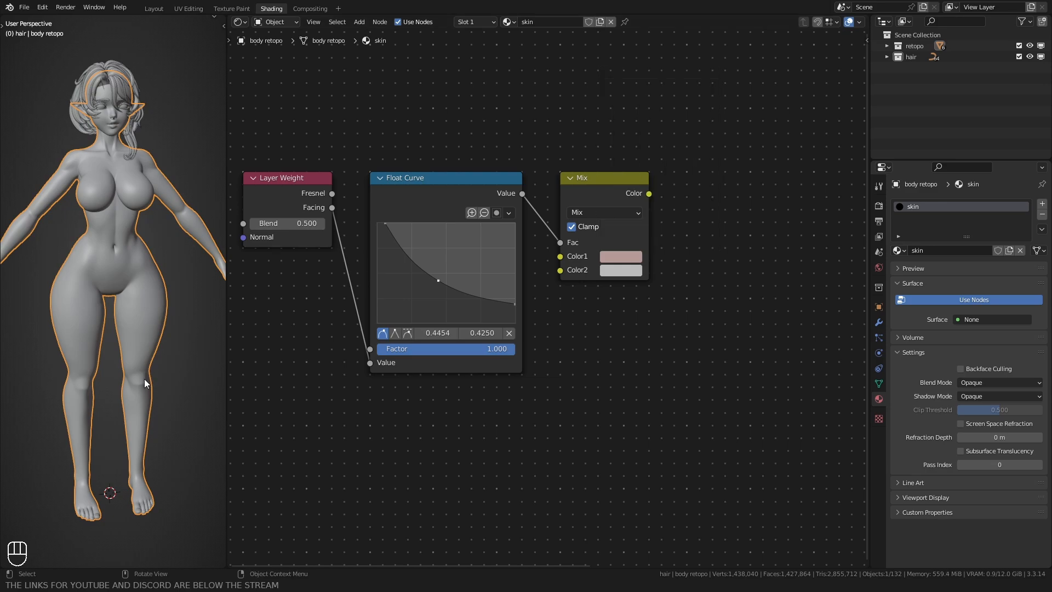
Step: Set the Mix node's Color2 to hex D4A5A7
click(620, 270)
click(630, 213)
text(D4A5A7)
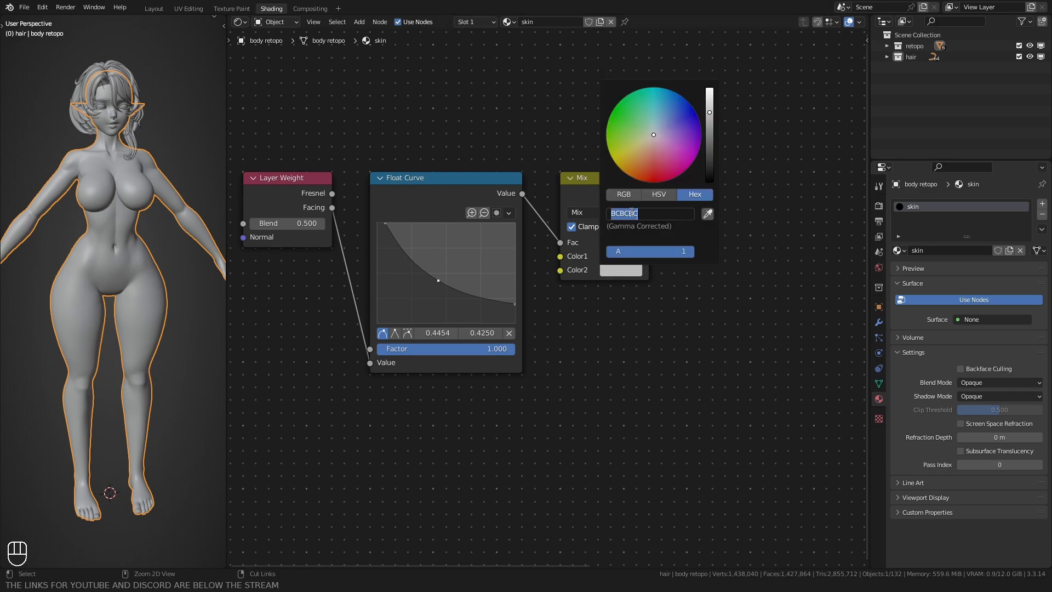
key(Return)
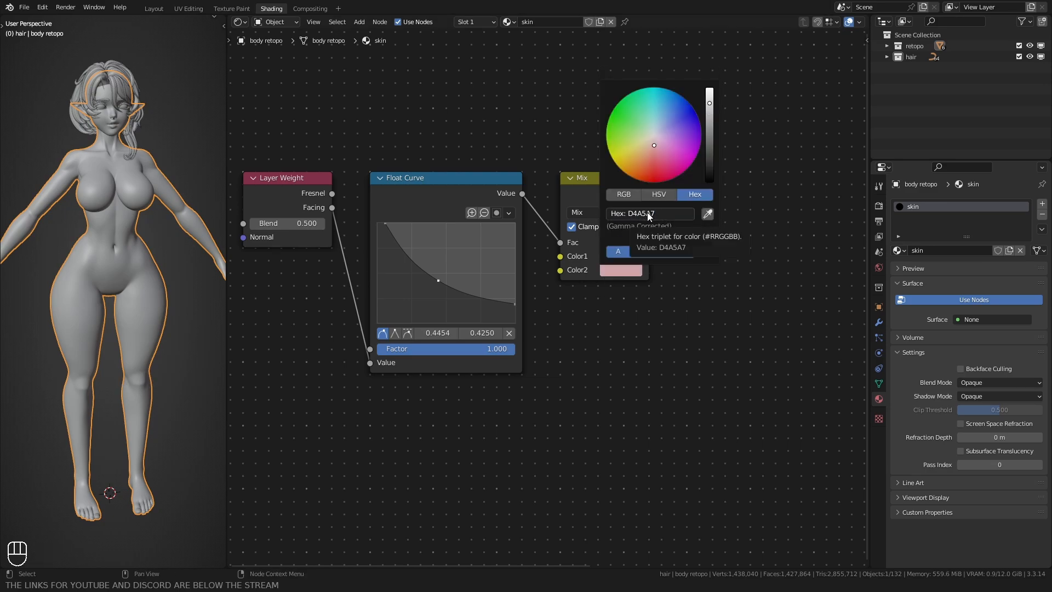
click(621, 256)
click(623, 270)
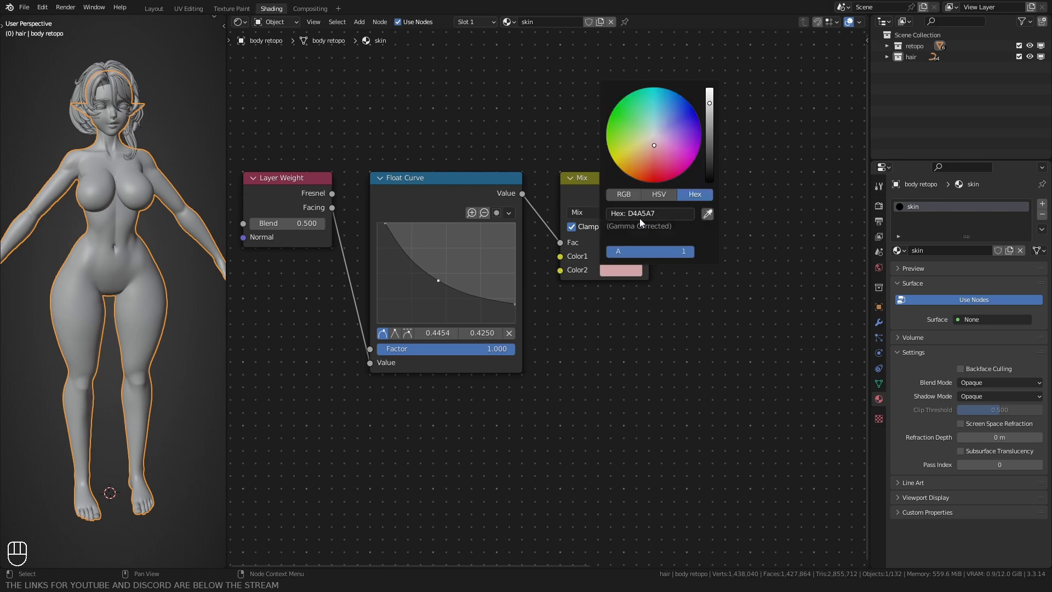
Step: Add a Diffuse BSDF node and place it below and to the left of the Layer Weight node
middle_drag(557, 383, 588, 318)
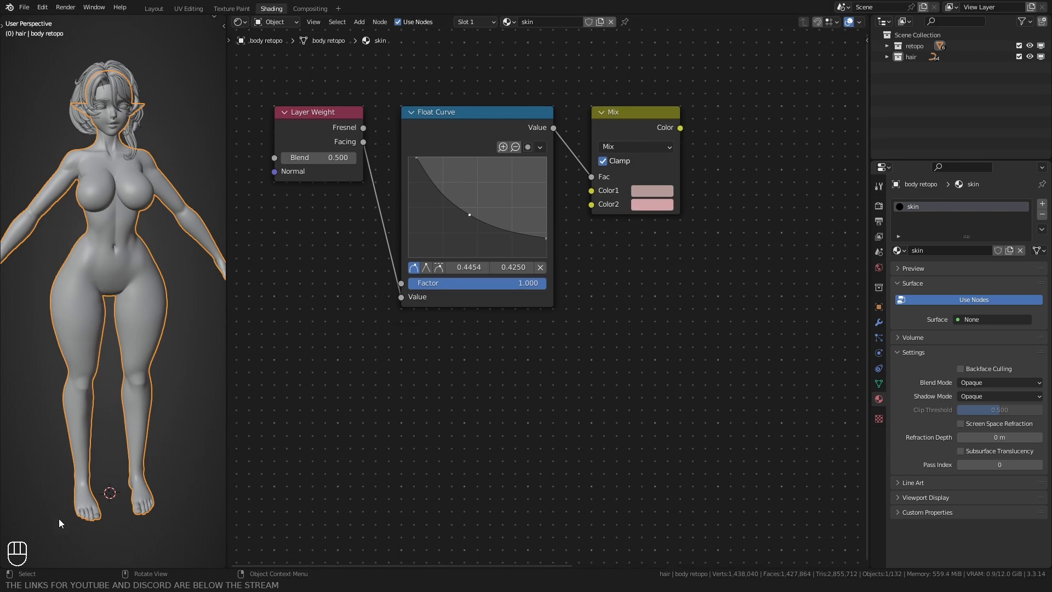
middle_drag(436, 421, 461, 397)
key(shift+a)
click(460, 396)
text(dif)
key(Return)
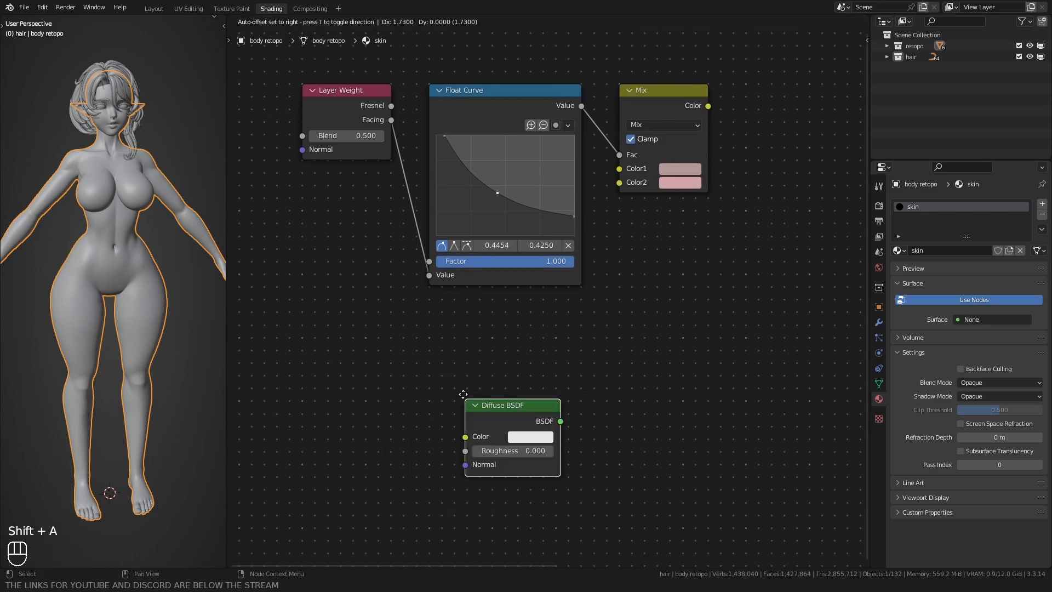
click(356, 365)
middle_drag(356, 365, 456, 321)
key(g)
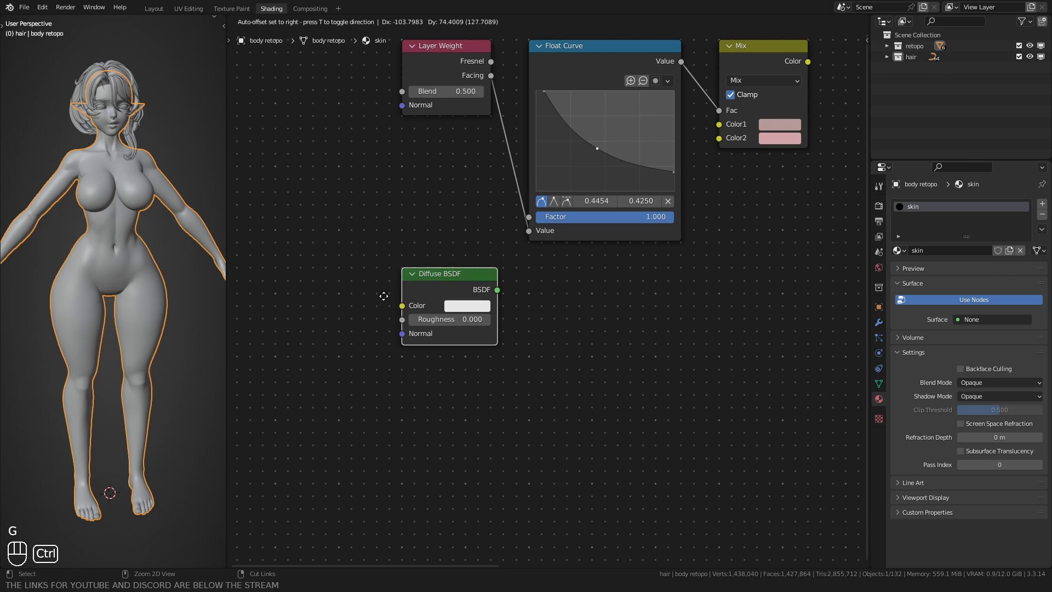
click(283, 304)
click(318, 238)
Step: Add a Shader to RGB node directly below Layer Weight and shift the Diffuse BSDF node slightly left to leave a gap
key(shift+a)
click(374, 192)
text(sha)
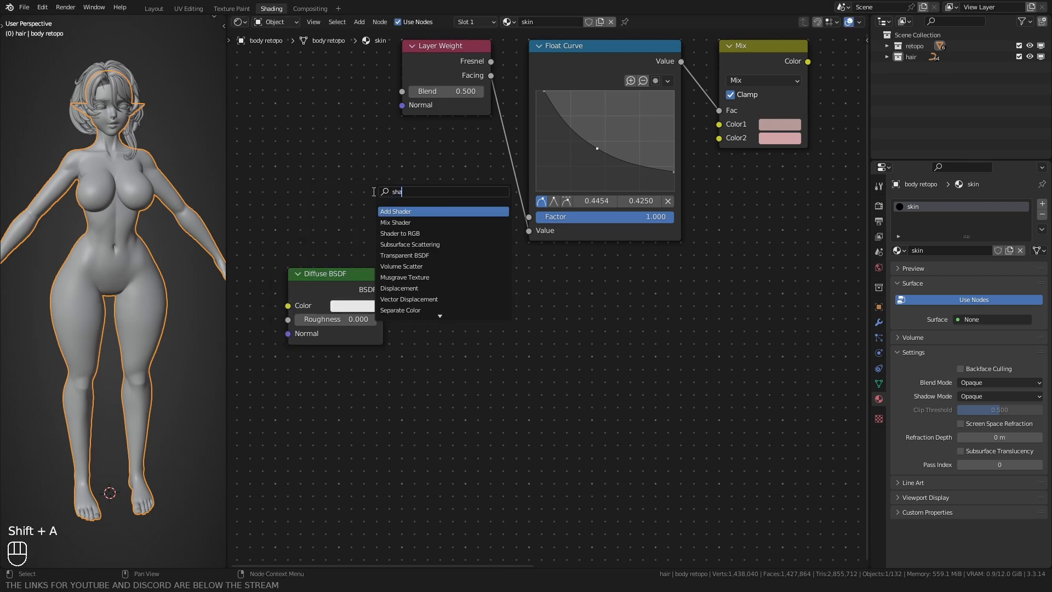
key(Down)
key(Down)
key(Return)
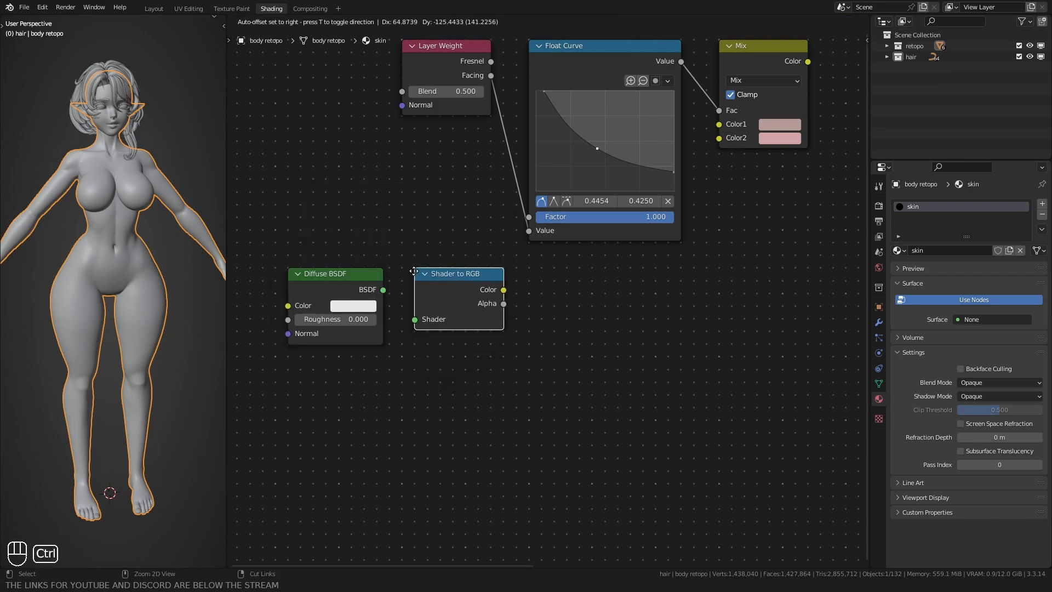
click(406, 273)
click(342, 276)
key(g)
click(330, 271)
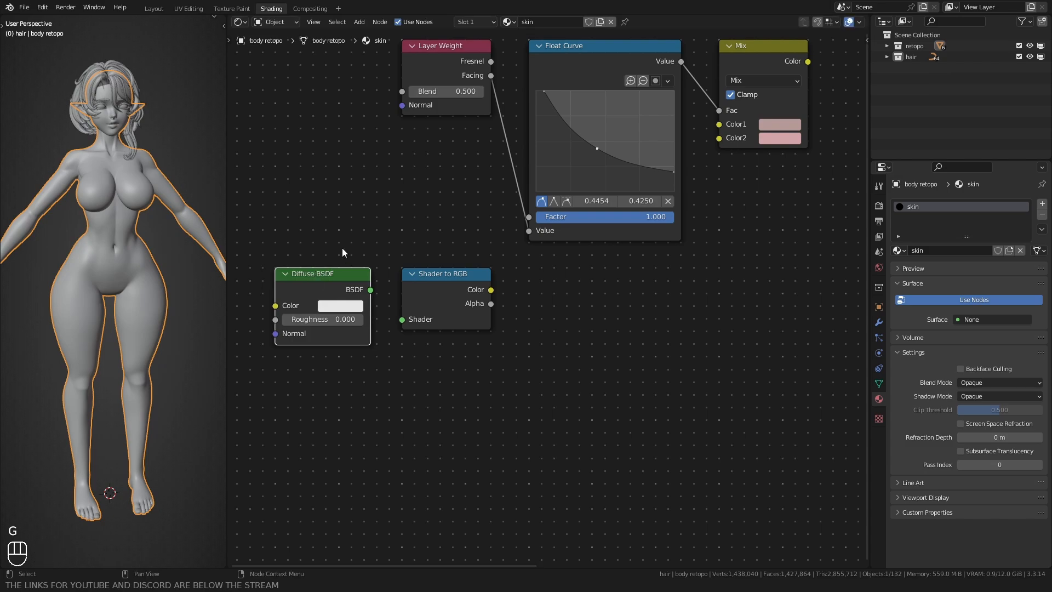
Step: Make the Diffuse BSDF color pure white and link its BSDF output to the Shader to RGB input
middle_drag(303, 301, 393, 263)
scroll(393, 265, up, 1)
click(406, 271)
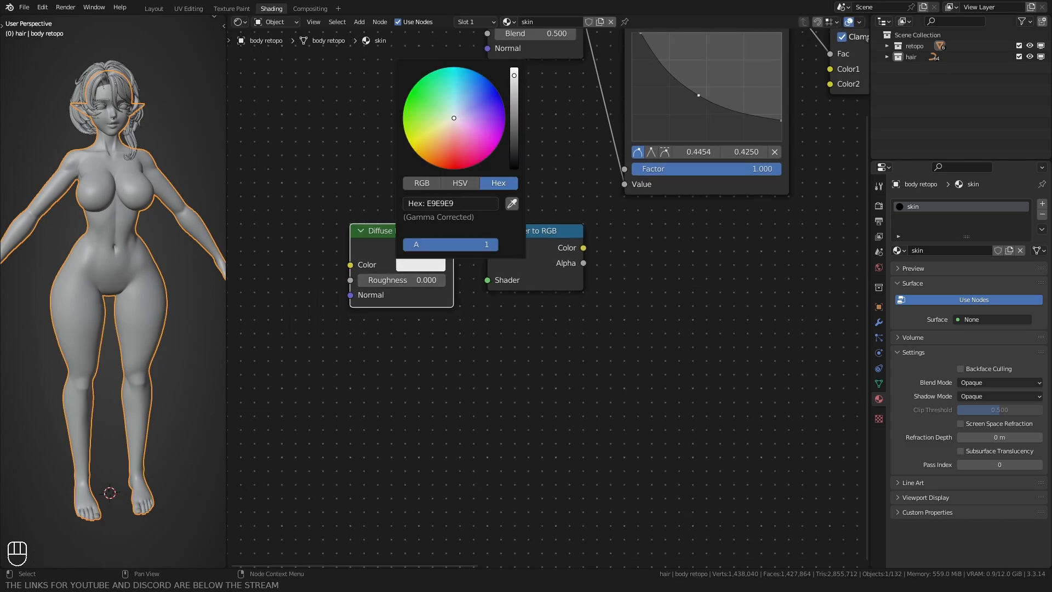
drag(453, 247, 488, 281)
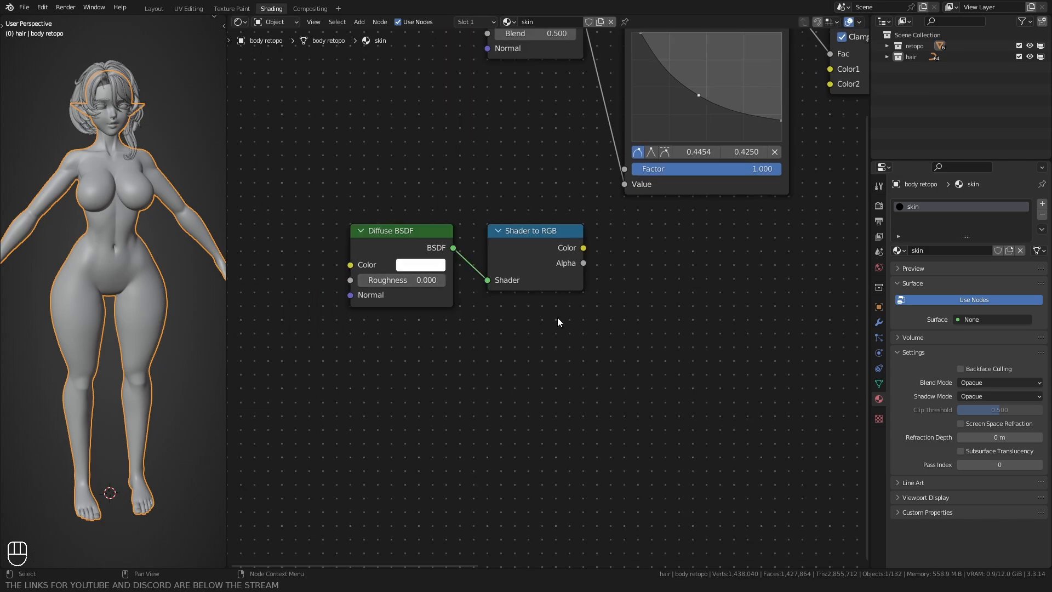
Step: Duplicate the Float Curve node and place the copy below the original, to the right of Shader to RGB
scroll(557, 322, down, 1)
click(556, 60)
key(shift+d)
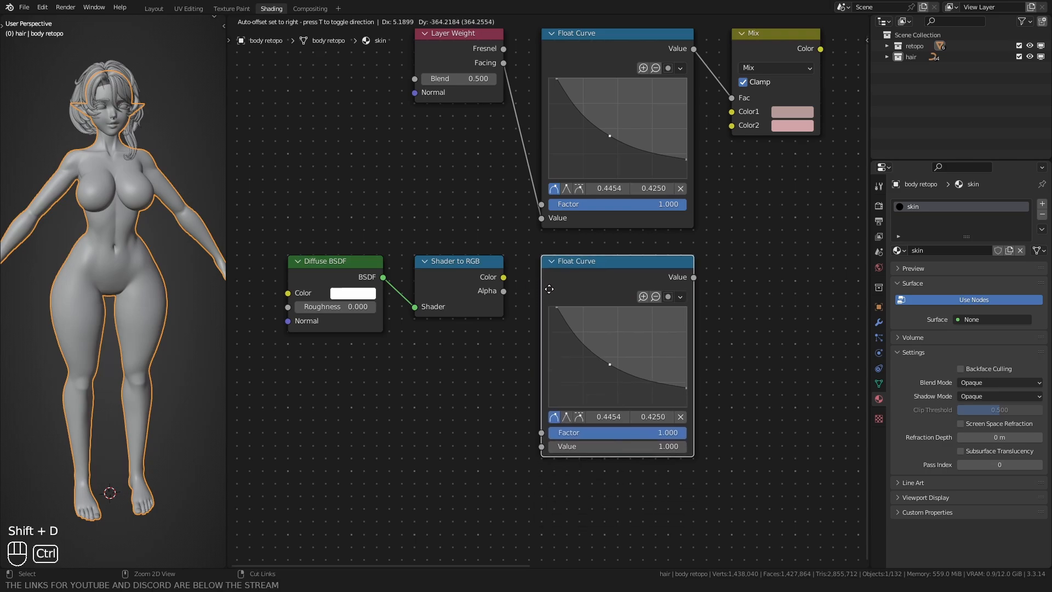
click(549, 289)
Step: Reshape the duplicated Float Curve into a nearly straight rising line from (0, 0) through about (0.59, 0.56) to the upper-right corner
middle_drag(684, 387, 667, 348)
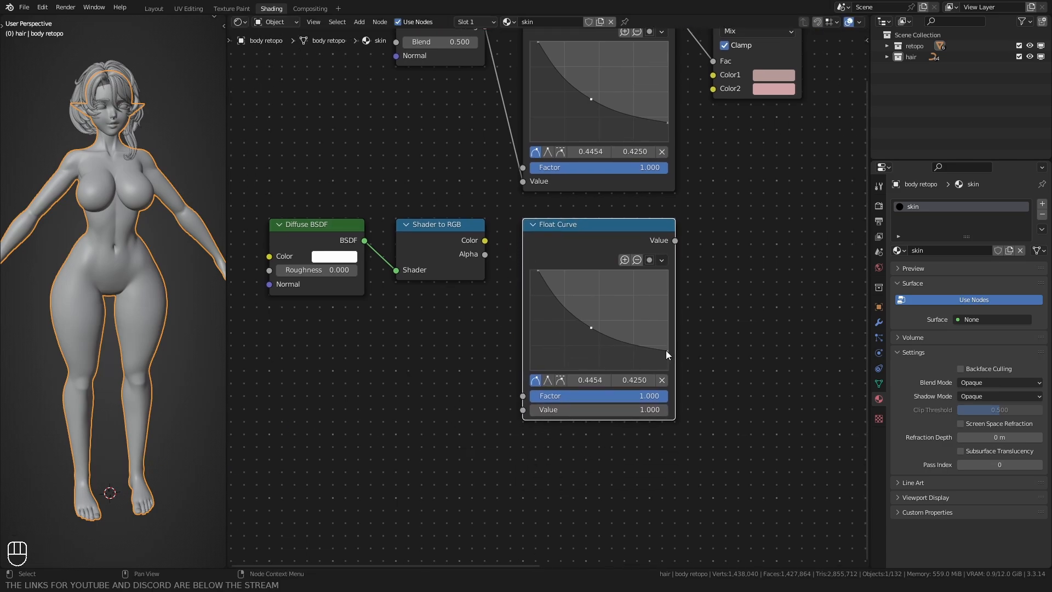
drag(666, 350, 665, 273)
drag(596, 326, 611, 315)
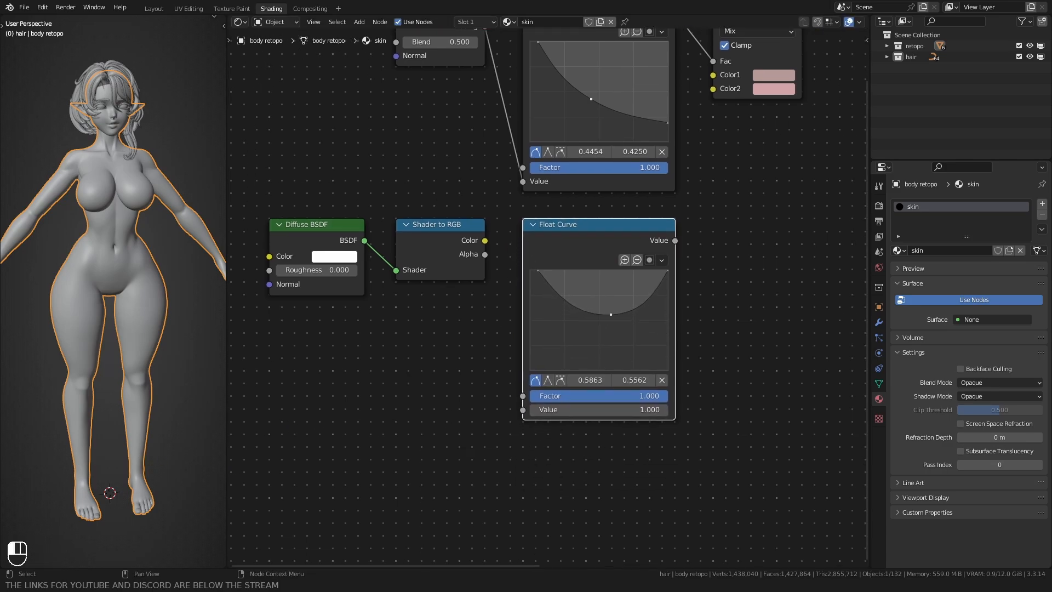
drag(537, 272, 529, 371)
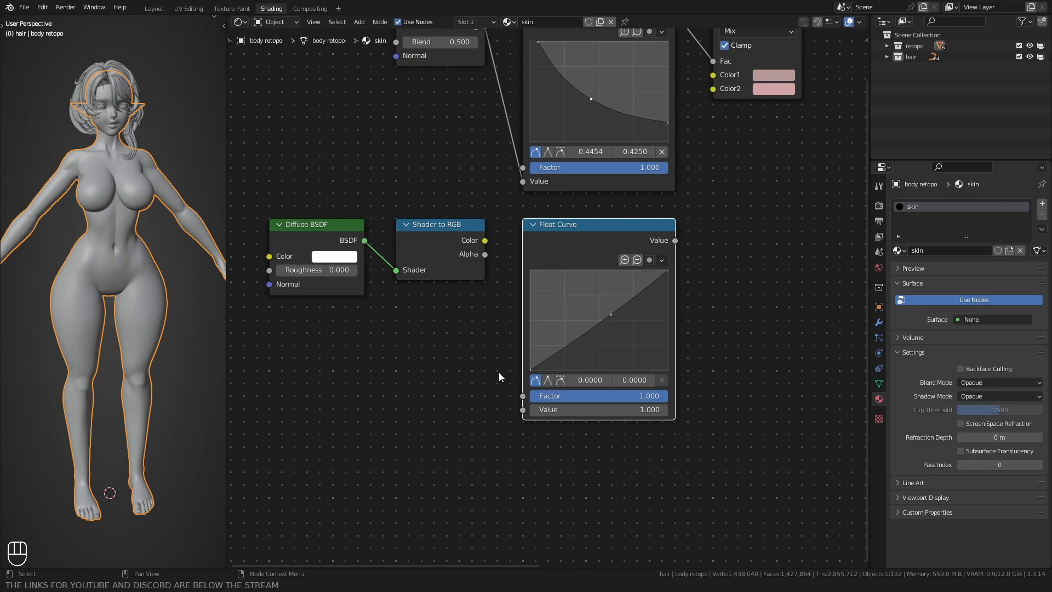
Step: Duplicate the Mix node beside the second Float Curve and link that curve's Value output to the copy's Fac input
key(Home)
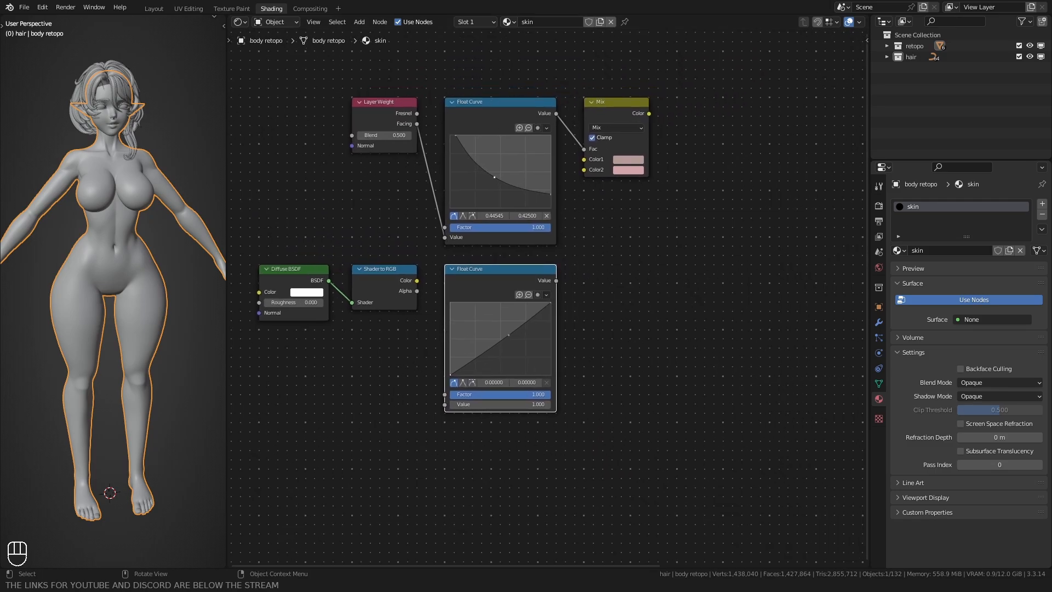
key(shift+d)
ctrl+click(560, 284)
middle_drag(561, 285, 448, 235)
scroll(445, 241, up, 4)
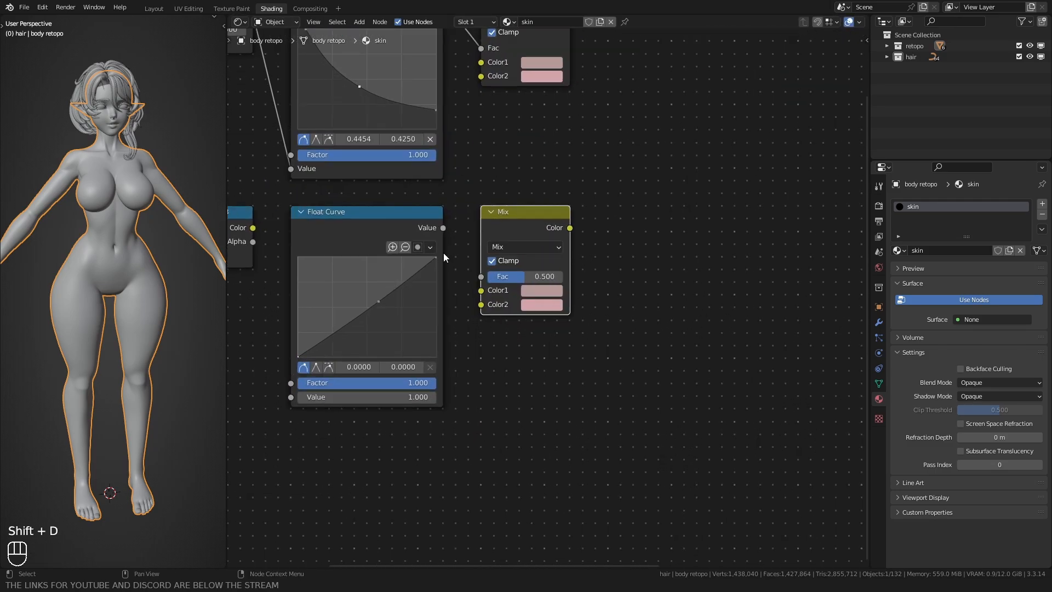
drag(443, 228, 471, 278)
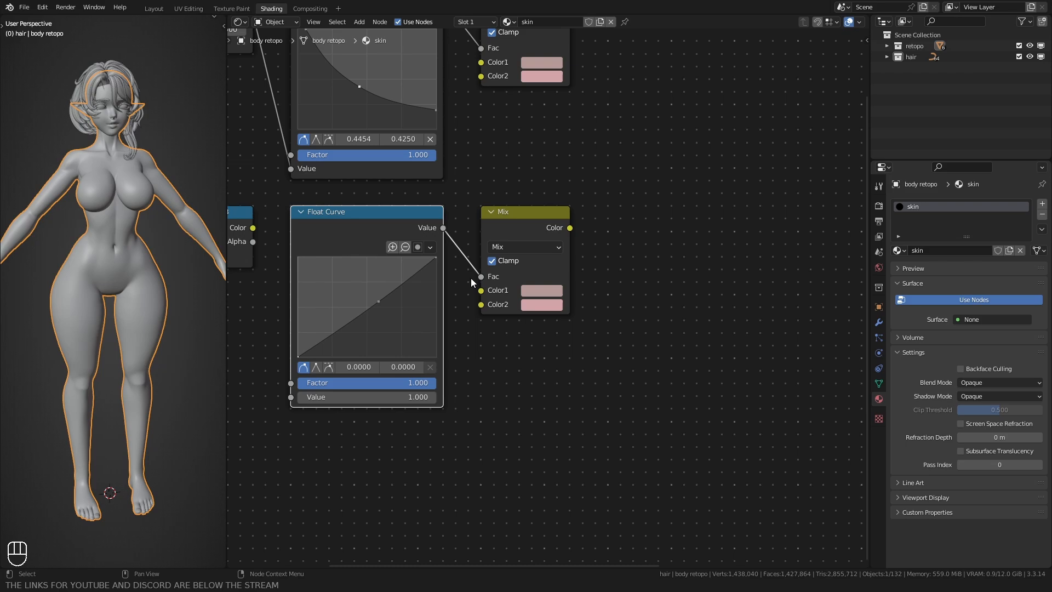
Step: Set the second Mix node's Color2 to pure white, with HSV values 0, 0 and 1
click(537, 308)
drag(630, 137, 629, 121)
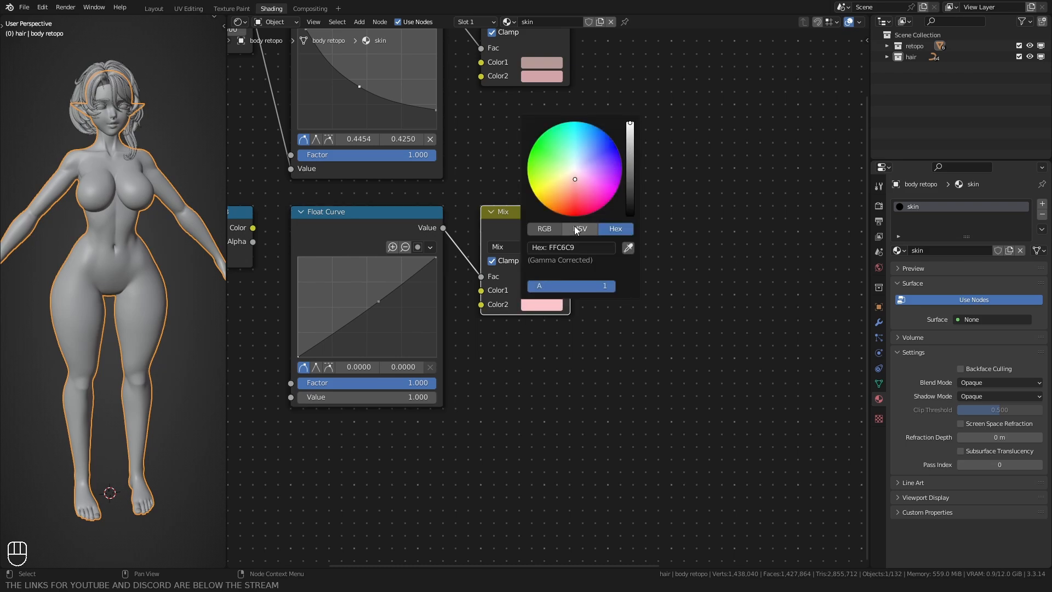
click(574, 227)
drag(574, 259, 529, 248)
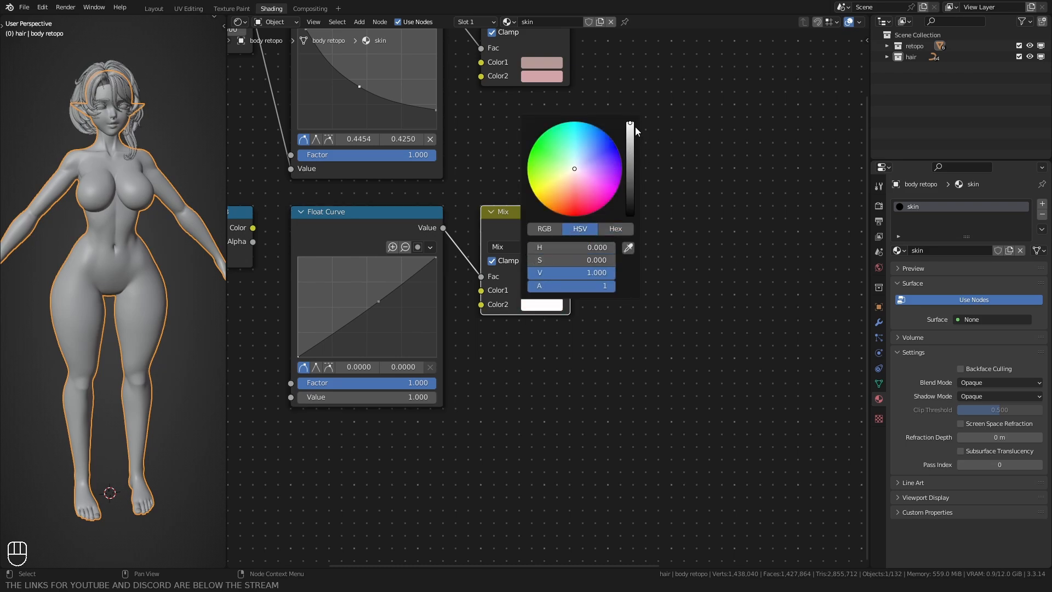
drag(630, 130, 630, 122)
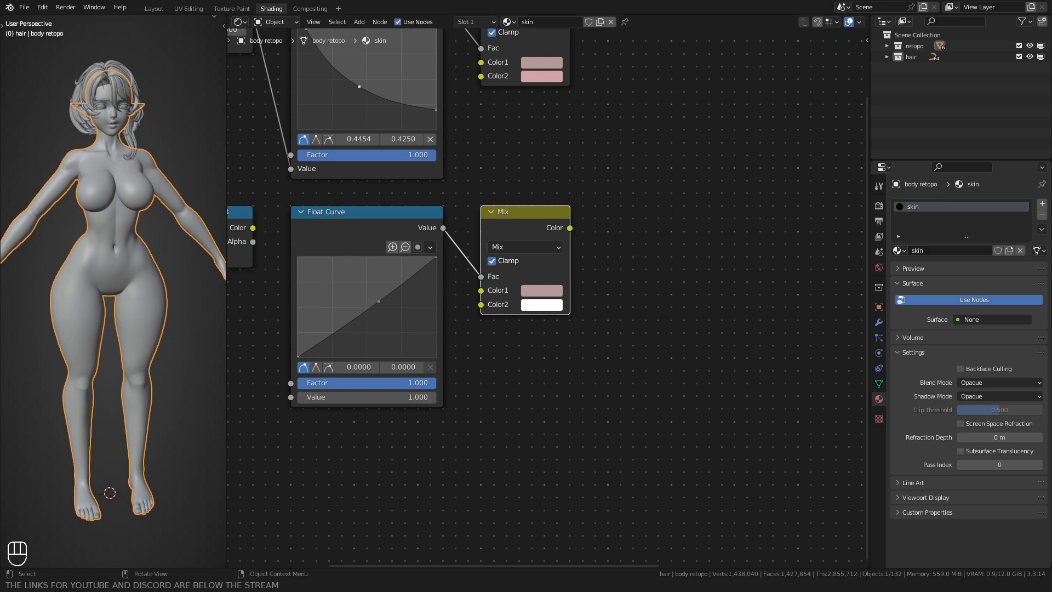
Step: Replace the second Mix node's Color1 with the copied hex value for a deeper dusty pink
click(541, 290)
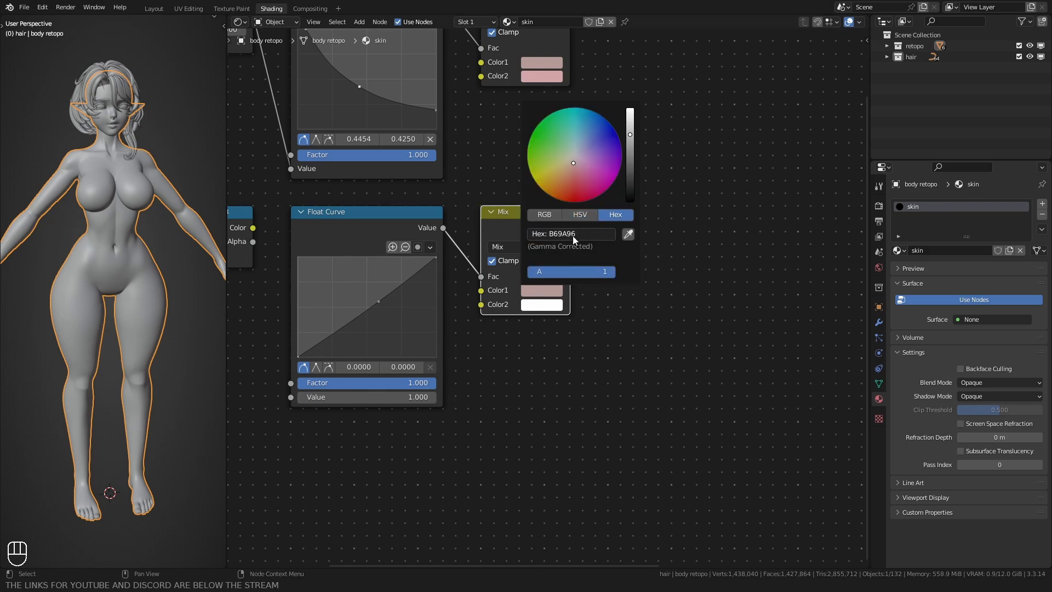
click(573, 236)
text(B58581)
key(Return)
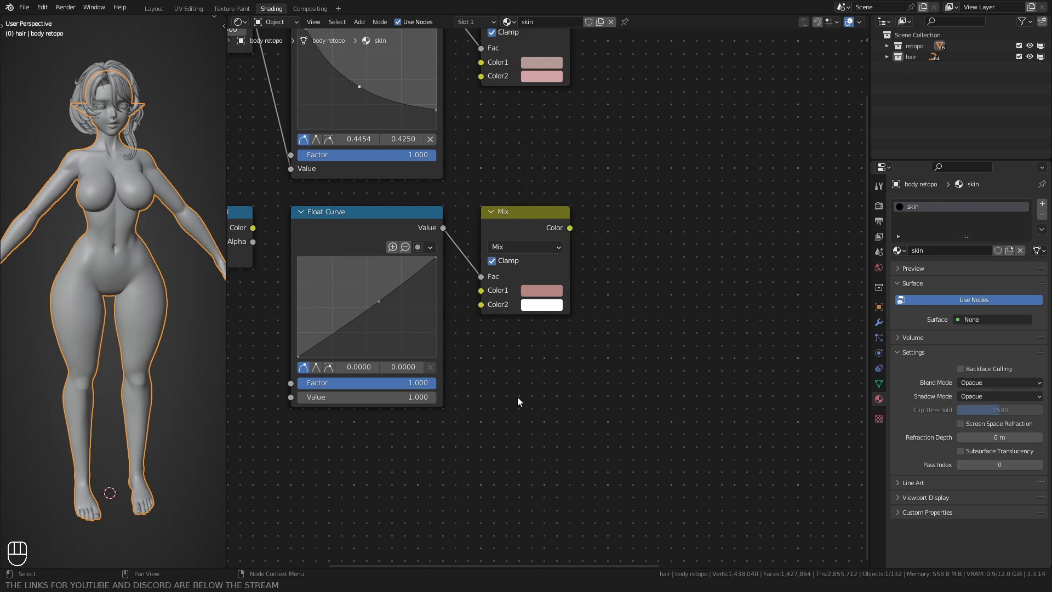
Step: Add an Ambient Occlusion node below the Diffuse branch and link Shader to RGB's Color output to the second Float Curve's Value input
key(Home)
middle_drag(459, 431, 528, 352)
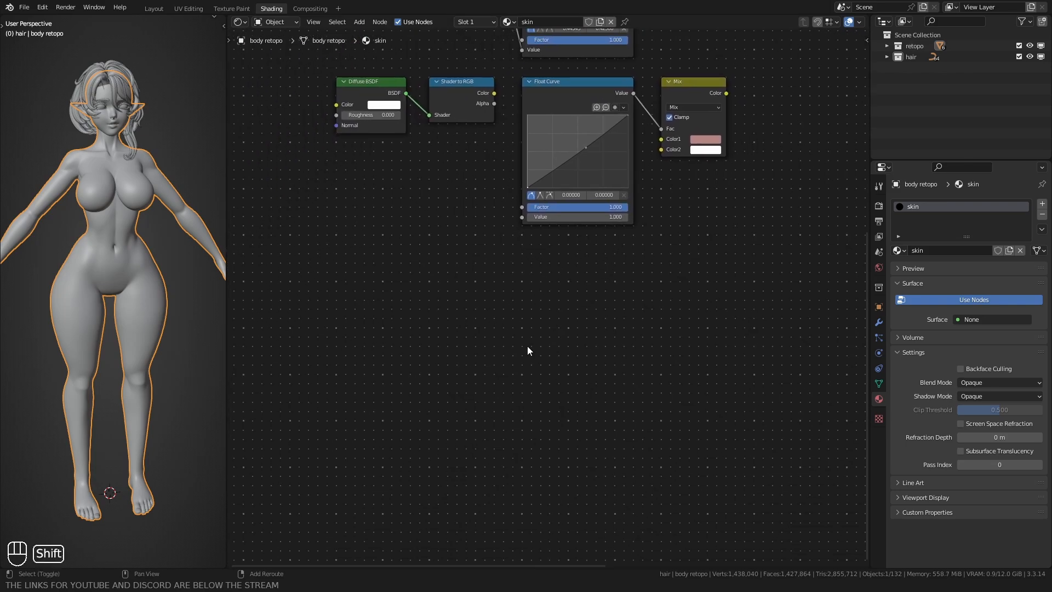
key(shift+a)
text(amb)
key(Return)
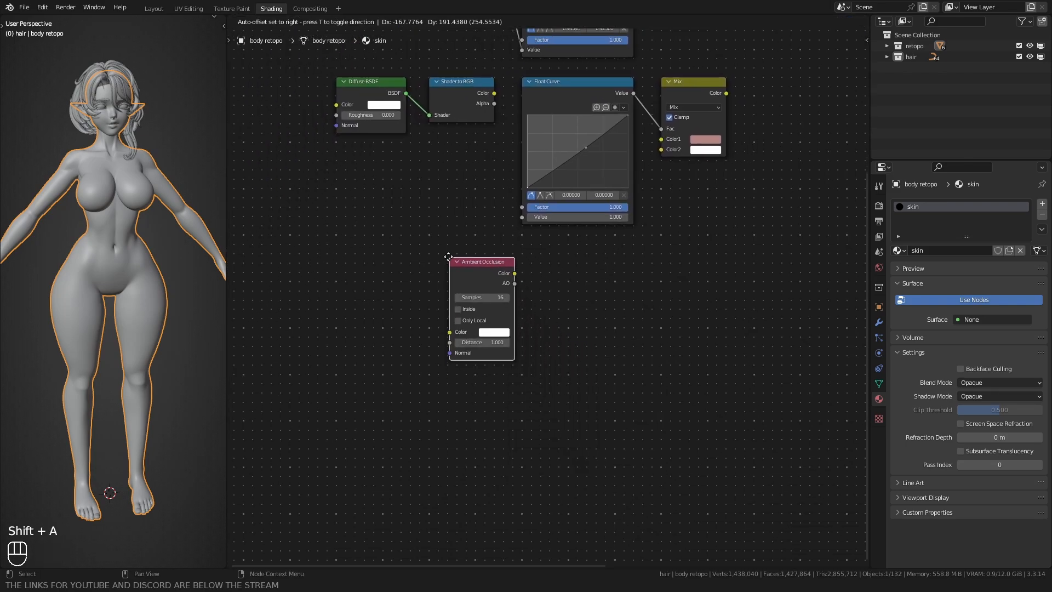
click(430, 245)
middle_drag(442, 174, 436, 225)
drag(488, 144, 515, 268)
Step: Duplicate the Float Curve beside the Ambient Occlusion node and bend its midpoint down to about (0.56, 0.37)
click(550, 157)
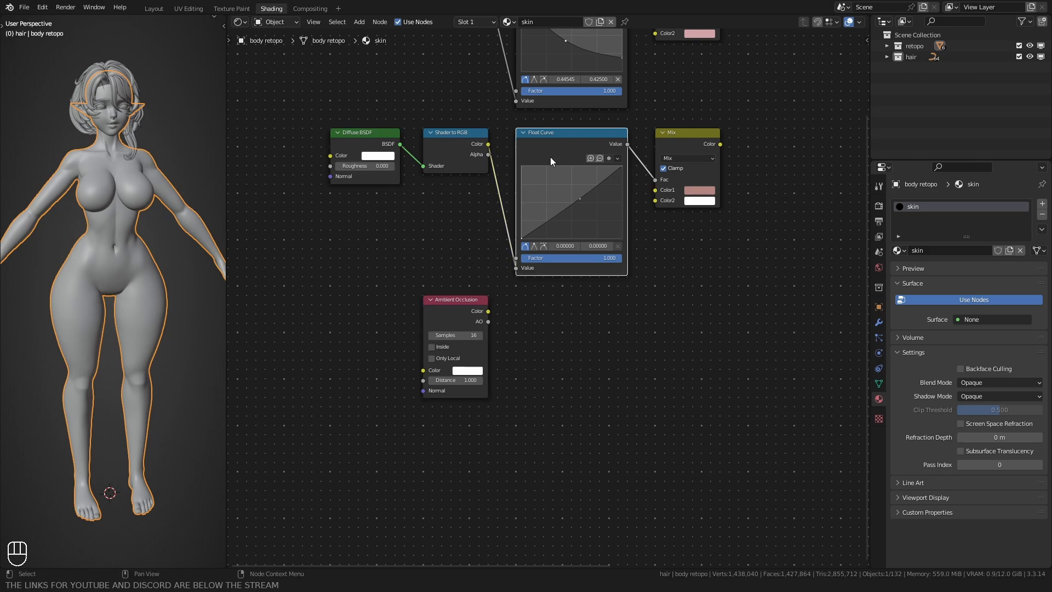
middle_drag(550, 156, 543, 136)
key(shift+d)
click(512, 319)
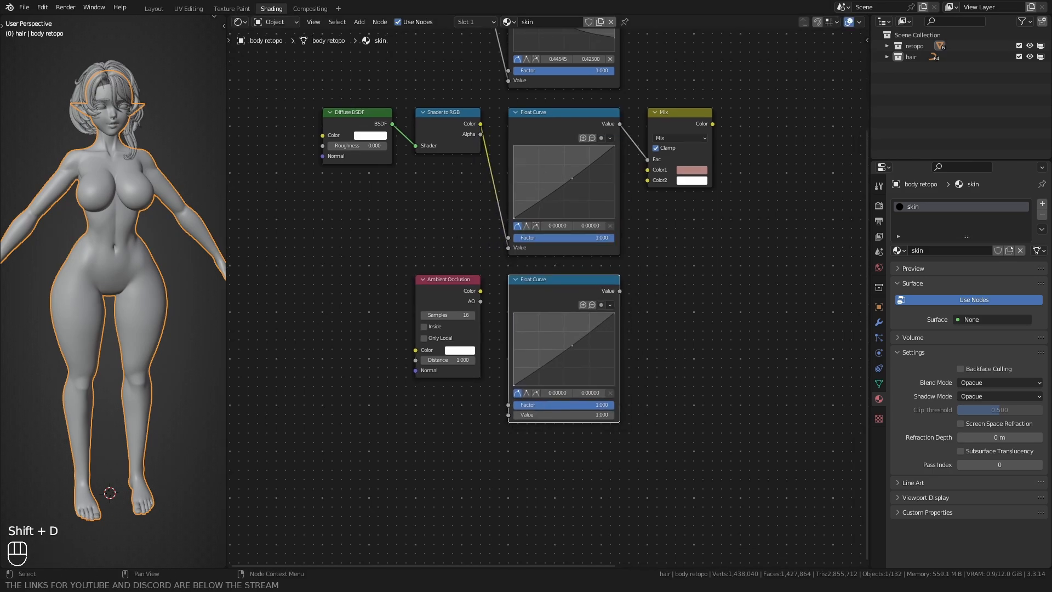
scroll(550, 297, up, 1)
drag(577, 352, 574, 368)
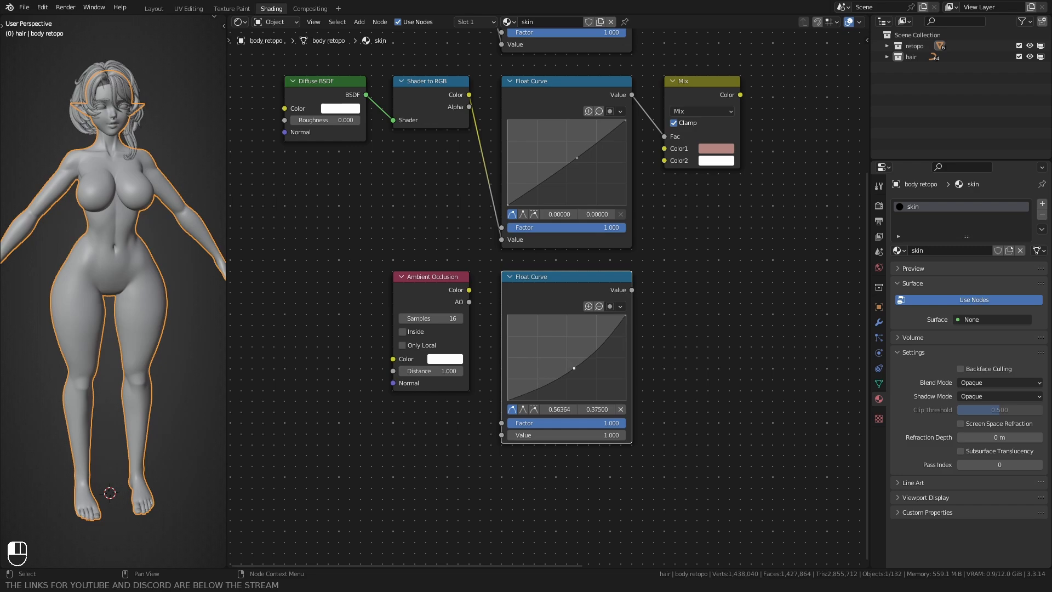
Step: Duplicate the white-and-pink Mix node beside the third Float Curve and link Ambient Occlusion's Color output to that curve's Value input
middle_drag(699, 136, 629, 157)
click(628, 157)
key(shift+d)
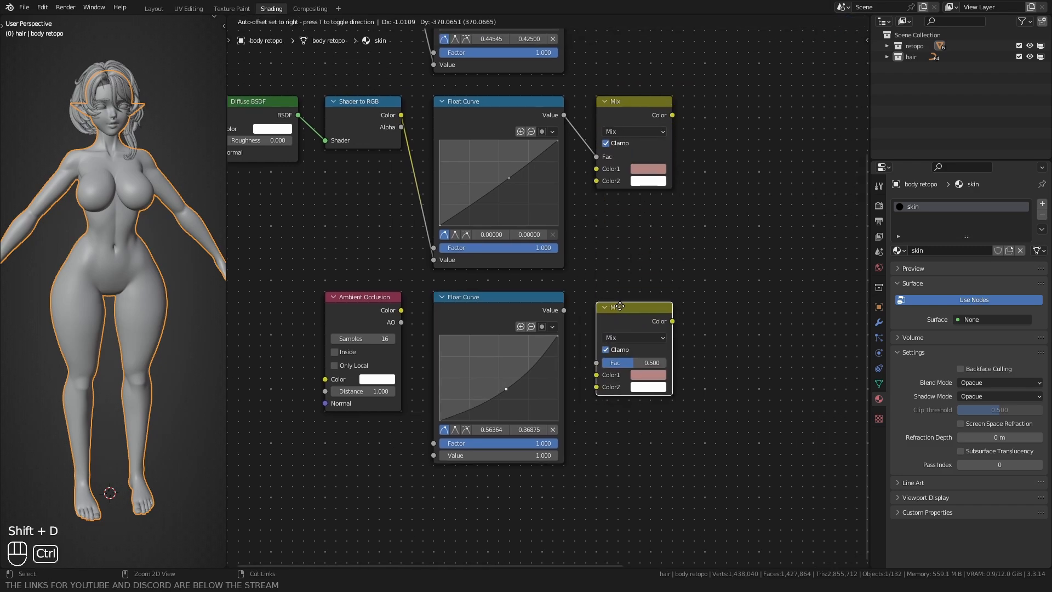
ctrl+click(623, 331)
middle_drag(408, 348, 430, 288)
drag(421, 250, 454, 395)
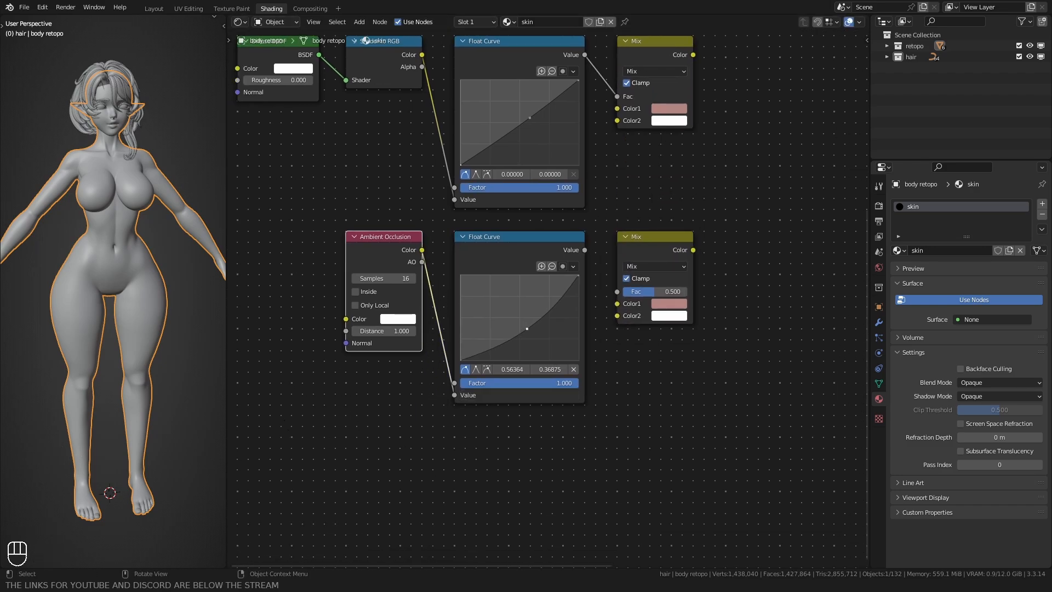
Step: Set the Ambient Occlusion node's samples to 128
drag(383, 279, 433, 279)
click(397, 319)
middle_drag(511, 368, 471, 369)
Step: Link the third Float Curve's Value output to its Mix node's Fac and turn off Clamp on the lower two Mix nodes
drag(544, 251, 576, 293)
middle_drag(570, 299, 560, 366)
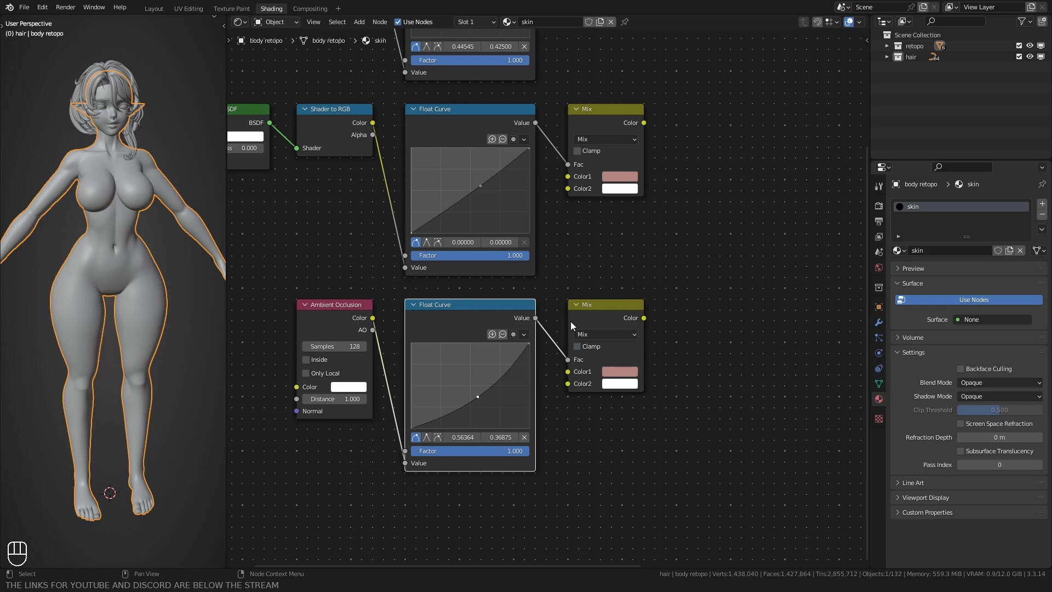
middle_drag(585, 251, 530, 329)
scroll(542, 320, down, 2)
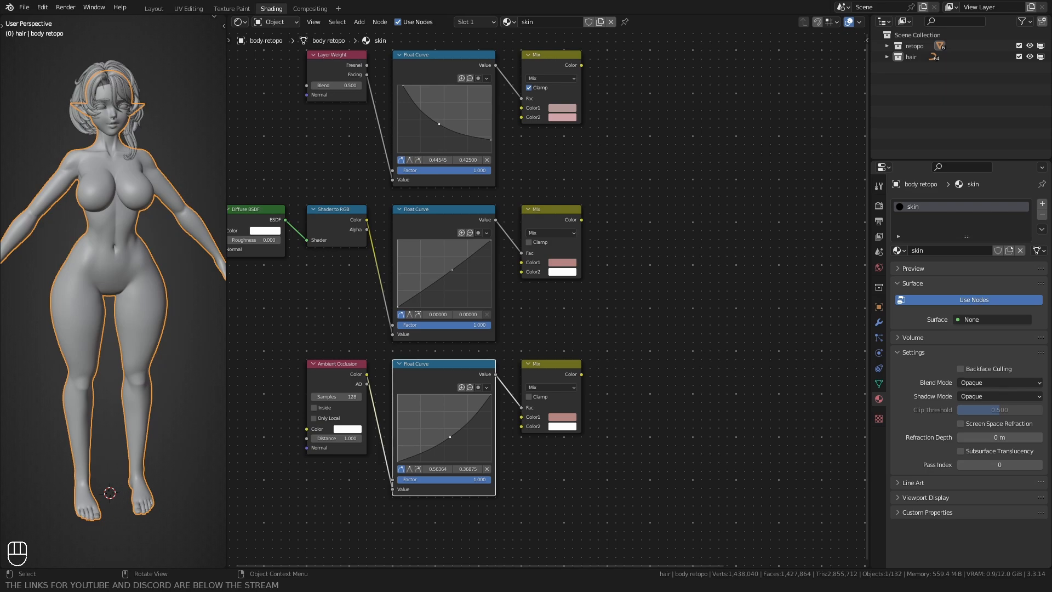
Step: Replace the third Mix node's Color1 with the pasted light peach hex value FFE1D7
scroll(529, 327, up, 2)
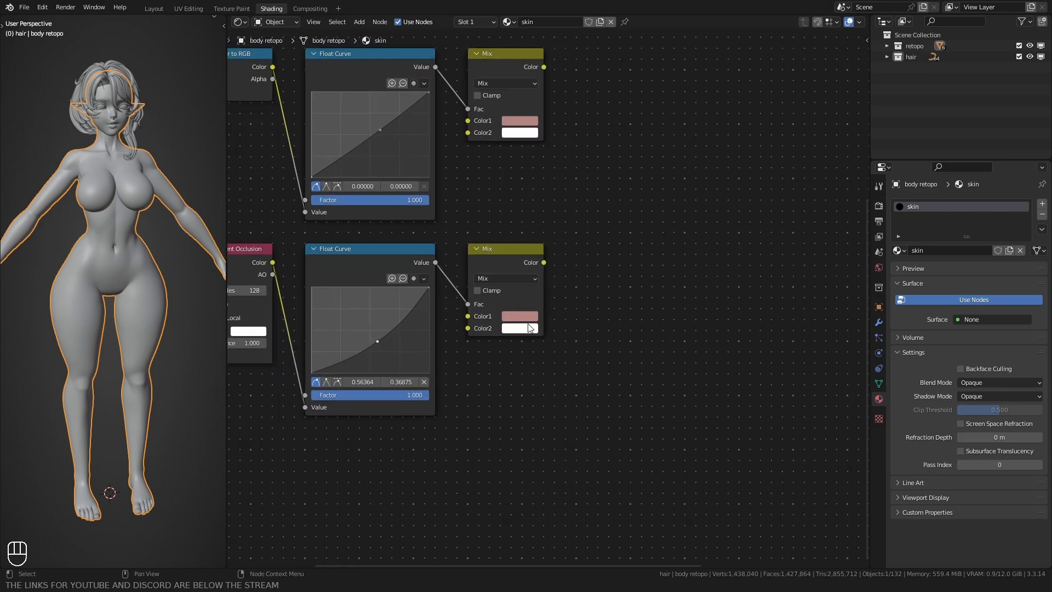
click(520, 316)
text(FFE1D7)
key(Return)
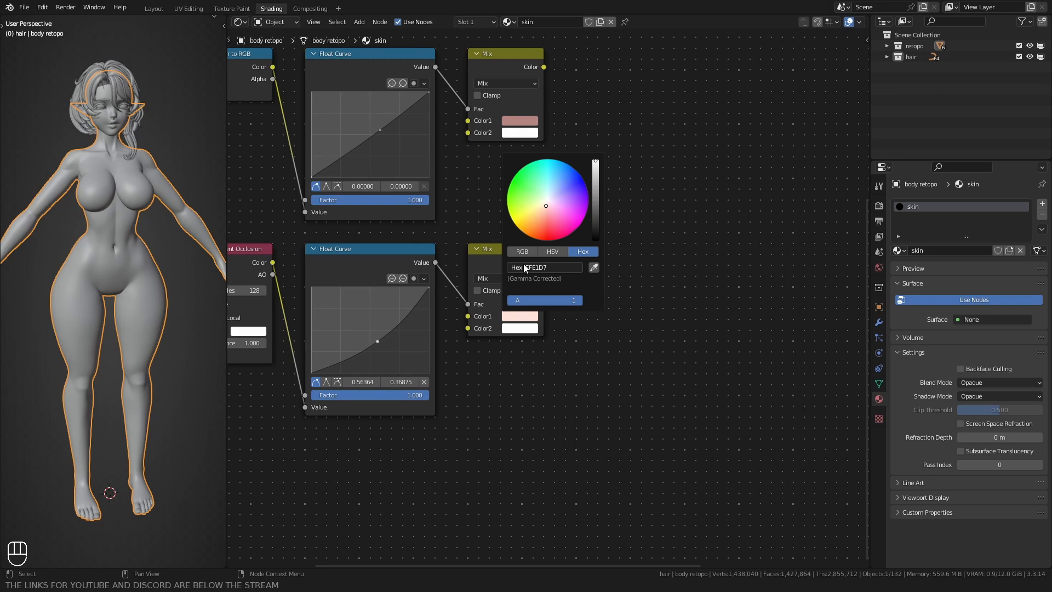
Step: Add a Glass BSDF node and place it below and beside the Ambient Occlusion branch
middle_drag(493, 418, 520, 397)
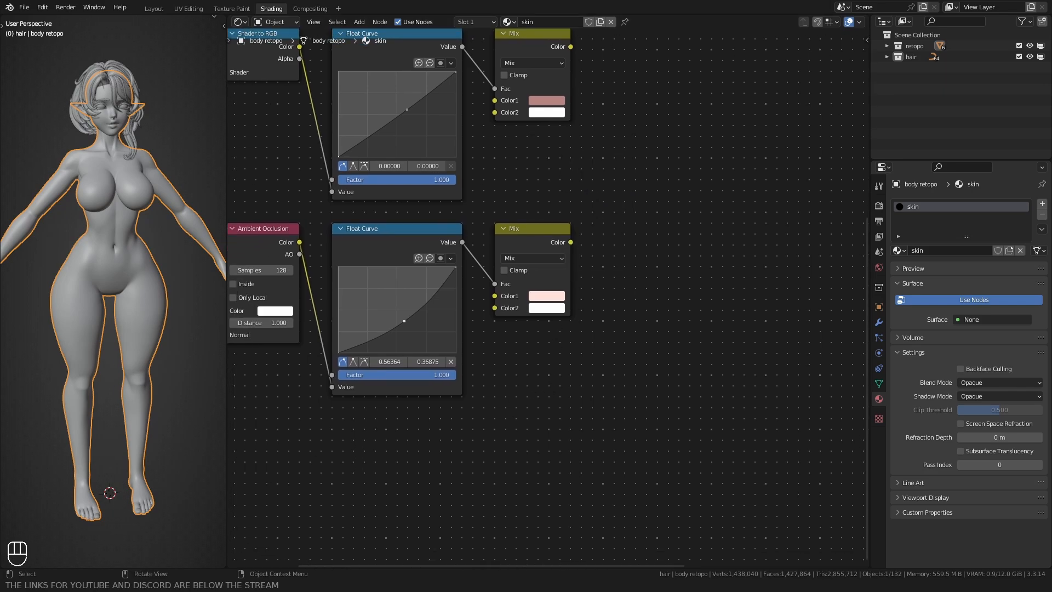
scroll(362, 406, down, 4)
middle_drag(363, 406, 475, 355)
middle_drag(336, 437, 379, 377)
key(shift+a)
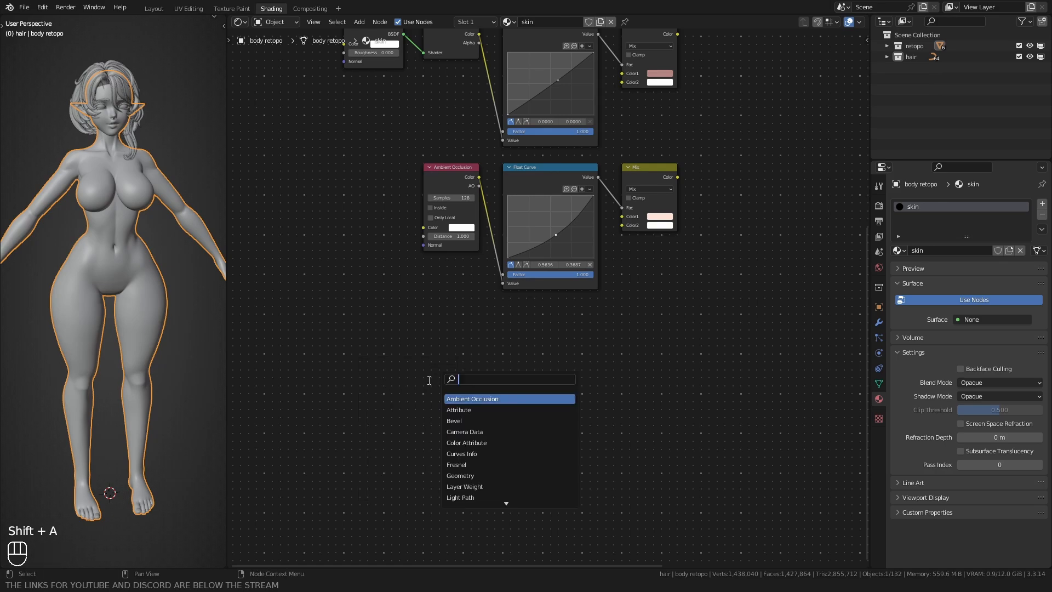
text(glass)
key(Return)
click(397, 350)
middle_drag(396, 349, 432, 339)
key(g)
ctrl+click(279, 309)
click(421, 258)
Step: Duplicate the Shader to RGB node next to the Glass BSDF and link the glass output to the copy's Shader input
middle_drag(474, 137, 461, 252)
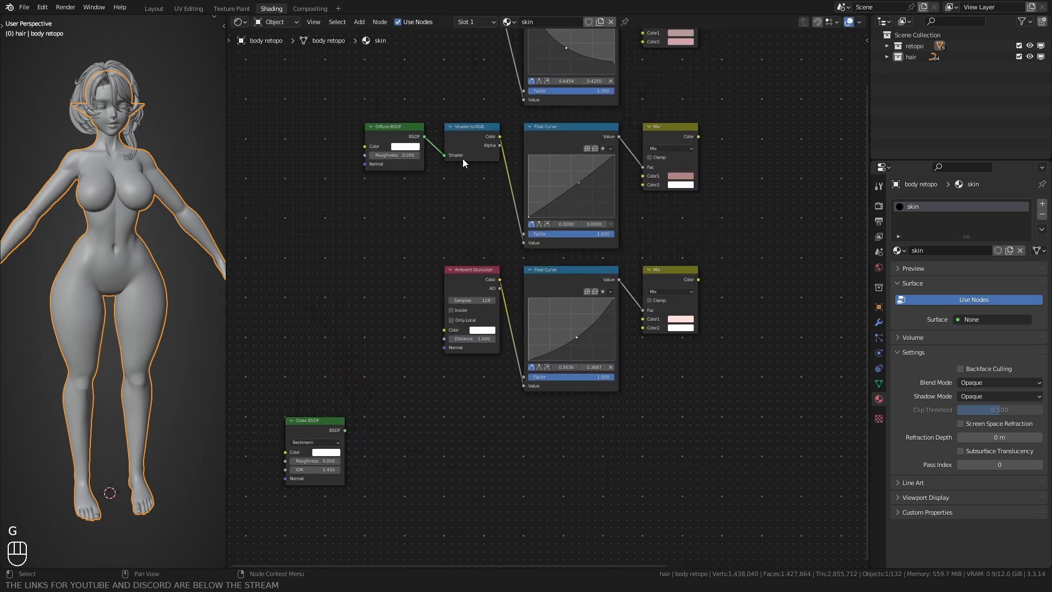
click(461, 157)
middle_drag(433, 199, 445, 139)
key(shift+d)
ctrl+click(415, 432)
click(352, 372)
key(g)
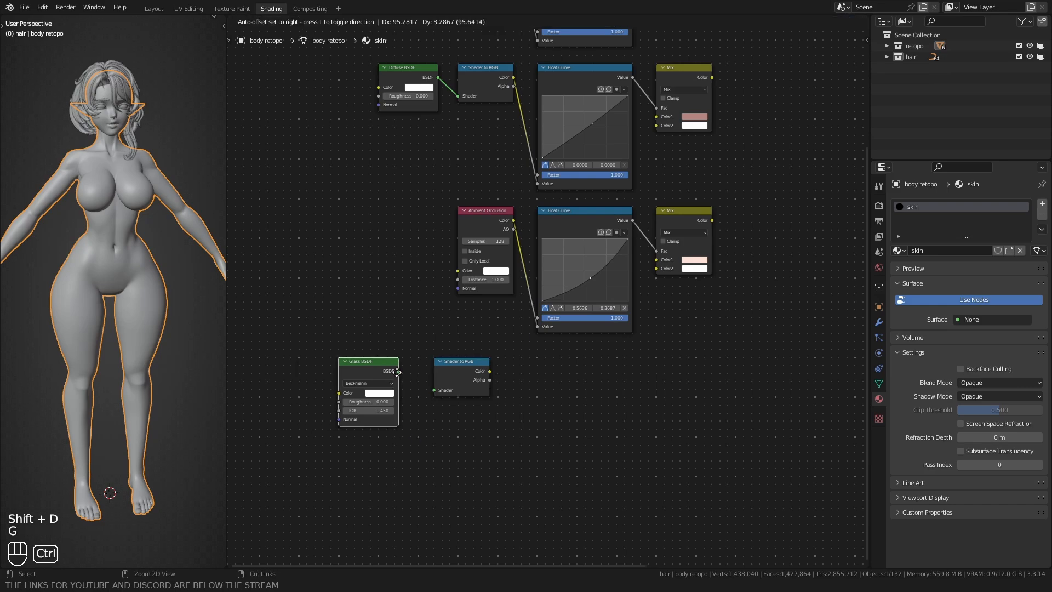
ctrl+click(400, 364)
middle_drag(402, 367, 370, 288)
scroll(374, 291, up, 4)
drag(371, 290, 406, 316)
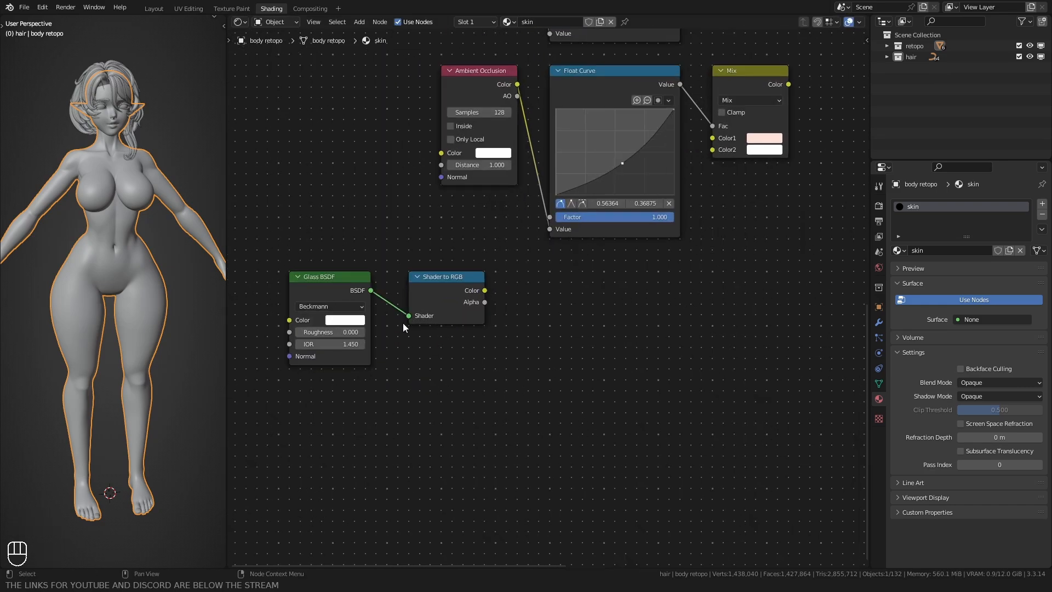
Step: Set the Glass BSDF's roughness to 0.712 and its IOR to 60
middle_drag(236, 433, 365, 395)
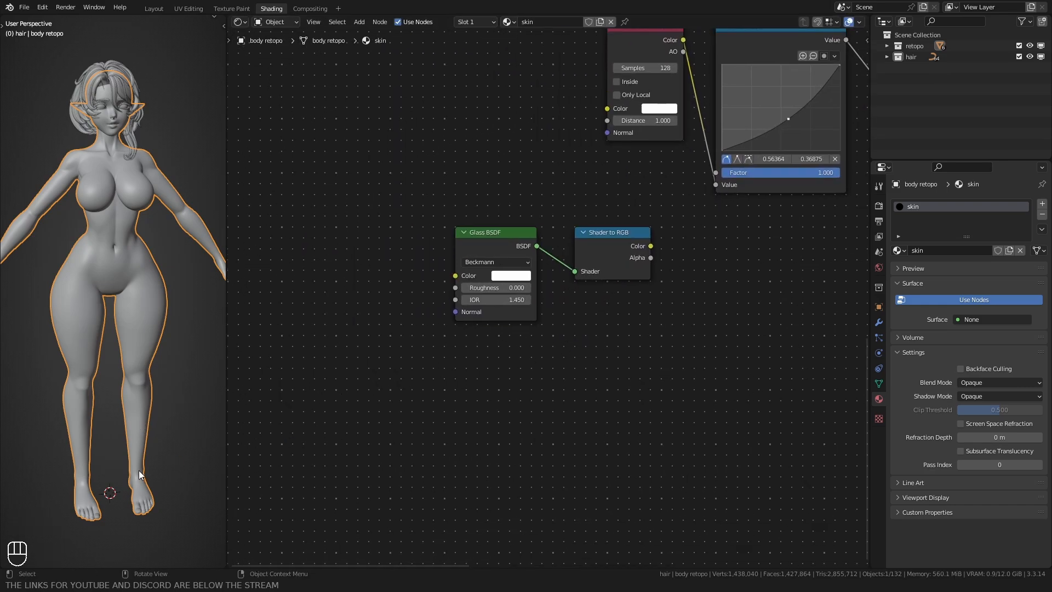
click(495, 286)
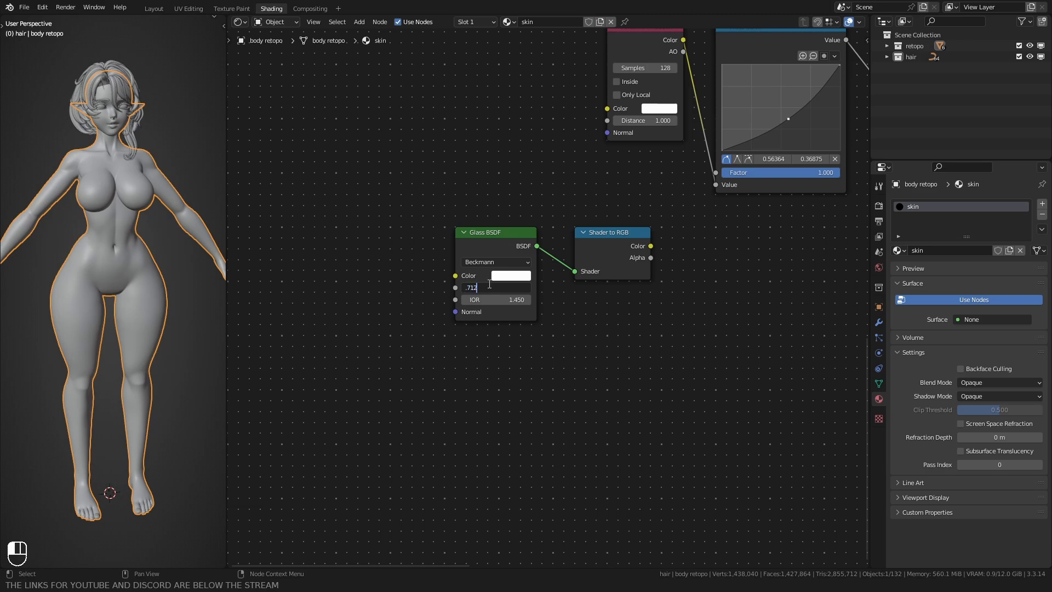
text(.712)
click(492, 296)
text(60)
key(Return)
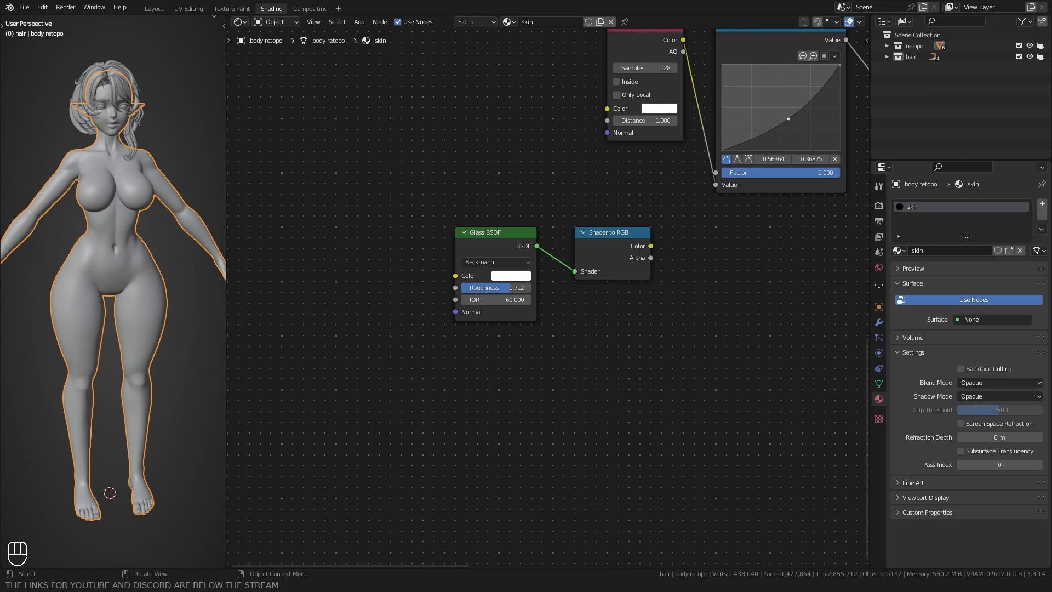
Step: Add a ColorRamp node beside the glass branch's Shader to RGB node
middle_drag(692, 251, 553, 274)
key(shift+a)
text(col)
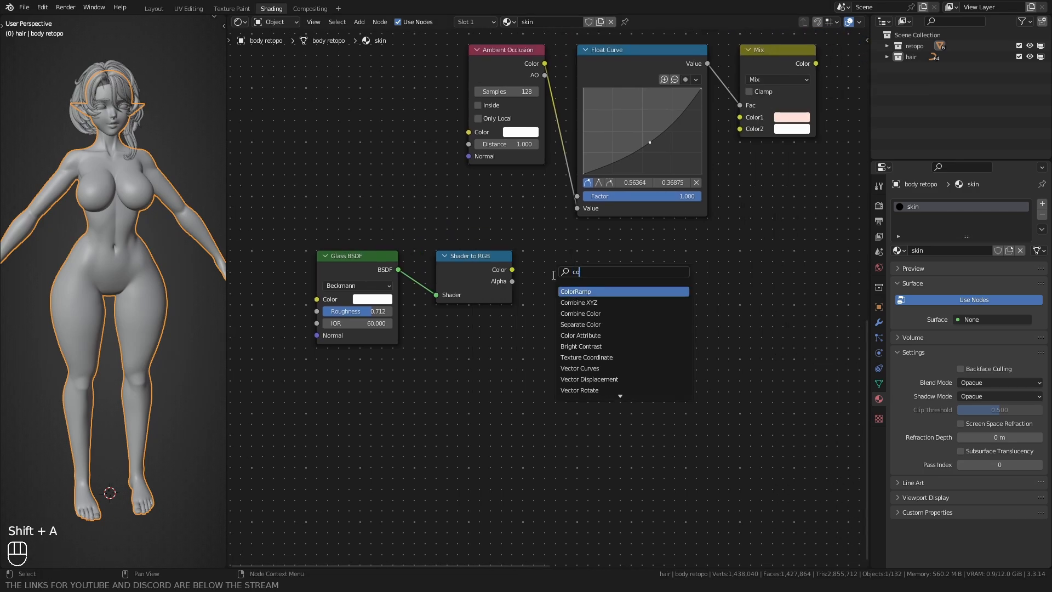
key(Return)
ctrl+click(546, 256)
Step: Switch the ColorRamp's interpolation to B-Spline and link the glass branch's Shader to RGB Color output to its Fac input
scroll(461, 354, up, 1)
middle_drag(461, 355, 452, 359)
scroll(451, 358, up, 1)
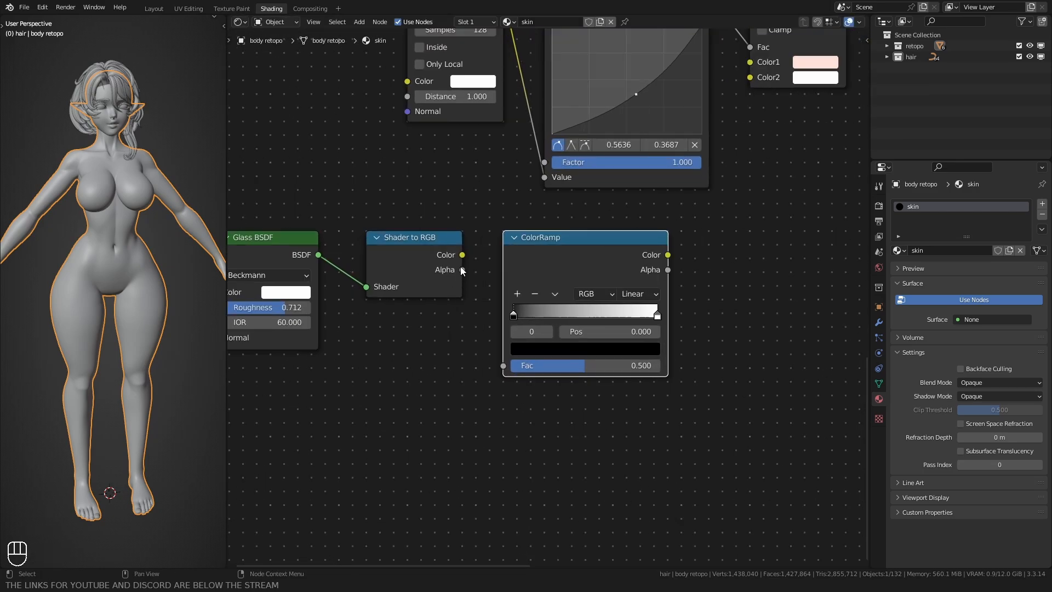
scroll(576, 304, up, 1)
click(630, 288)
click(615, 365)
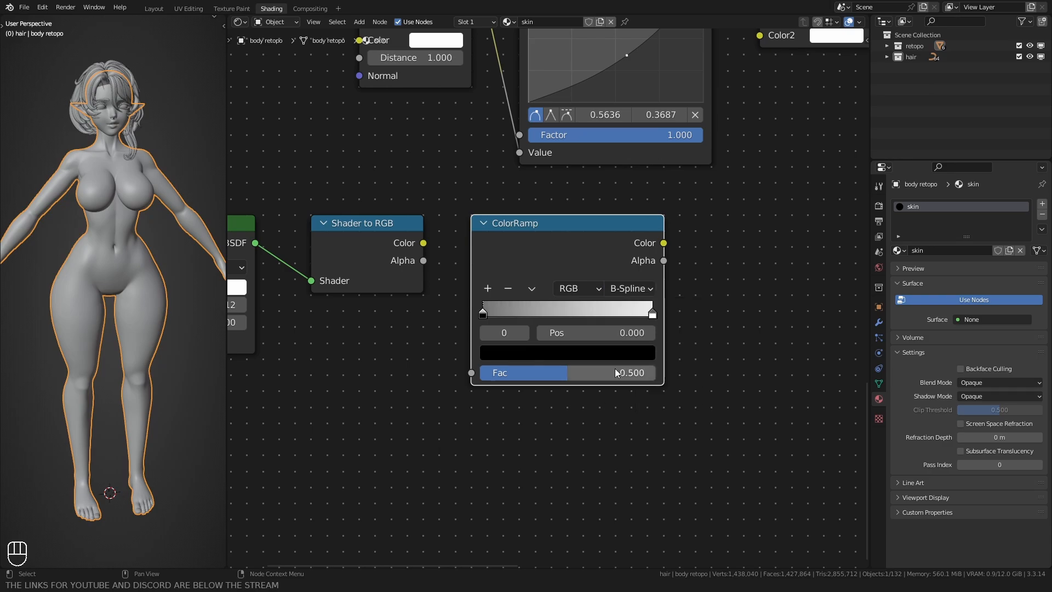
drag(424, 243, 471, 373)
scroll(537, 354, up, 1)
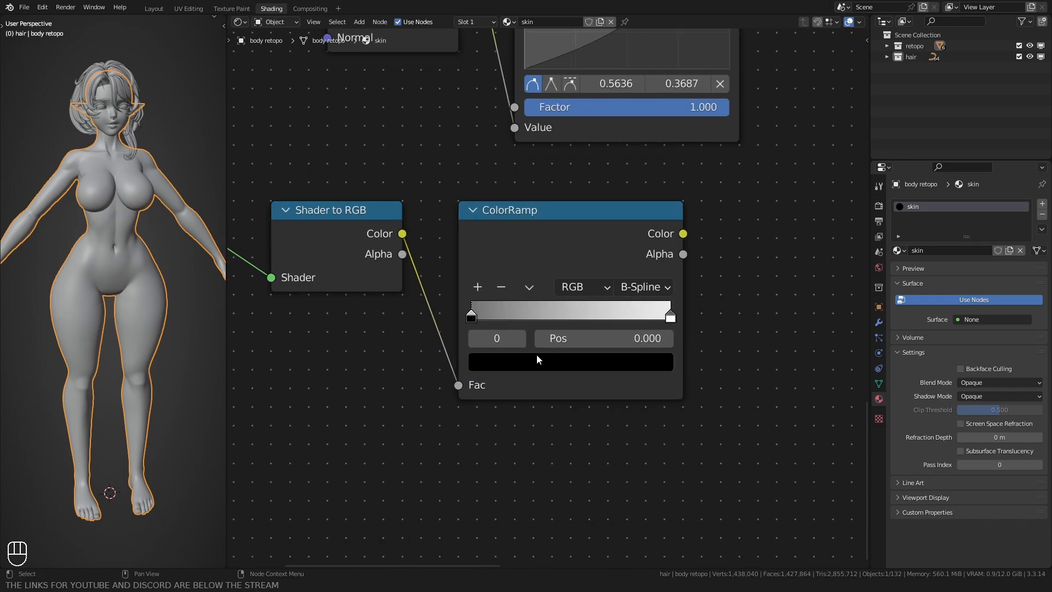
Step: Add a third stop in the middle of the ColorRamp and darken its HSV value to a mid grey
click(469, 287)
click(521, 363)
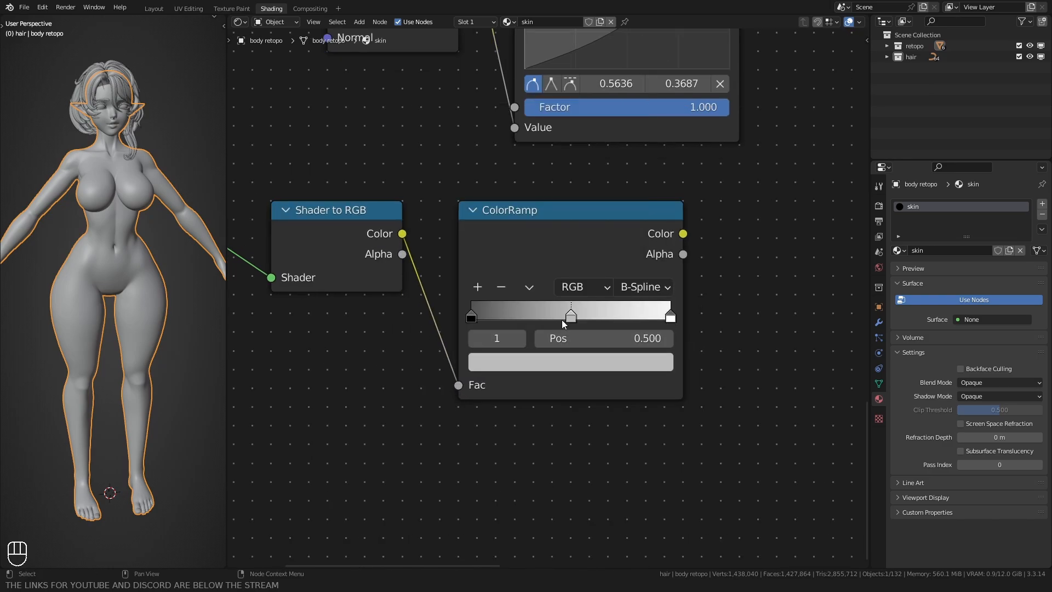
click(520, 360)
click(554, 249)
click(546, 315)
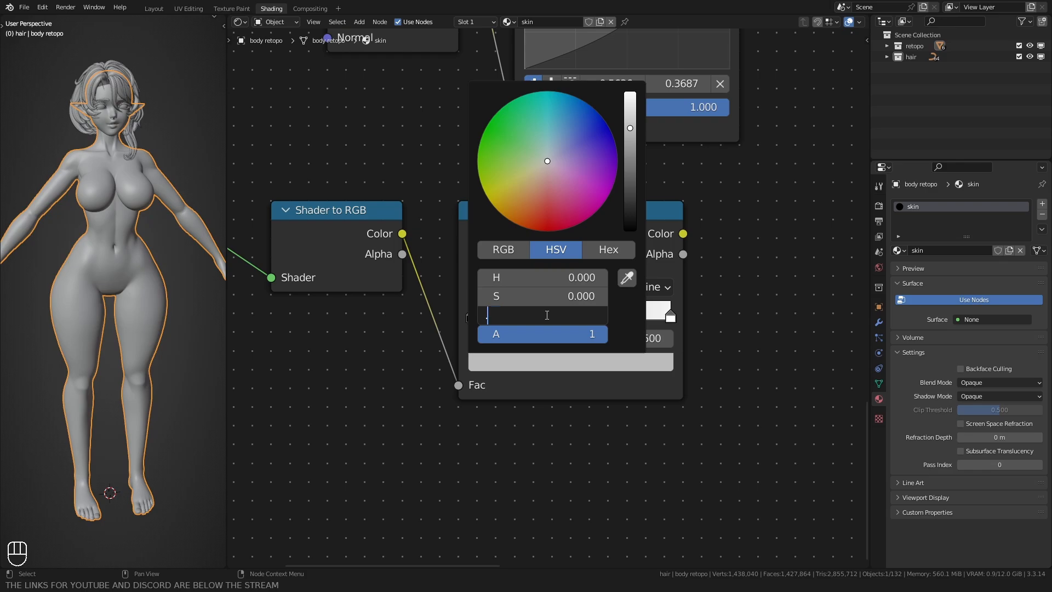
key(Return)
Step: Move the ColorRamp's black stop to about 0.486 and the white stop to about 0.955, with the grey stop just before the white one
scroll(549, 356, up, 3)
middle_drag(551, 359, 493, 355)
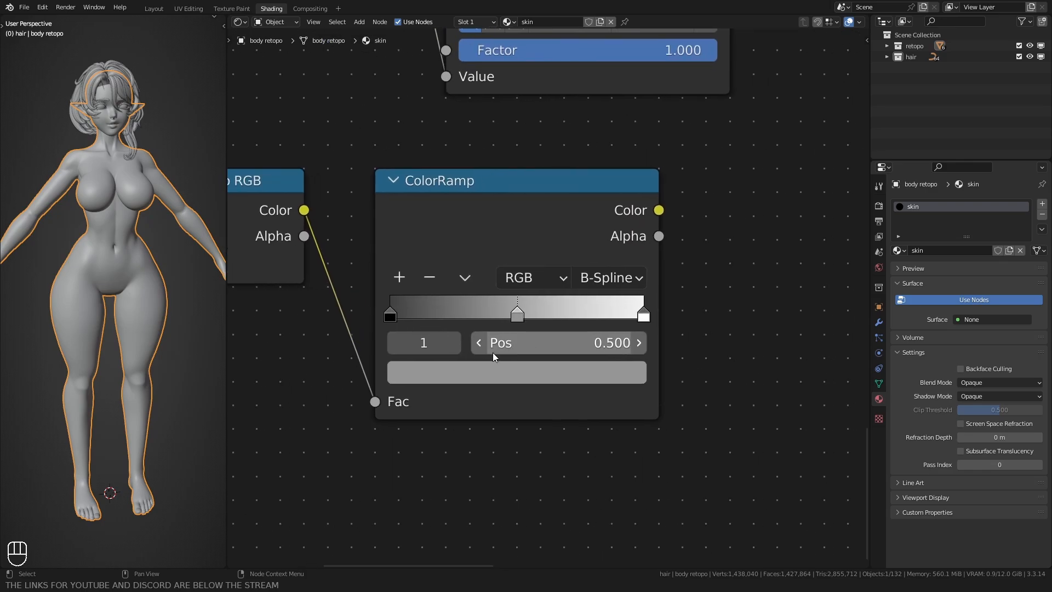
scroll(502, 343, up, 1)
drag(518, 317, 579, 316)
drag(378, 316, 510, 316)
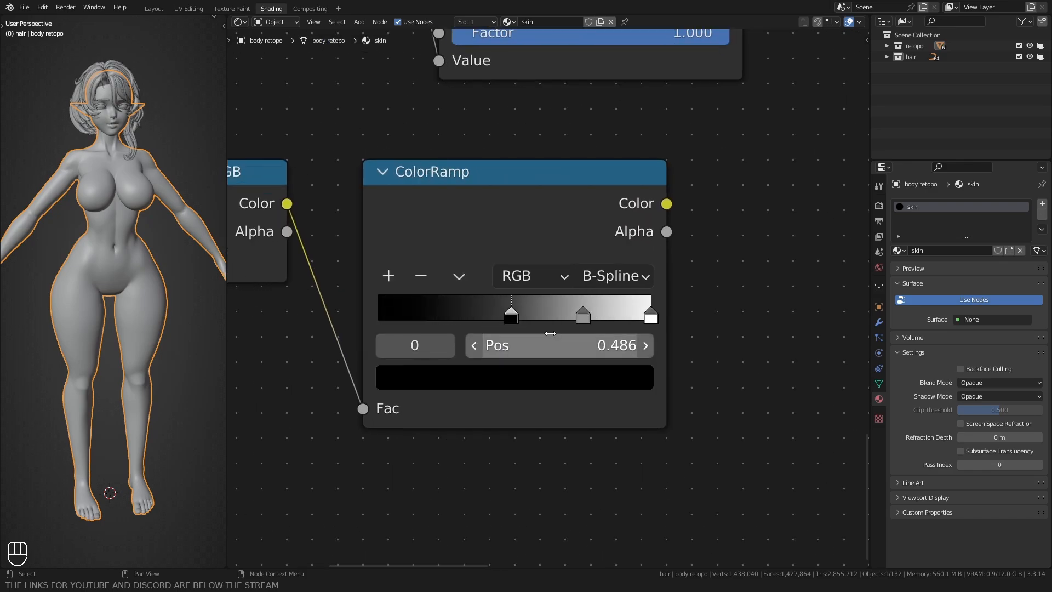
middle_drag(587, 314, 509, 312)
drag(504, 317, 560, 316)
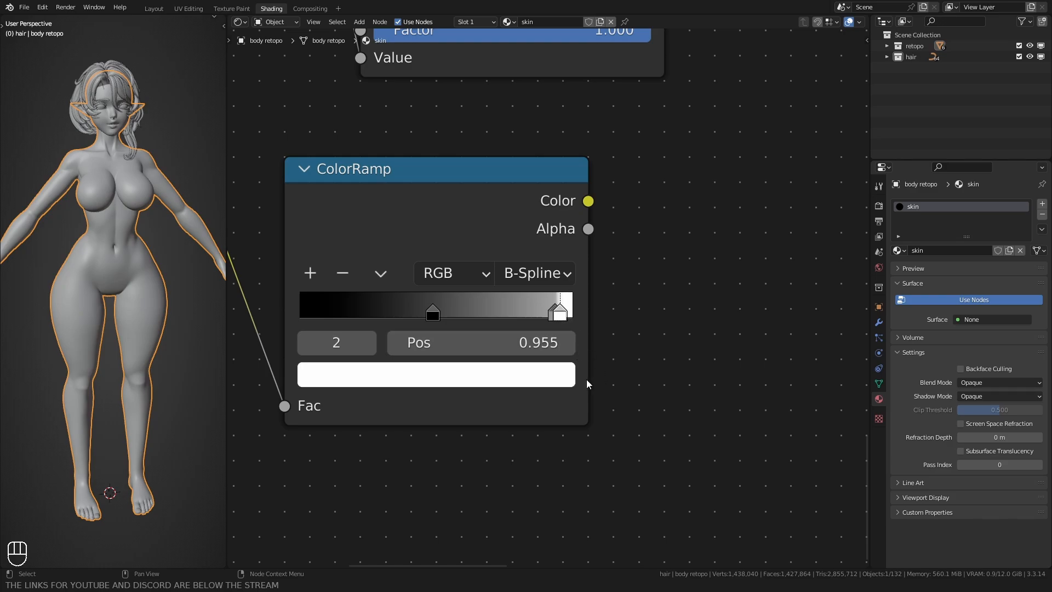
Step: Set the HSV value of the ColorRamp's white stop to 2
click(527, 380)
click(395, 383)
click(413, 311)
text(2)
key(Return)
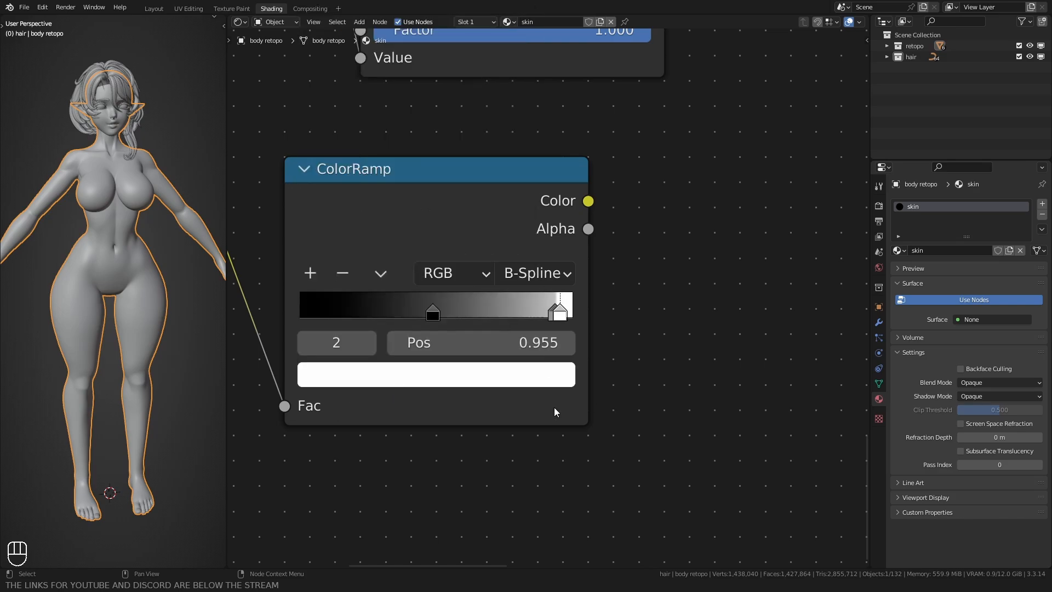
Step: Move the Glass BSDF, Shader to RGB and ColorRamp nodes together so they line up beneath the Ambient Occlusion branch
scroll(504, 360, down, 13)
drag(285, 380, 474, 300)
key(g)
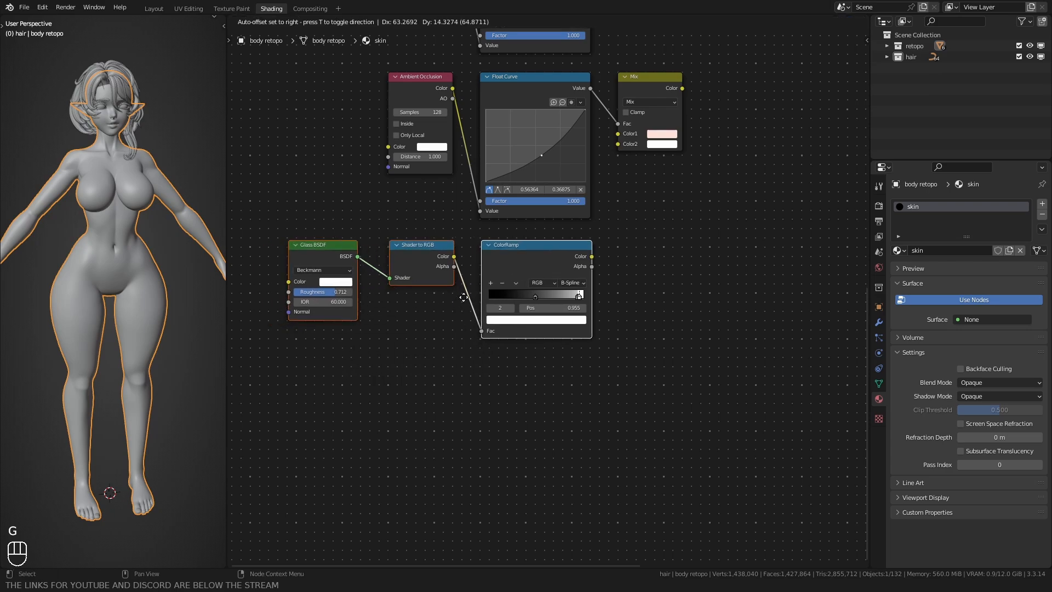
ctrl+click(454, 297)
click(452, 306)
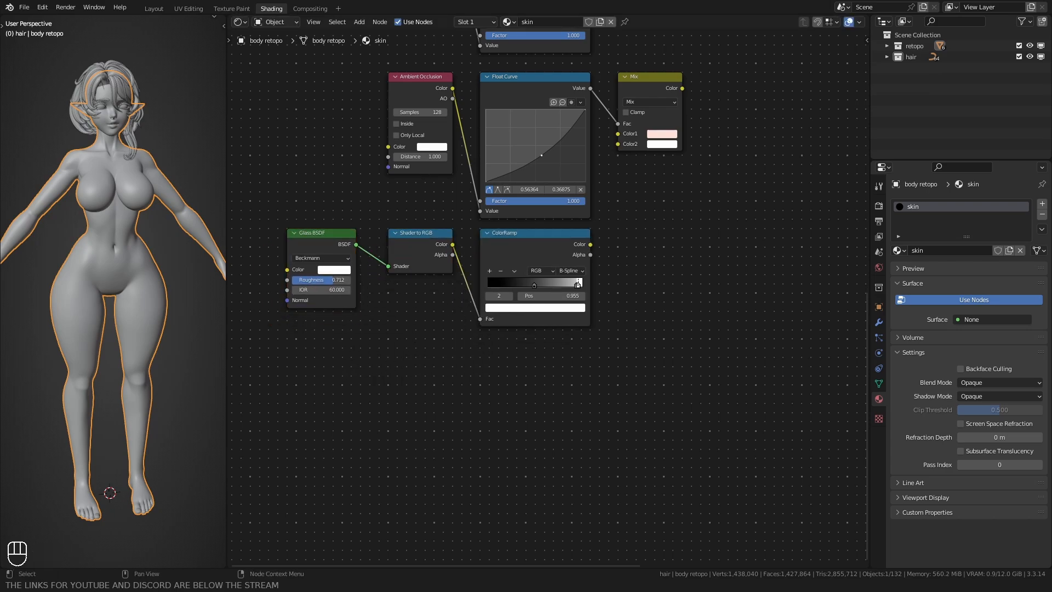
Step: Duplicate the Layer Weight branch's Mix node and place the copy just after the original in the same row
scroll(687, 166, down, 4)
middle_drag(687, 166, 527, 468)
scroll(508, 210, up, 2)
click(503, 157)
key(shift+d)
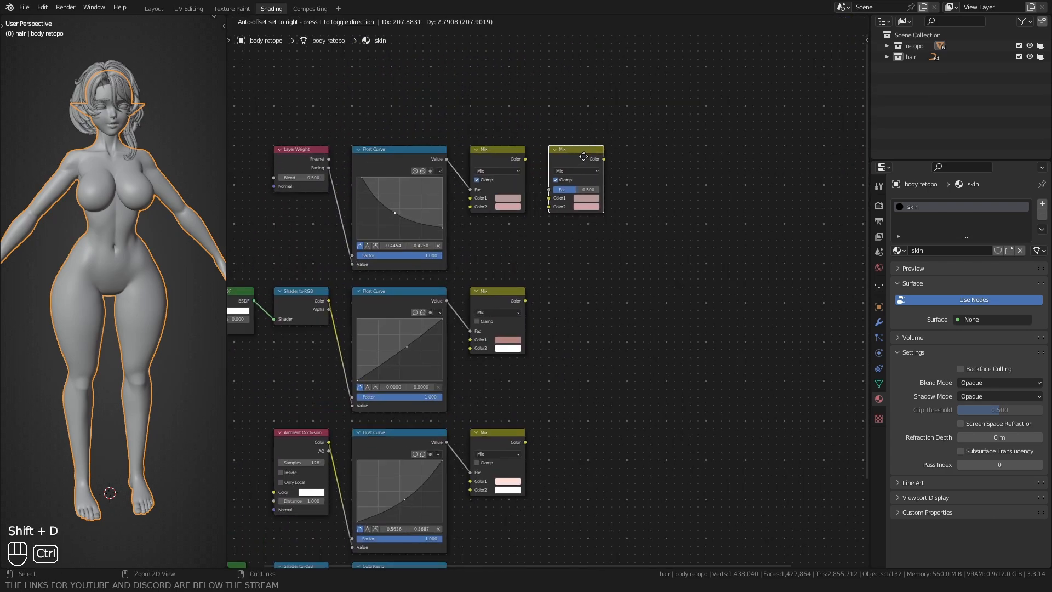
click(583, 156)
Step: Turn off Clamp on the new Mix node, set its Fac to 1.000 and change its blend mode to Multiply
scroll(573, 181, up, 1)
click(556, 170)
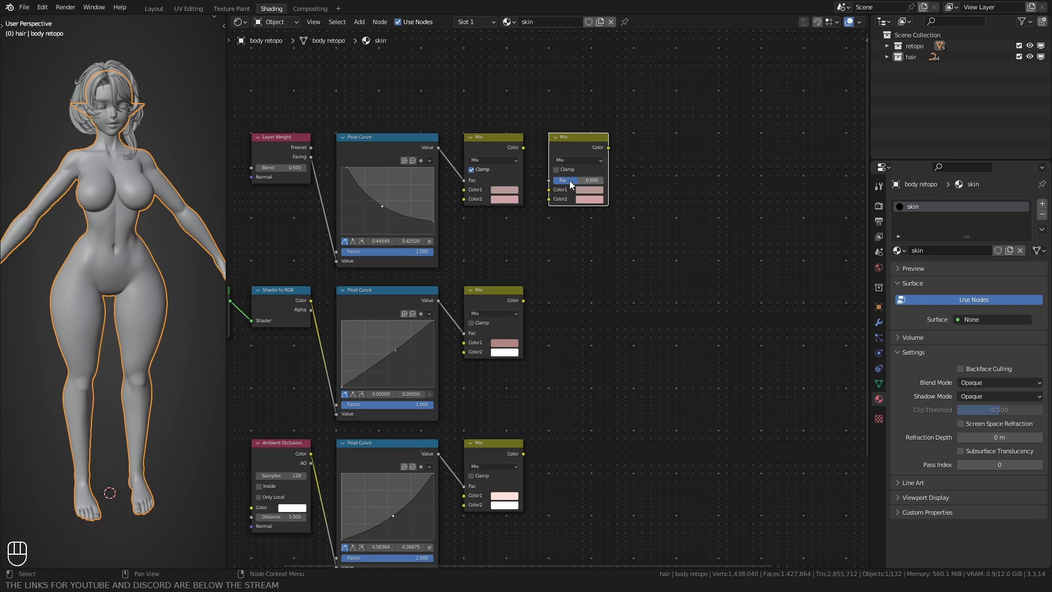
drag(569, 179, 597, 180)
click(579, 160)
click(578, 161)
Step: Link the Layer Weight Mix's Color output to the Multiply node's Color1 and the Diffuse Mix's Color output to its Color2
scroll(579, 161, up, 1)
drag(521, 136, 548, 180)
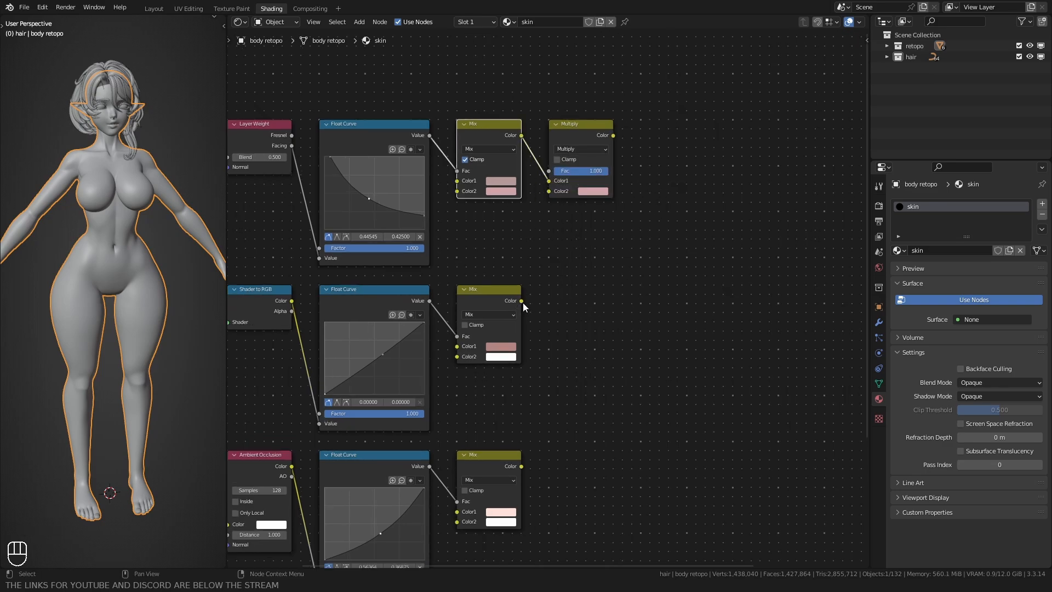
drag(521, 301, 548, 191)
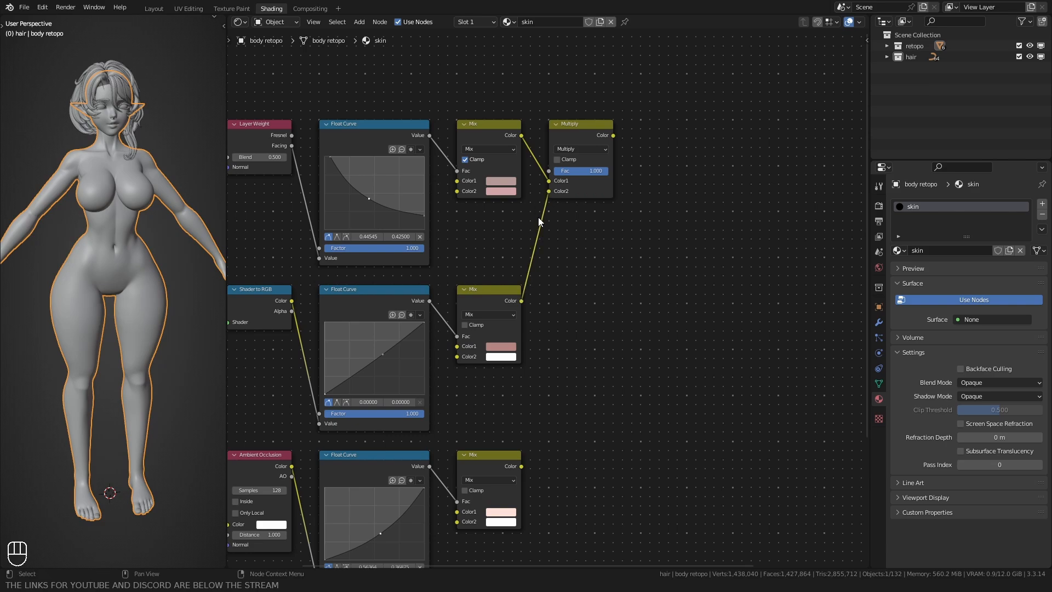
Step: Duplicate the Multiply node after itself, linking the first Multiply's Color to the copy's Color1 and the Ambient Occlusion Mix's Color to Color2
middle_drag(538, 217, 491, 237)
click(518, 154)
key(shift+d)
click(582, 160)
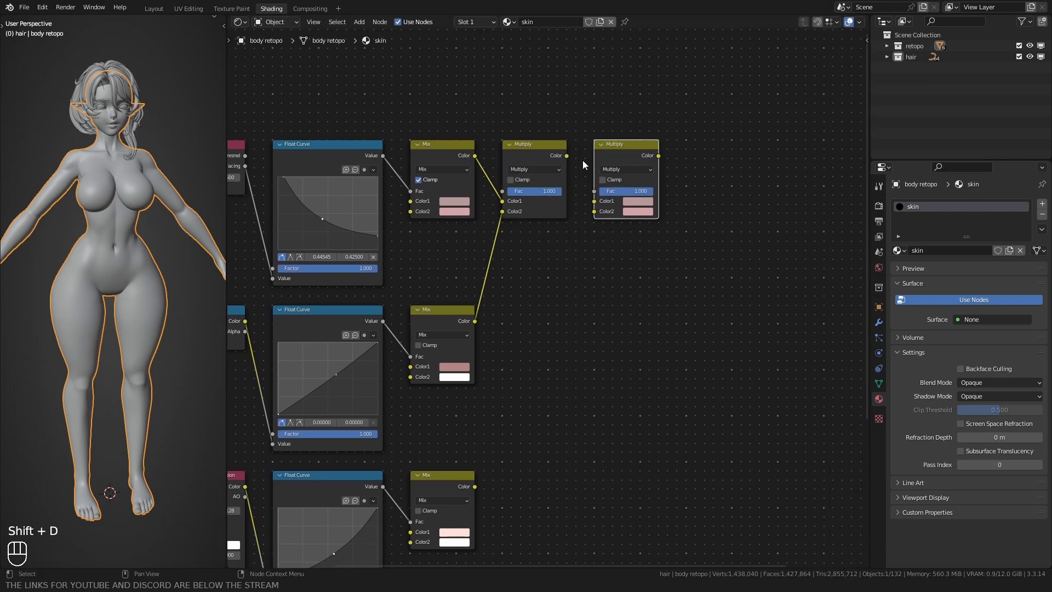
drag(567, 156, 594, 201)
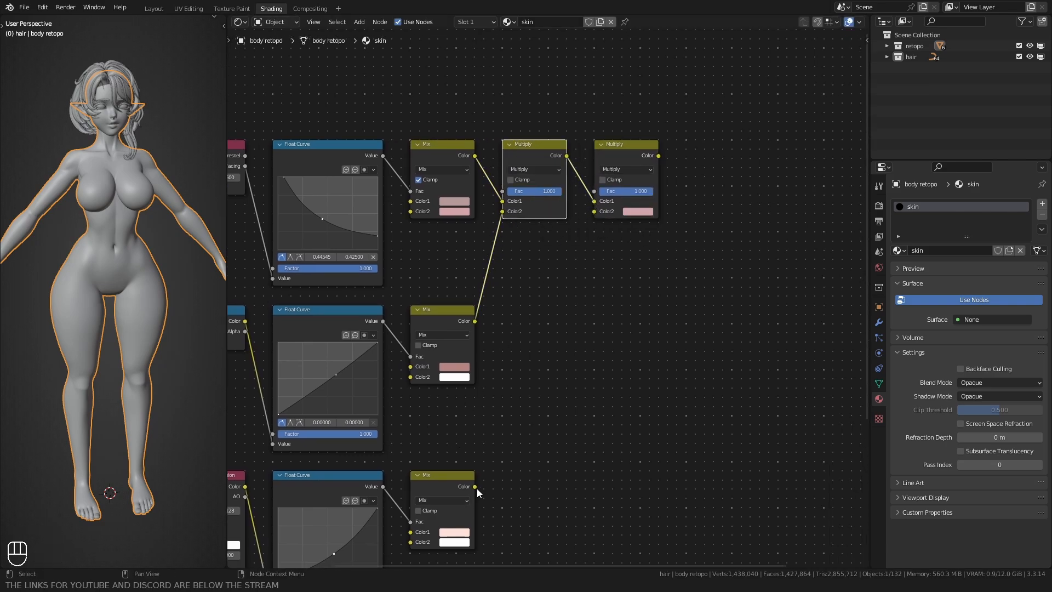
drag(475, 486, 593, 212)
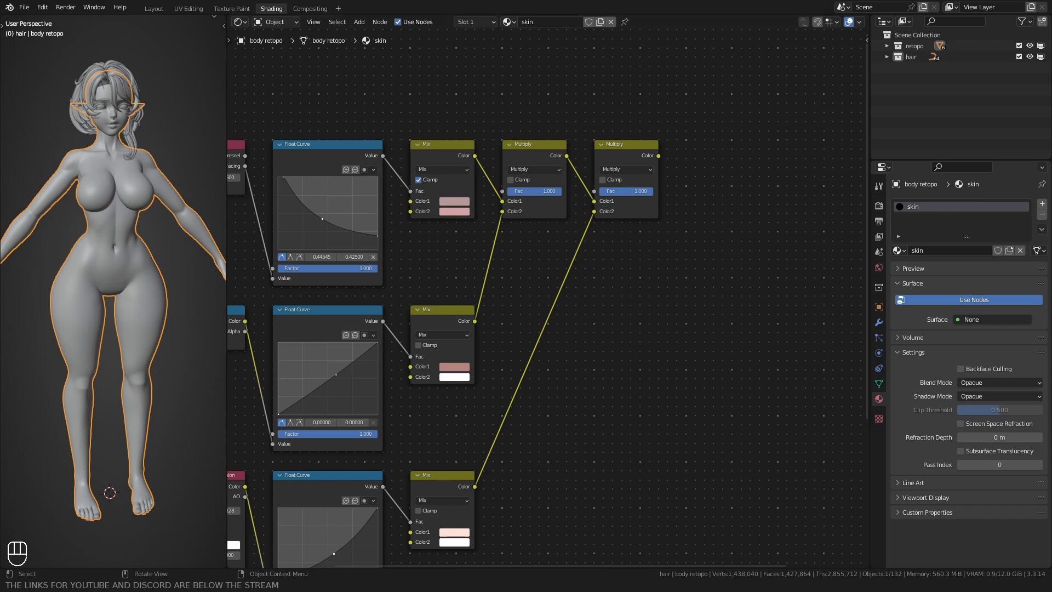
Step: Duplicate the second Multiply node, place the copy next in the row and change its blend mode to Add
middle_drag(662, 302, 578, 343)
key(shift+d)
click(613, 209)
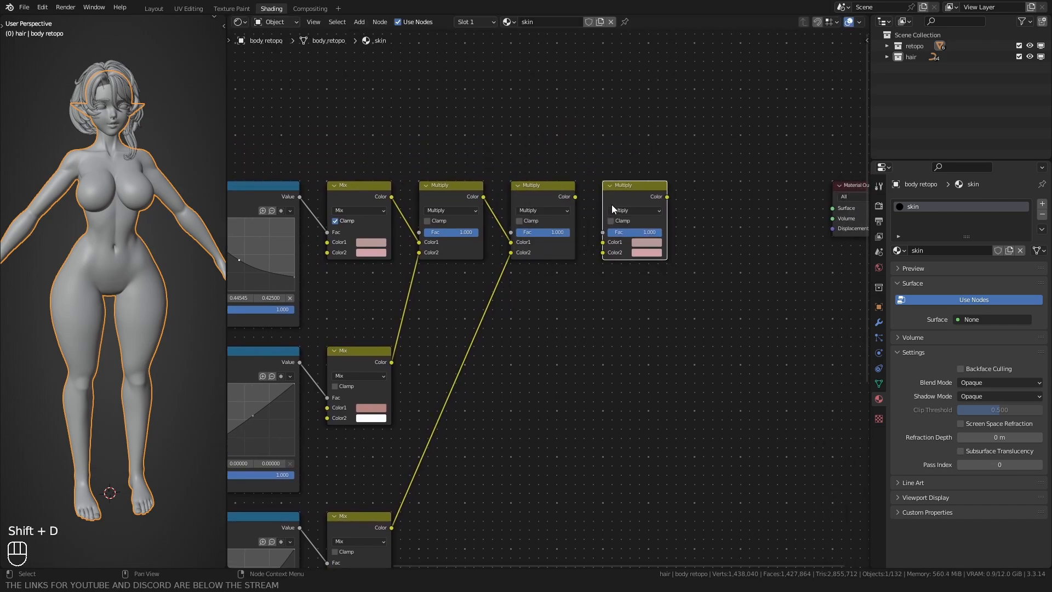
click(612, 209)
click(619, 320)
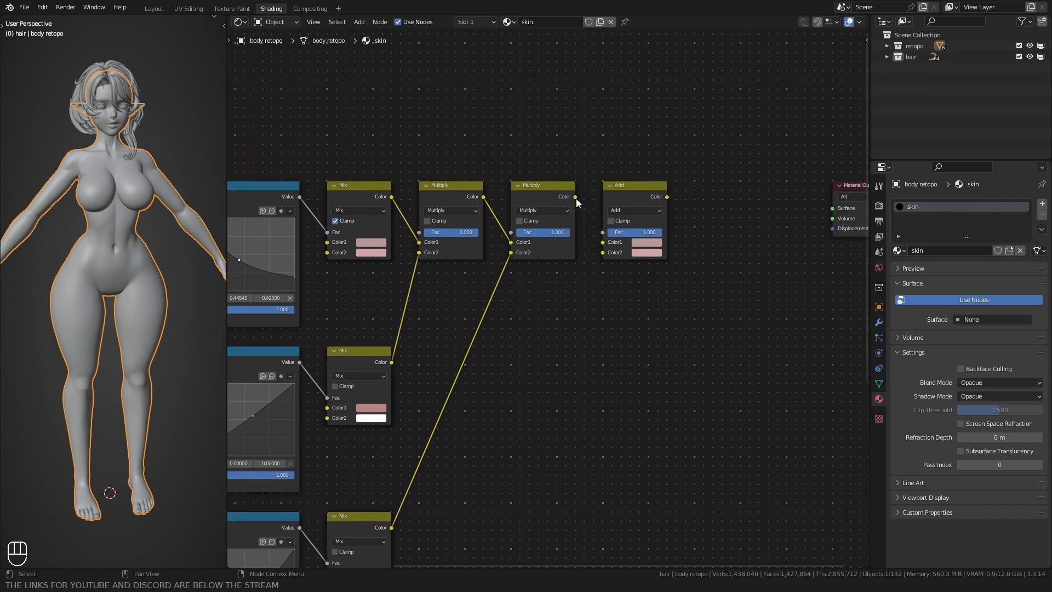
Step: Link the second Multiply to the Add node's Color1 and the ColorRamp to Color2, and shift the Glass branch nodes beneath the Ambient Occlusion branch
scroll(576, 203, down, 4)
drag(384, 454, 605, 143)
middle_drag(420, 373, 576, 303)
drag(306, 504, 512, 399)
key(g)
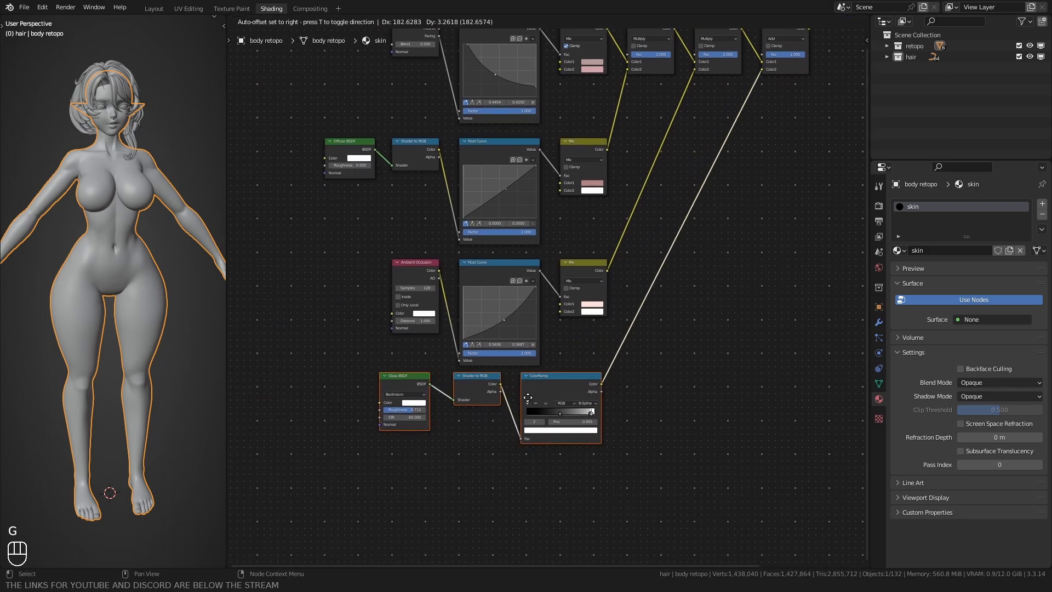
click(527, 397)
middle_drag(705, 324, 599, 416)
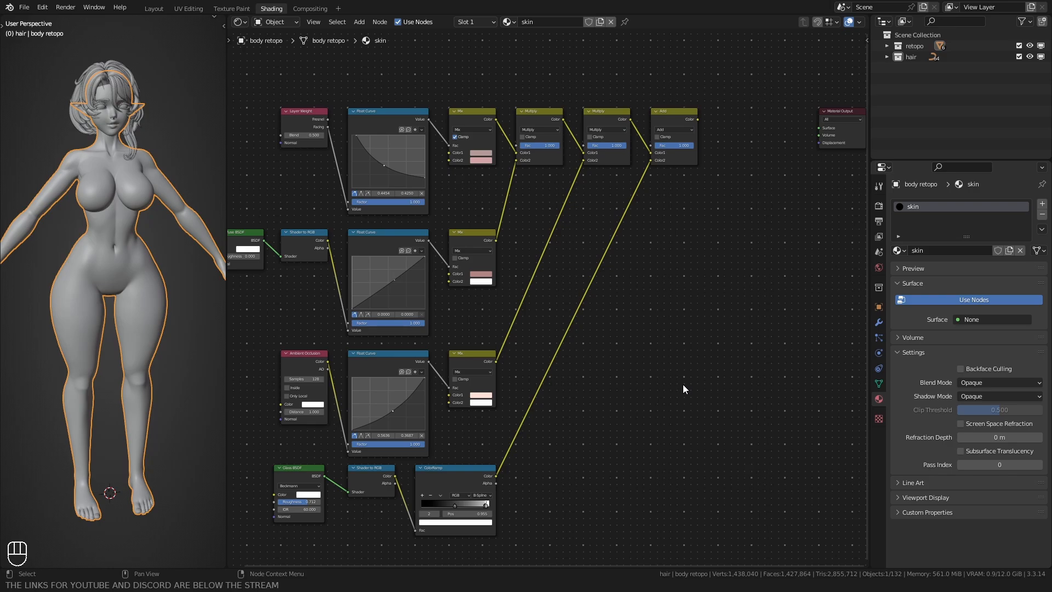
Step: Link the Add node's Color output to the Material Output's Surface input
middle_drag(702, 335, 638, 382)
scroll(634, 270, down, 1)
scroll(635, 274, up, 2)
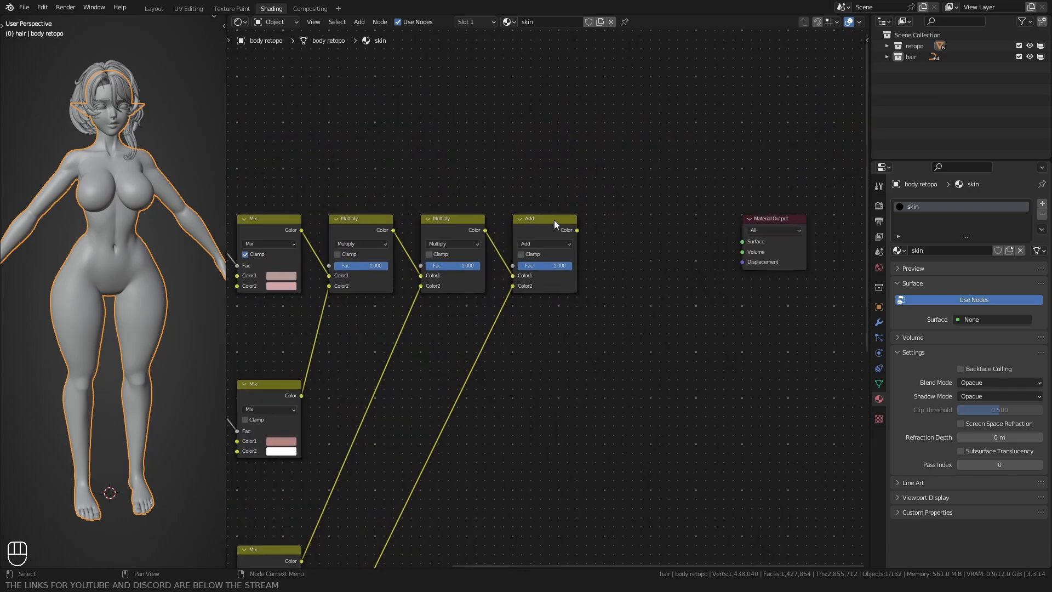
drag(577, 230, 742, 241)
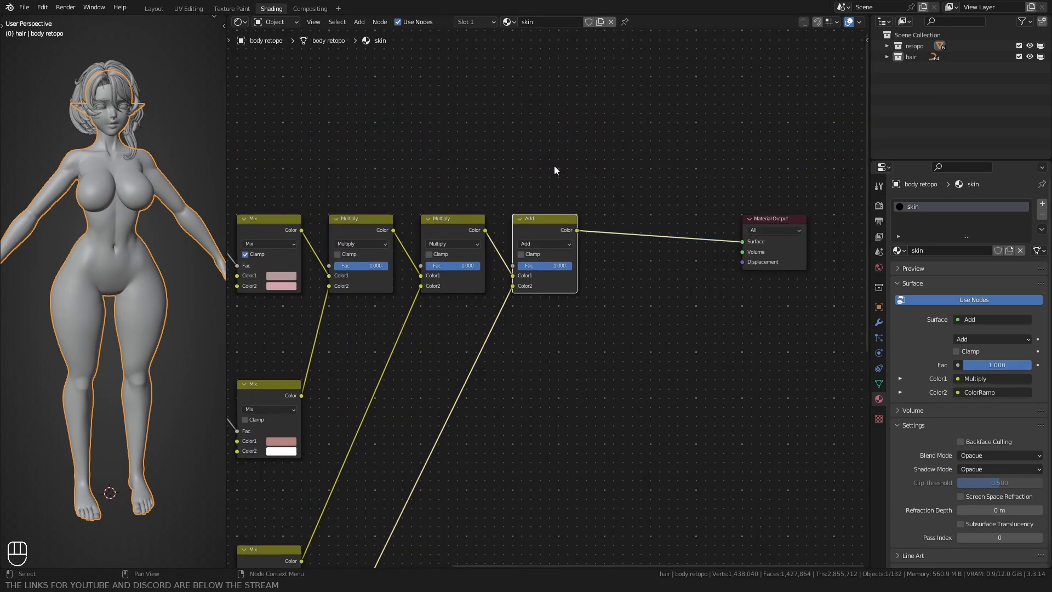
Step: Change the narrow preview viewport's shading so it displays the materials, and deselect the body
click(554, 166)
key(z)
mouse_move(121, 241)
shift+middle_down()
mouse_move(153, 191)
mouse_move(107, 201)
shift+middle_up()
click(160, 145)
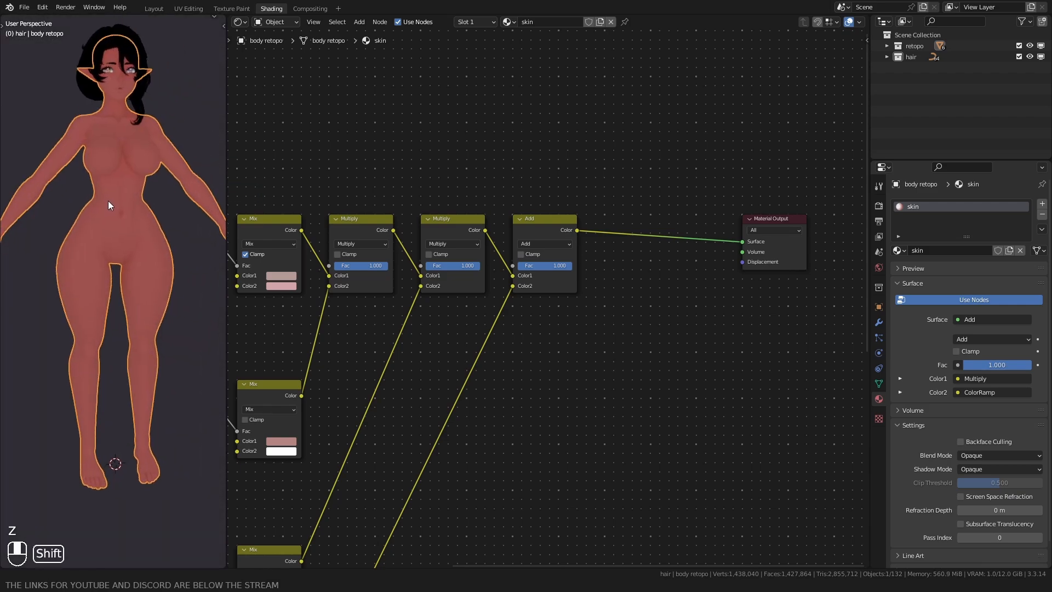
click(41, 130)
mouse_move(39, 131)
middle_down()
mouse_move(71, 133)
mouse_move(43, 132)
middle_up()
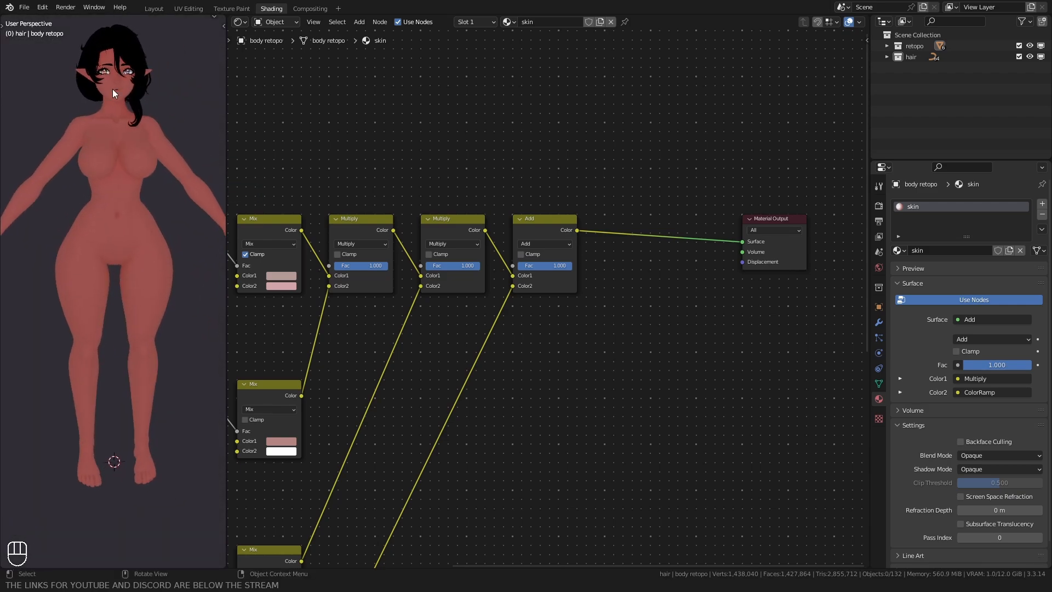
Step: Switch to the Layout workspace and create a new collection named "lights and camera" under the Scene Collection
click(155, 9)
click(920, 35)
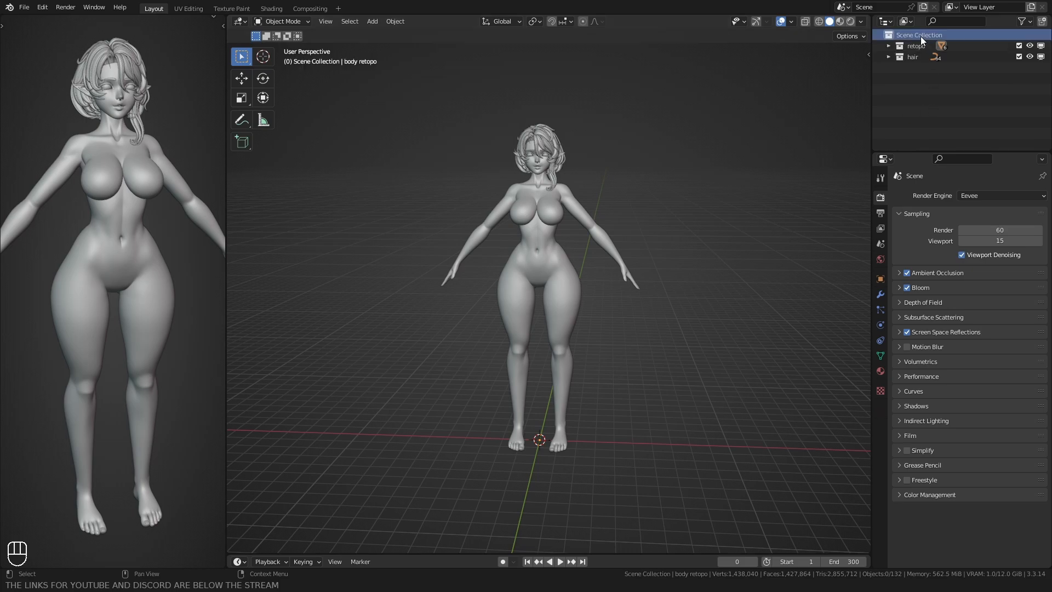
right_click(920, 36)
click(909, 39)
double_click(919, 67)
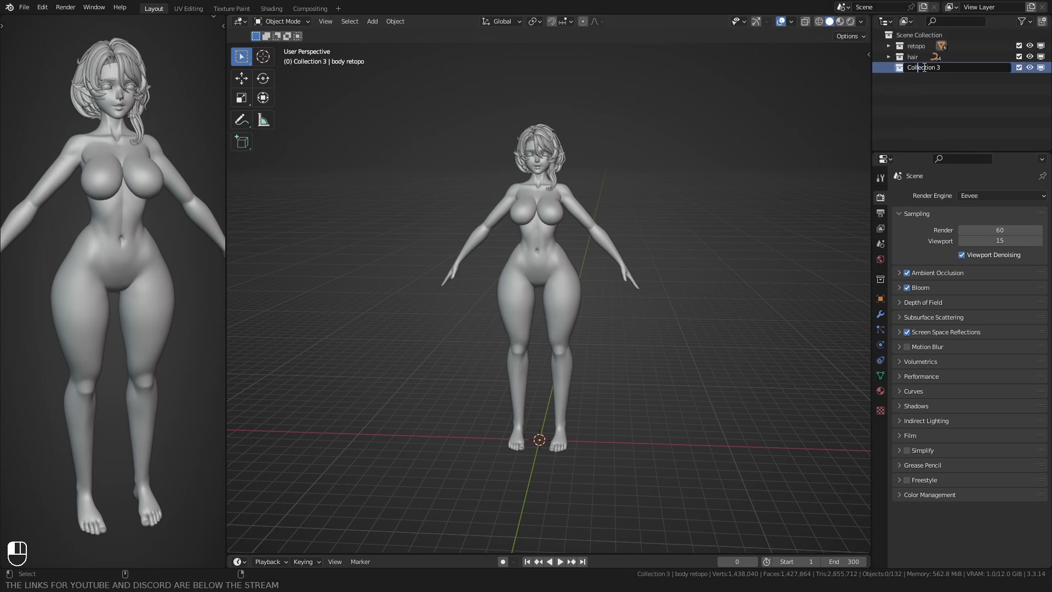
key(BackSpace)
text(lights and camera)
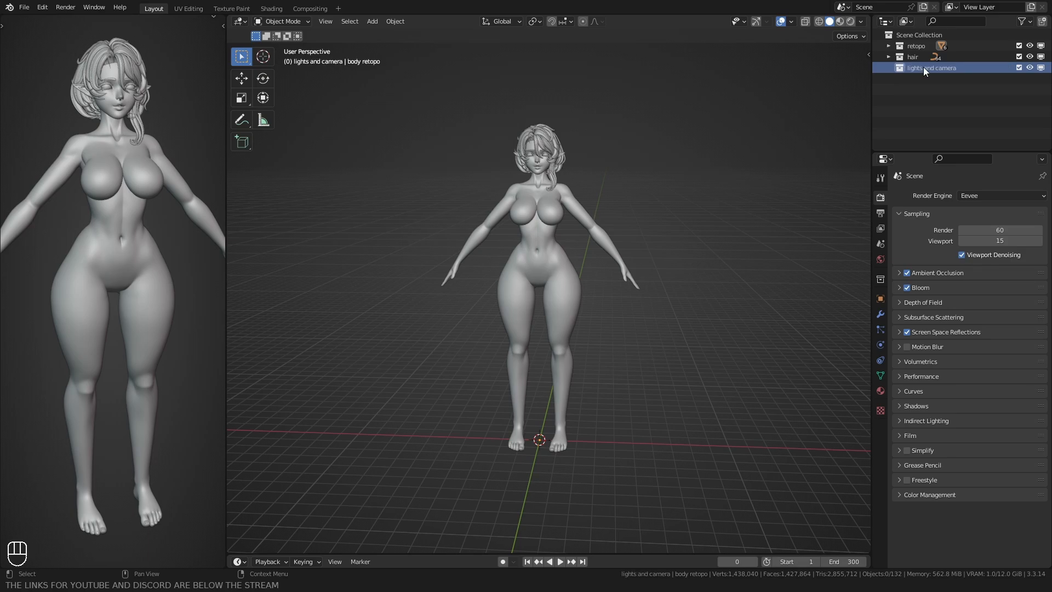
key(Return)
Step: Add a camera to the lights and camera collection and clear its rotation
scroll(610, 212, down, 1)
shift+middle_drag(610, 207, 654, 153)
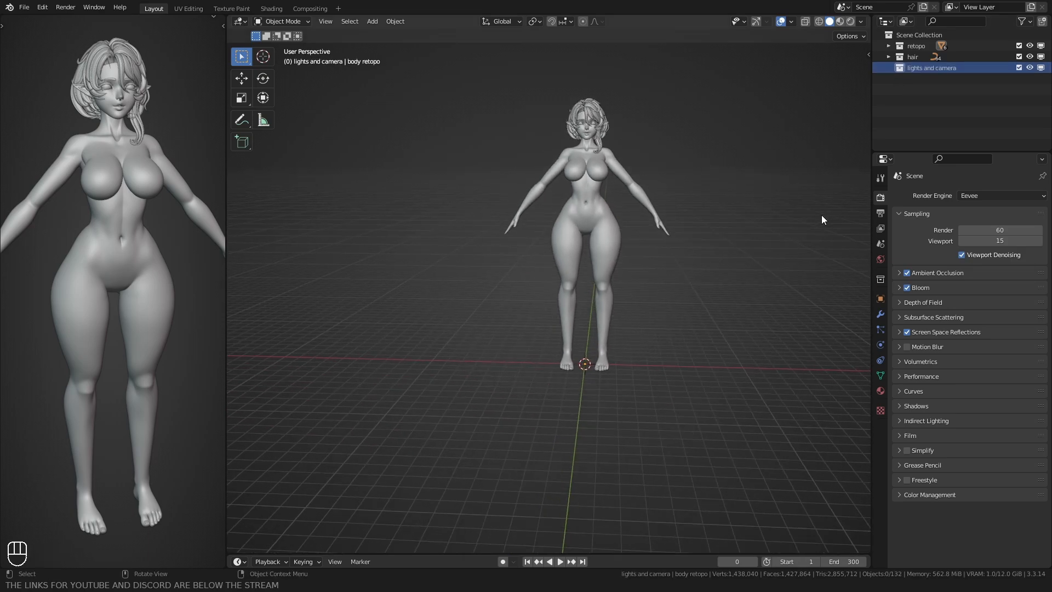
mouse_move(429, 286)
middle_down()
mouse_move(401, 297)
mouse_move(415, 274)
middle_up()
key(shift+a)
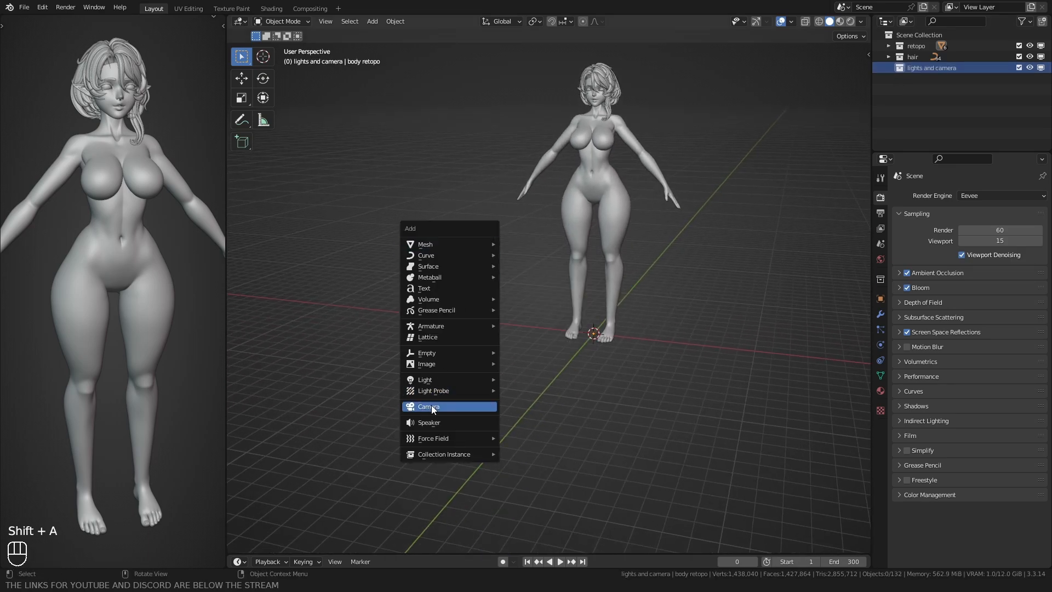
click(431, 405)
key(q)
click(494, 259)
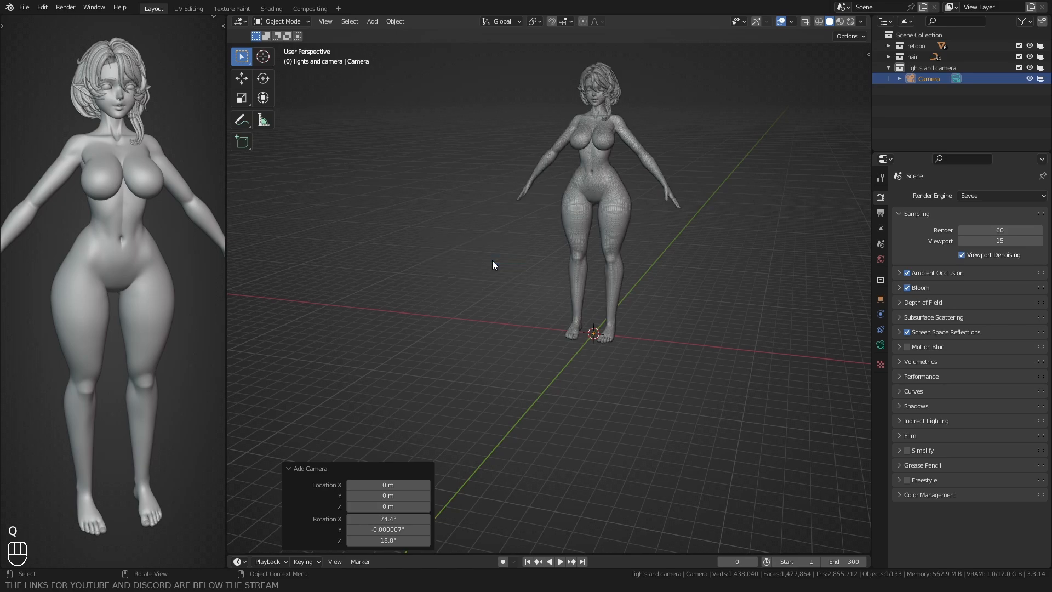
key(q)
click(490, 261)
key(q)
click(471, 274)
mouse_move(571, 321)
middle_down()
mouse_move(527, 316)
mouse_move(570, 327)
middle_up()
key(alt+r)
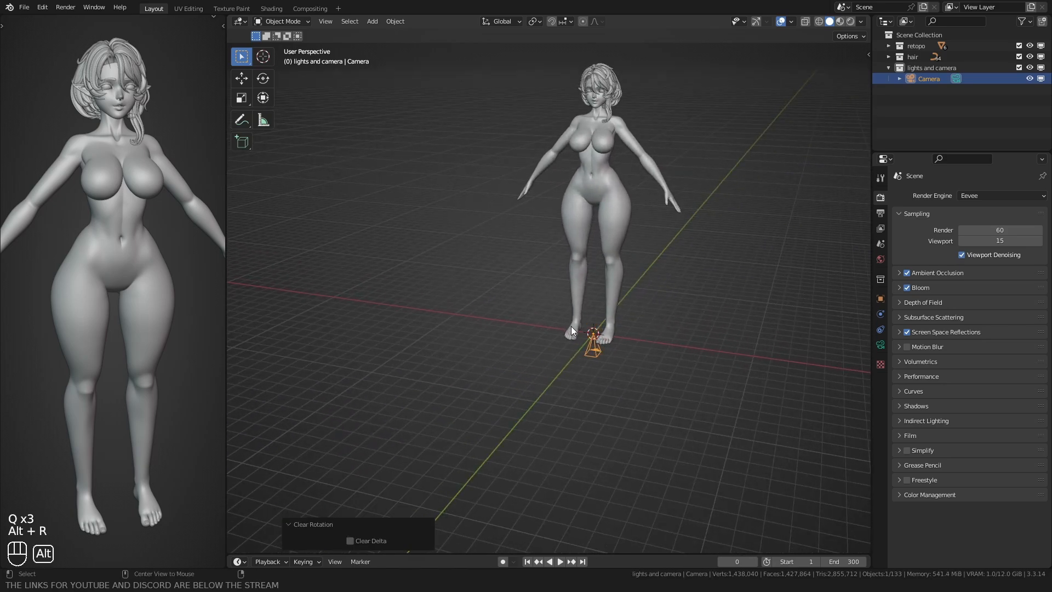
Step: From the right orthographic view, move the camera to head height in front of the character and rotate it about -85.3° to face her
key(KP_3)
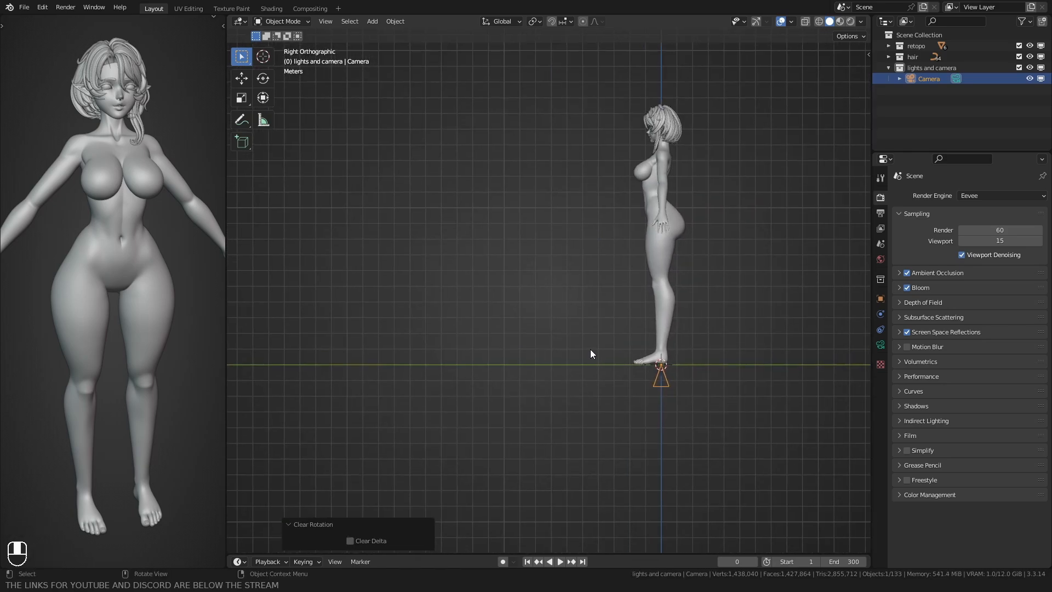
key(g)
click(369, 168)
key(r)
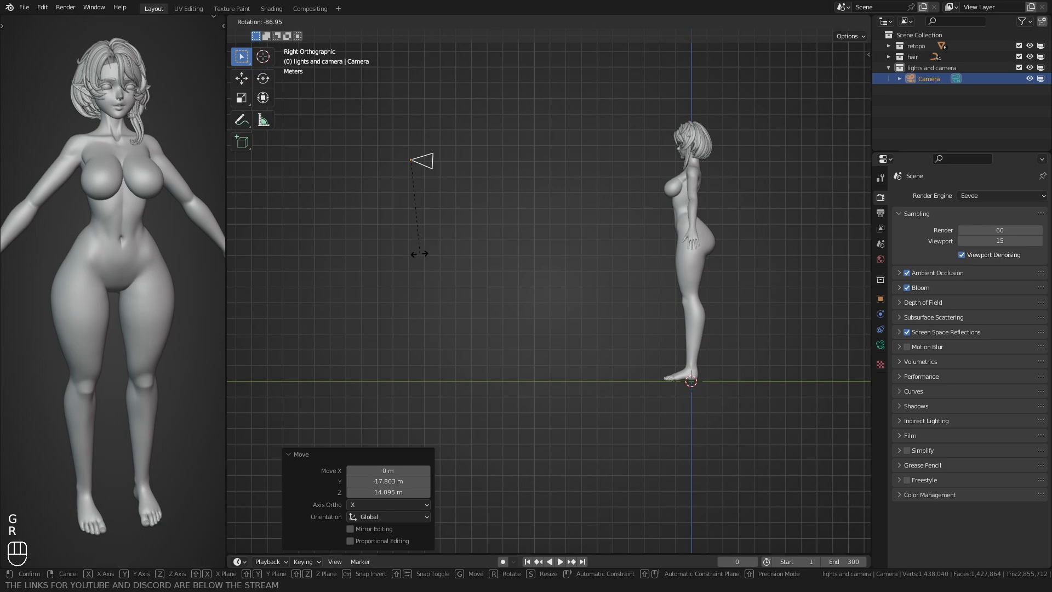
click(417, 245)
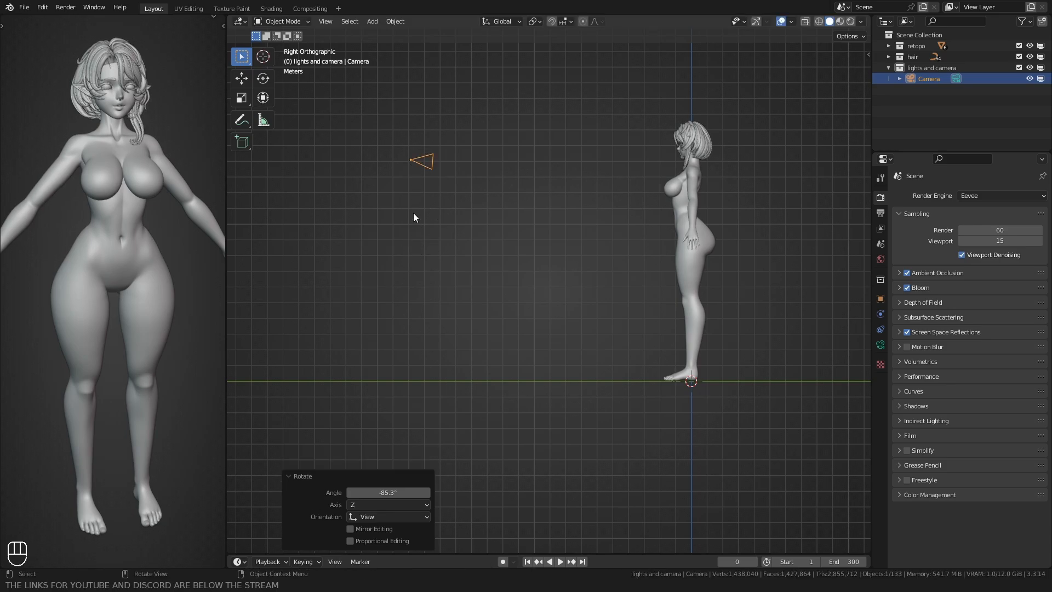
Step: Move the camera about 1 m farther back from the character and show the camera view in the narrow viewport
key(g)
click(396, 214)
key(KP_0)
scroll(77, 172, down, 3)
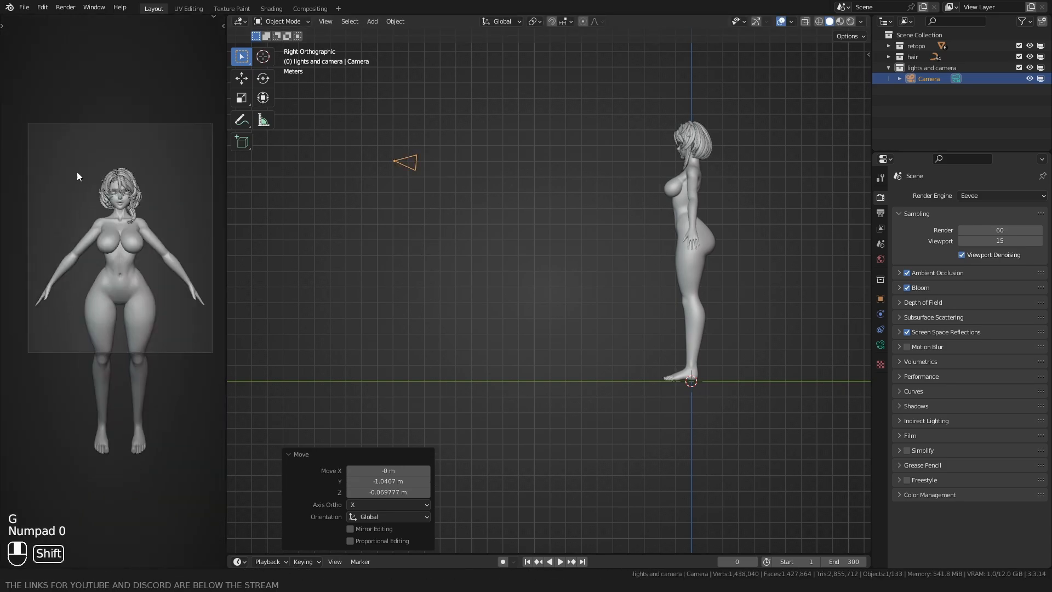
middle_drag(394, 236, 442, 323)
Step: Set the transform pivot point to the 3D Cursor and rotate the camera about -20.1° around the global Z axis
click(535, 22)
click(534, 46)
scroll(501, 143, down, 3)
key(r)
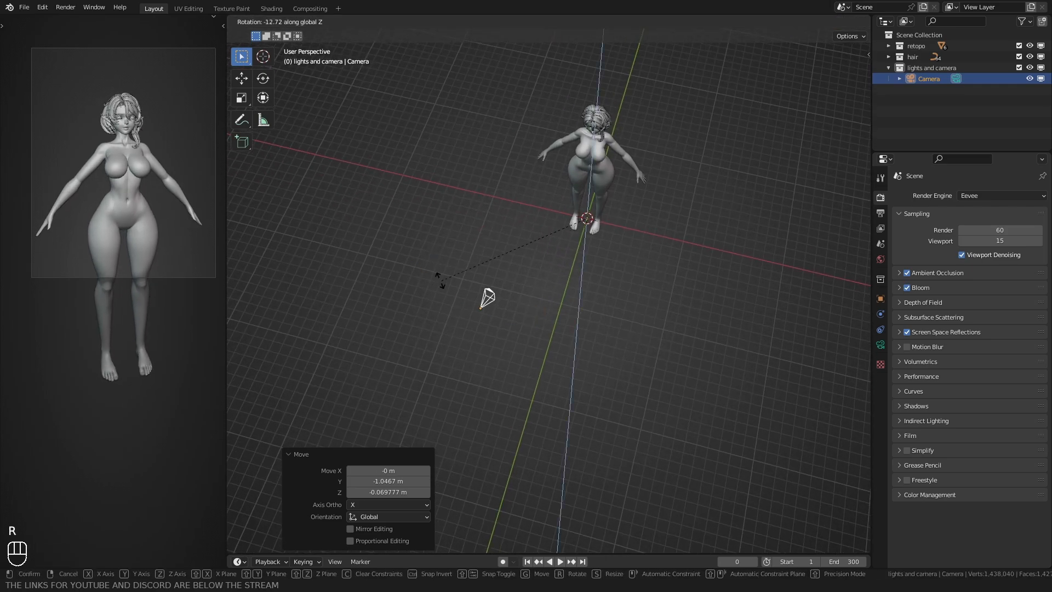
click(424, 286)
middle_drag(424, 286, 520, 18)
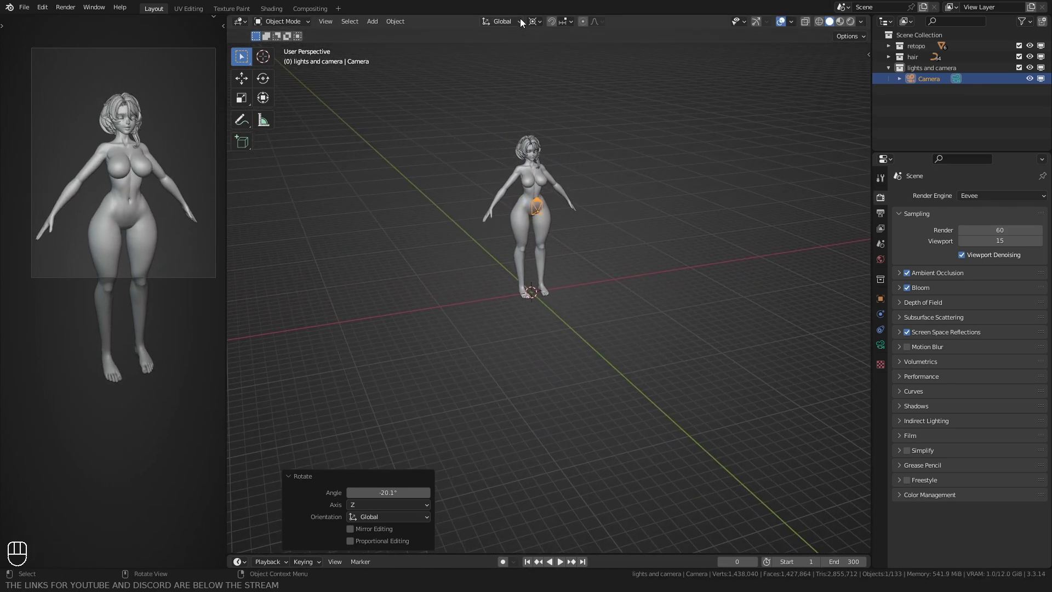
Step: Lower the camera about 2.04 m along the Z axis
key(g)
key(z)
click(456, 190)
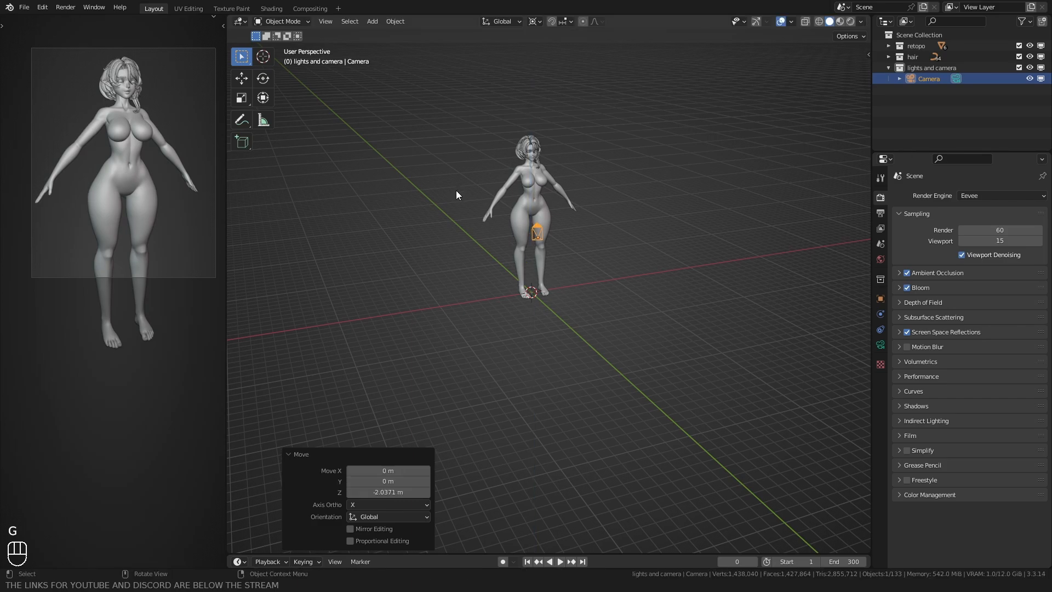
Step: Fine-tune the camera's rotation about the global Z axis, change the transform pivot point and deselect the camera
middle_drag(445, 211, 416, 233)
key(r)
key(z)
click(413, 239)
click(532, 23)
click(538, 86)
middle_drag(507, 127, 466, 189)
click(443, 226)
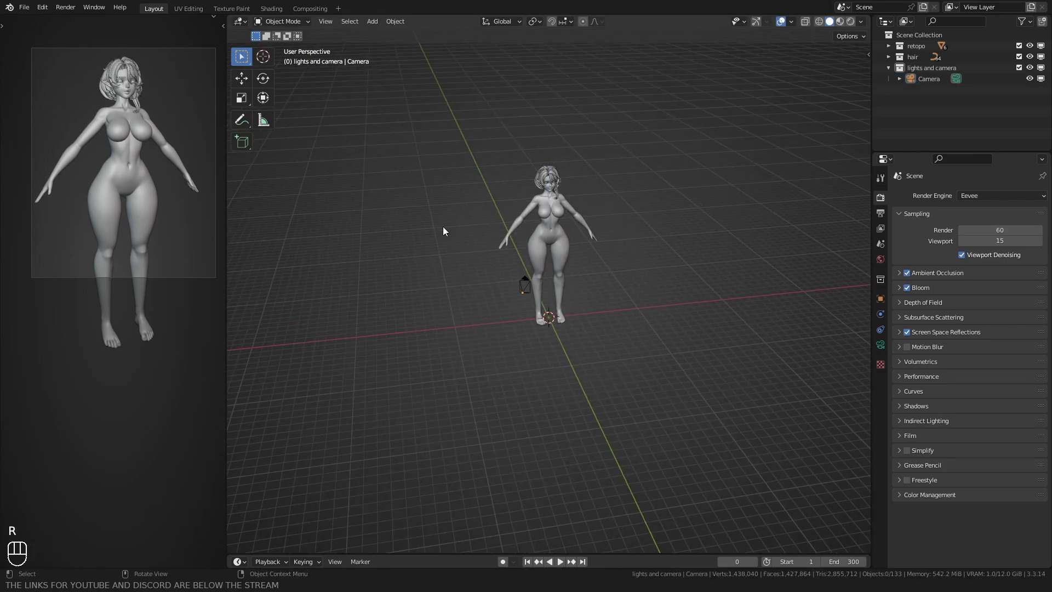
Step: Set the camera's focal length to 80 mm and its clip start to 1 m
middle_drag(442, 226, 417, 256)
click(456, 258)
click(880, 344)
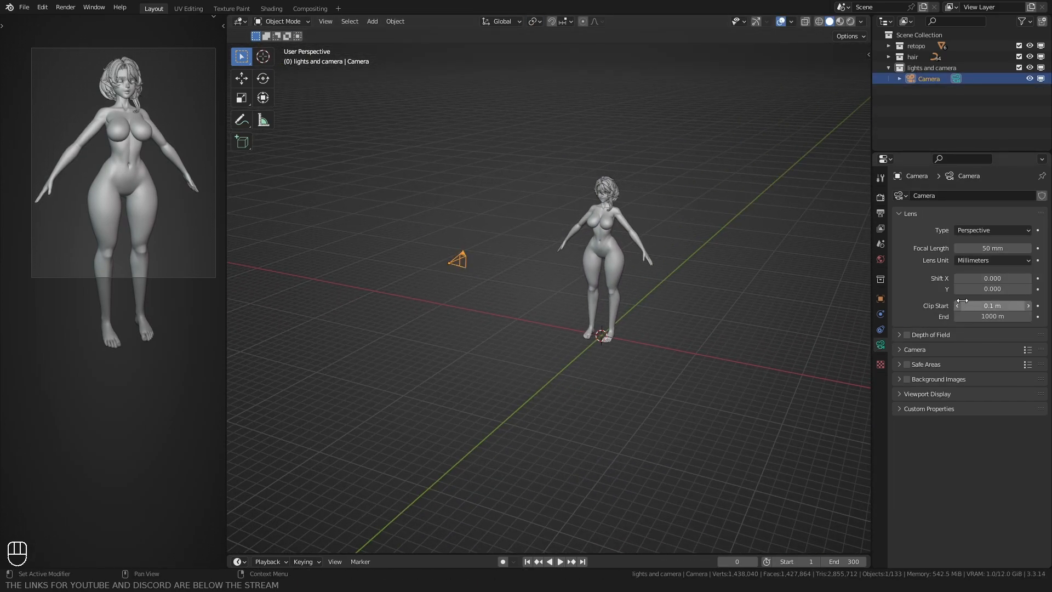
click(992, 248)
text(80)
key(Return)
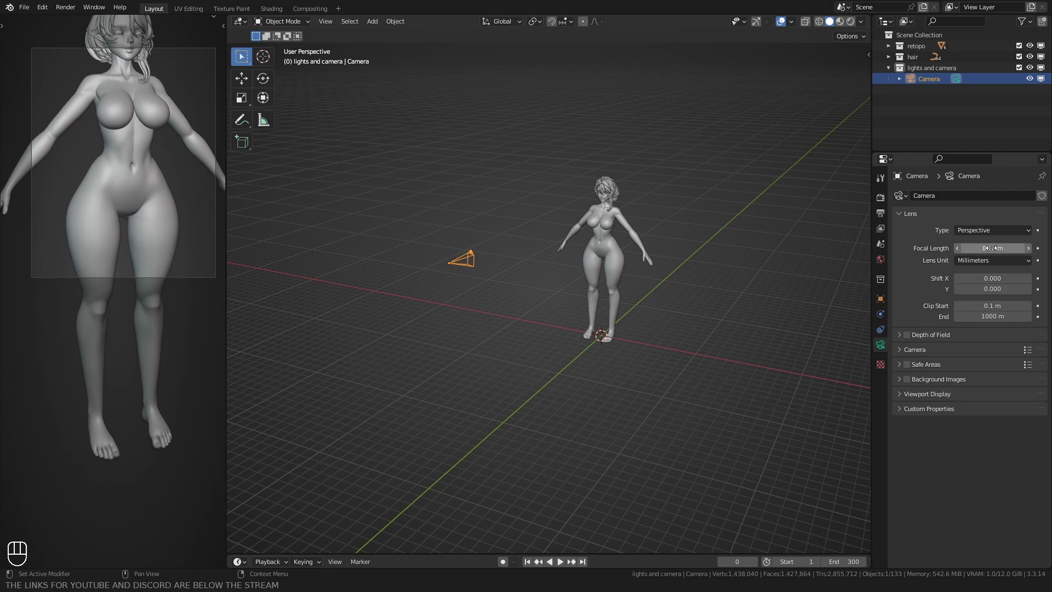
click(975, 305)
text(1)
key(Return)
Step: Look through the camera, lock it to the view to reframe from the head down to the shins, and unlock it again
key(KP_0)
key(n)
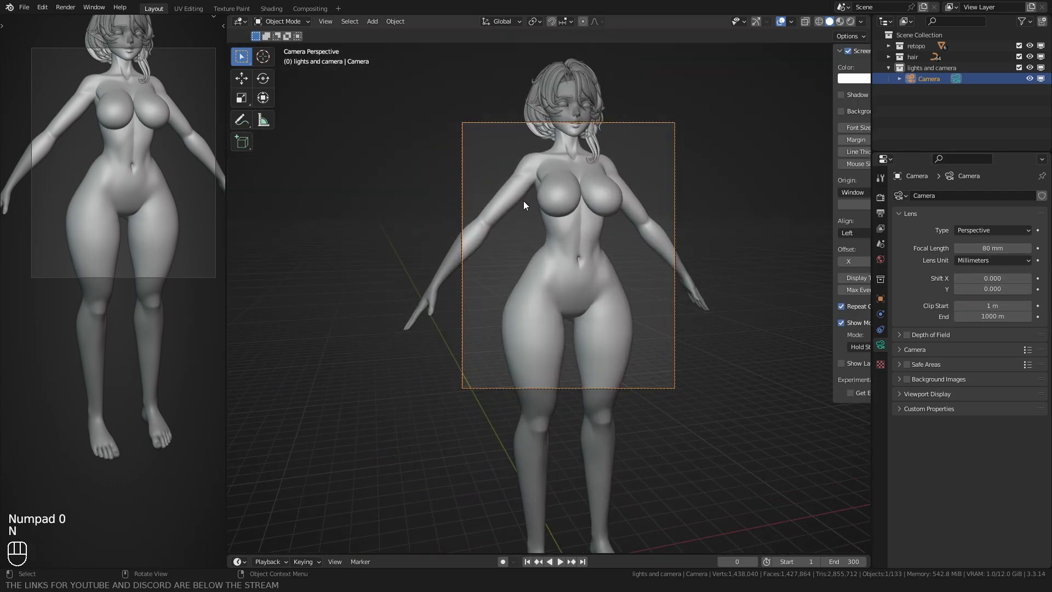
click(863, 108)
click(826, 188)
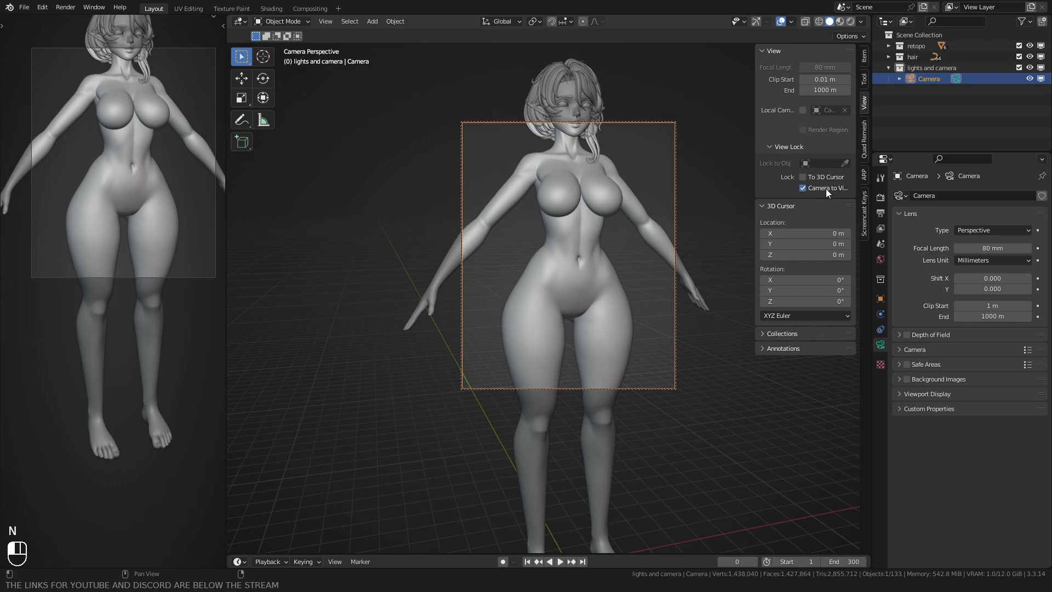
ctrl+shift+middle_drag(402, 242, 406, 277)
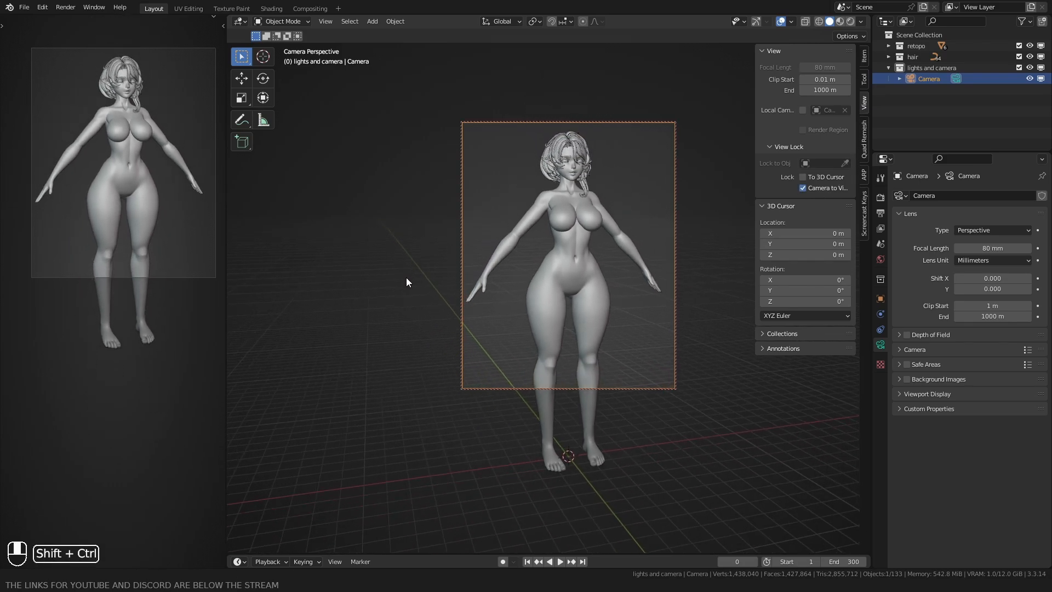
click(802, 188)
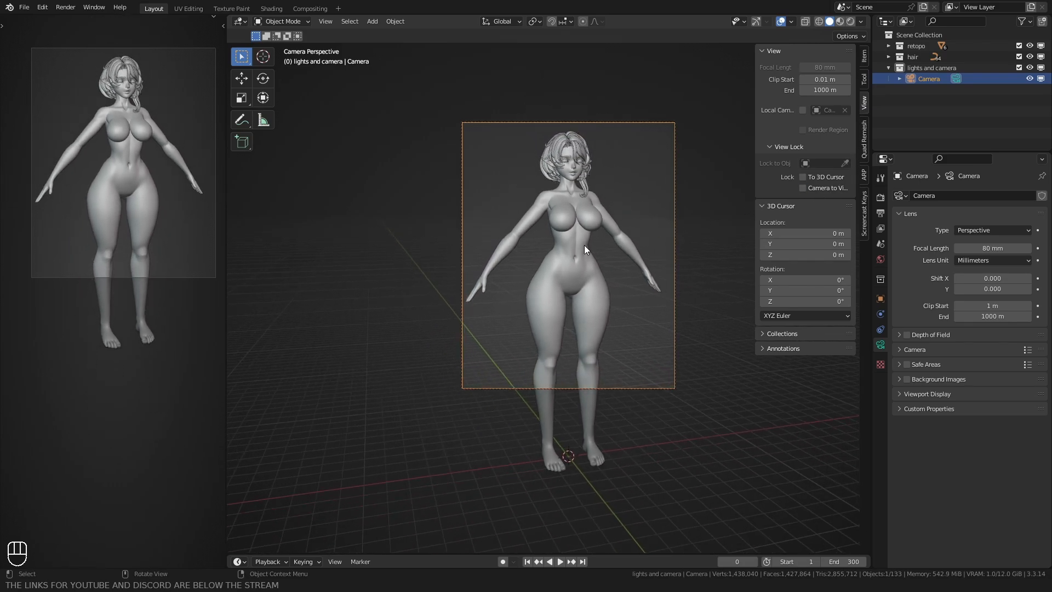
key(n)
Step: Leave the camera view and add a cube-shaped empty at the world origin in the lights and camera collection
scroll(563, 251, down, 1)
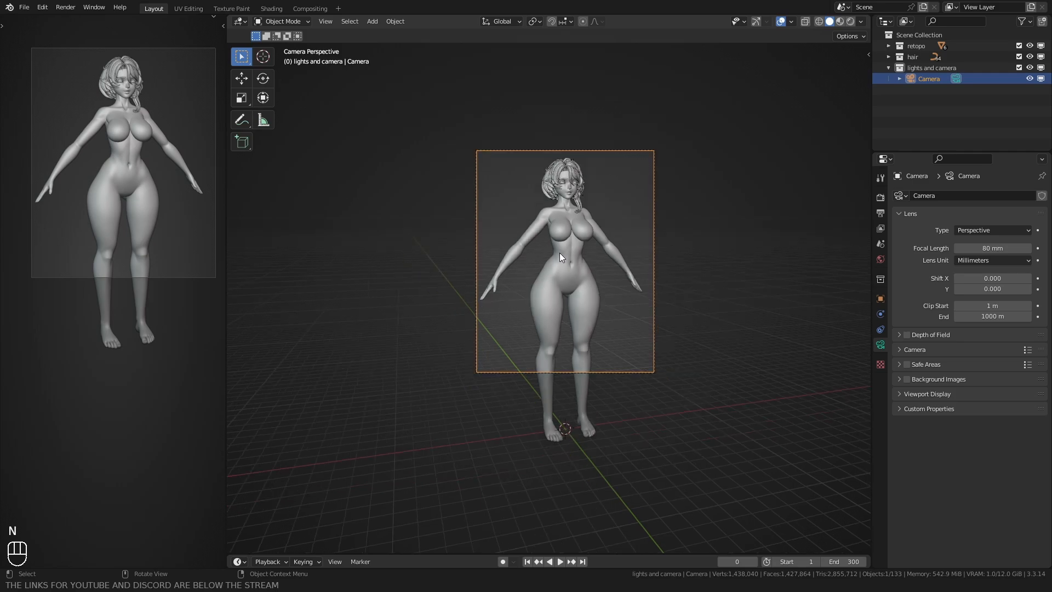
middle_drag(560, 252, 508, 222)
scroll(520, 275, down, 5)
click(497, 271)
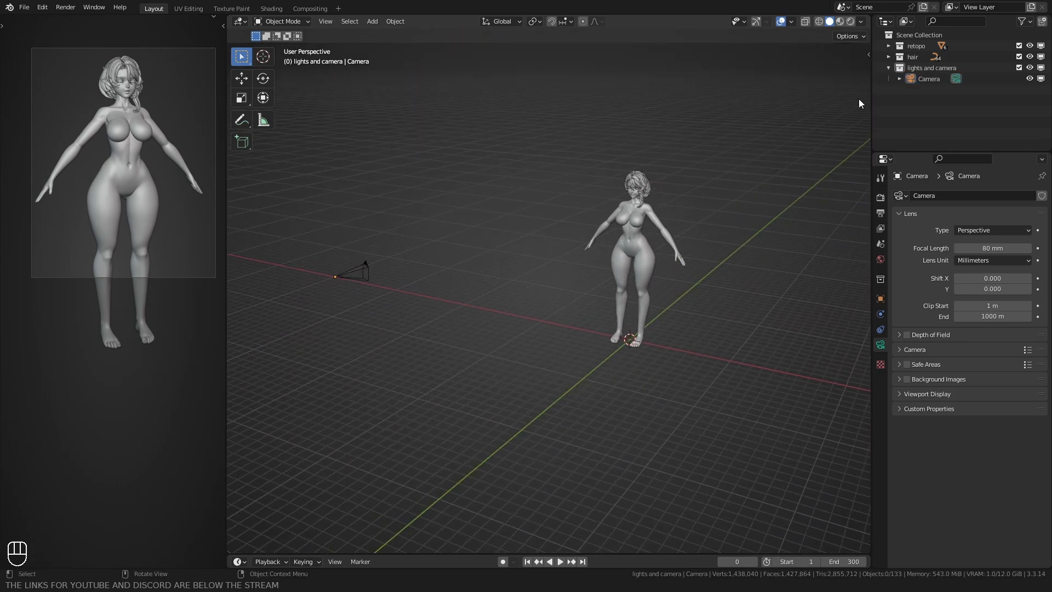
key(shift+a)
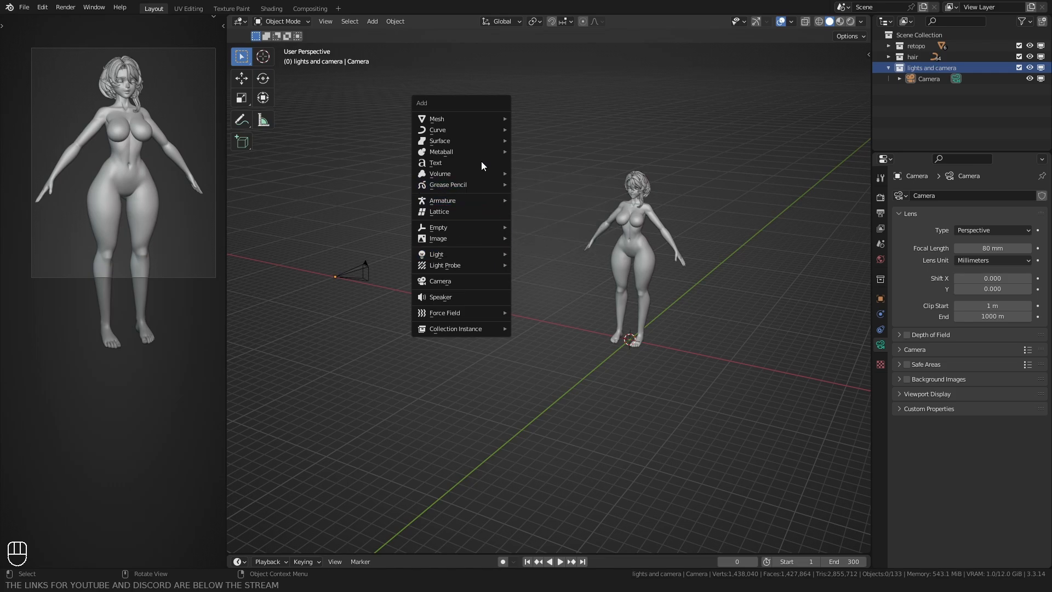
mouse_move(472, 225)
click(528, 277)
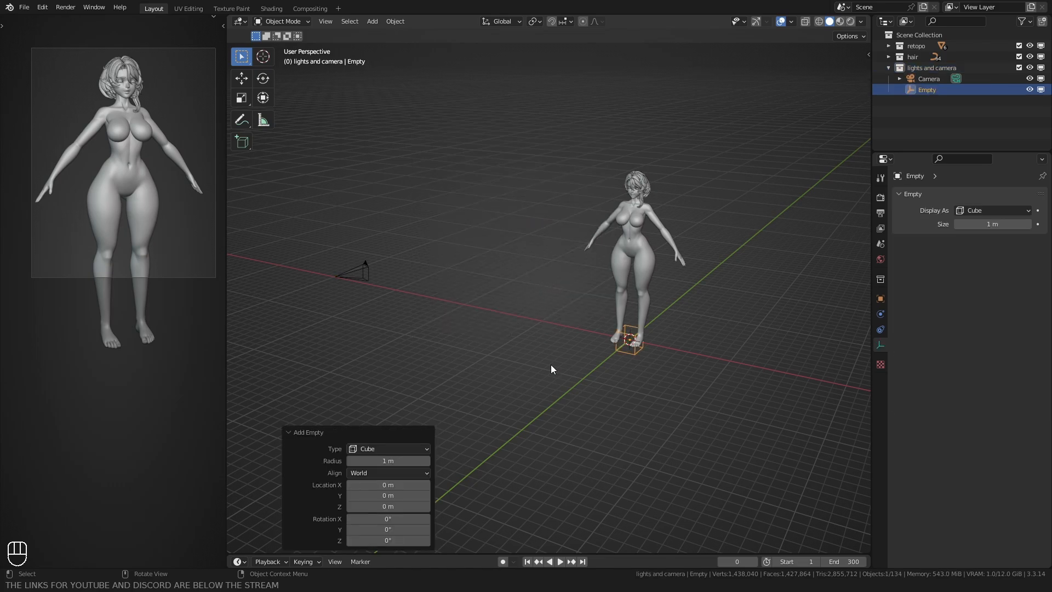
Step: Raise the cube empty along the Z axis until it sits just above the character's head
key(g)
key(z)
ctrl+click(550, 183)
shift+middle_drag(522, 216, 517, 218)
key(g)
key(z)
ctrl+click(511, 233)
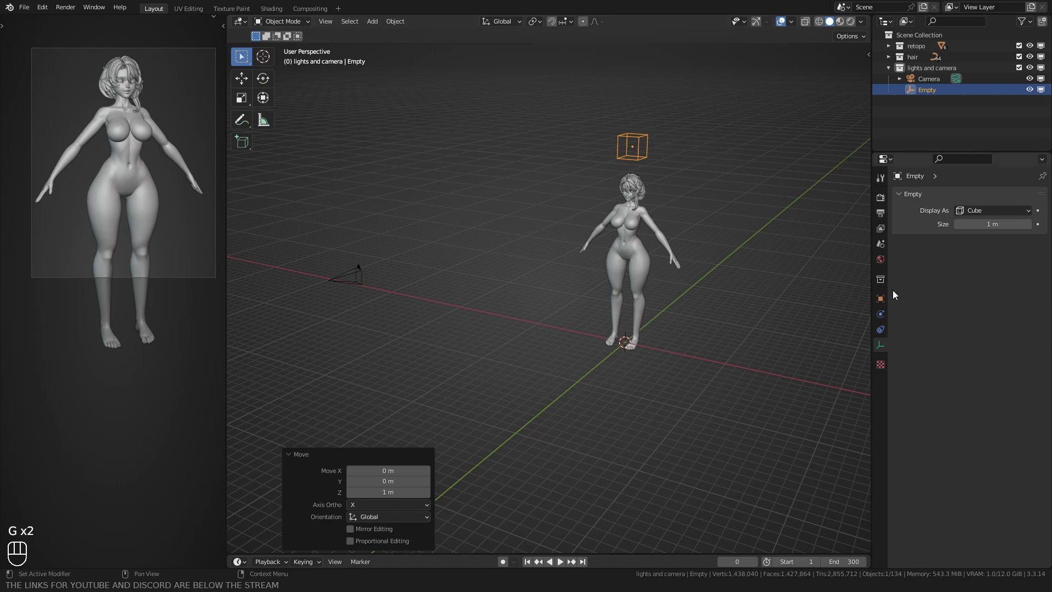
Step: Add a Copy Rotation constraint to the empty with the Camera as its target, and deselect the empty
click(880, 329)
click(935, 195)
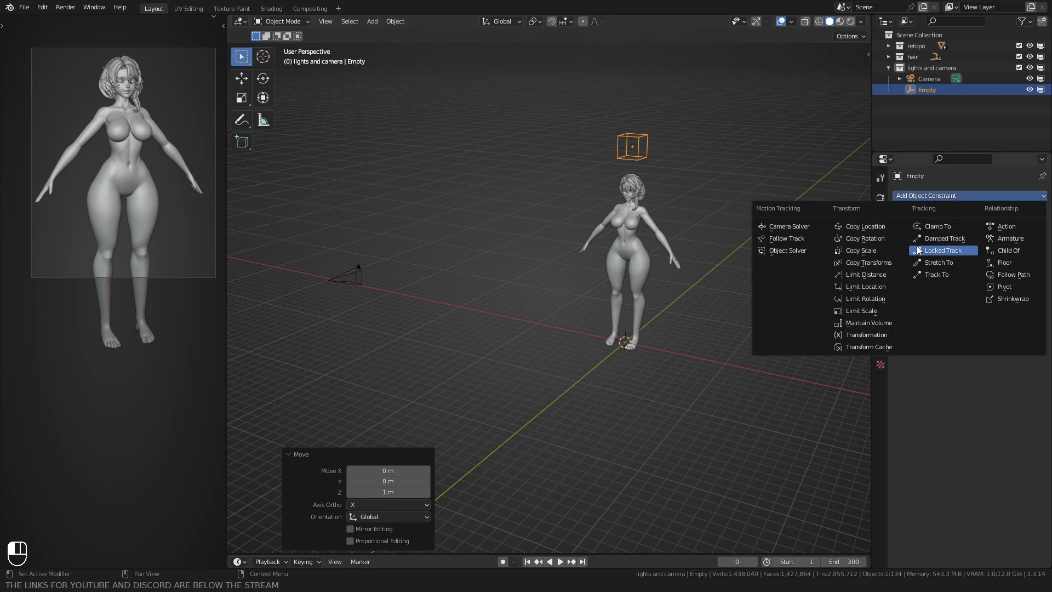
click(870, 239)
click(1025, 230)
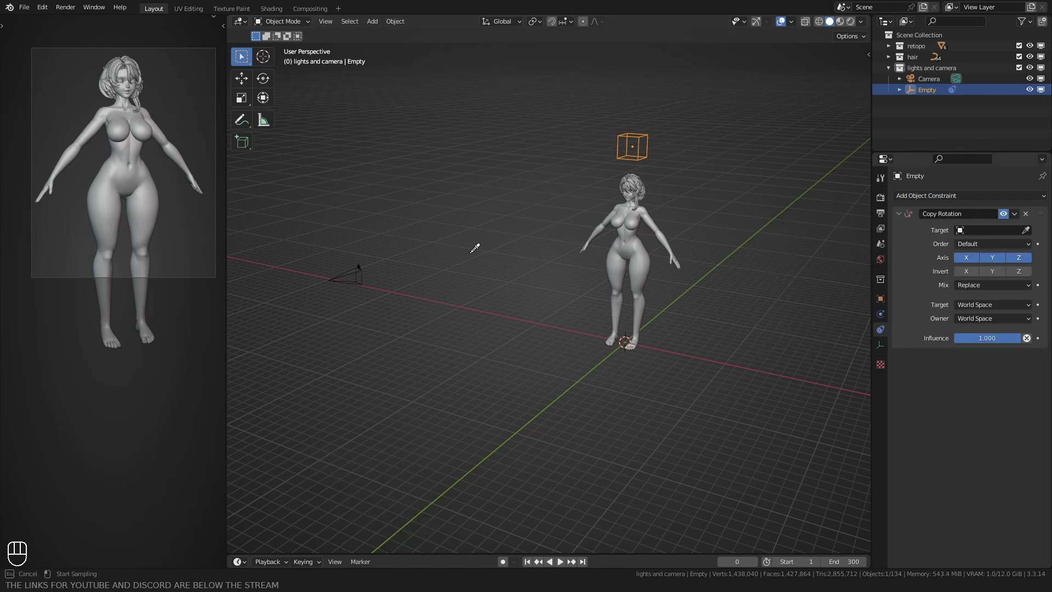
click(330, 280)
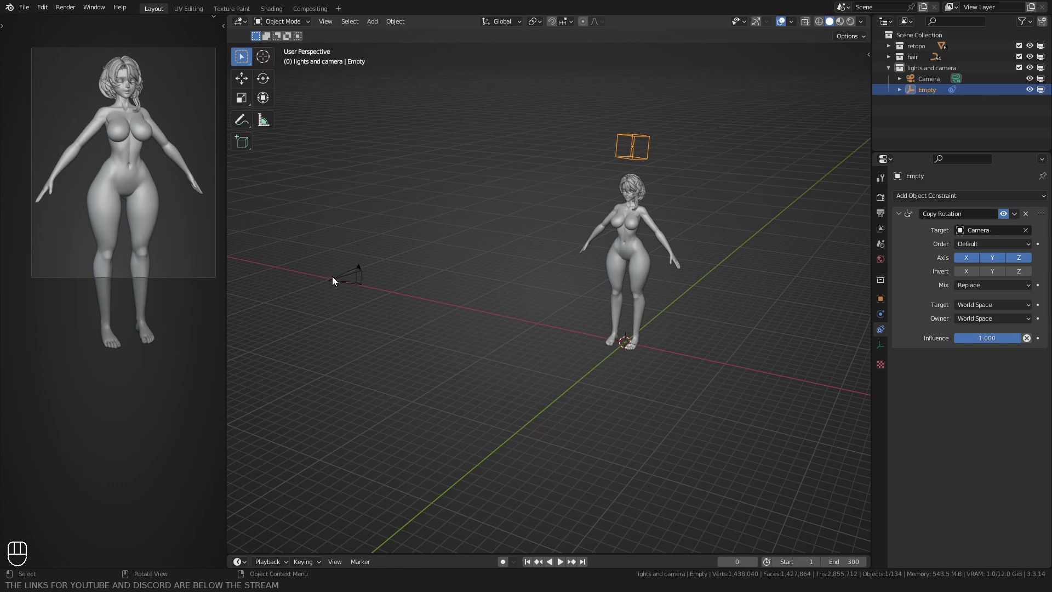
click(410, 253)
scroll(455, 223, down, 1)
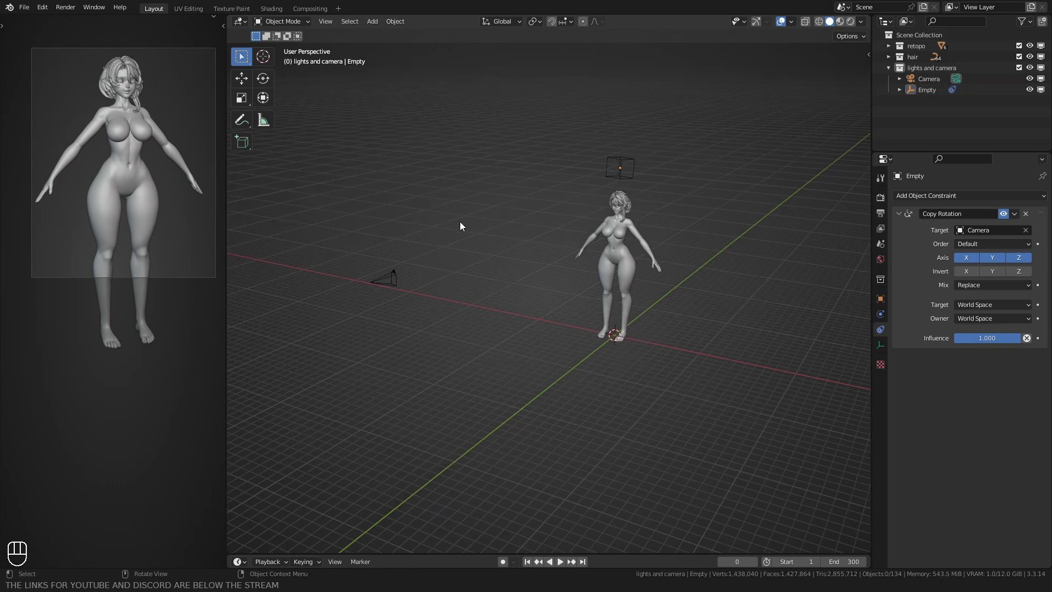
Step: Add a sun light and move it horizontally about -13.6 m in X and -21.4 m in Y, in front of the character
middle_drag(459, 221, 460, 204)
key(shift+a)
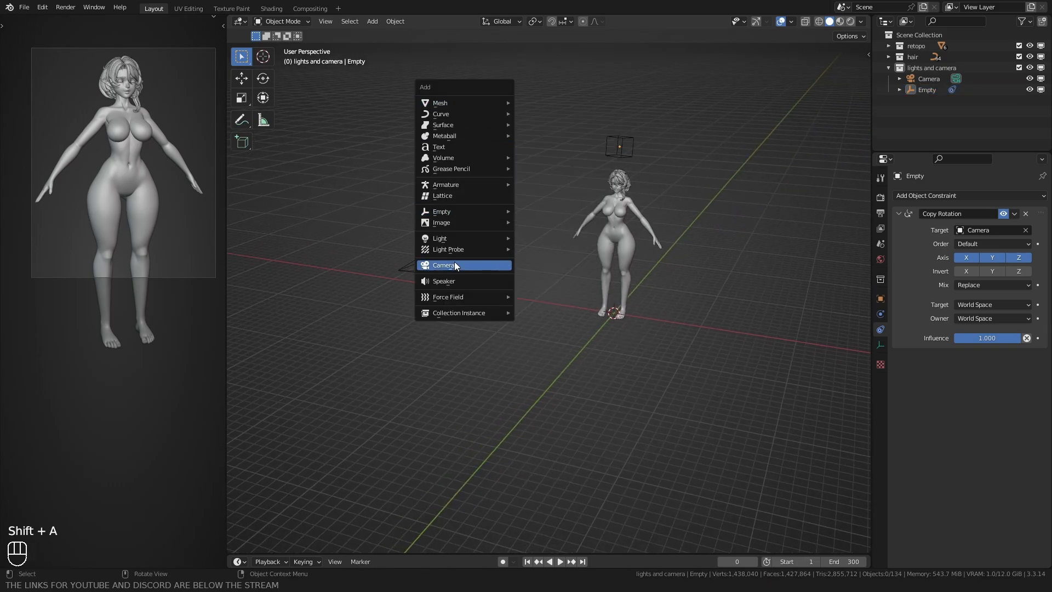
mouse_move(449, 238)
click(548, 250)
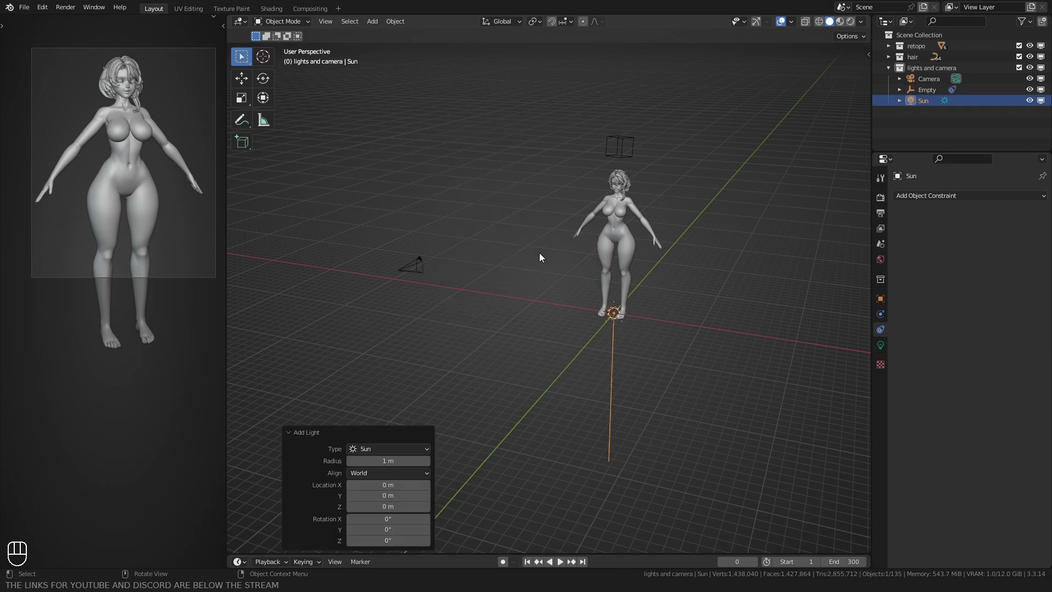
middle_drag(552, 274, 554, 340)
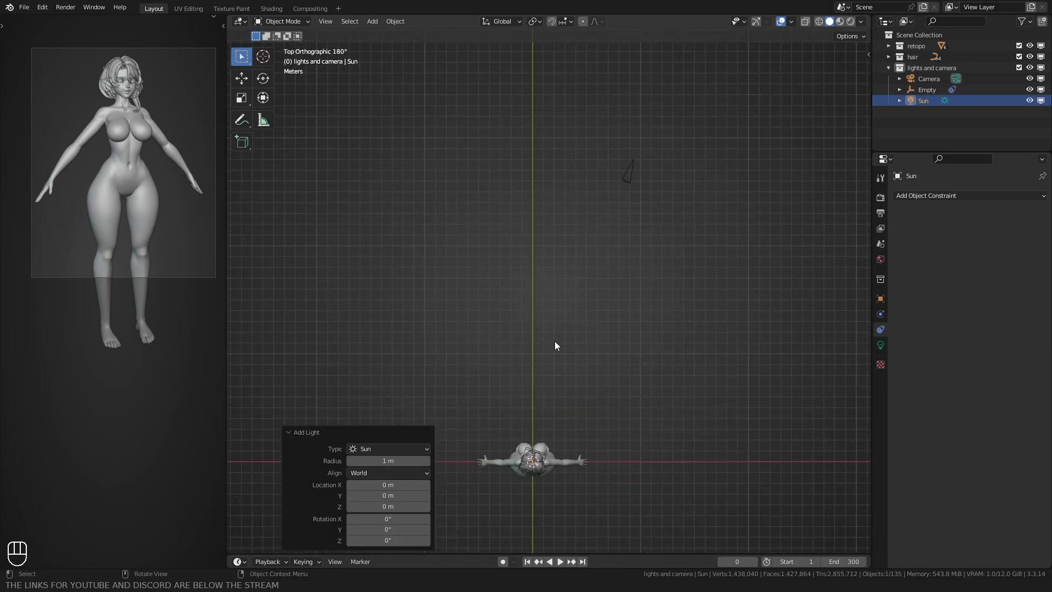
key(g)
click(659, 303)
Step: Raise the sun light about 16.6 m along the global Z axis and aim it at the character's body
middle_drag(660, 299, 531, 307)
key(g)
middle_click(525, 241)
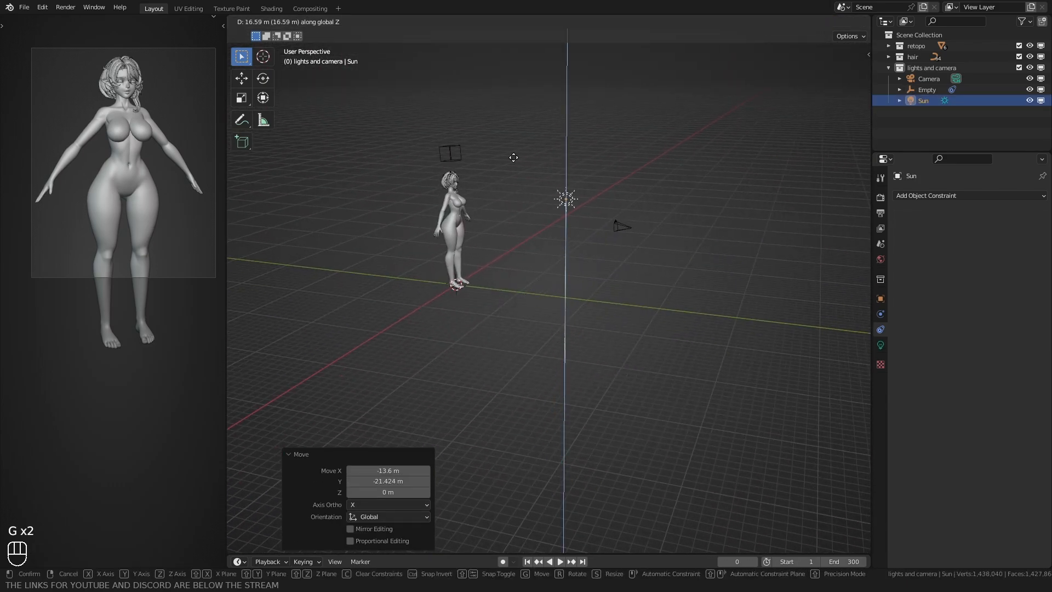
click(515, 158)
middle_drag(575, 219, 517, 279)
key(shift+t)
click(581, 252)
Step: Set the sun's strength to 2 and its angle to 5°, with contact shadows enabled
click(880, 345)
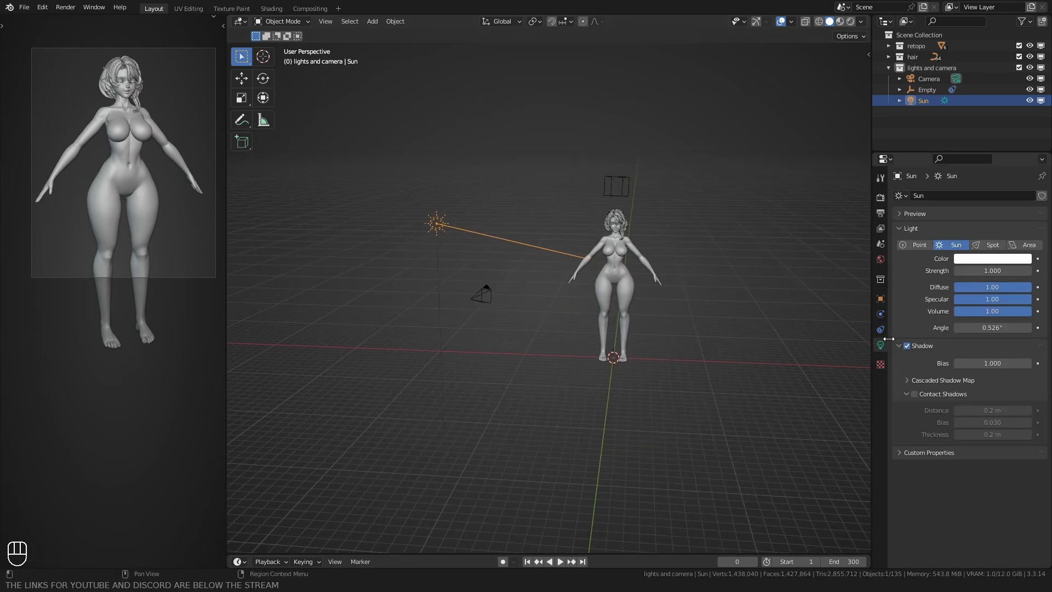
click(989, 270)
text(2)
key(Return)
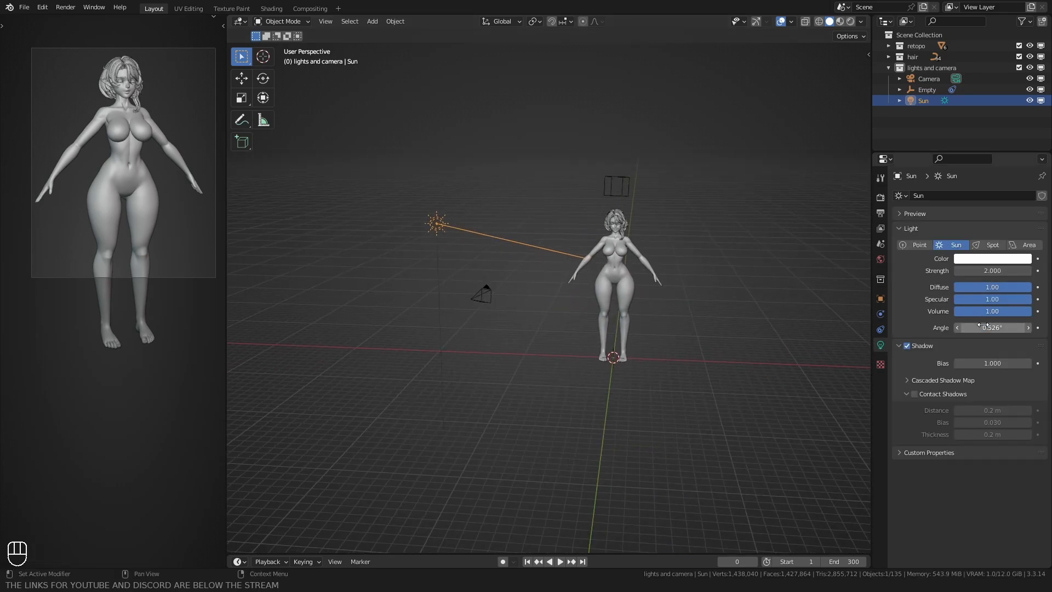
click(914, 394)
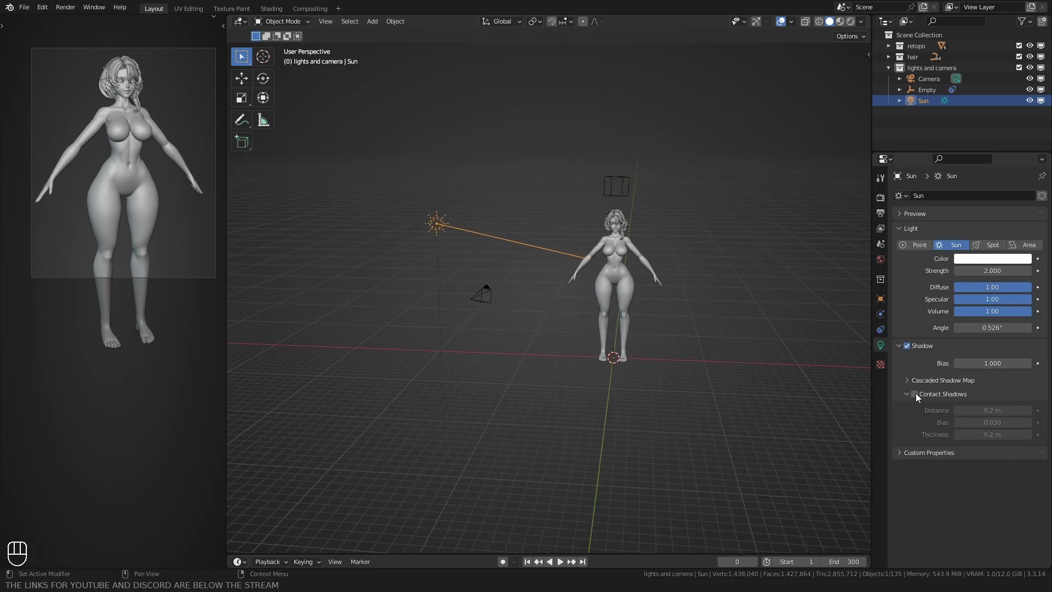
click(989, 328)
text(5)
key(Return)
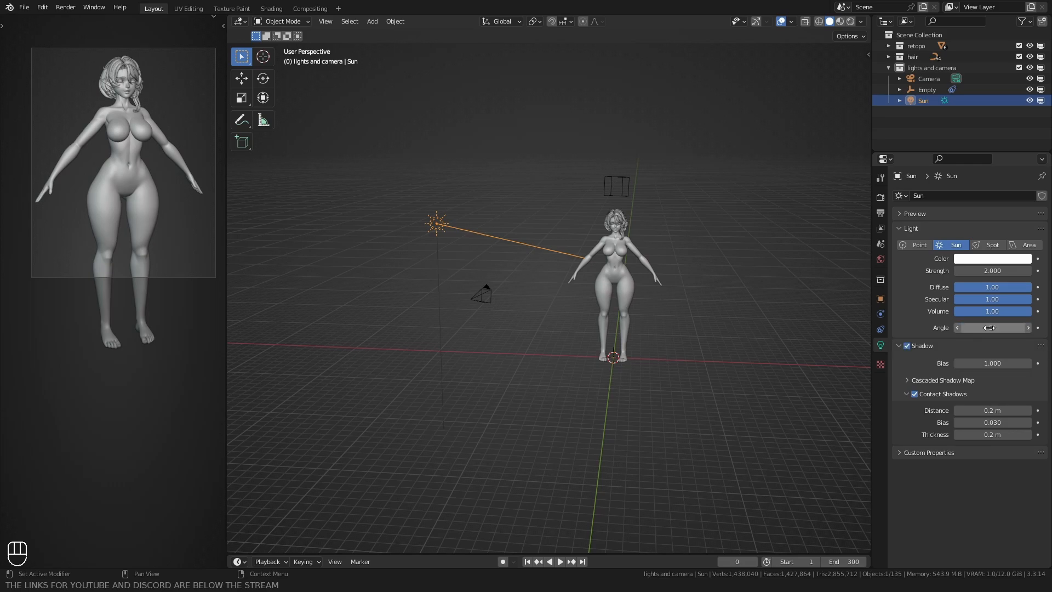
Step: Duplicate the sun light to a spot behind the character, diagonally opposite the first, and start aiming the copy from the camera view
alt+middle_drag(472, 200, 465, 285)
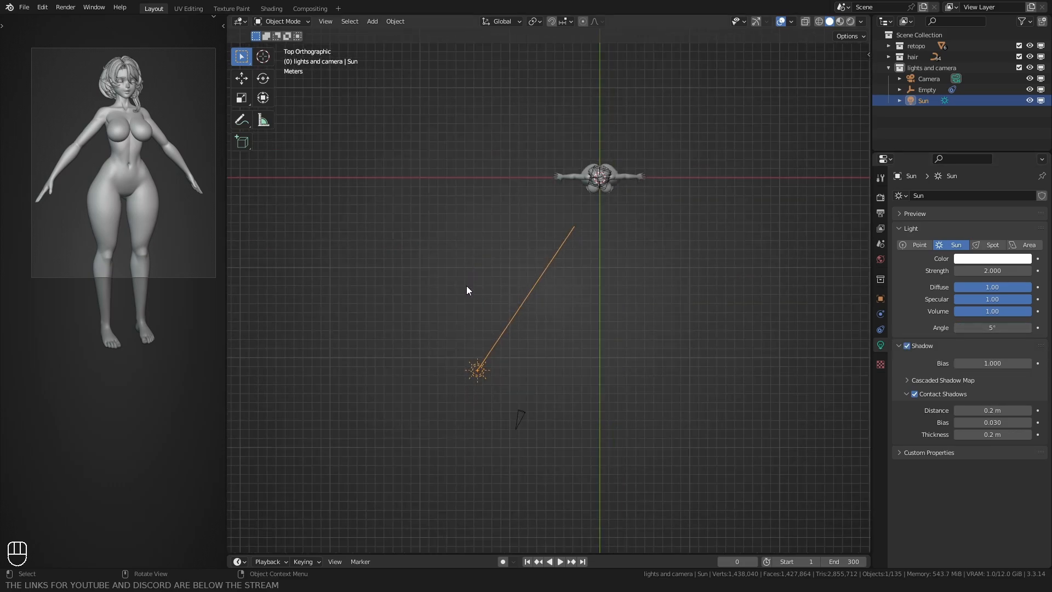
shift+middle_drag(455, 324, 408, 423)
key(shift+d)
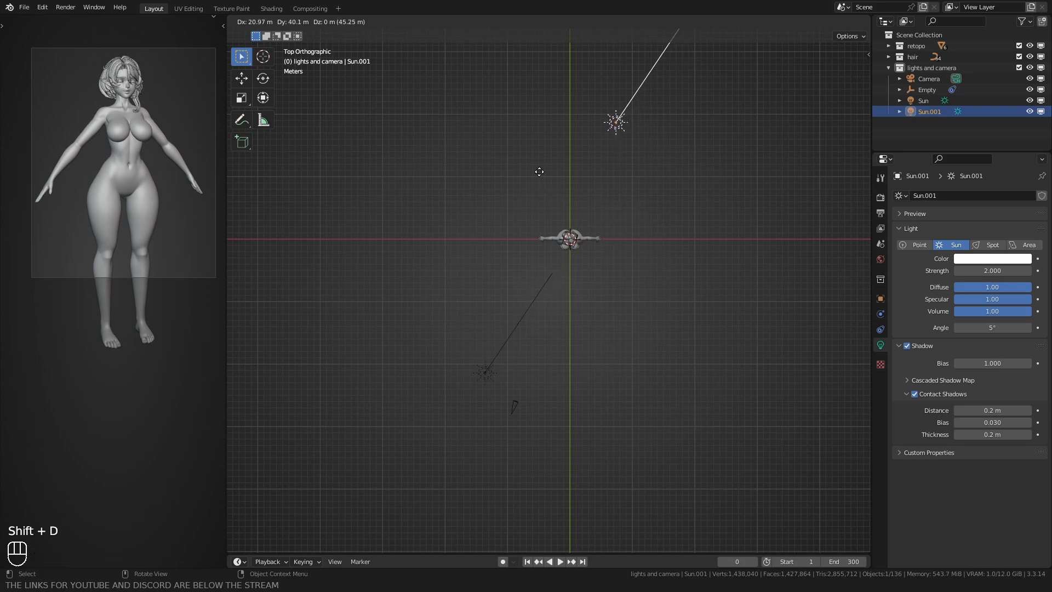
click(543, 176)
middle_drag(542, 177, 565, 292)
key(KP_0)
key(shift+t)
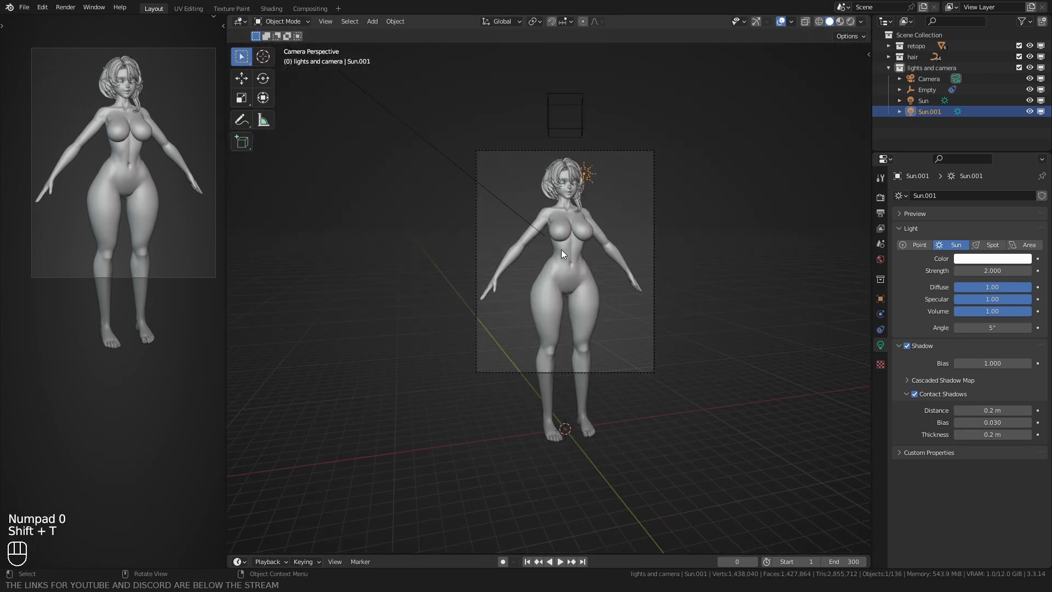
Step: Shift the rear sun slightly to the side in the camera view, rotate it about -6.63° around global Z, and deselect it
key(g)
click(525, 274)
key(r)
key(z)
click(538, 276)
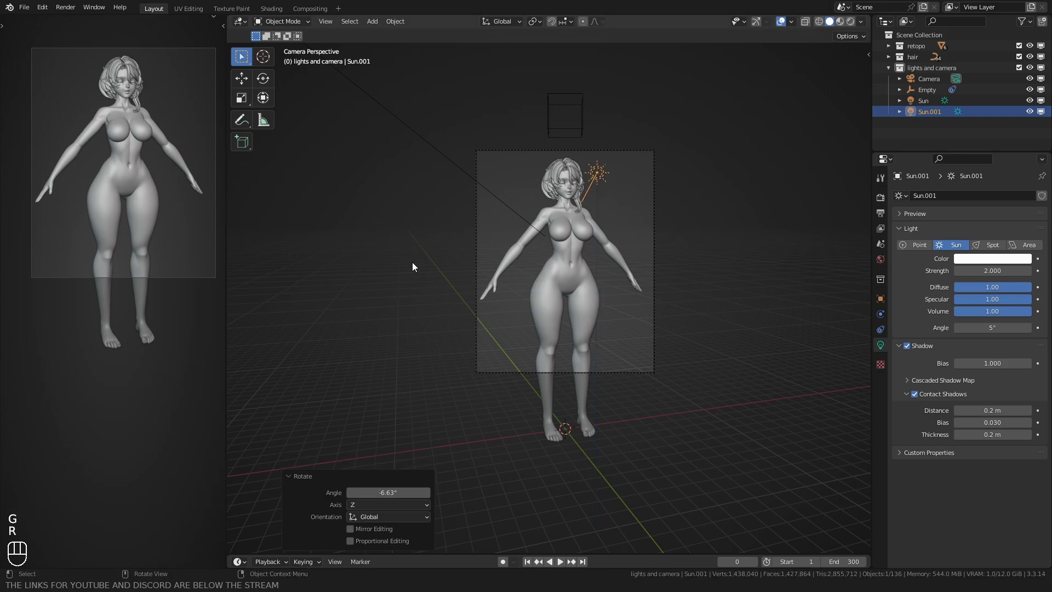
click(412, 262)
Step: Duplicate the rear sun to the character's side opposite the first sun, adjust the copy's position, and set its strength to 1
middle_drag(412, 262, 495, 315)
scroll(515, 307, down, 10)
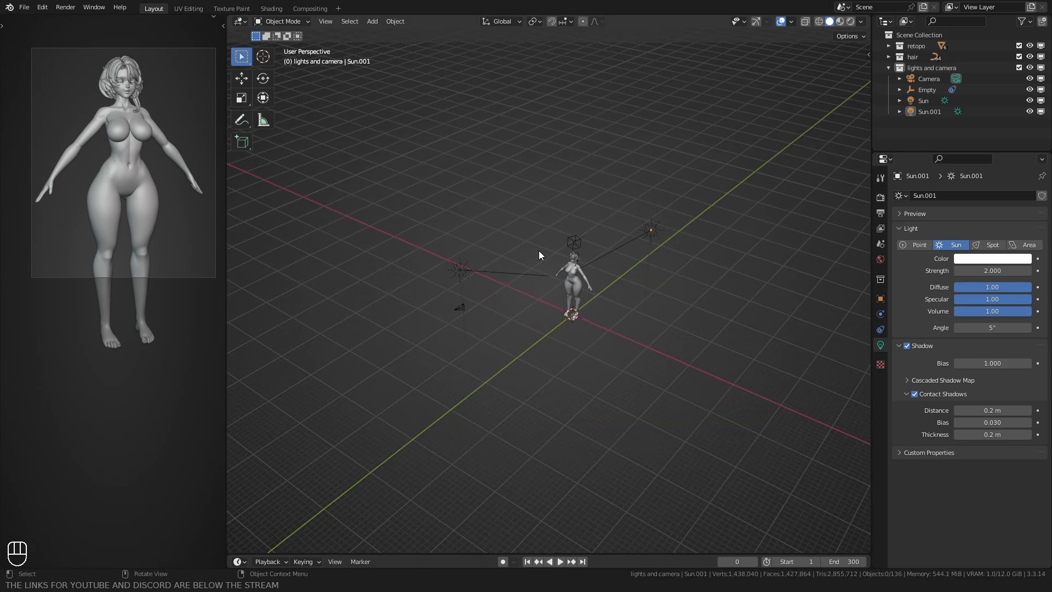
alt+middle_drag(493, 227, 578, 296)
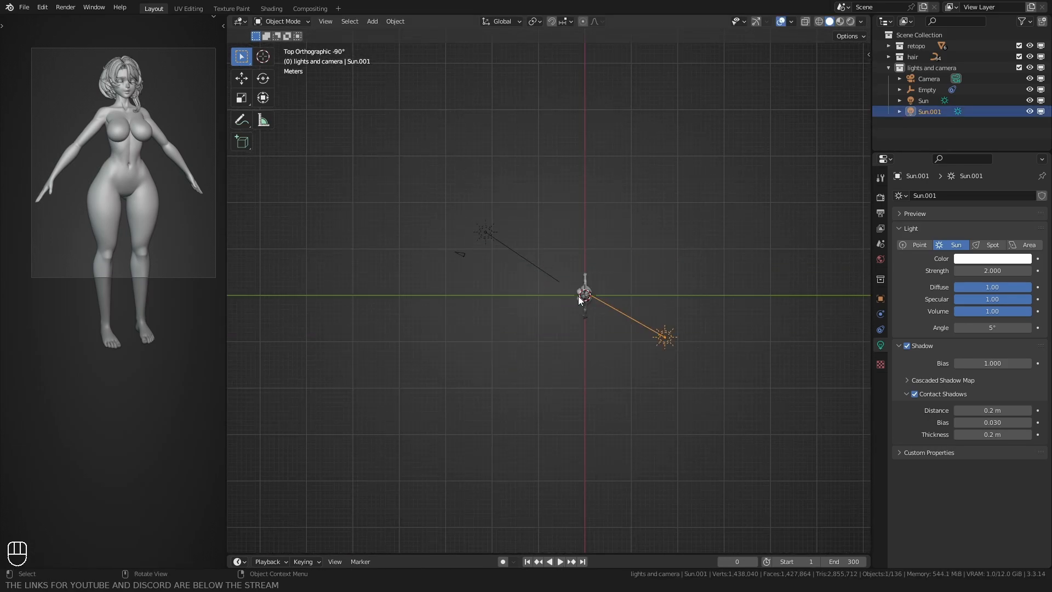
key(shift+d)
click(448, 356)
middle_drag(448, 356, 961, 269)
key(g)
click(518, 327)
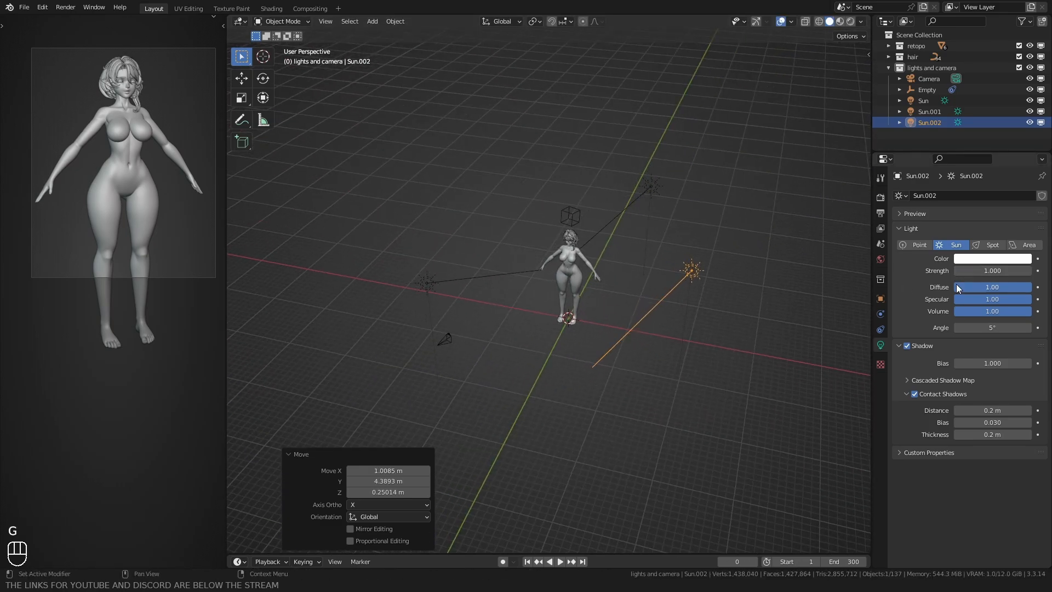
Step: Aim the third sun light at the character's body
middle_drag(581, 309, 597, 294)
key(shift+t)
click(589, 280)
Step: Parent all three sun lights to the cube empty using the Object option
shift+click(671, 199)
shift+click(427, 264)
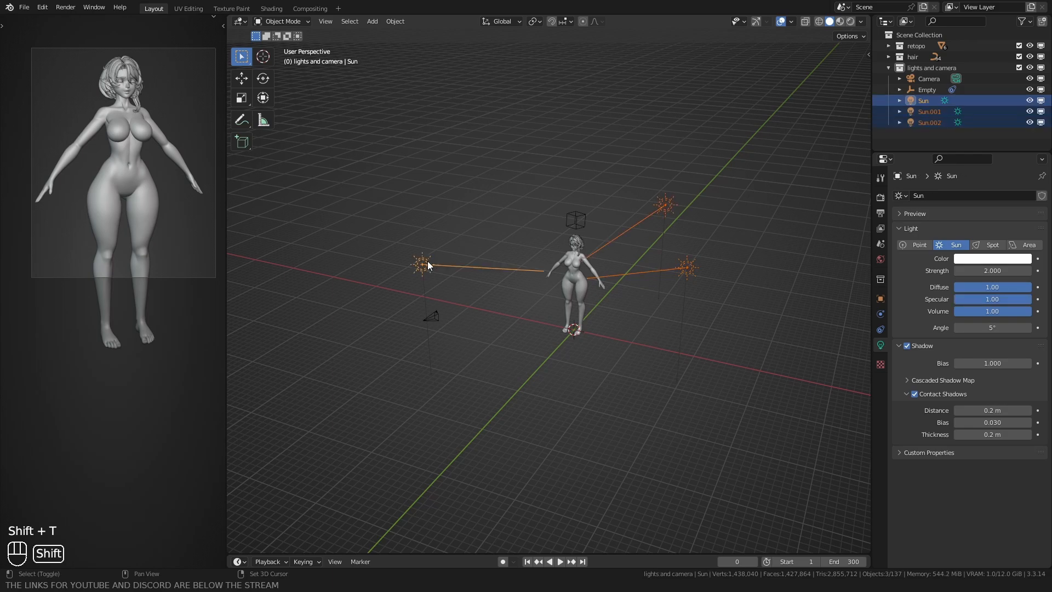
shift+click(564, 220)
key(ctrl+p)
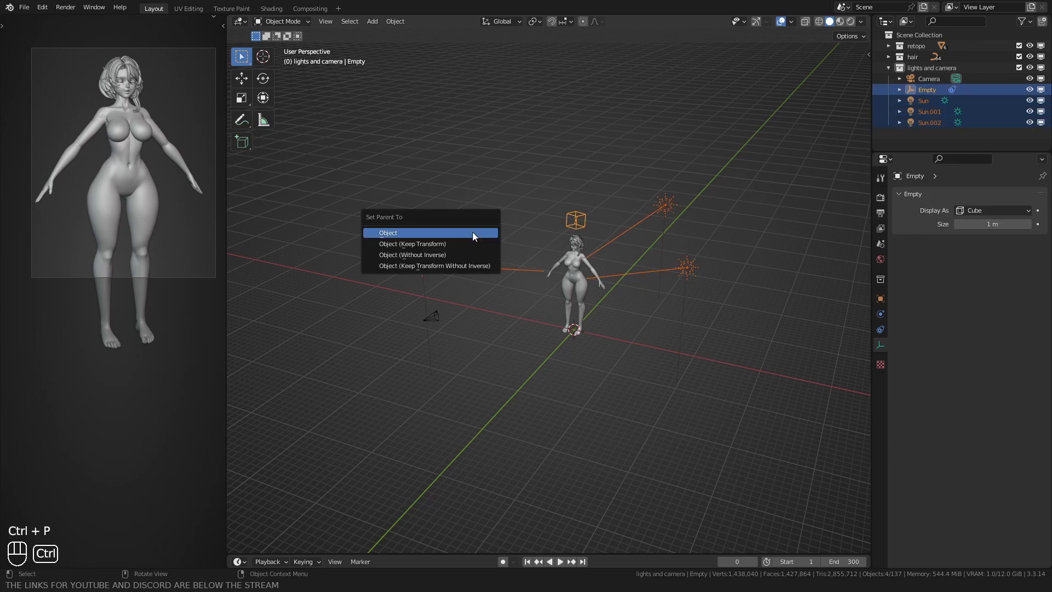
click(473, 232)
Step: Try rotating the empty and the camera to test whether the lights follow, discarding the rotations and deselecting the camera
click(469, 255)
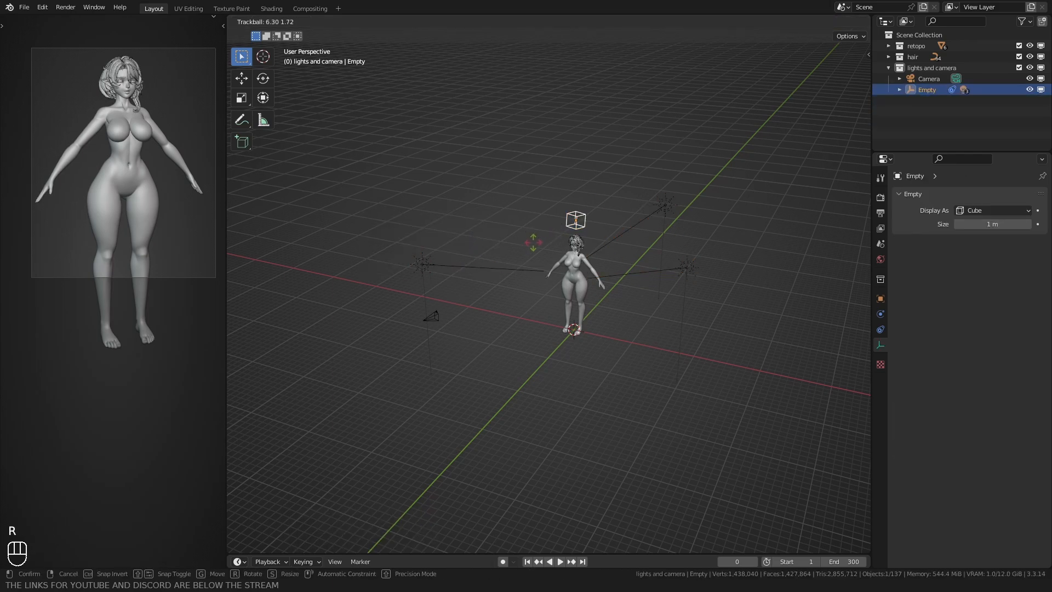
click(426, 320)
key(r)
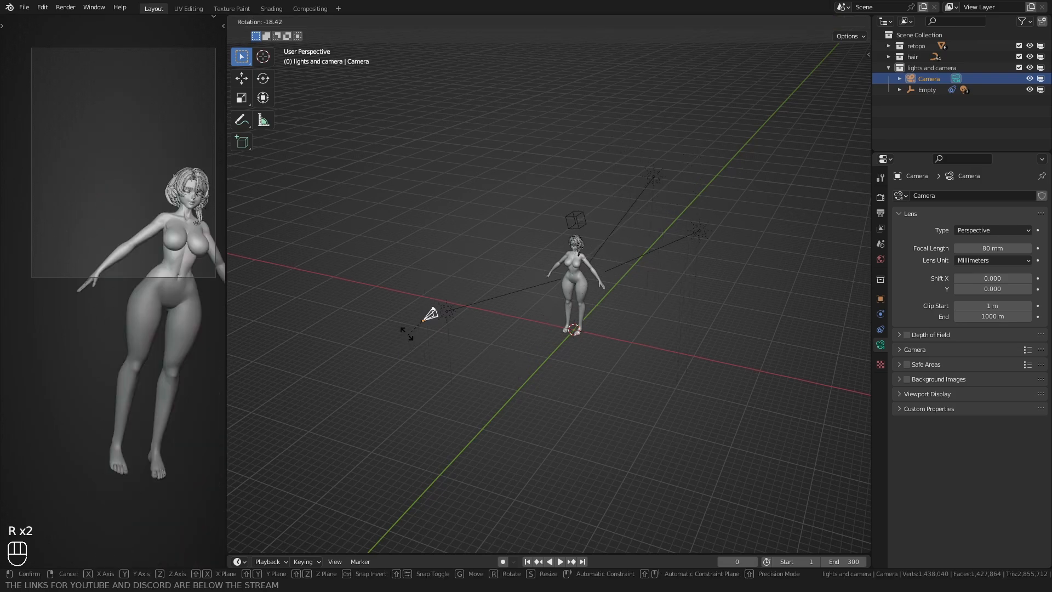
right_click(426, 321)
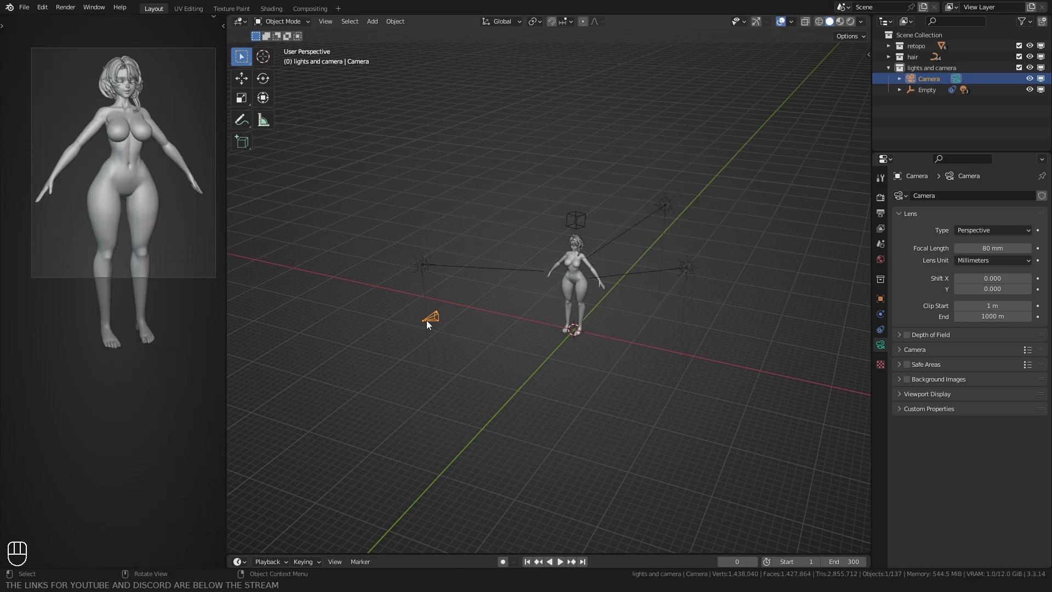
click(381, 233)
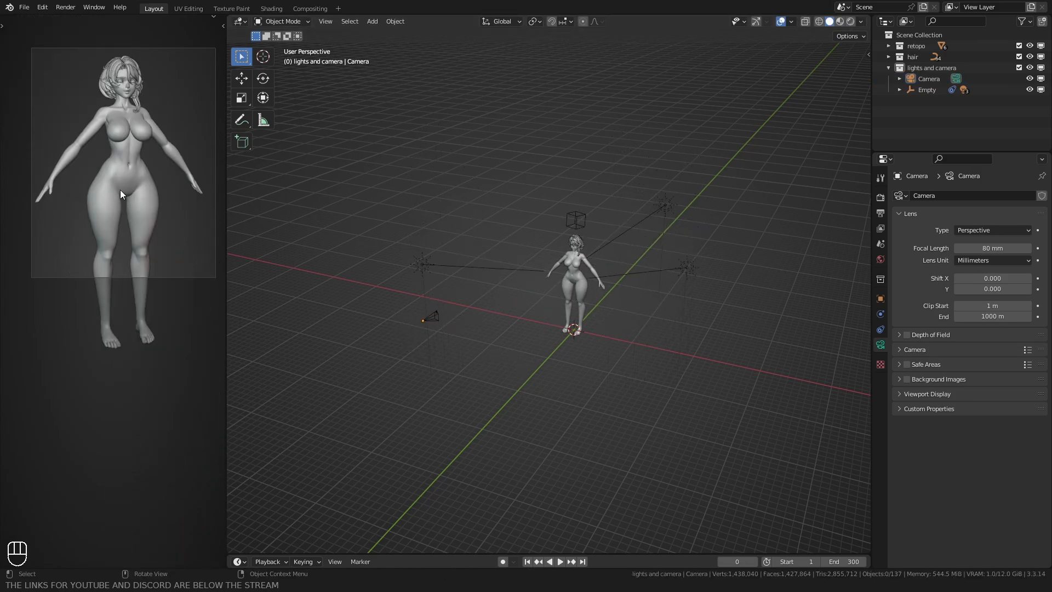
Step: Switch the main viewport to Rendered shading to inspect the lit character up close, and open the body's skin material node setup
key(KP_0)
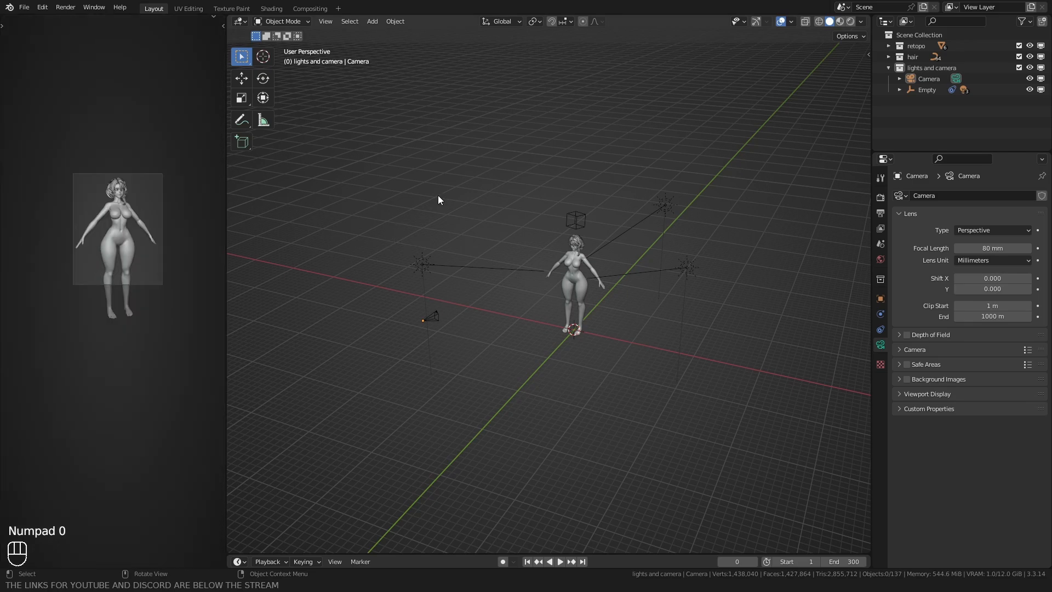
scroll(439, 195, up, 3)
key(z)
shift+middle_drag(490, 223, 438, 252)
scroll(438, 252, up, 4)
mouse_move(439, 252)
middle_down()
mouse_move(465, 219)
mouse_move(504, 268)
middle_up()
scroll(504, 267, up, 2)
key(shift+b)
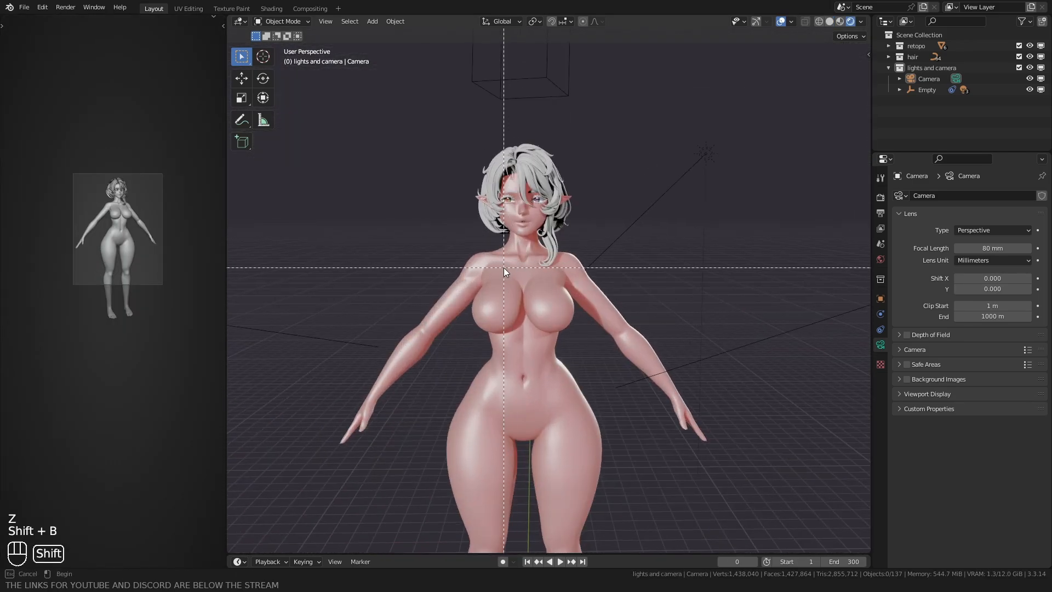
drag(504, 267, 542, 234)
scroll(518, 257, down, 4)
mouse_move(500, 235)
shift+middle_down()
mouse_move(507, 261)
mouse_move(530, 258)
mouse_move(520, 258)
shift+middle_up()
scroll(505, 261, up, 1)
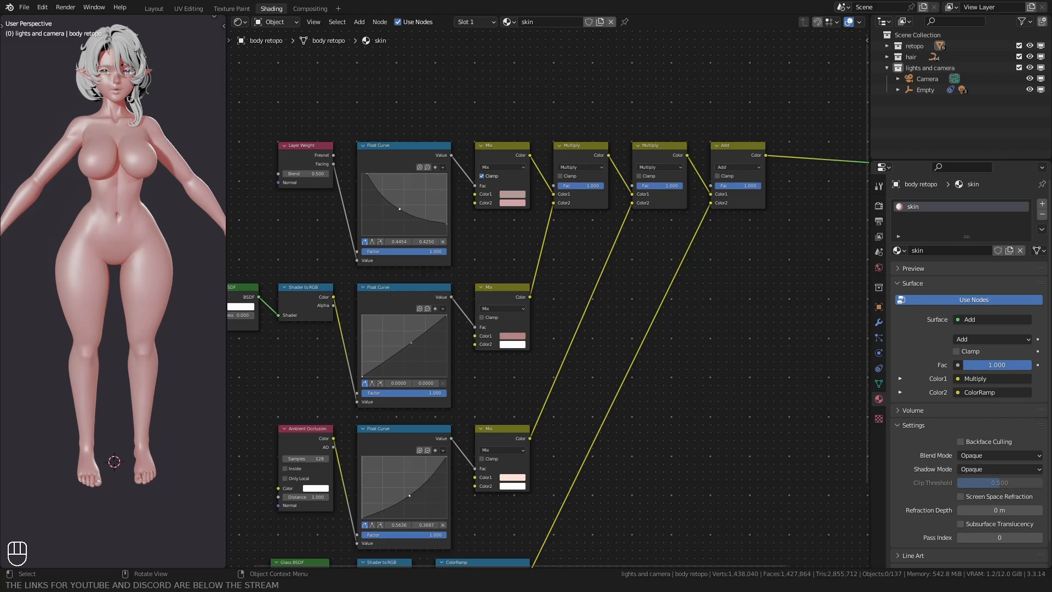
Step: Change Color1 of the Layer Weight branch's Mix node to a deeper pink and set its Color2 to hex FFE1D7
click(511, 194)
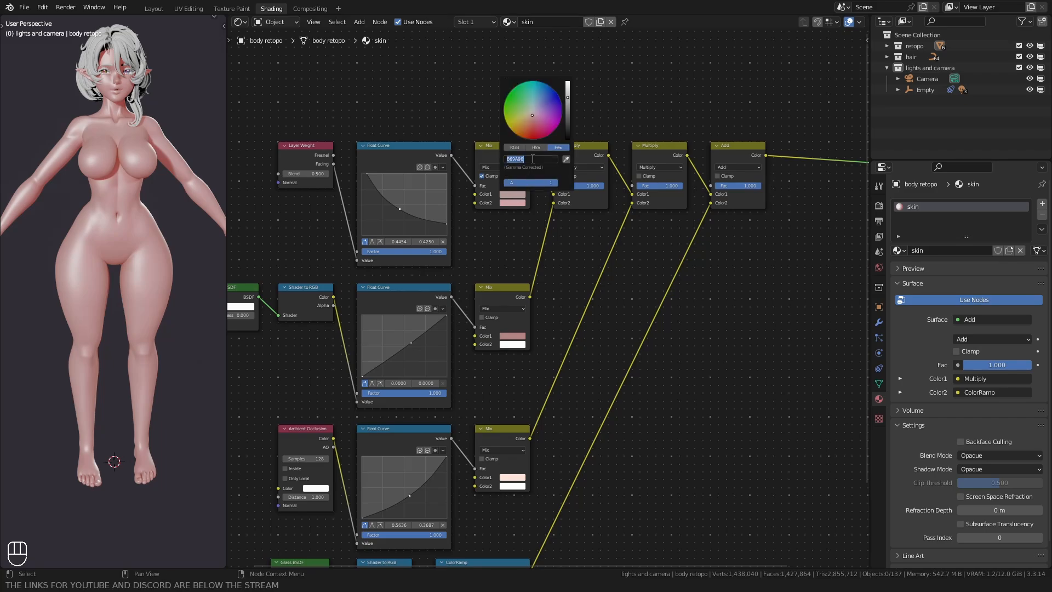
click(512, 203)
click(527, 168)
text(FFE1D7)
key(Return)
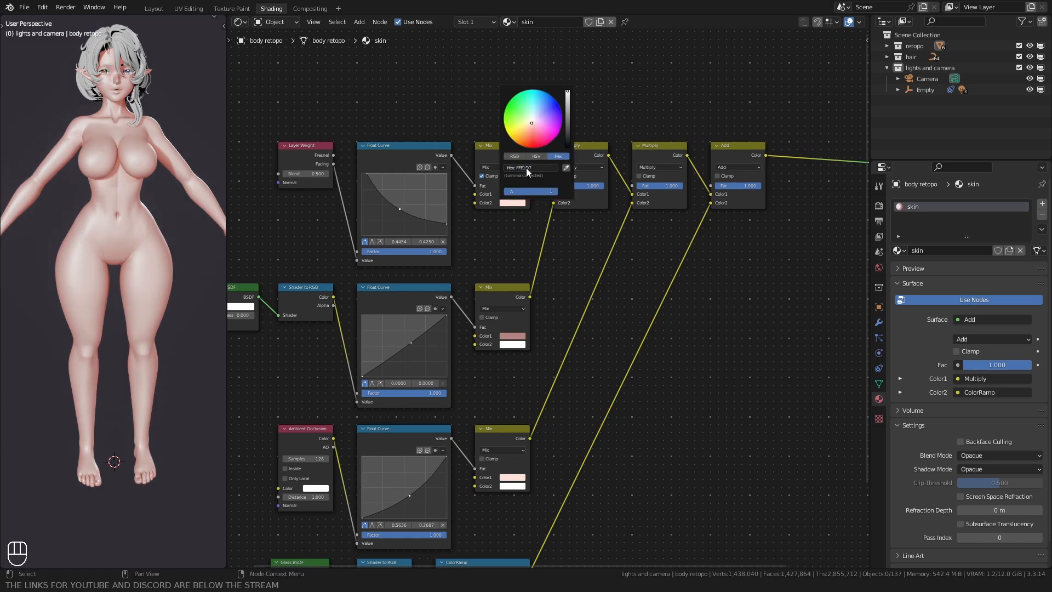
Step: Change Color1 of the Shader to RGB branch's Mix node to a less saturated, greyer pink
click(512, 335)
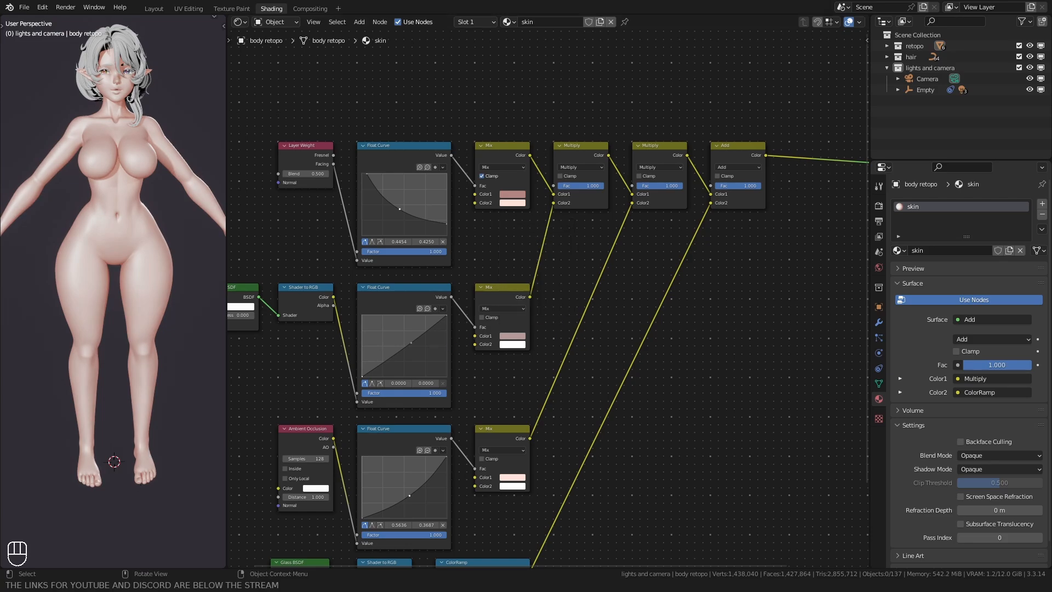
Step: Set Color1 of the Ambient Occlusion branch's Mix node to hex D4A5A7 and check the skin on the body up close
middle_drag(519, 454, 552, 349)
scroll(552, 349, up, 1)
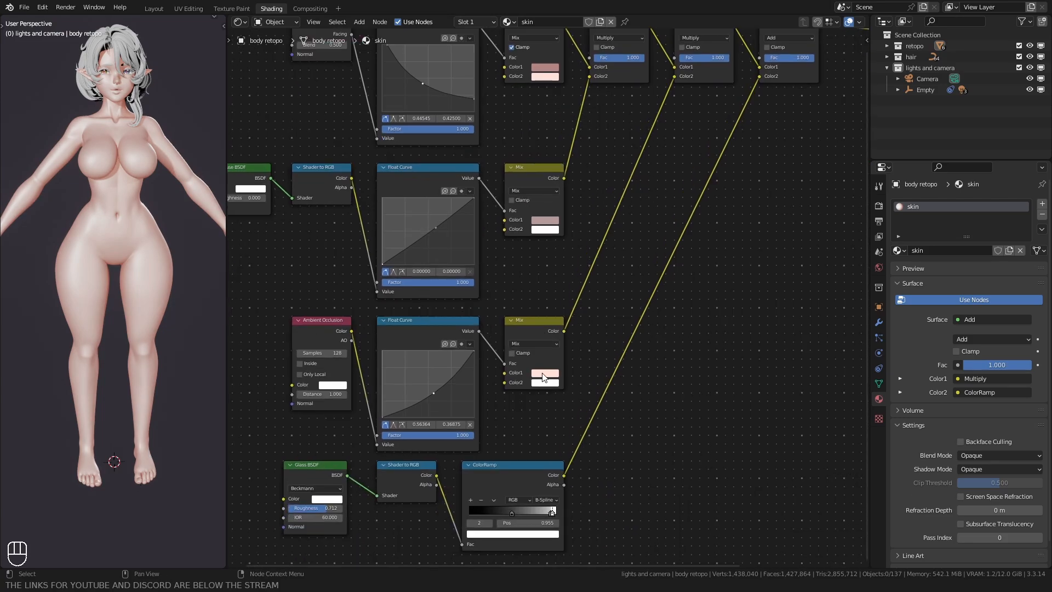
click(540, 374)
click(559, 334)
text(D4A5A7)
key(Return)
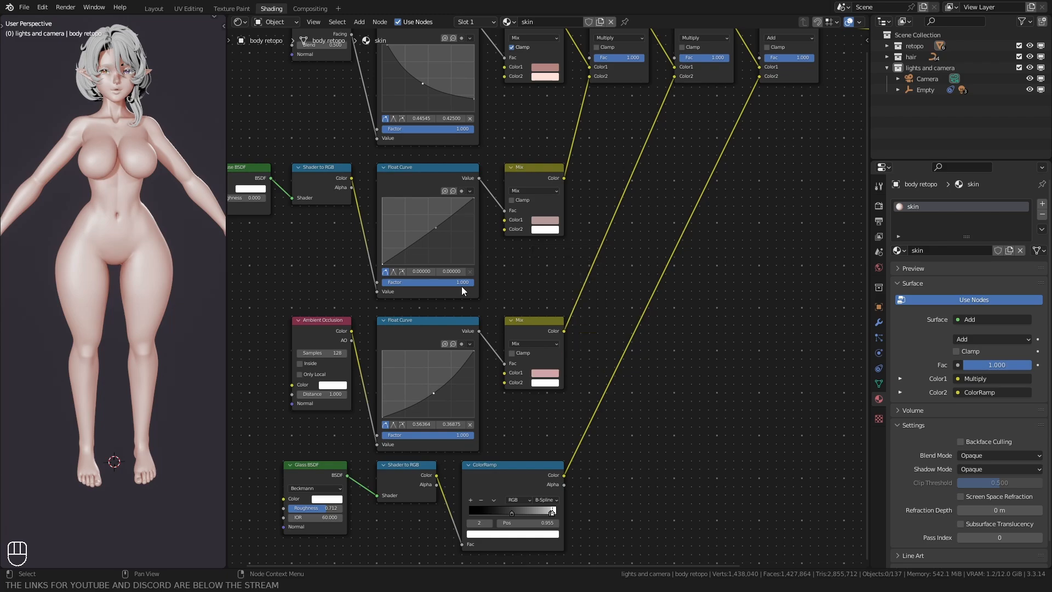
scroll(62, 131, up, 1)
shift+middle_drag(78, 144, 83, 216)
scroll(83, 217, up, 1)
mouse_move(83, 217)
middle_down()
mouse_move(108, 218)
mouse_move(80, 219)
middle_up()
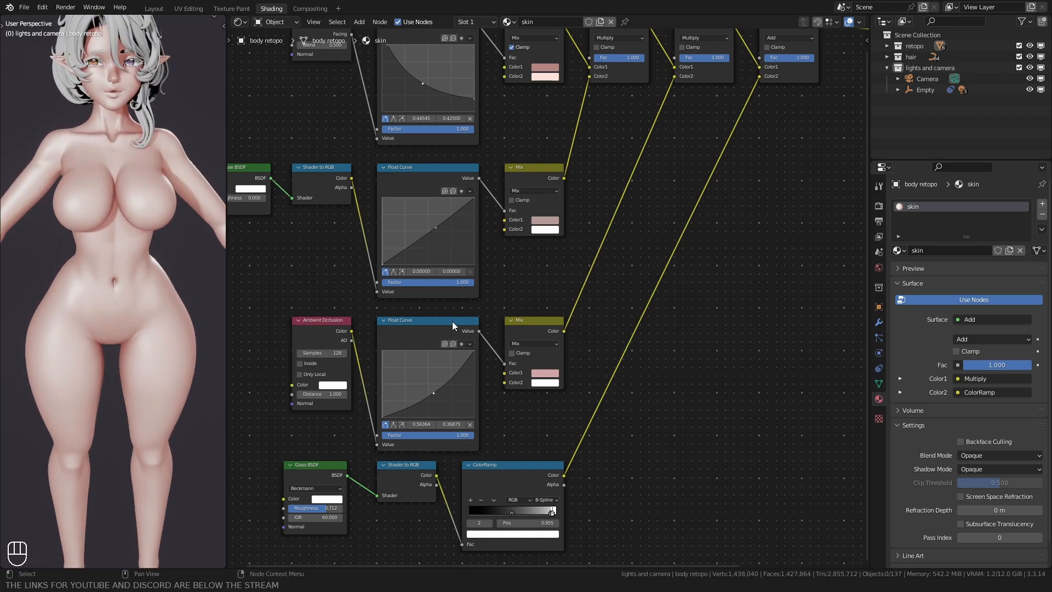
scroll(658, 279, down, 5)
middle_drag(606, 310, 616, 273)
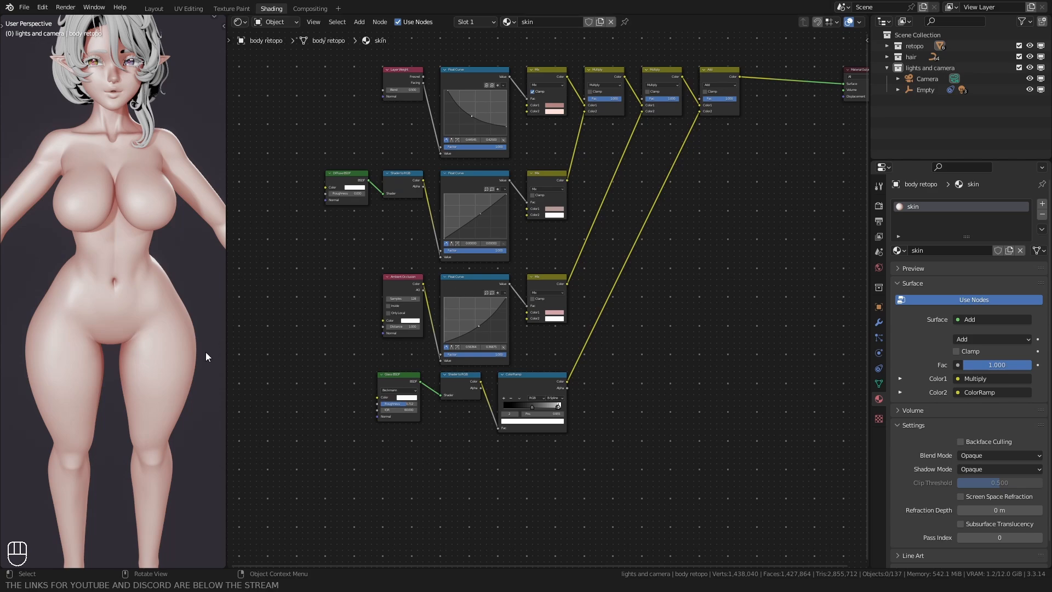
Step: Return to the Layout workspace and hide the light and camera outlines around the character
middle_drag(702, 262, 568, 352)
click(155, 10)
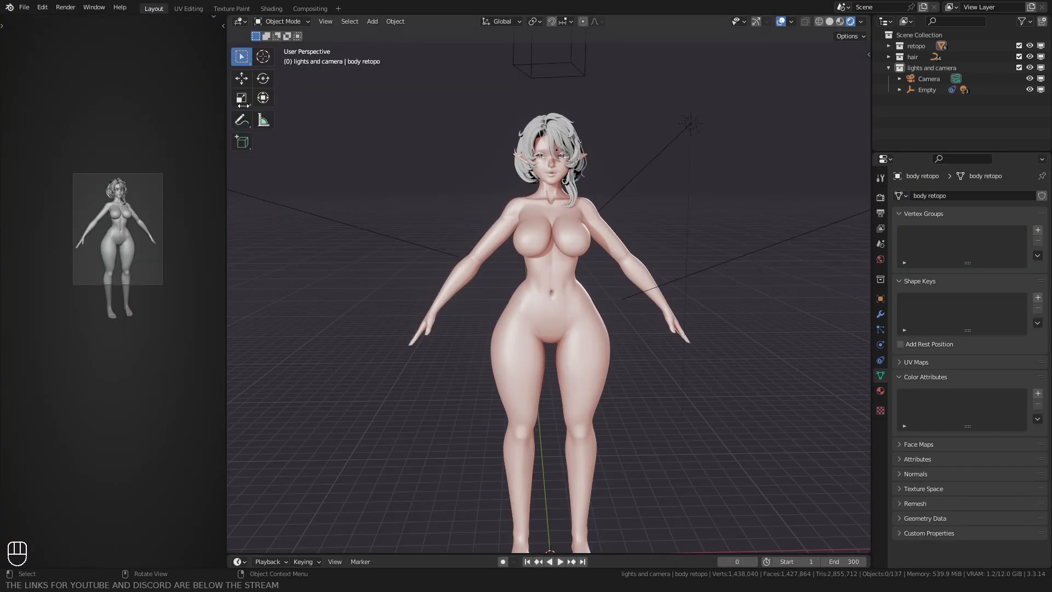
middle_drag(451, 190, 425, 196)
key(q)
click(454, 200)
scroll(425, 228, up, 2)
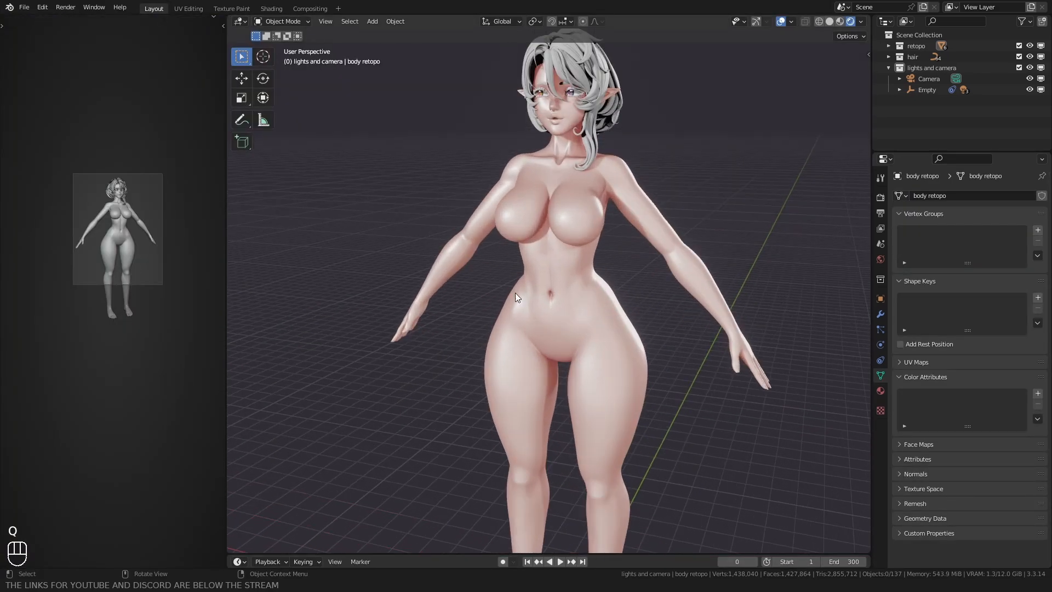
Step: Add a white color attribute named Lips to the body mesh, with Face Corner domain and Color data type
click(516, 297)
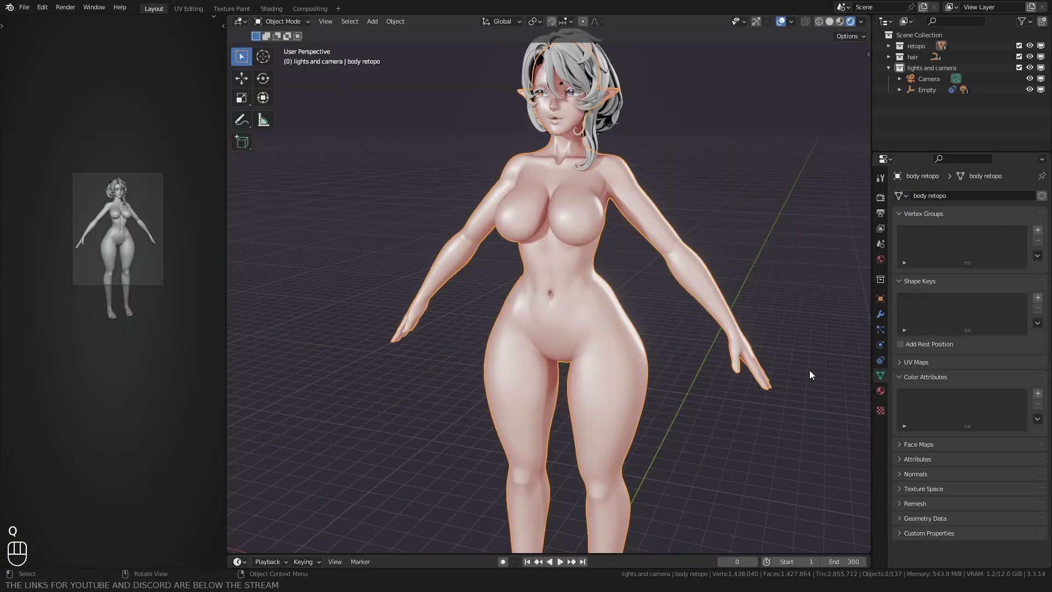
click(1037, 395)
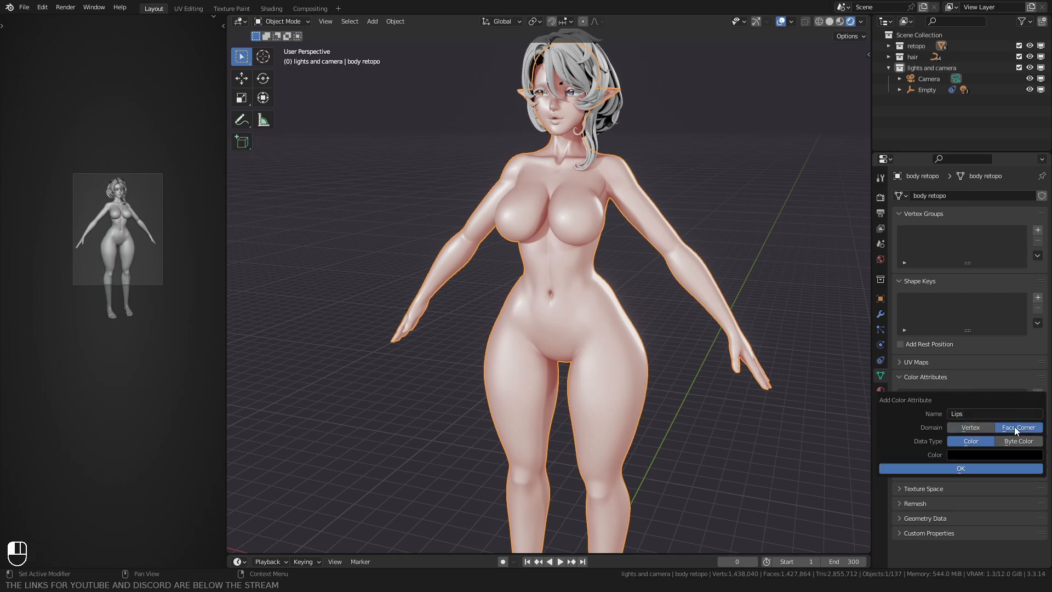
click(981, 454)
drag(1033, 328, 1033, 298)
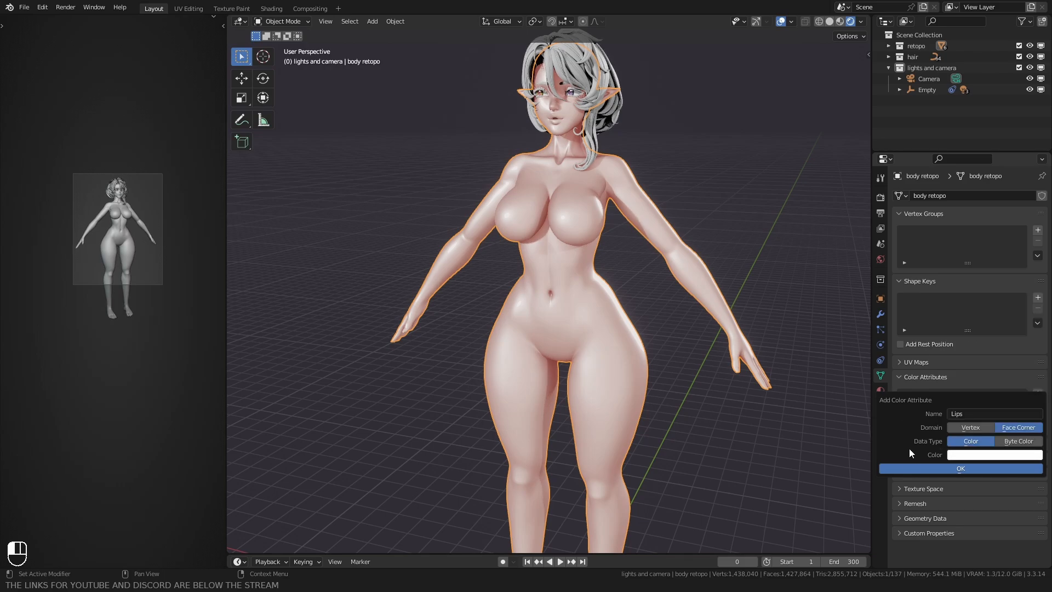
click(909, 467)
Step: Frame the character's mouth in Solid shading and put the body mesh into Vertex Paint mode
key(shift+b)
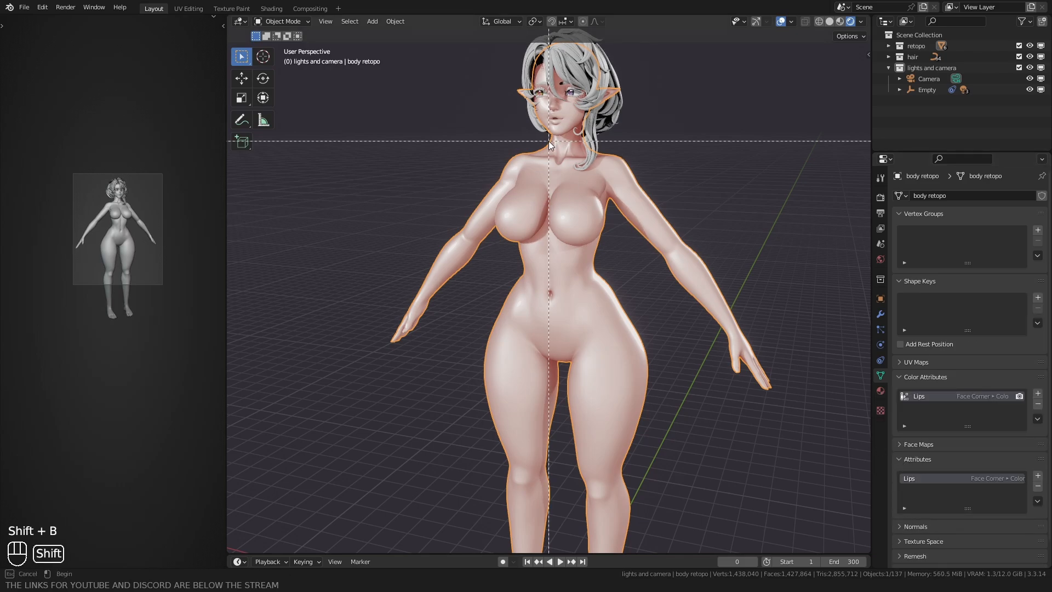
drag(539, 112, 574, 153)
scroll(518, 264, down, 3)
key(z)
scroll(564, 237, down, 3)
middle_drag(553, 241, 409, 244)
scroll(493, 264, up, 4)
key(ctrl+Tab)
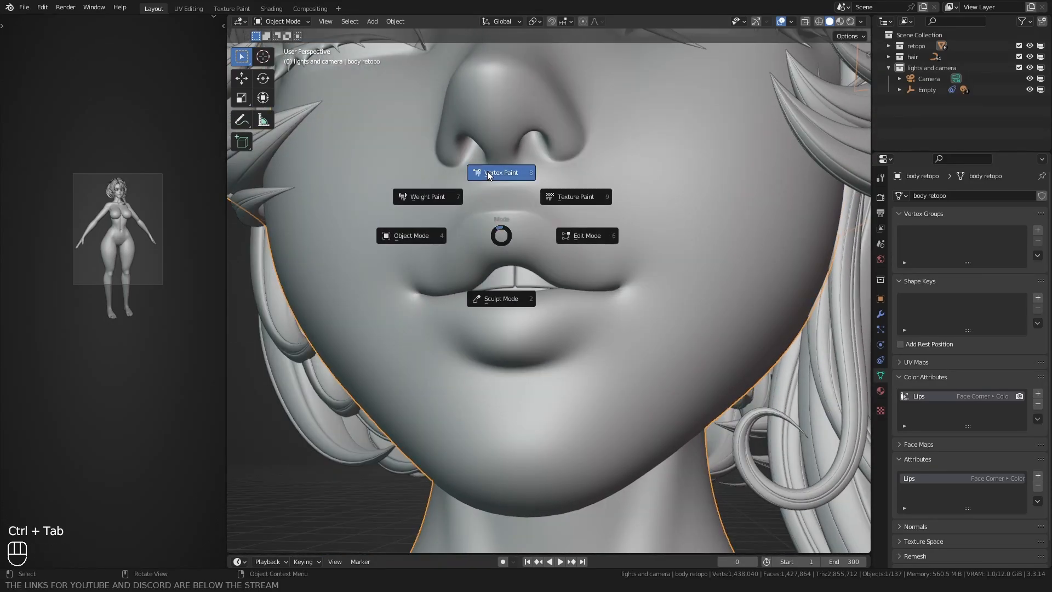
click(502, 171)
Step: Paint the middle of the upper and lower lips black using the Draw brush with a 164 px radius
scroll(514, 258, up, 4)
middle_drag(515, 247, 528, 279)
key(f)
click(523, 247)
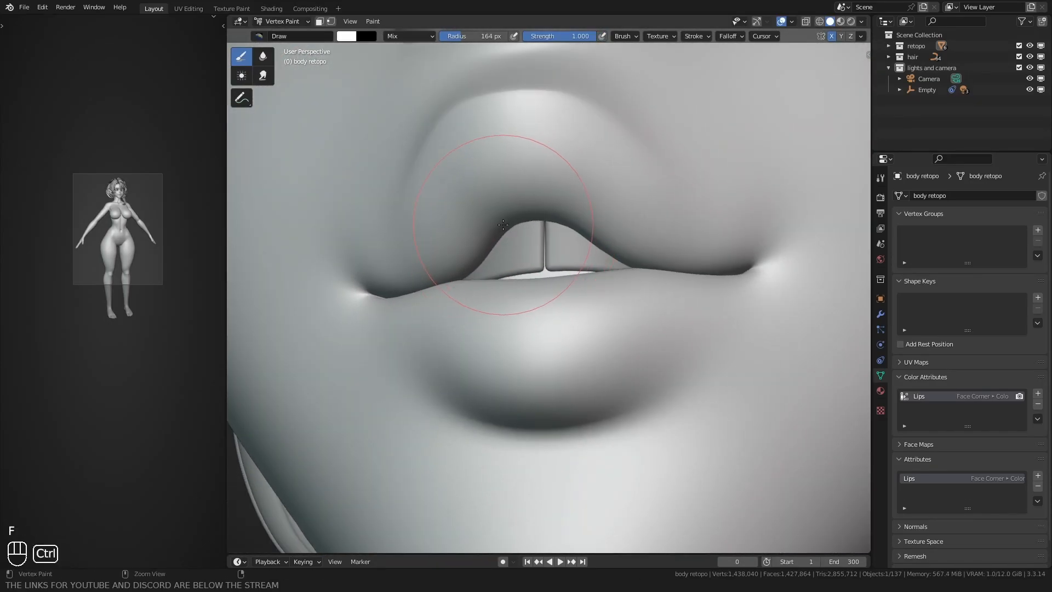
mouse_move(518, 199)
ctrl+mouse_down()
mouse_move(554, 199)
mouse_move(646, 286)
mouse_move(552, 291)
mouse_move(538, 279)
ctrl+mouse_up()
middle_drag(539, 279, 523, 301)
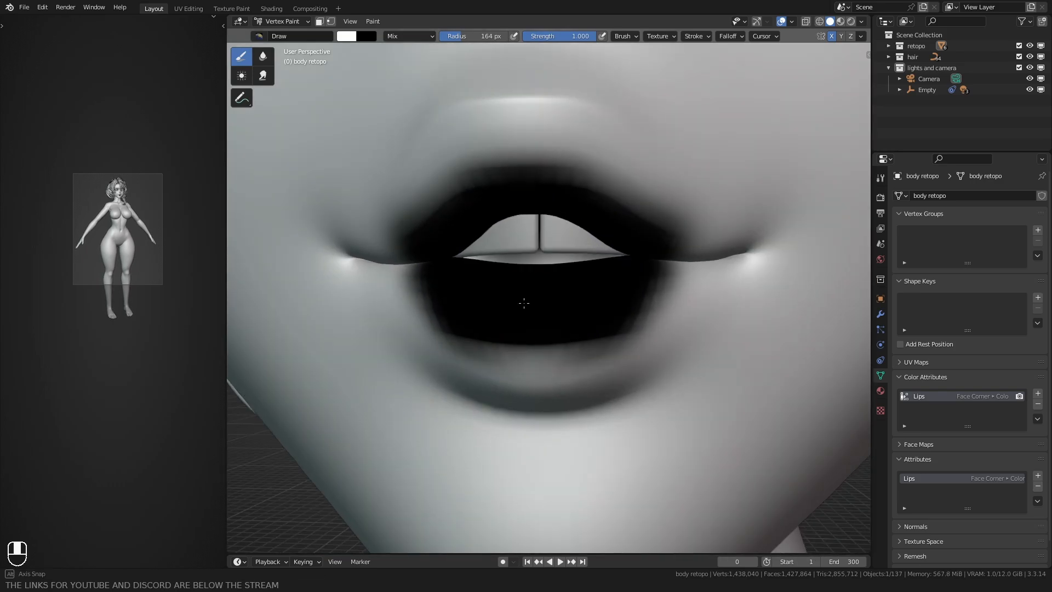
mouse_move(607, 285)
ctrl+mouse_down()
mouse_move(601, 306)
mouse_move(543, 344)
ctrl+mouse_up()
middle_drag(543, 344, 528, 244)
Step: Extend the black paint over the full height of both lips with a smaller Draw brush, about 115 px in radius
key(f)
click(518, 238)
mouse_move(521, 232)
ctrl+mouse_down()
mouse_move(535, 159)
mouse_move(570, 164)
mouse_move(677, 306)
mouse_move(482, 376)
mouse_move(547, 356)
ctrl+mouse_up()
key(f)
click(526, 159)
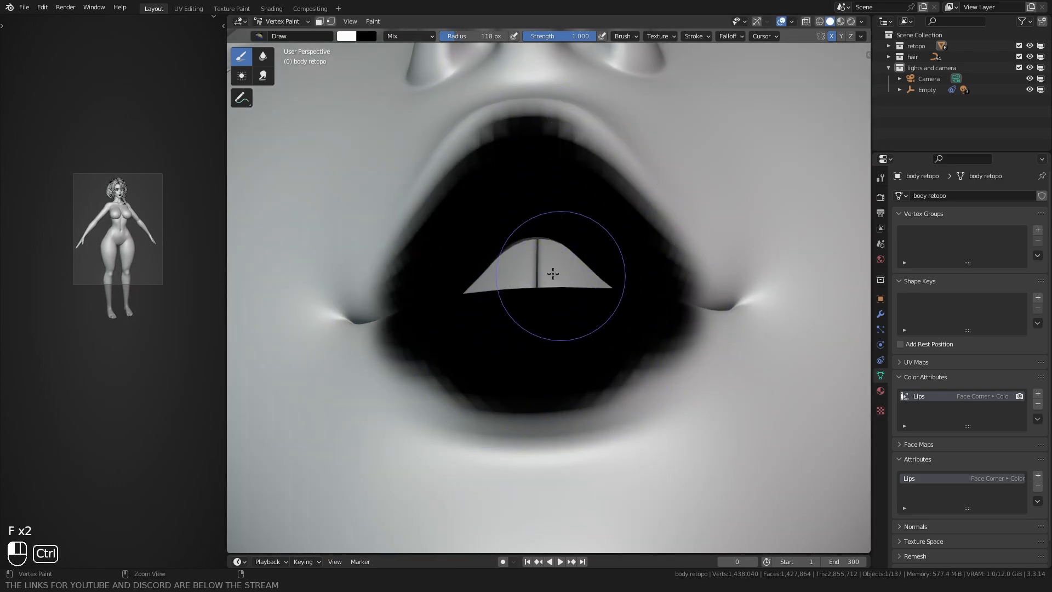
mouse_move(551, 270)
middle_down()
mouse_move(495, 305)
mouse_move(469, 235)
mouse_move(539, 251)
mouse_move(529, 219)
middle_up()
key(f)
click(538, 251)
key(f)
click(535, 189)
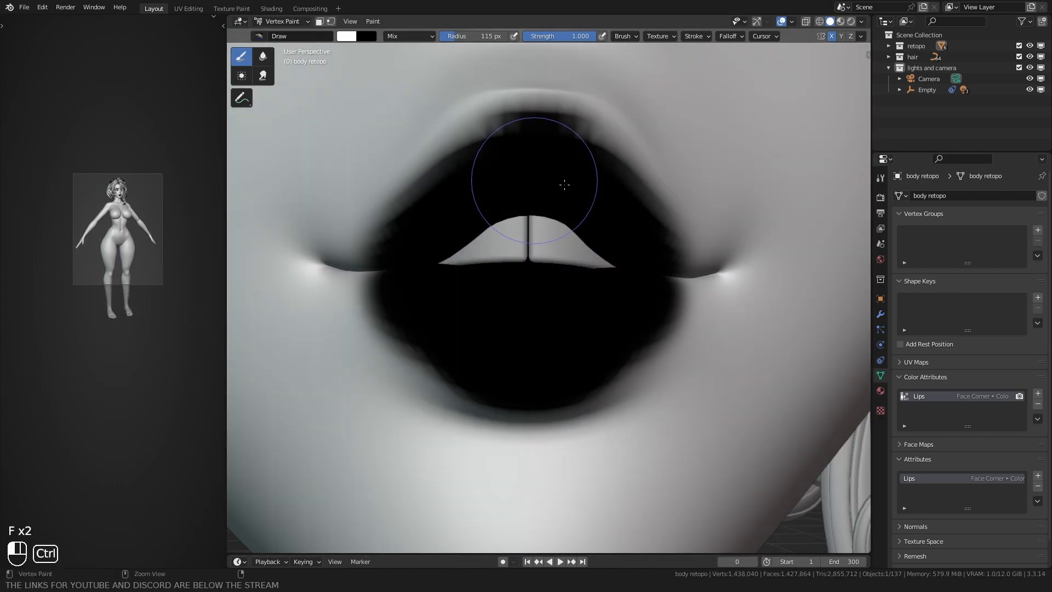
Step: Fill the sides and outer edges of both lips with black using a Draw brush radius of about 99 px
mouse_move(564, 186)
ctrl+mouse_down()
mouse_move(536, 133)
mouse_move(678, 284)
mouse_move(581, 332)
ctrl+mouse_up()
middle_drag(476, 329, 534, 307)
key(f)
click(471, 274)
mouse_move(446, 260)
ctrl+mouse_down()
mouse_move(432, 248)
mouse_move(615, 141)
mouse_move(649, 162)
ctrl+mouse_up()
middle_drag(635, 208, 540, 205)
mouse_move(686, 223)
ctrl+mouse_down()
mouse_move(694, 373)
mouse_move(728, 312)
ctrl+mouse_up()
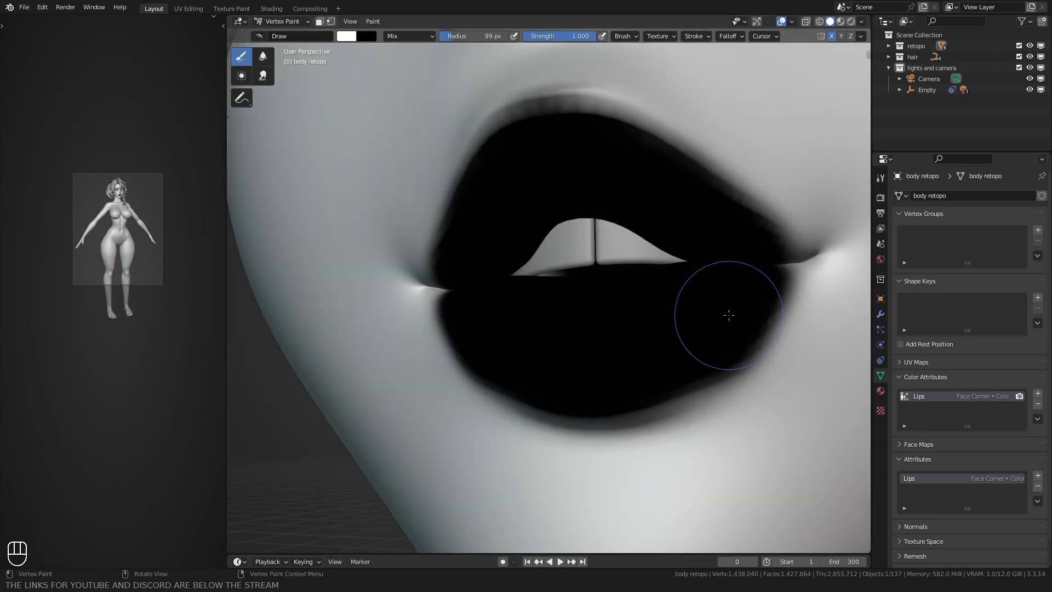
Step: Paint the remaining lip edges black out to both mouth corners, working from several angles
middle_drag(727, 312, 643, 165)
middle_drag(534, 187, 567, 145)
mouse_move(763, 260)
ctrl+mouse_down()
mouse_move(763, 274)
mouse_move(596, 378)
mouse_move(572, 373)
ctrl+mouse_up()
ctrl+middle_drag(540, 230, 526, 295)
middle_drag(466, 307, 529, 326)
ctrl+middle_drag(520, 331, 504, 270)
key(f)
click(501, 268)
mouse_move(480, 253)
ctrl+mouse_down()
mouse_move(455, 244)
mouse_move(442, 256)
mouse_move(493, 303)
ctrl+mouse_up()
Step: Soften the black lip paint into the surrounding skin with the Blur brush at strength 10, undoing the last stroke
middle_drag(578, 242, 520, 181)
key(f)
click(570, 174)
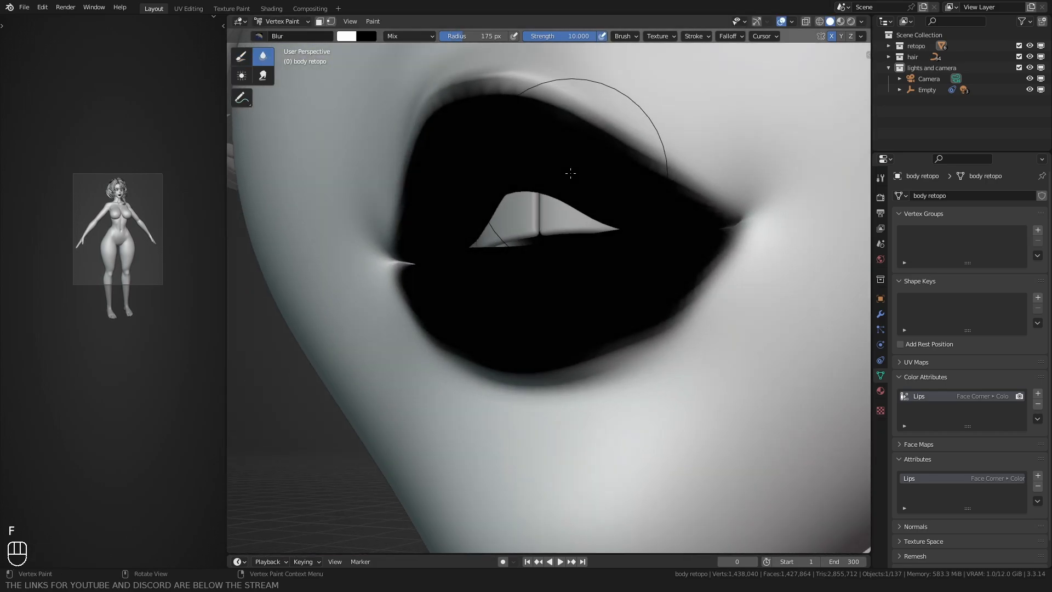
mouse_move(495, 109)
mouse_down()
mouse_move(535, 115)
mouse_move(683, 188)
mouse_move(679, 330)
mouse_move(537, 378)
mouse_move(610, 340)
mouse_up()
middle_drag(610, 340, 546, 330)
scroll(546, 329, up, 1)
key(f)
click(631, 206)
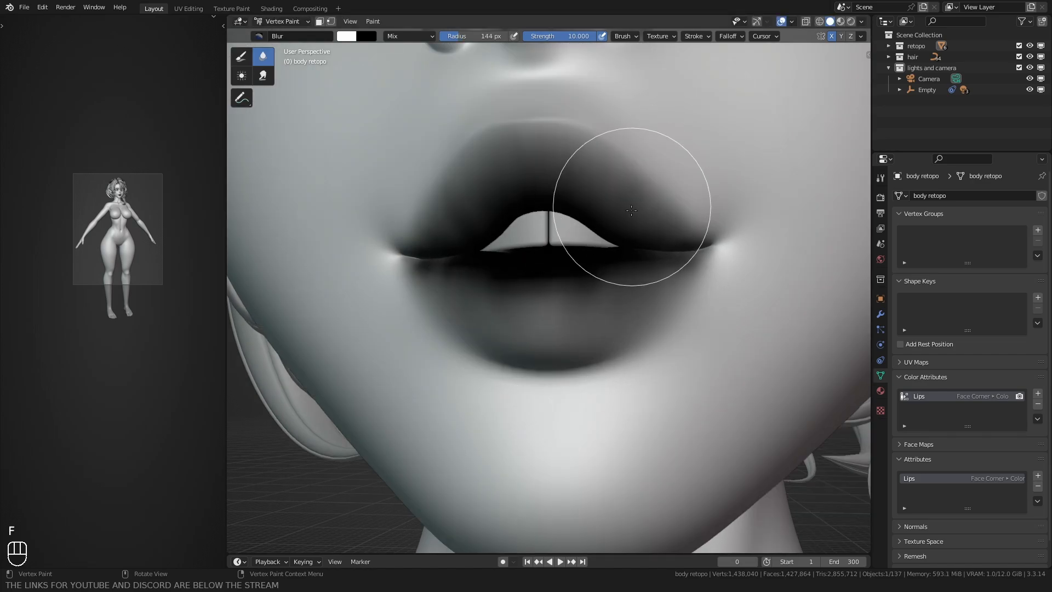
mouse_move(631, 207)
middle_down()
mouse_move(593, 307)
mouse_move(607, 311)
mouse_move(558, 351)
mouse_move(567, 345)
mouse_move(553, 308)
middle_up()
key(f)
click(610, 312)
key(ctrl+z)
Step: Return the body to Object Mode and open its skin material nodes in the Shading workspace
scroll(567, 345, down, 2)
key(ctrl+Tab)
click(520, 269)
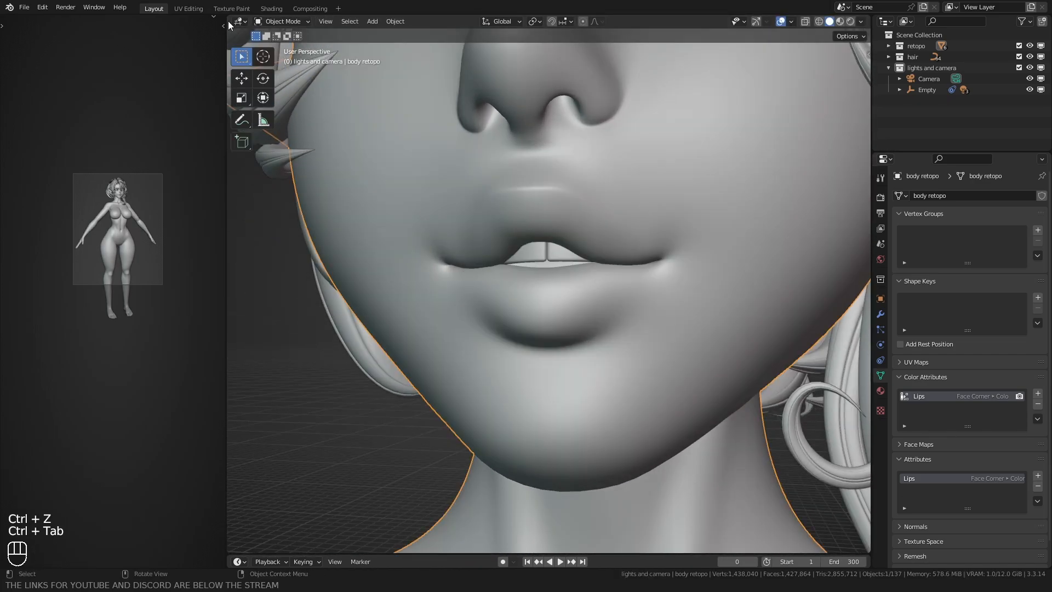
click(268, 8)
click(174, 130)
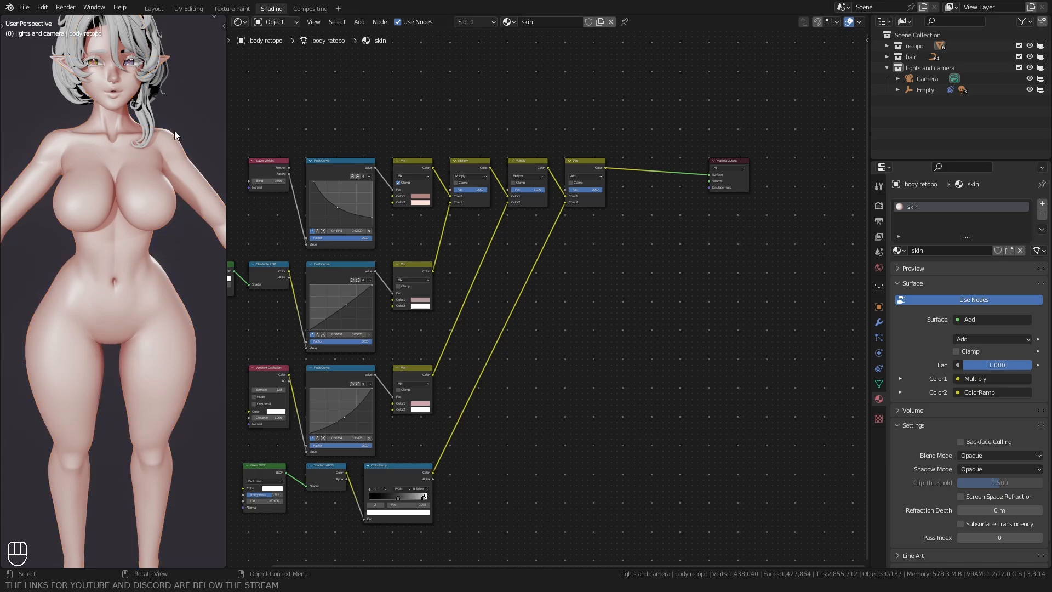
middle_drag(174, 130, 112, 211)
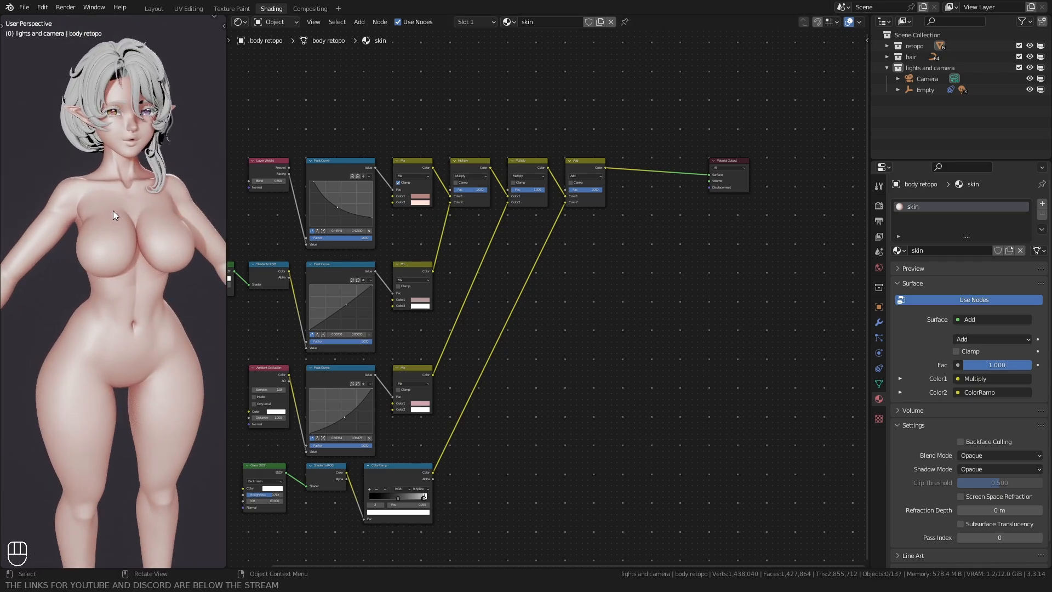
scroll(502, 205, up, 2)
Step: Duplicate the second Multiply node and insert the copy between the Add node and the Material Output
click(458, 256)
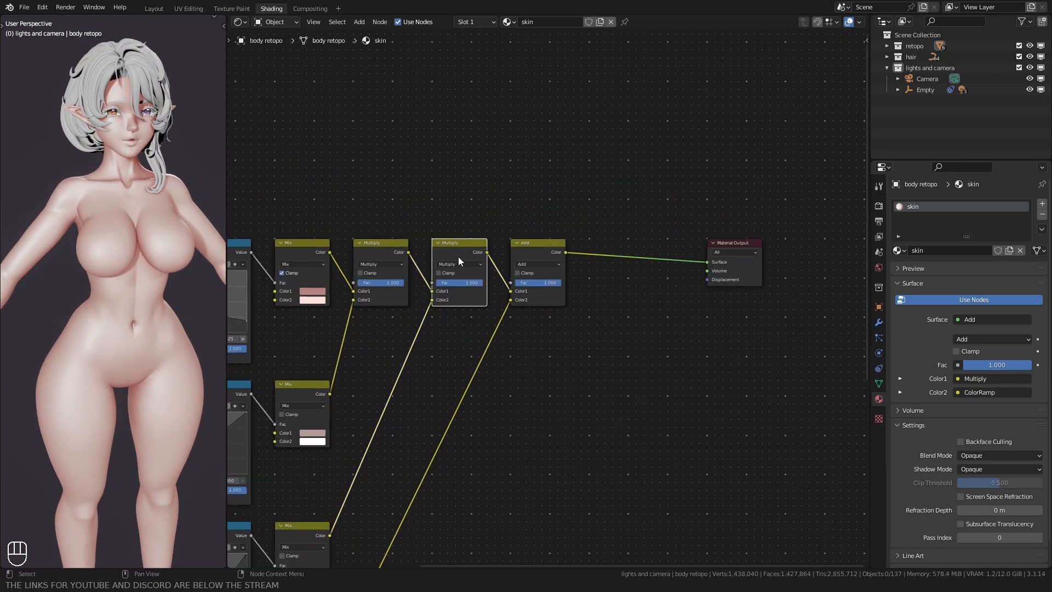
scroll(458, 257, up, 1)
key(shift+d)
click(614, 263)
key(g)
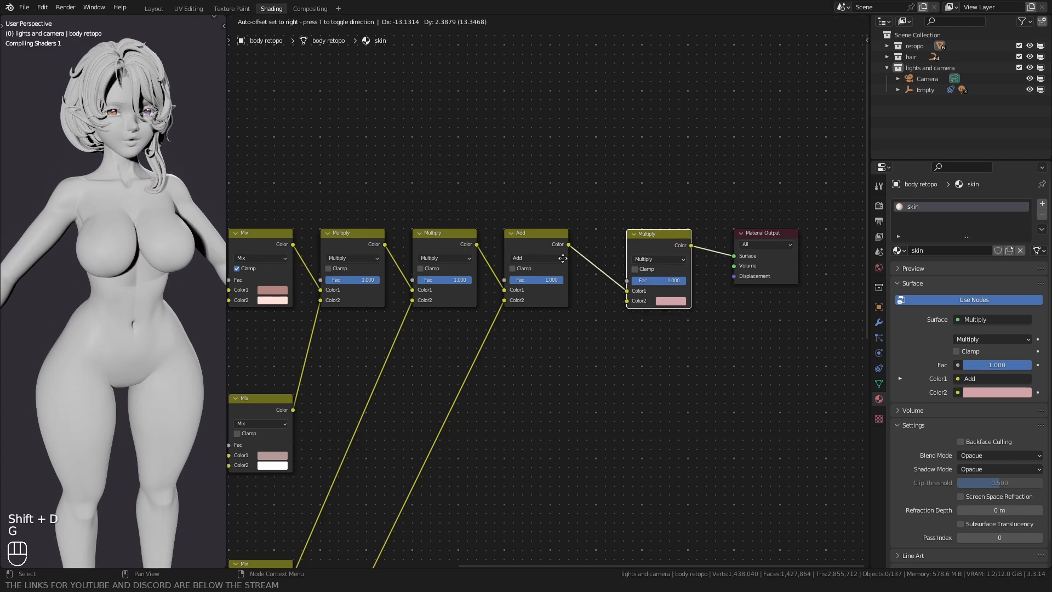
click(578, 261)
Step: Duplicate the last Multiply node, place the copy above the chain and set its blend mode to Mix
middle_drag(553, 243, 544, 298)
key(shift+d)
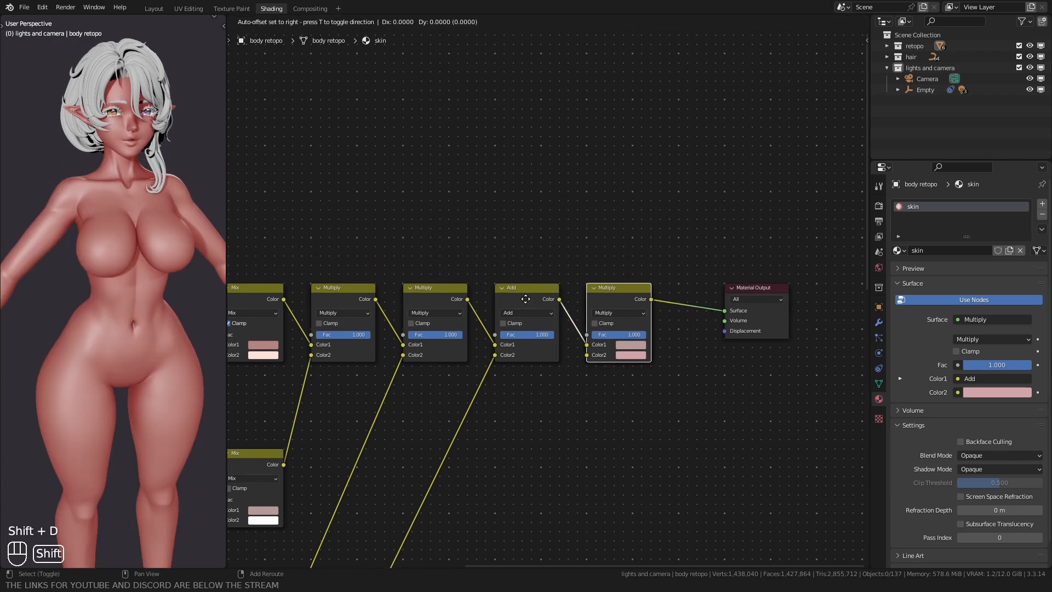
click(521, 160)
click(603, 177)
click(603, 184)
scroll(522, 213, up, 2)
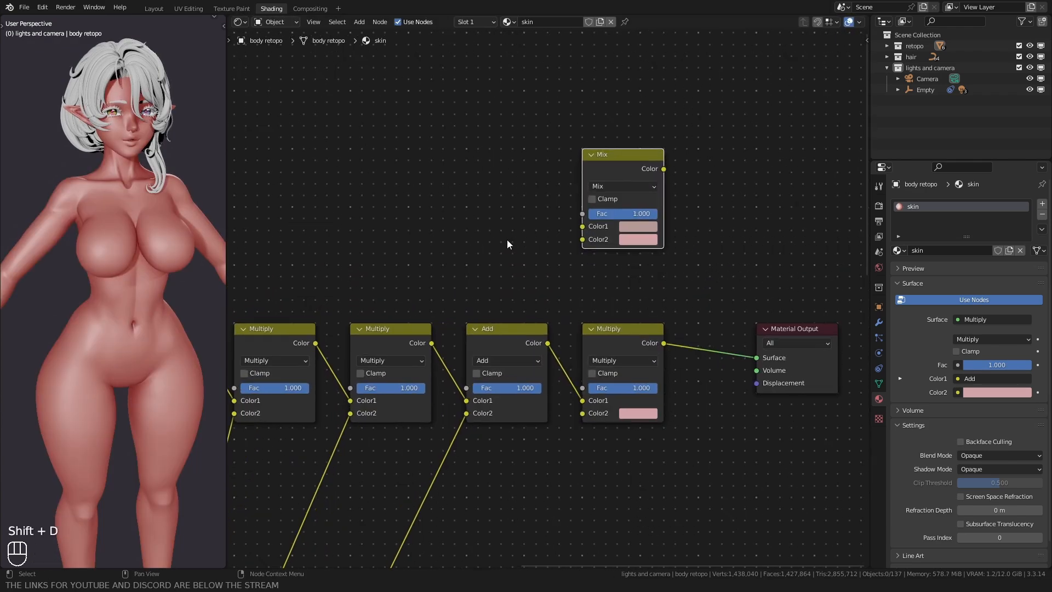
key(shift+a)
text(colo)
key(Return)
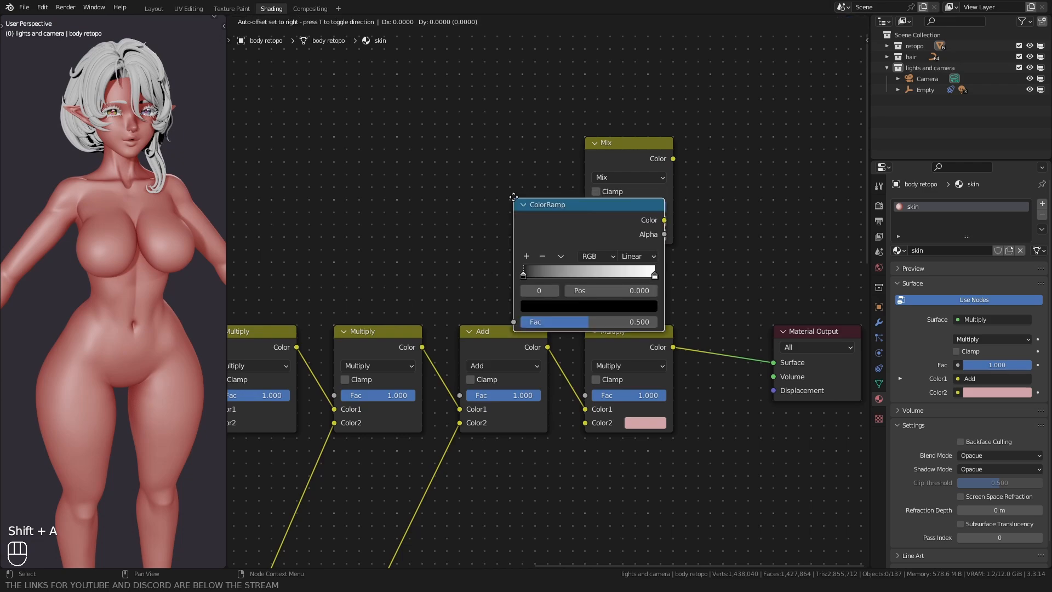
click(514, 201)
key(Delete)
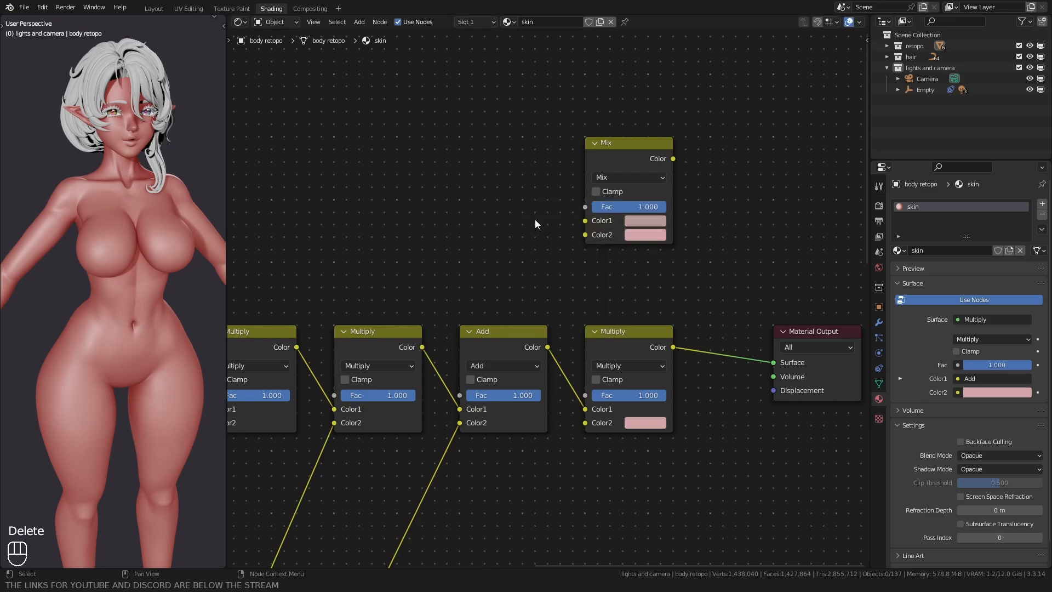
Step: Add a Color Attribute node beside the new Mix node and set its attribute to Lips
key(shift+a)
text(colo)
click(570, 273)
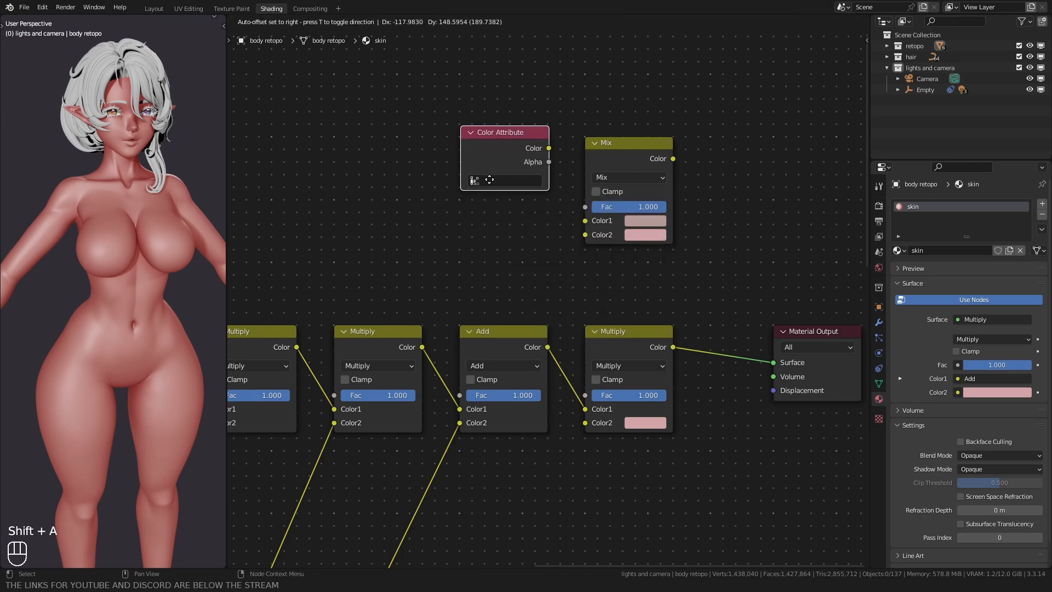
click(488, 186)
click(488, 193)
click(493, 226)
Step: Link the Color Attribute's Color to the Mix node's Fac and the Mix output to the last Multiply node's Color2
drag(560, 183, 584, 207)
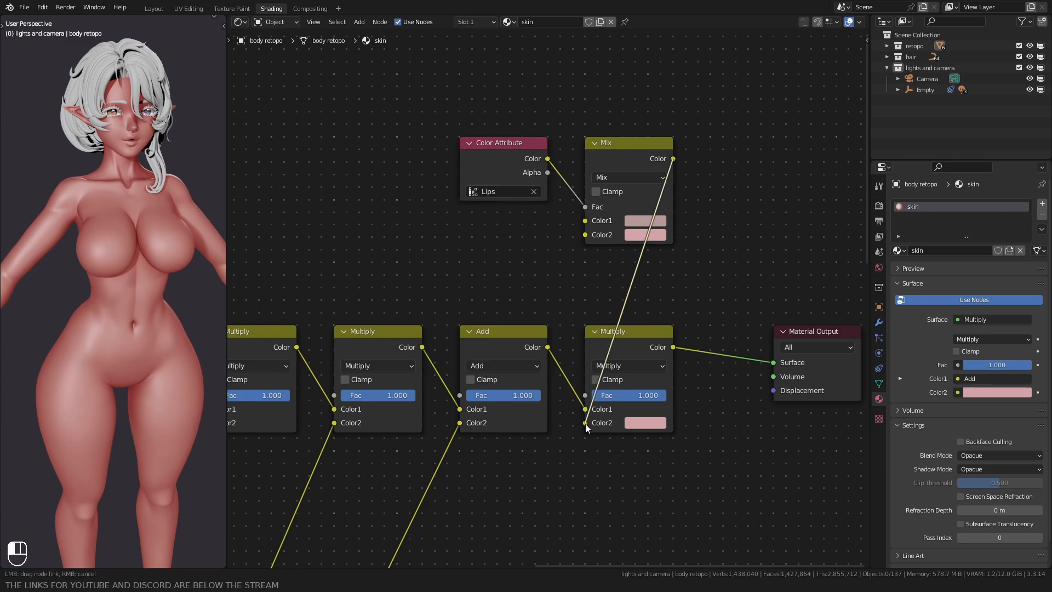
drag(585, 423, 585, 422)
scroll(143, 140, up, 3)
Step: Try green as Color1 of the Lips Mix node and set its Color2 to pure white
click(645, 221)
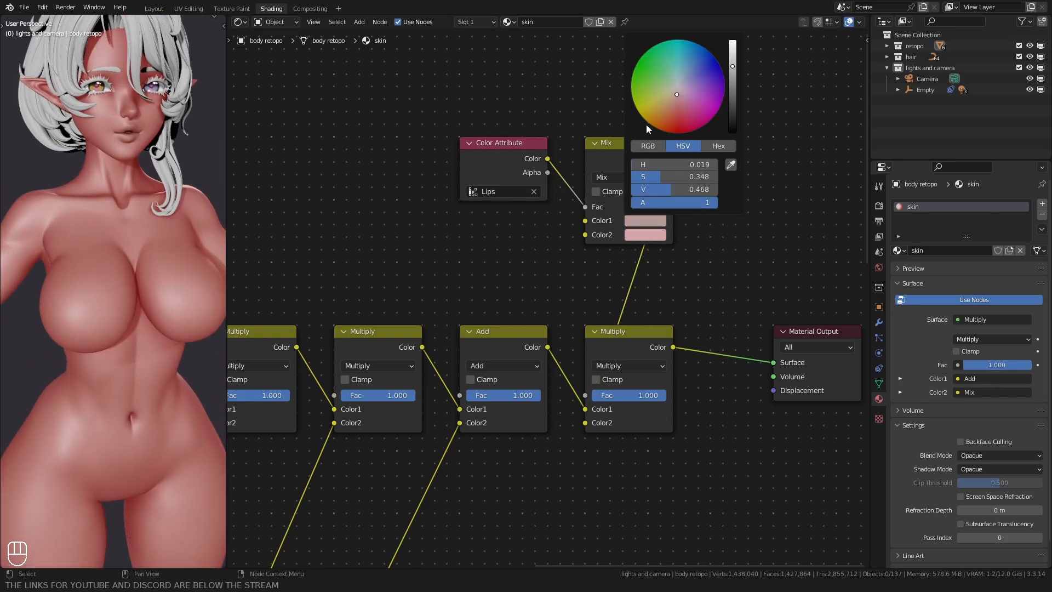
click(638, 235)
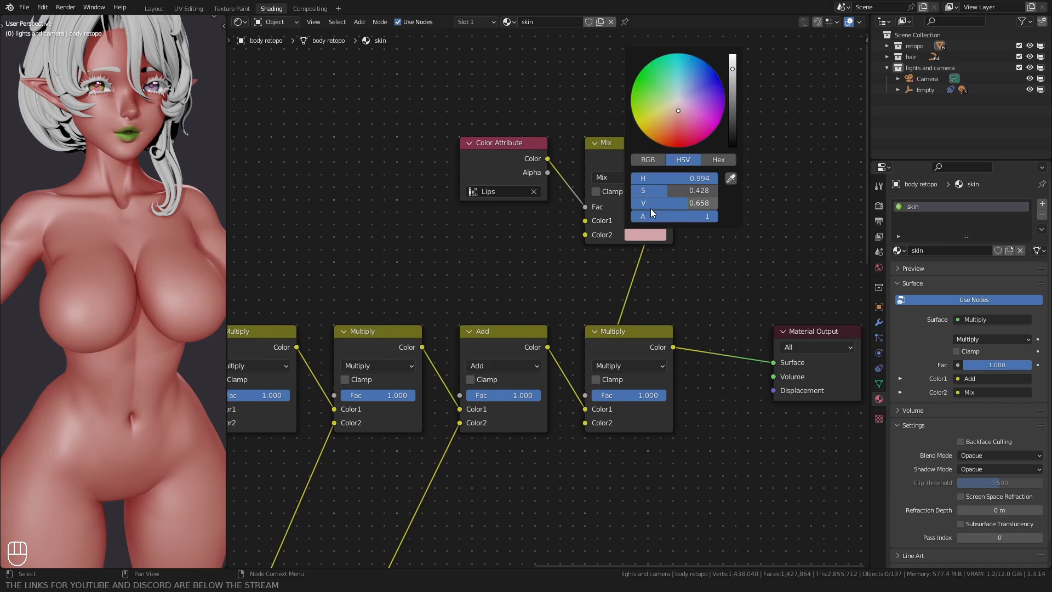
drag(660, 191, 623, 190)
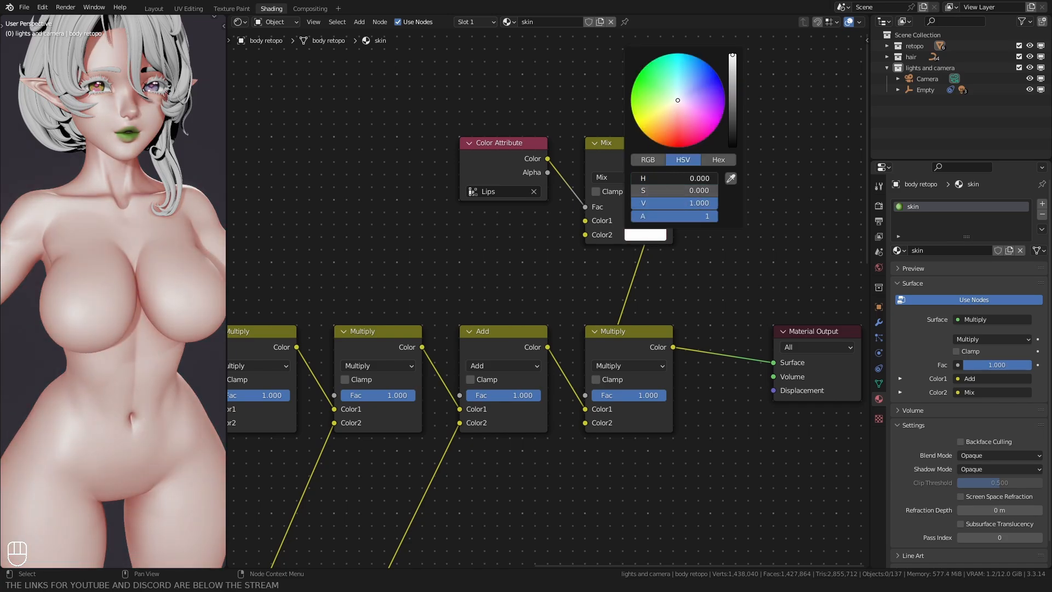
scroll(115, 110, up, 4)
Step: Set Color1 of the Lips Mix node to hex E78696
click(645, 220)
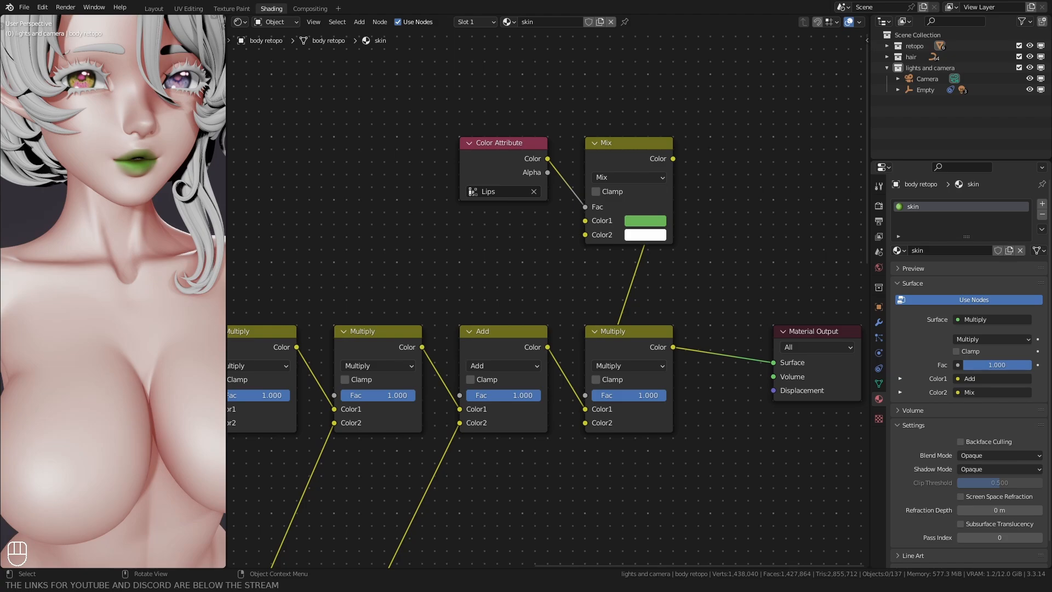
click(645, 220)
click(718, 146)
click(686, 165)
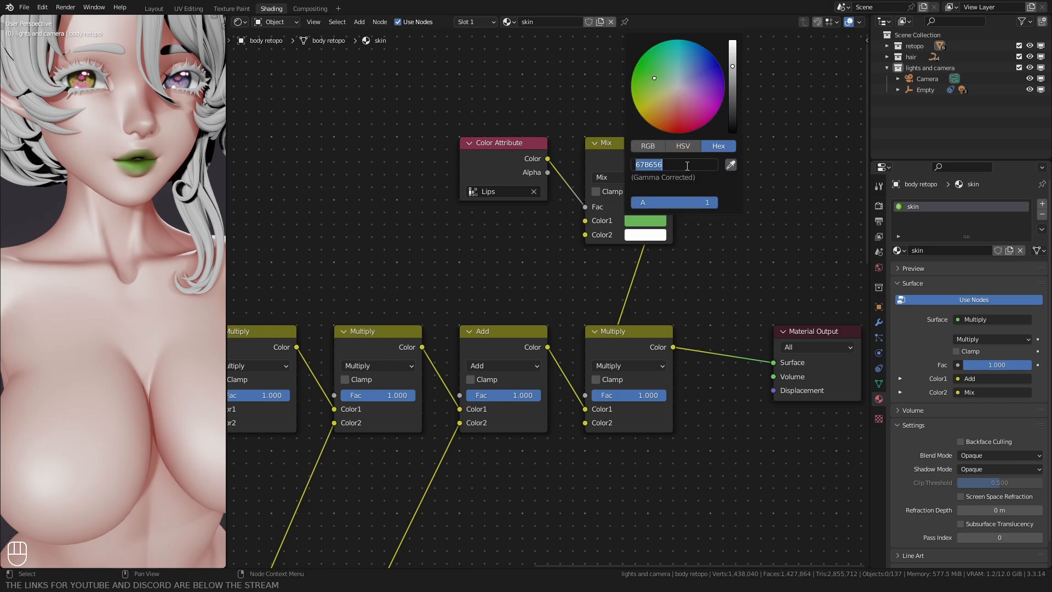
text(E78696)
key(Return)
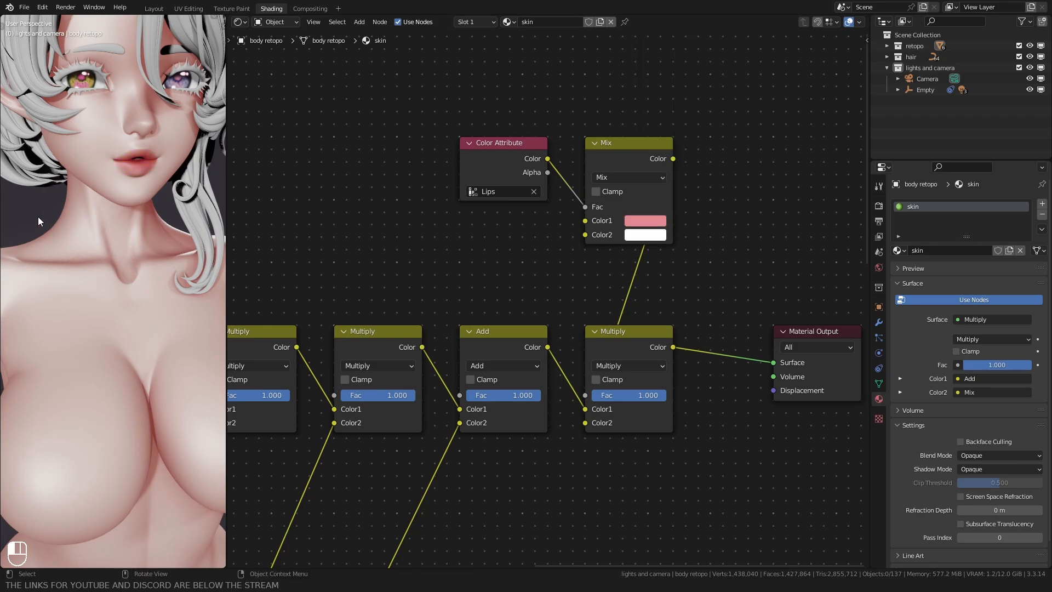
Step: Show the body mesh in rendered shading in the Layout workspace and put it in Vertex Paint mode
shift+middle_drag(38, 216, 87, 193)
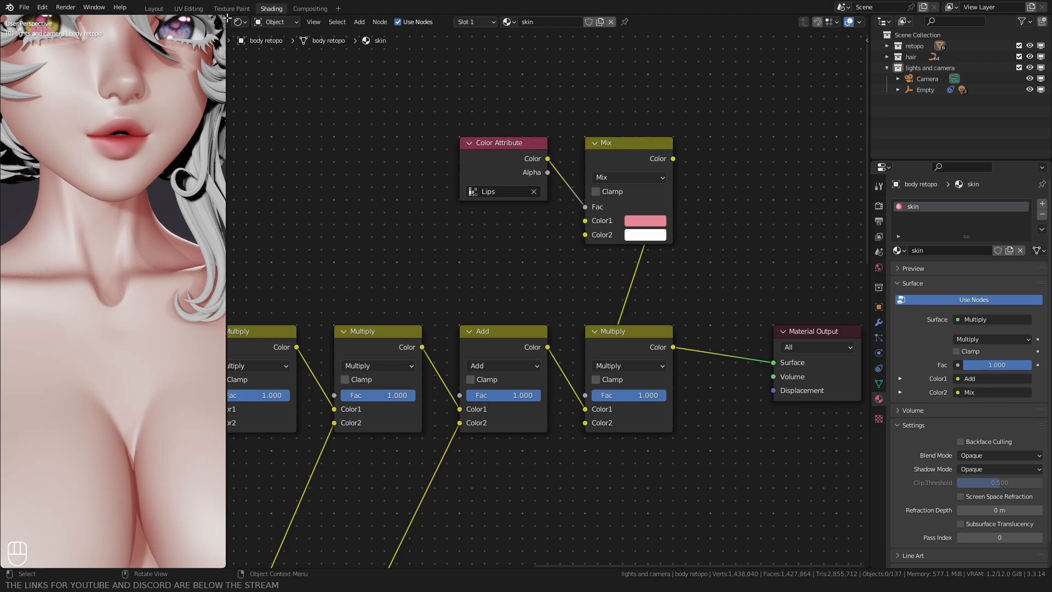
click(158, 8)
key(z)
middle_drag(466, 224, 480, 290)
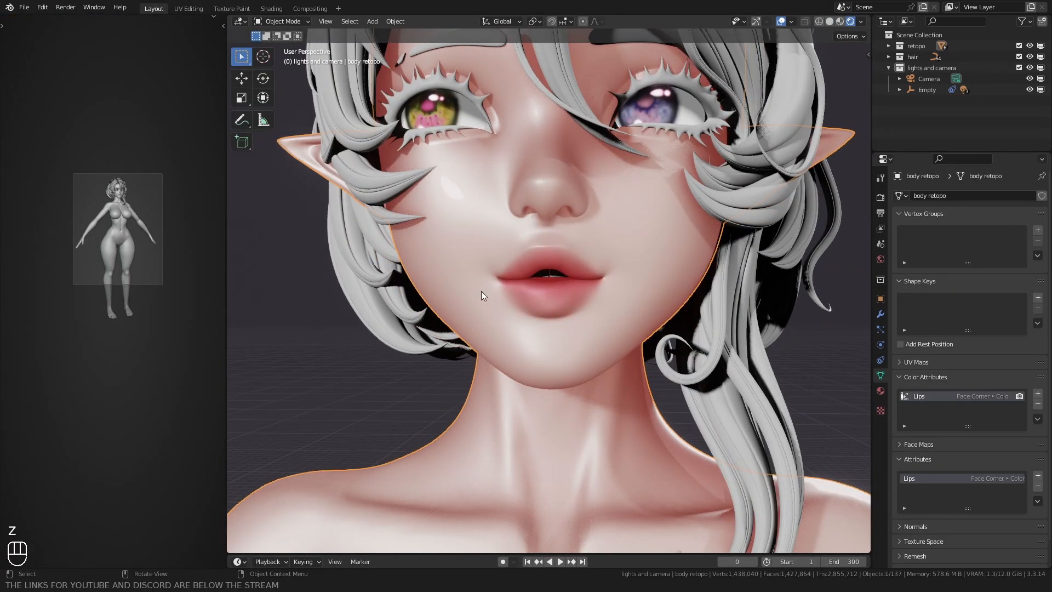
key(z)
key(ctrl+Tab)
click(498, 224)
scroll(521, 317, up, 1)
key(z)
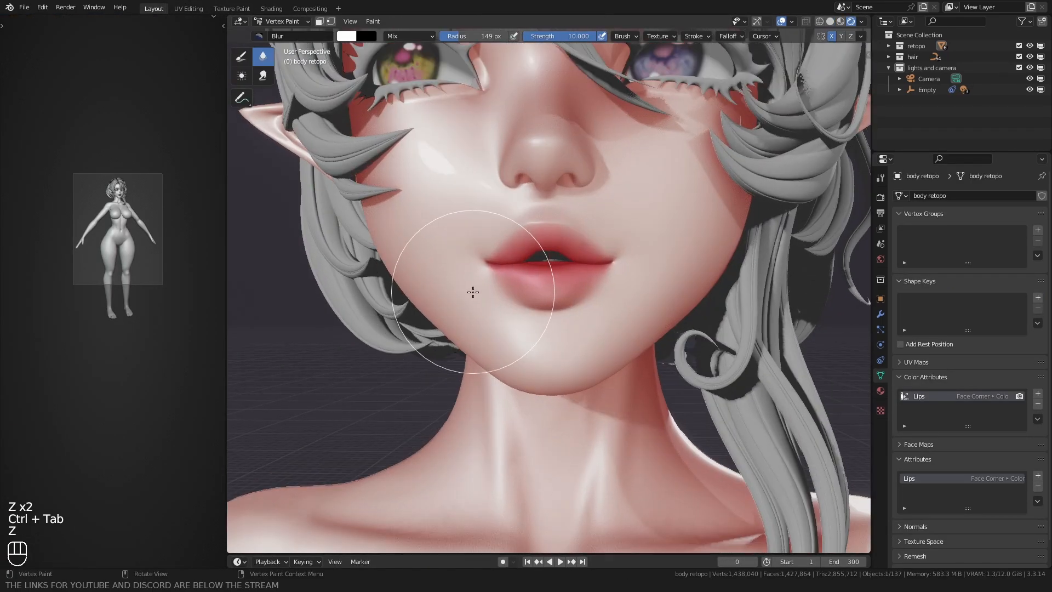
Step: Soften the painted lip colour with the Blur brush at a radius of about 113 px
scroll(482, 248, up, 3)
key(f)
click(603, 270)
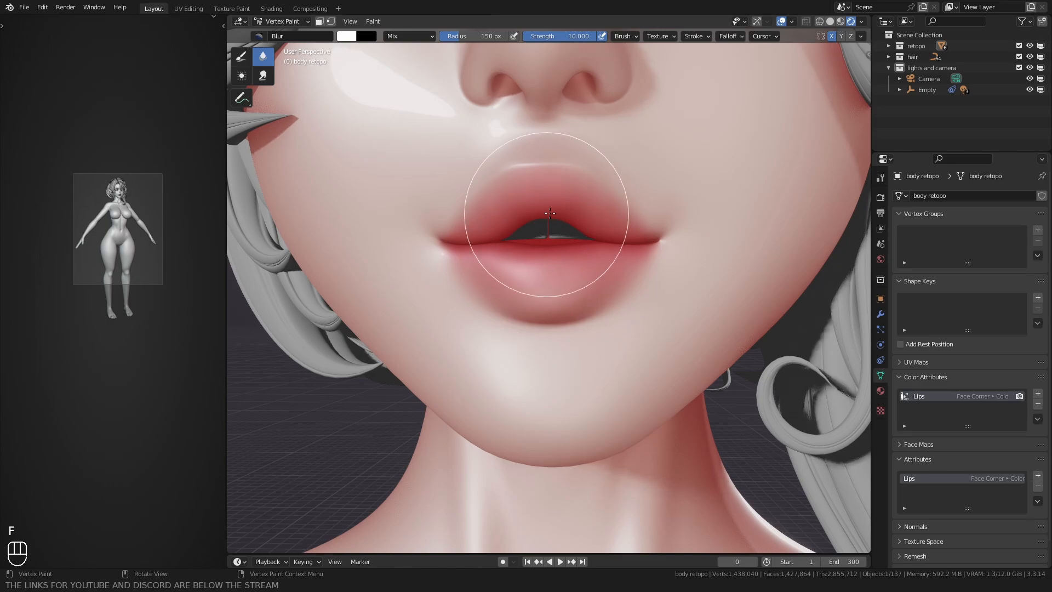
mouse_move(527, 283)
middle_down()
mouse_move(542, 289)
mouse_move(485, 304)
mouse_move(507, 288)
middle_up()
key(f)
click(590, 268)
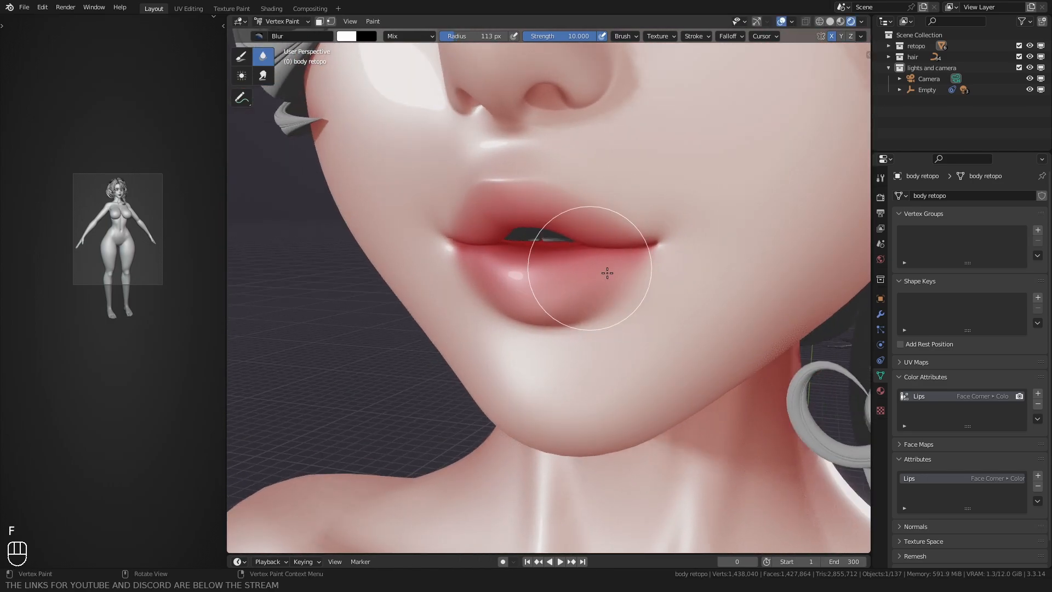
scroll(665, 280, down, 5)
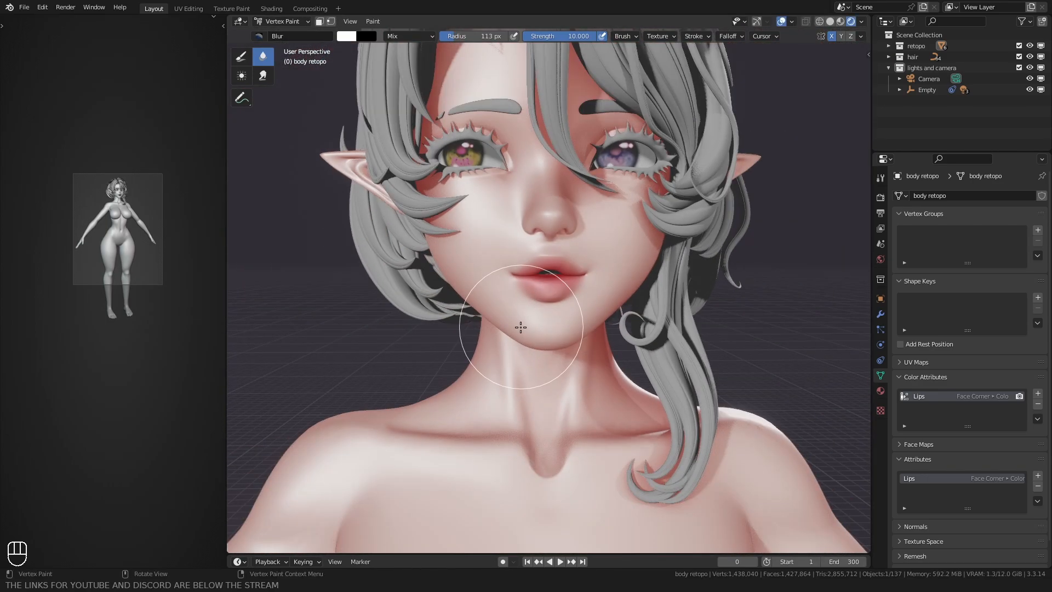
Step: Return the body mesh from Vertex Paint to Object Mode
key(ctrl+Tab)
click(398, 331)
scroll(416, 287, up, 2)
middle_drag(416, 287, 373, 292)
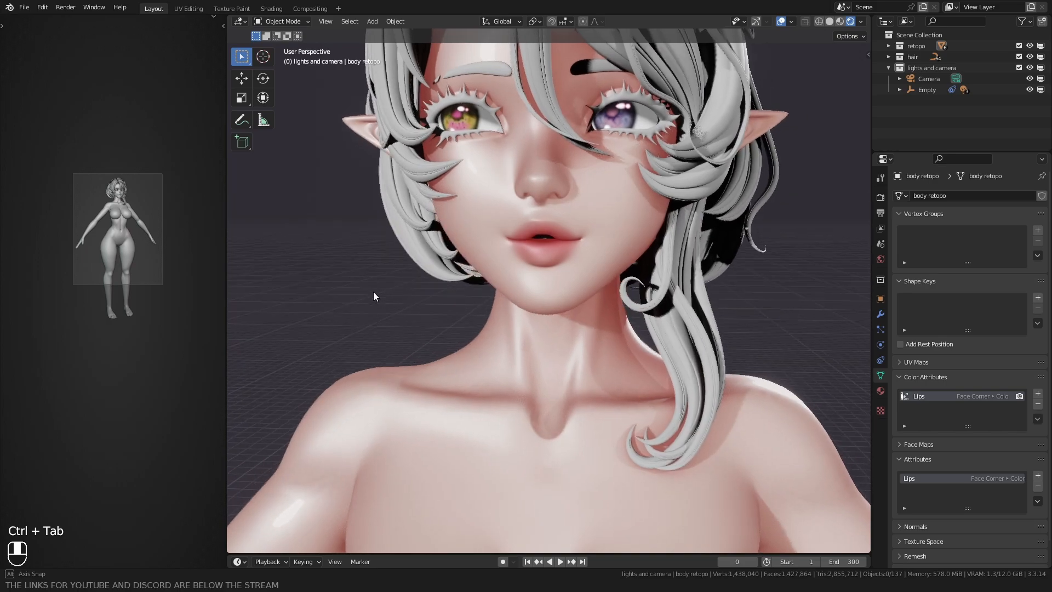
scroll(113, 178, up, 2)
scroll(113, 179, up, 2)
Step: Give the narrow full-body viewport rendered shading and the main face viewport solid shading
key(z)
click(107, 199)
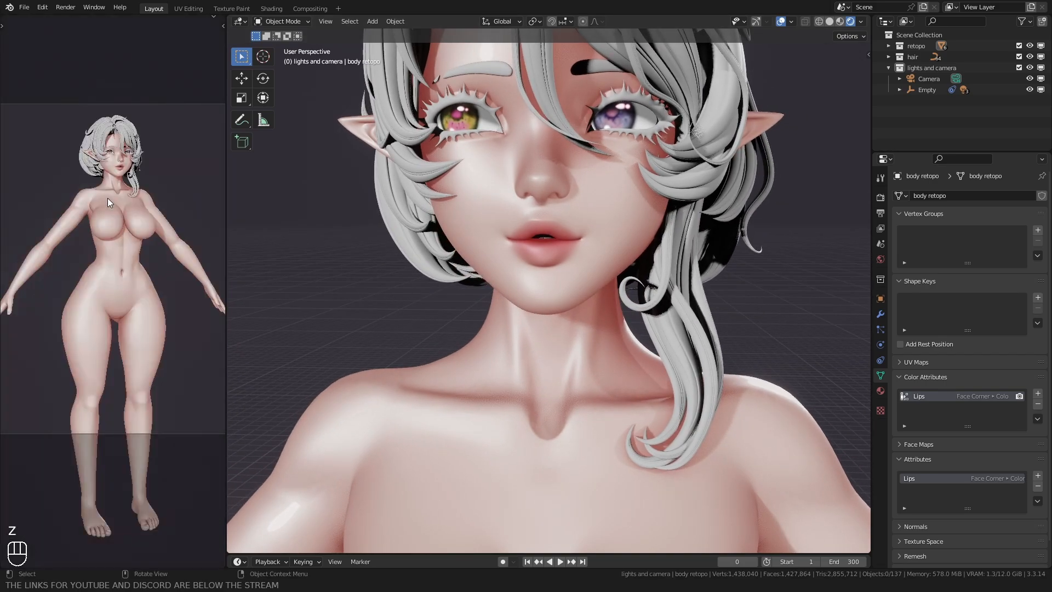
scroll(107, 192, up, 3)
key(z)
click(533, 288)
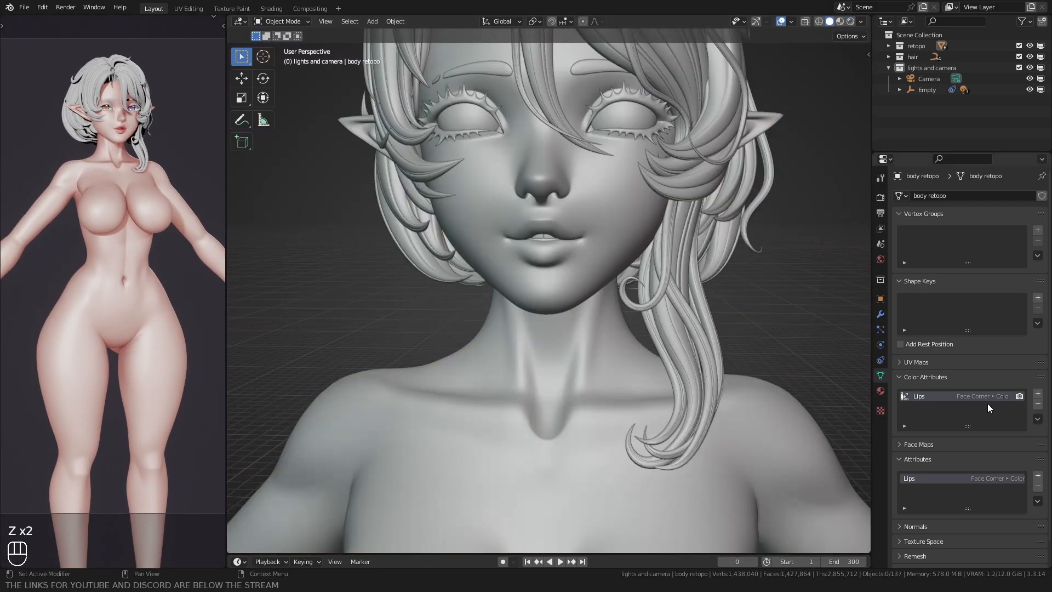
Step: Add a color attribute named Eye Makeup to the body mesh with the Face Corner domain and Color data type
click(1036, 395)
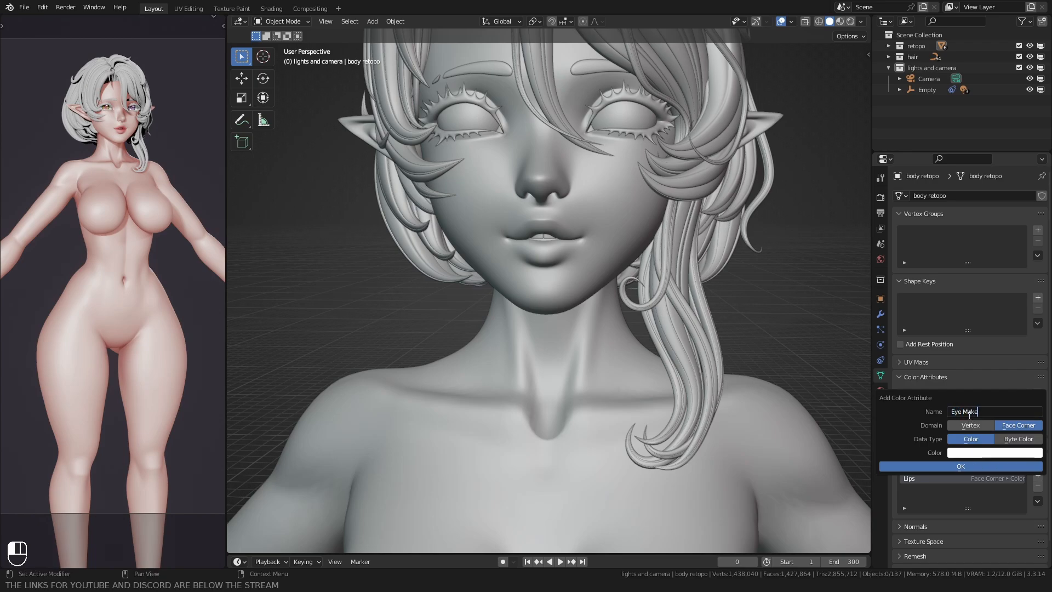
click(918, 468)
click(912, 459)
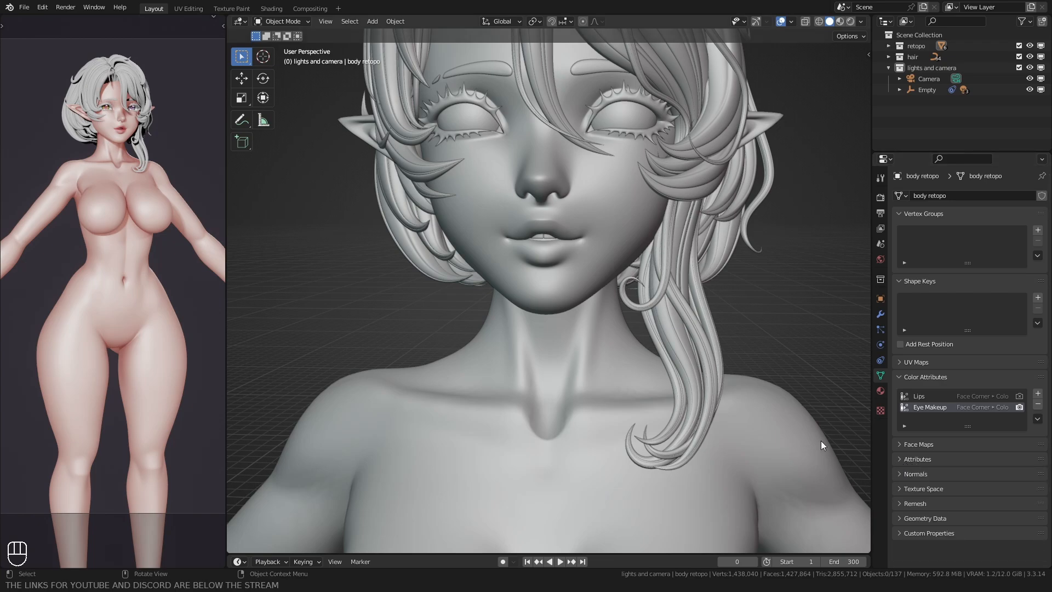
Step: Select the body mesh and put it in Vertex Paint mode, framing the face around the eyes
shift+middle_drag(611, 293, 546, 353)
scroll(546, 354, up, 2)
click(548, 350)
key(ctrl+Tab)
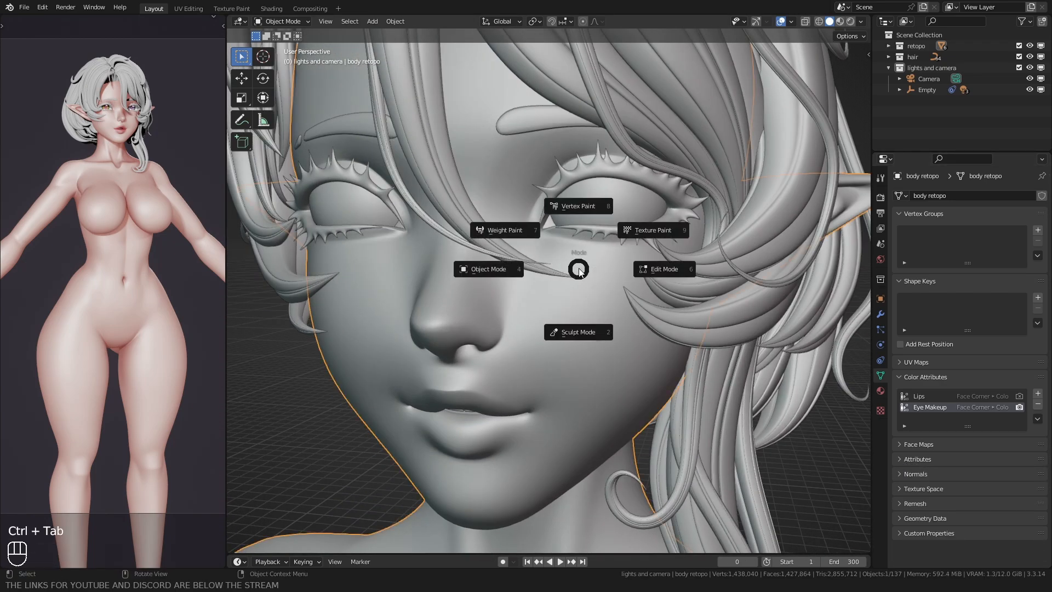
click(586, 211)
shift+middle_drag(550, 256, 533, 282)
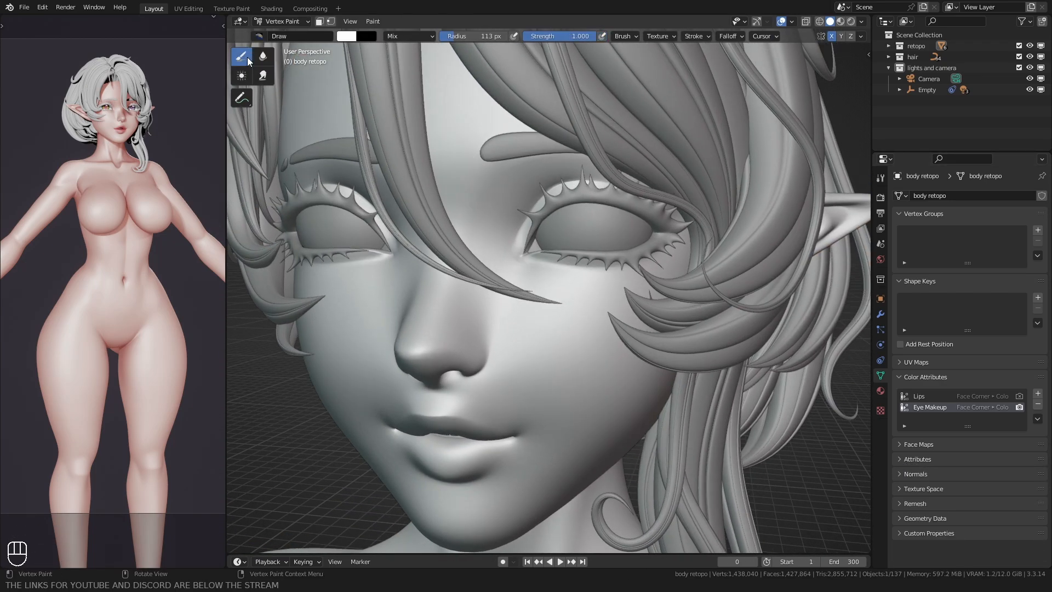
Step: Paint black around the inner eye corner and lower lid with the Draw brush at a radius of about 84 px
scroll(516, 258, up, 4)
key(f)
click(539, 232)
mouse_move(537, 236)
ctrl+mouse_down()
mouse_move(511, 238)
mouse_move(515, 193)
ctrl+mouse_up()
key(f)
click(514, 239)
ctrl+drag(516, 156, 510, 229)
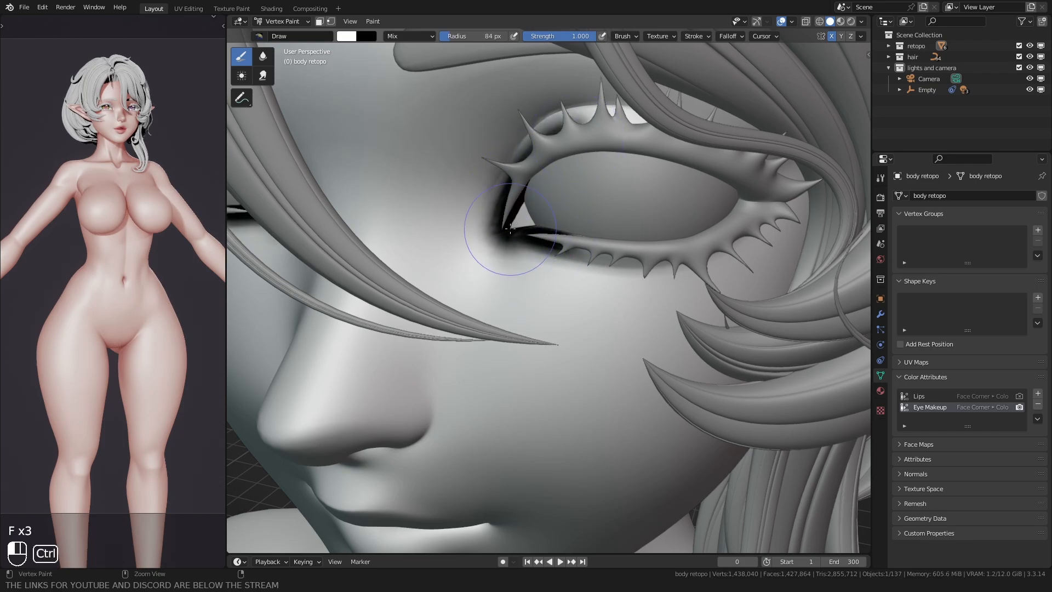
mouse_move(771, 188)
ctrl+mouse_down()
mouse_move(608, 277)
mouse_move(530, 256)
ctrl+mouse_up()
middle_drag(530, 256, 564, 228)
Step: Extend the black paint around the upper lid and outer eye corner, using brush radii of about 82 to 103 px
key(f)
click(521, 219)
mouse_move(517, 214)
ctrl+mouse_down()
mouse_move(524, 151)
mouse_move(671, 115)
ctrl+mouse_up()
mouse_move(581, 263)
ctrl+mouse_down()
mouse_move(553, 244)
mouse_move(598, 110)
ctrl+mouse_up()
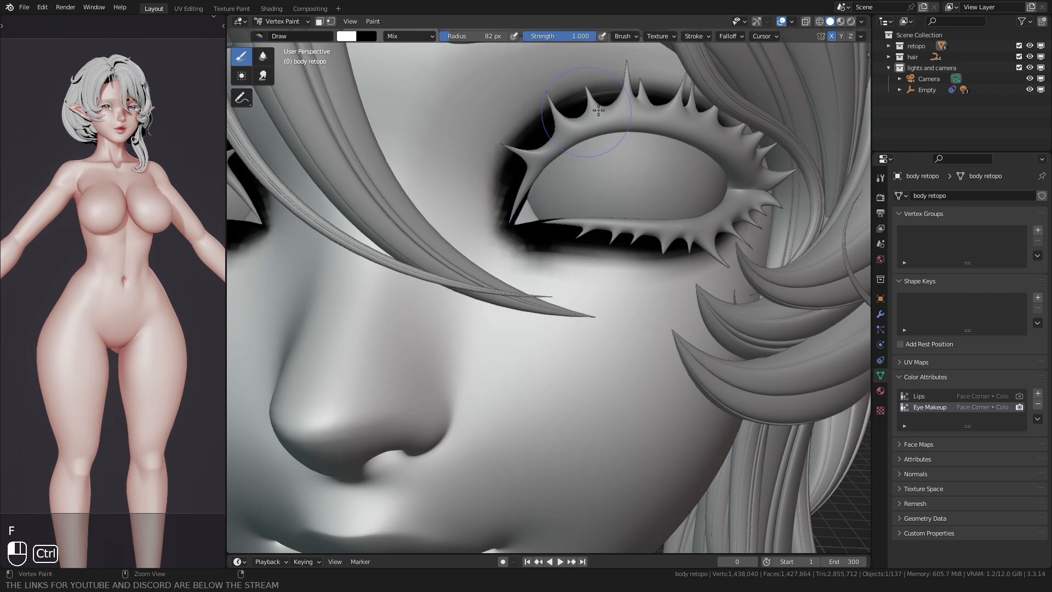
middle_drag(747, 174, 717, 167)
key(f)
click(753, 191)
ctrl+drag(703, 117, 706, 118)
middle_drag(706, 123, 721, 221)
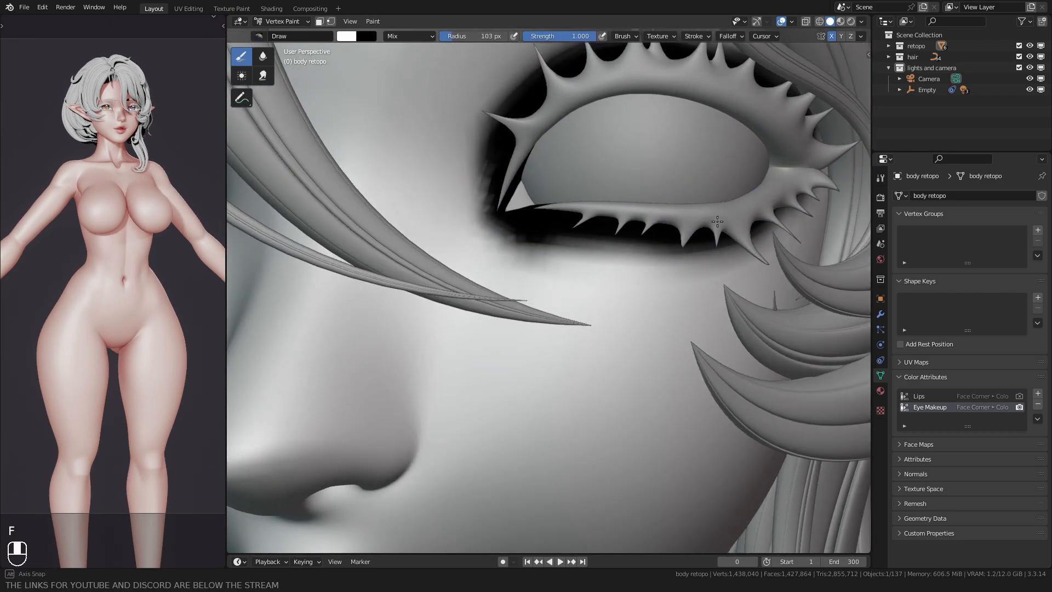
Step: Soften the painted eye makeup all around the lids with the Blur brush, at a radius of about 129 px
click(263, 57)
middle_drag(443, 219, 501, 219)
key(f)
click(513, 241)
mouse_move(514, 242)
mouse_down()
mouse_move(629, 265)
mouse_move(756, 222)
mouse_up()
key(f)
click(518, 217)
mouse_move(518, 217)
mouse_down()
mouse_move(519, 173)
mouse_move(684, 155)
mouse_move(712, 200)
mouse_up()
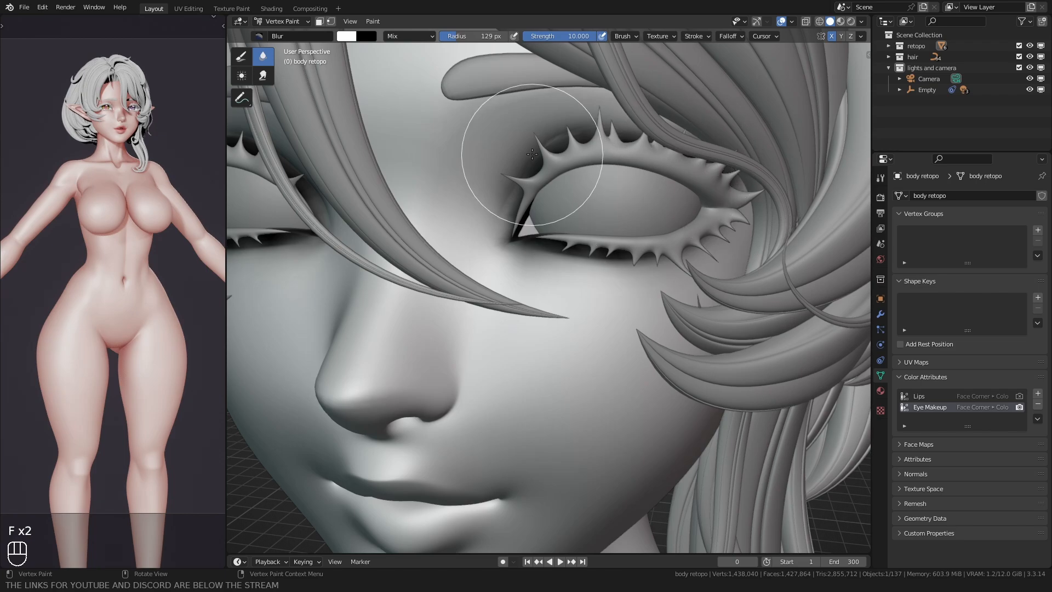
drag(531, 155, 578, 257)
scroll(553, 273, down, 3)
shift+middle_drag(538, 267, 531, 253)
middle_drag(532, 253, 552, 256)
Step: Return to Object Mode and, in the Shading workspace, move the Material Output node farther from the last Multiply node
key(ctrl+Tab)
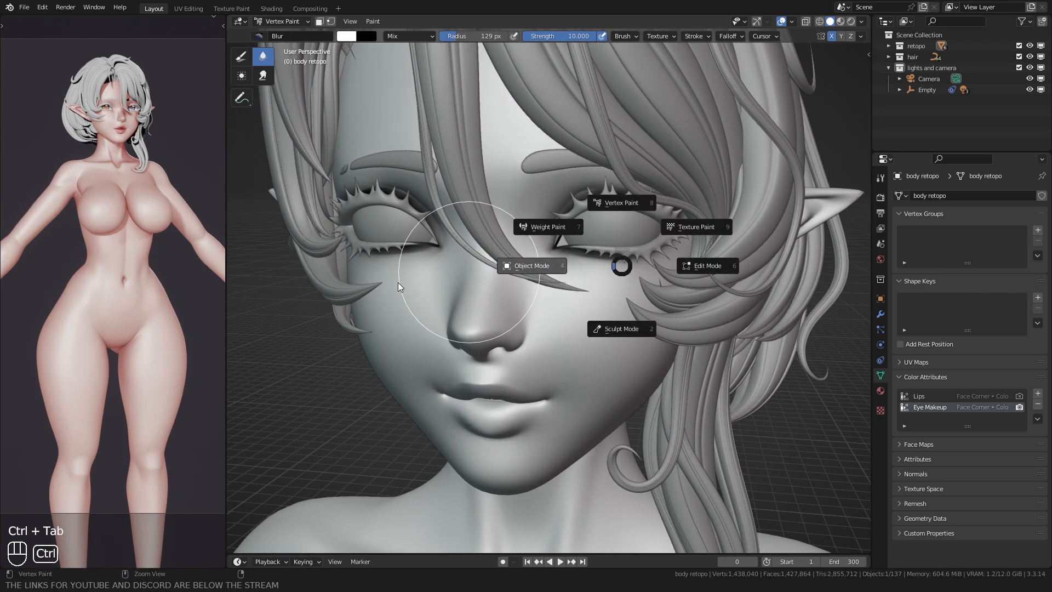
click(532, 270)
click(271, 9)
scroll(496, 206, down, 2)
drag(581, 199, 623, 318)
key(g)
ctrl+click(727, 262)
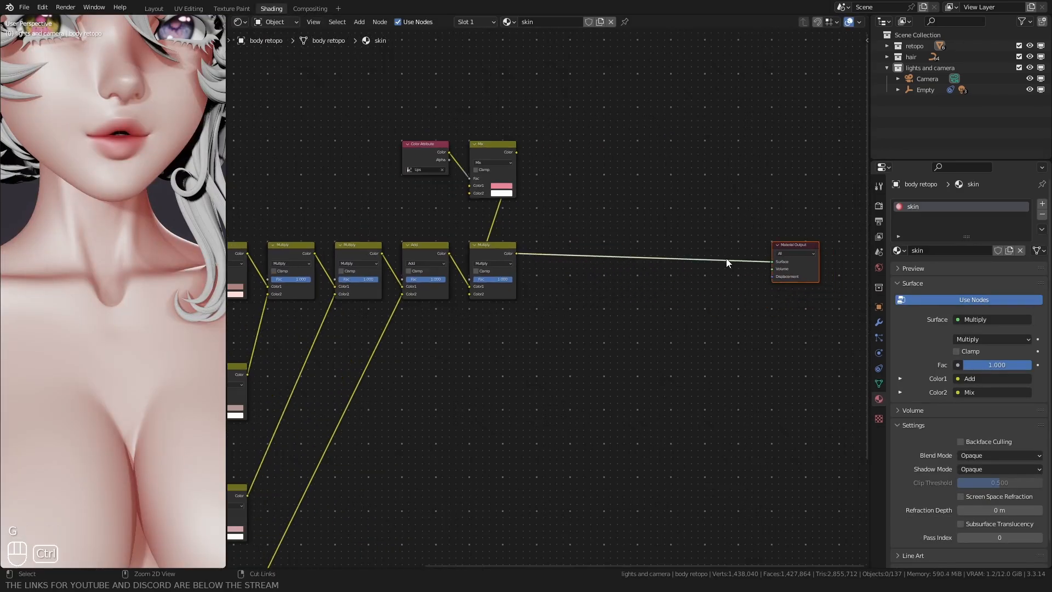
Step: Duplicate the Lips Color Attribute, Mix and Multiply nodes and link the original Multiply's Color to the duplicate Multiply's Color1
shift+click(506, 254)
key(shift+d)
click(528, 281)
scroll(542, 290, up, 2)
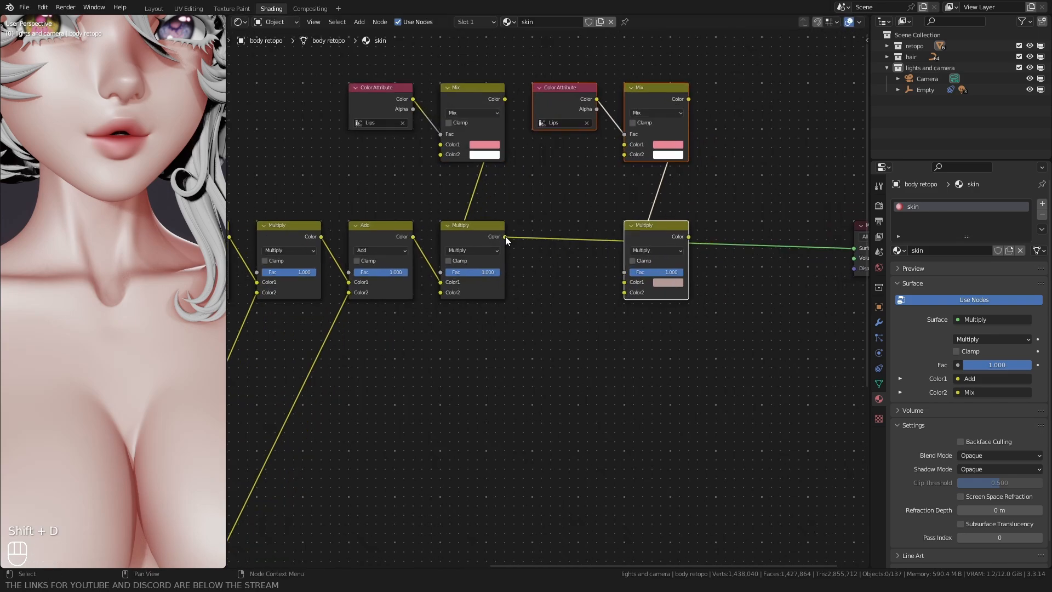
drag(506, 239, 623, 282)
middle_drag(624, 282, 530, 285)
Step: Set the duplicated Color Attribute to Eye Makeup and link the new Multiply's Color to the Material Output's Surface
click(468, 125)
click(471, 141)
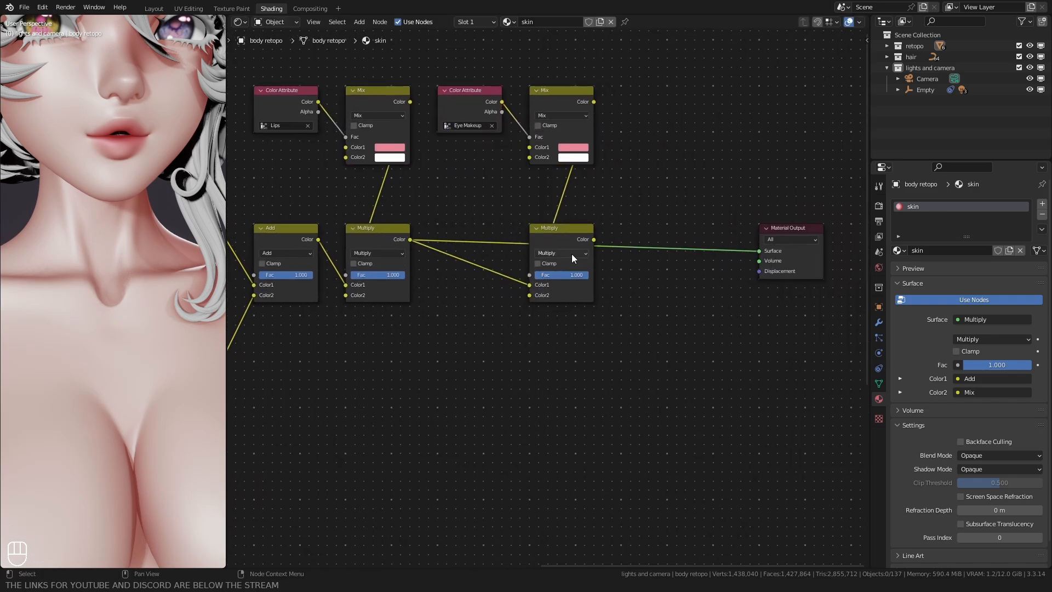
drag(764, 248, 764, 250)
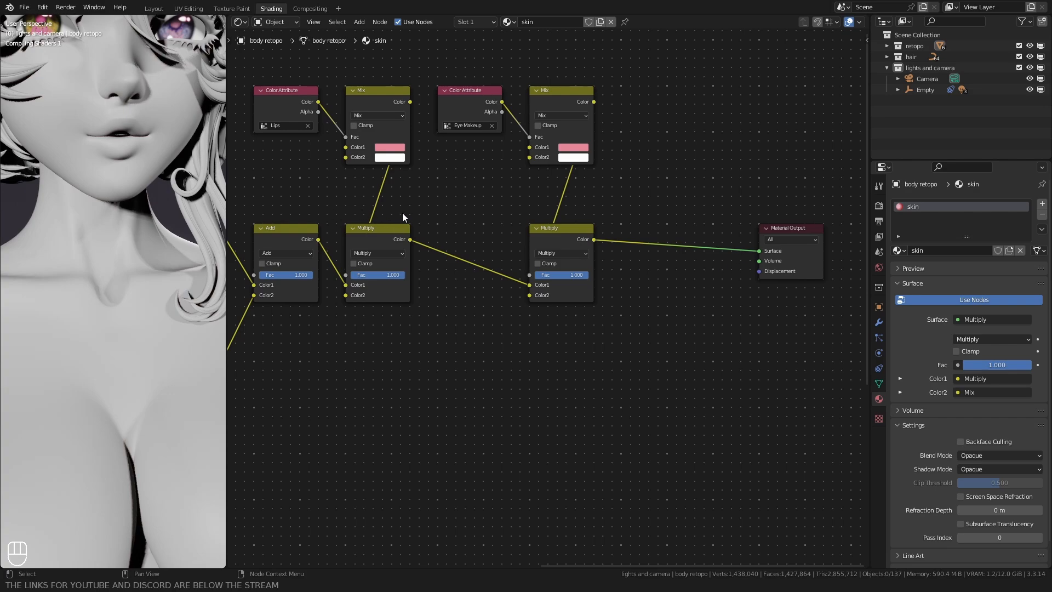
middle_drag(134, 182, 103, 192)
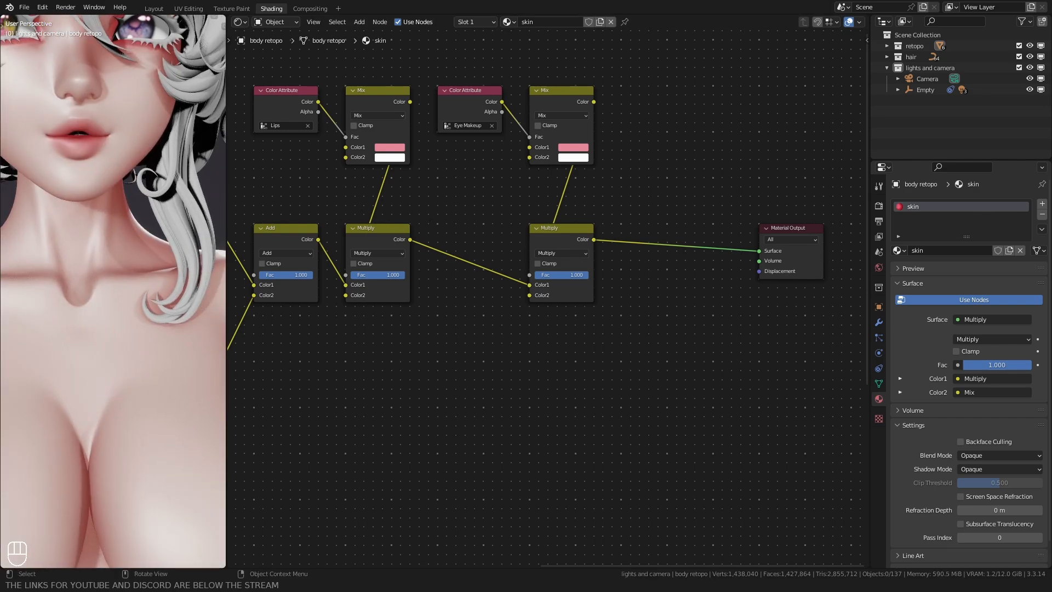
Step: Set Color1 of the Eye Makeup Mix node to hex 96477B
click(576, 149)
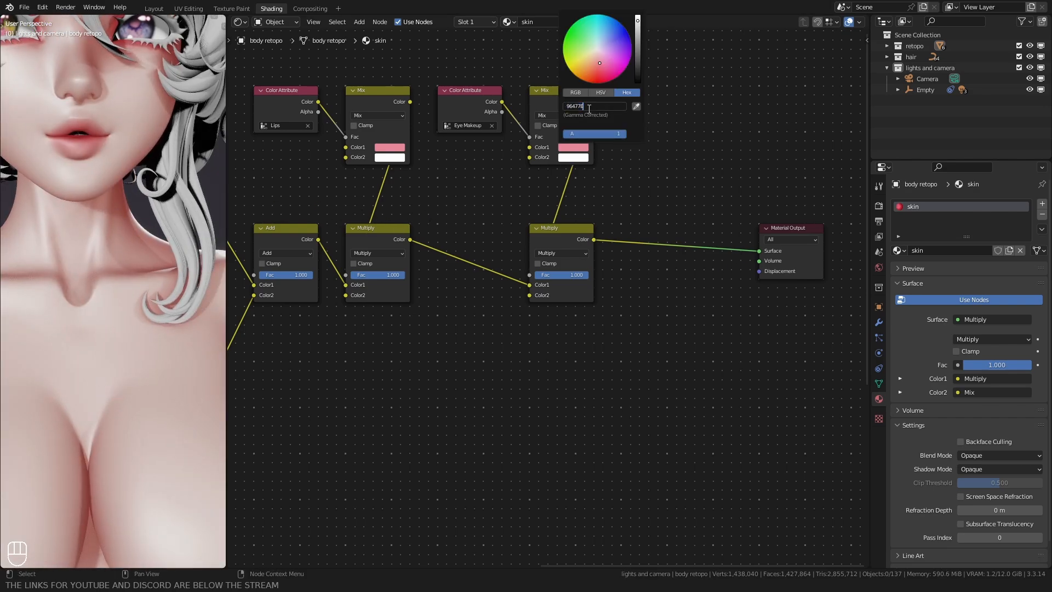
click(588, 108)
text(96477B)
key(Return)
middle_drag(71, 170, 70, 202)
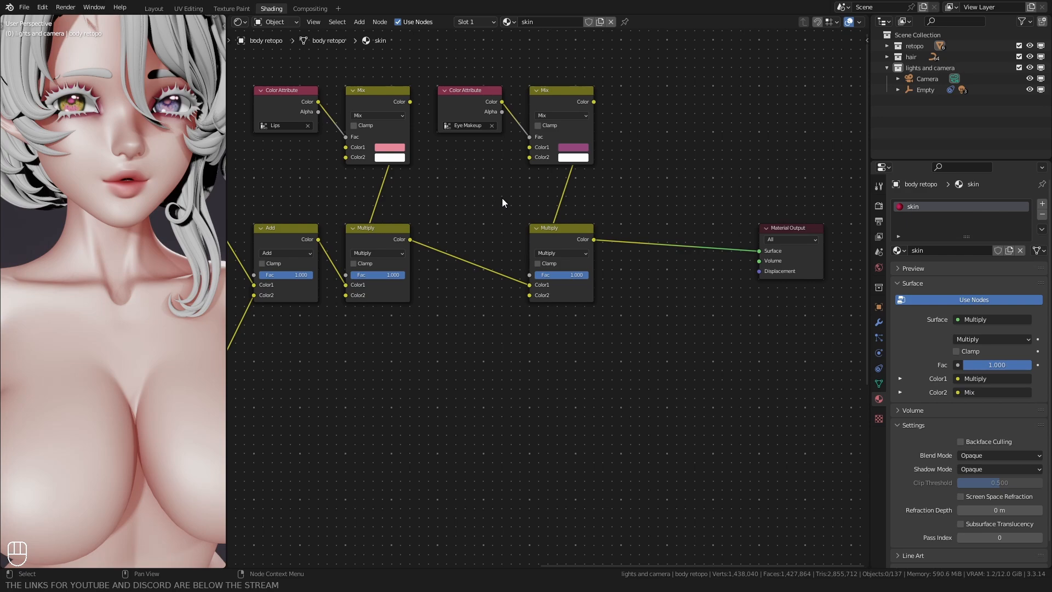
Step: Add a color attribute named Blush to the body mesh with the Face Corner domain and Color data type
click(152, 9)
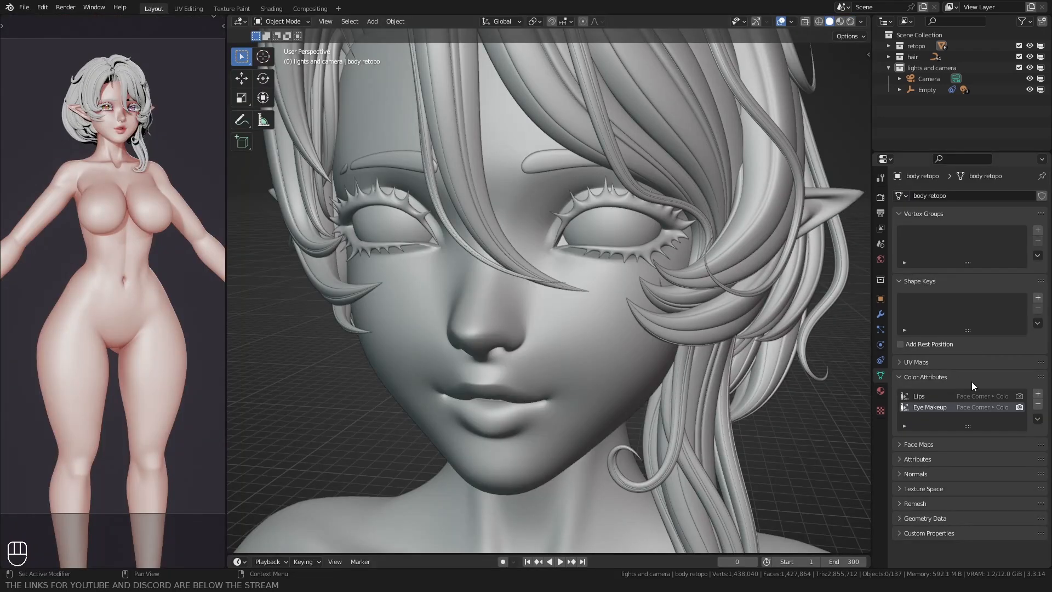
click(1038, 393)
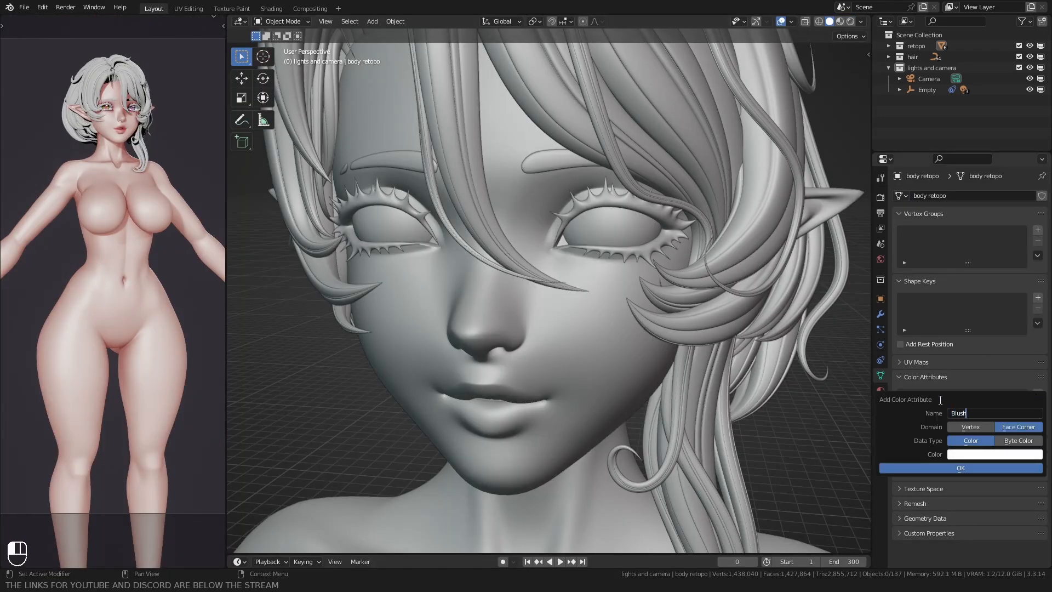
click(911, 466)
Step: In Vertex Paint mode, paint a black band across the nose and cheeks with the Draw brush at about 111 px radius
scroll(529, 272, up, 2)
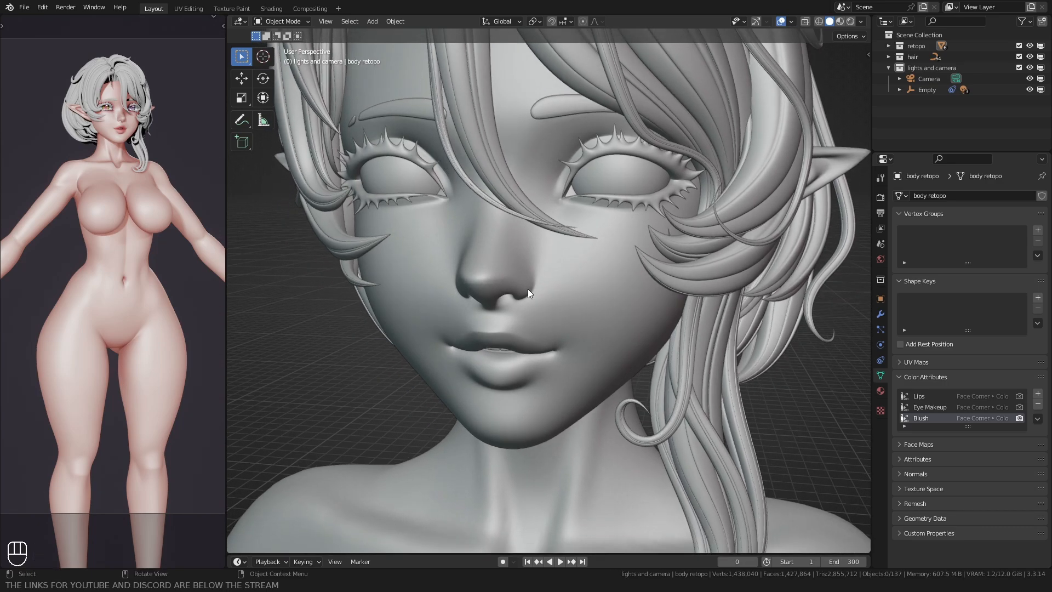
key(ctrl+Tab)
click(529, 215)
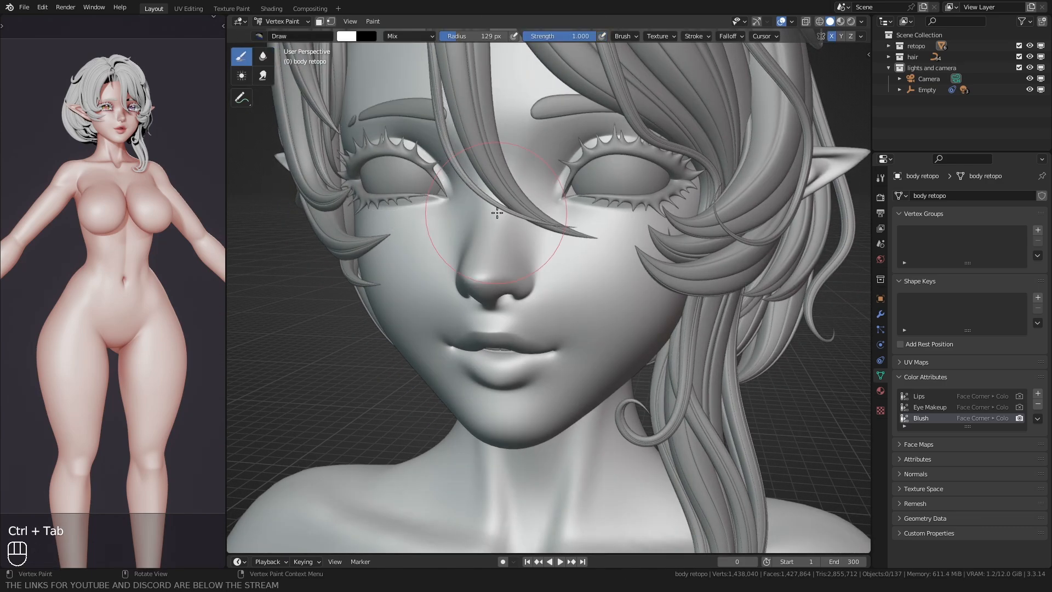
middle_drag(497, 212, 523, 240)
key(f)
click(514, 241)
ctrl+drag(514, 240, 630, 271)
mouse_move(633, 273)
middle_down()
mouse_move(644, 278)
mouse_move(629, 270)
middle_up()
mouse_move(629, 270)
ctrl+mouse_down()
mouse_move(565, 250)
mouse_move(634, 278)
ctrl+mouse_up()
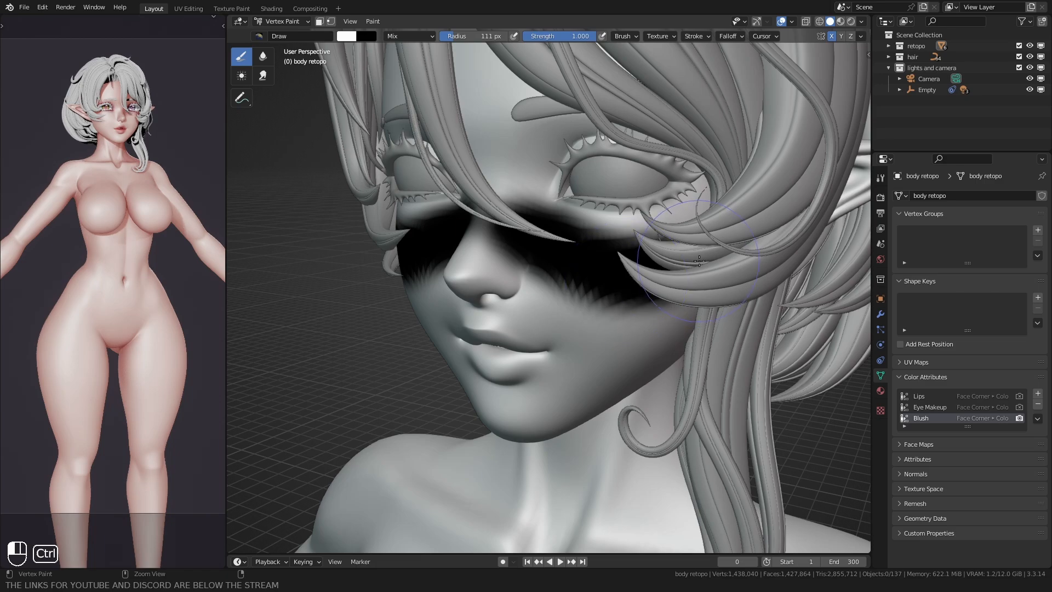
Step: Soften the blush paint across the nose and cheeks with the Blur brush at a radius of about 197 px
middle_drag(422, 175, 471, 191)
key(f)
click(575, 230)
key(f)
click(594, 236)
mouse_move(594, 236)
mouse_down()
mouse_move(573, 258)
mouse_move(617, 251)
mouse_move(520, 225)
mouse_move(492, 233)
mouse_move(652, 261)
mouse_up()
click(263, 57)
key(f)
click(595, 235)
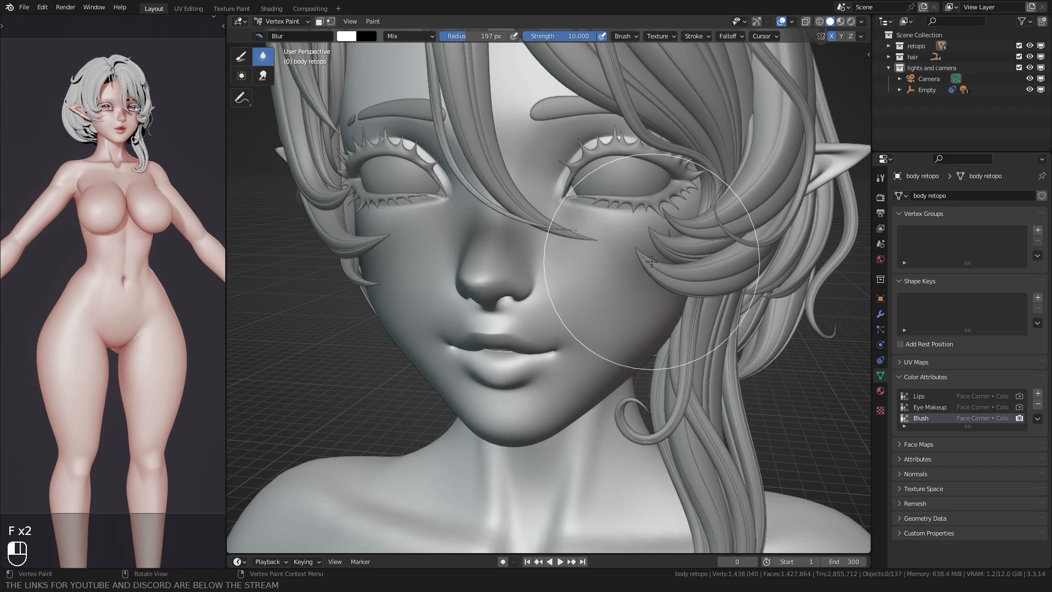
Step: Return to Object Mode and, in the Shading workspace, make room for more nodes before the Material Output node
key(ctrl+Tab)
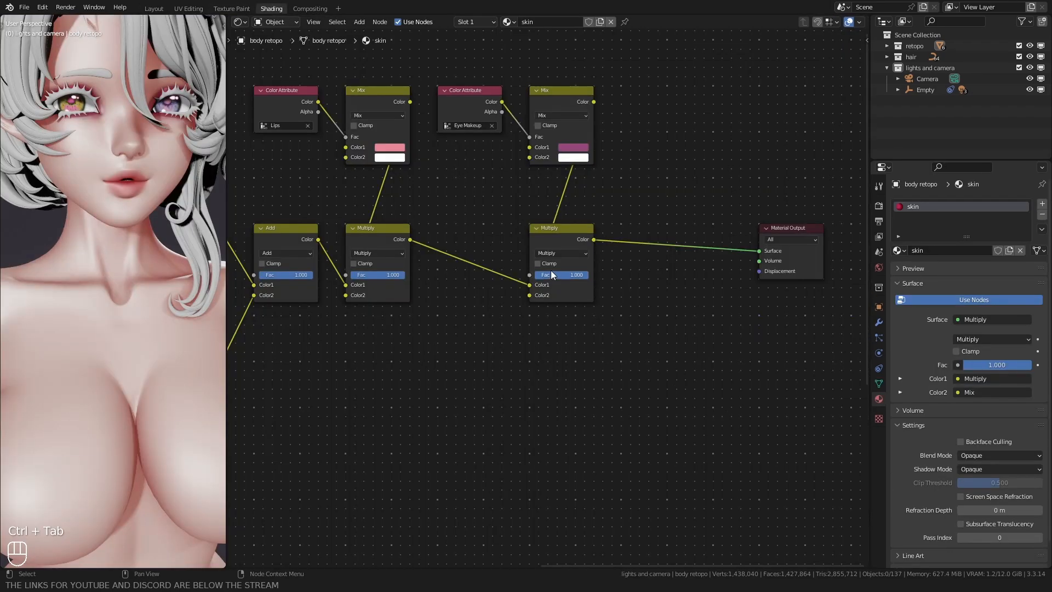
scroll(504, 249, down, 2)
middle_drag(698, 251, 624, 220)
click(644, 280)
key(g)
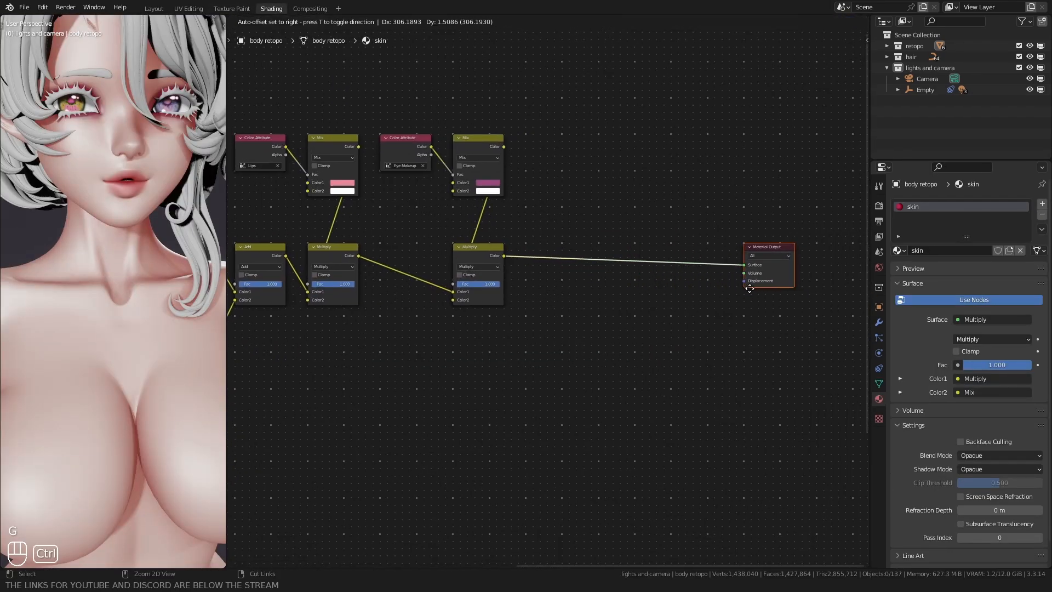
ctrl+click(748, 288)
Step: Duplicate the Eye Makeup Color Attribute, Mix and Multiply nodes and link the original Multiply output into the copied Multiply's Color1
click(400, 142)
key(shift+d)
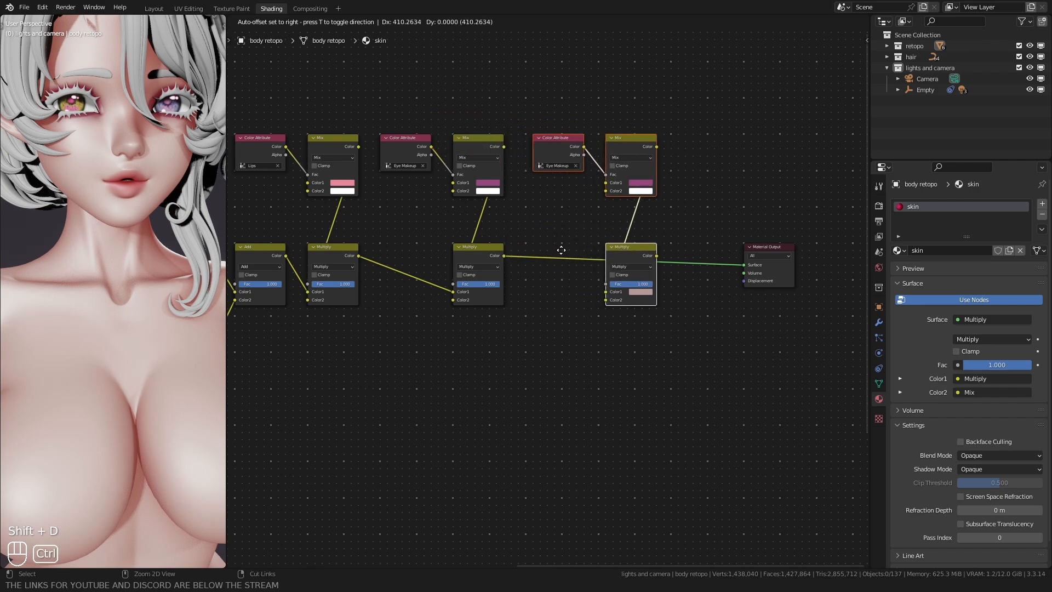
click(642, 258)
scroll(548, 251, up, 2)
drag(494, 243, 617, 289)
Step: Set the duplicated Color Attribute node to Blush and connect the new Multiply node to the Material Output's Surface
click(550, 116)
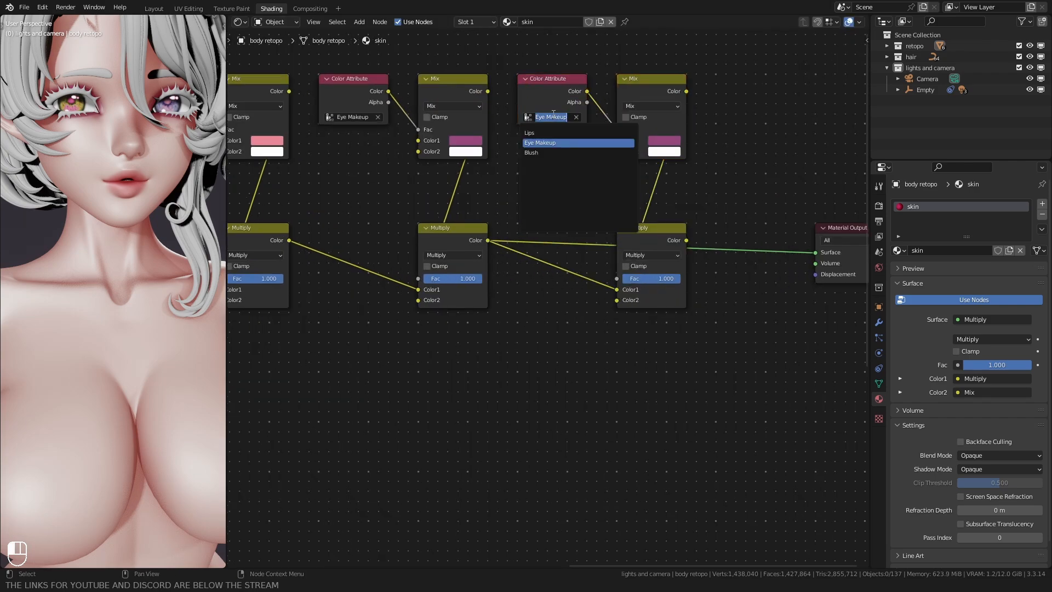
click(548, 151)
drag(707, 242, 815, 252)
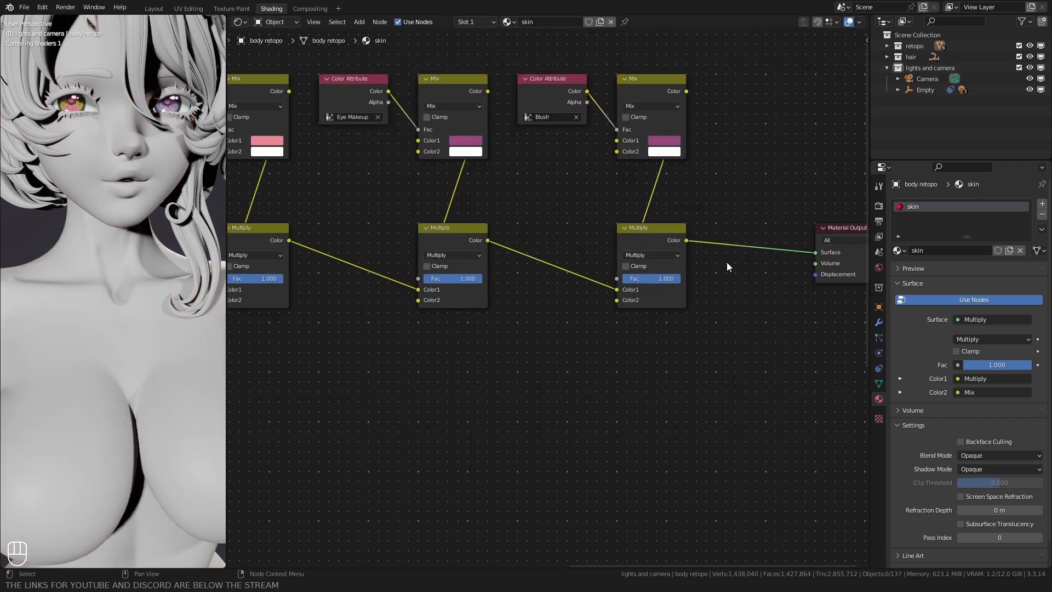
Step: Set Color1 of the blush Mix node to hex E6C6C4, then test the blush Multiply's Fac and leave it at 1.000
middle_drag(173, 350, 138, 359)
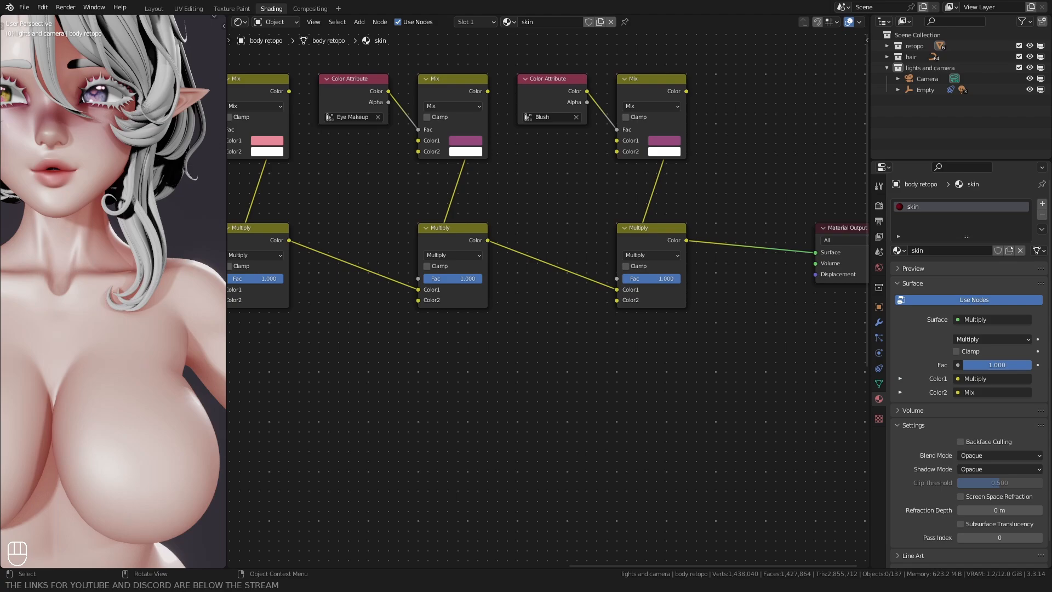
click(664, 141)
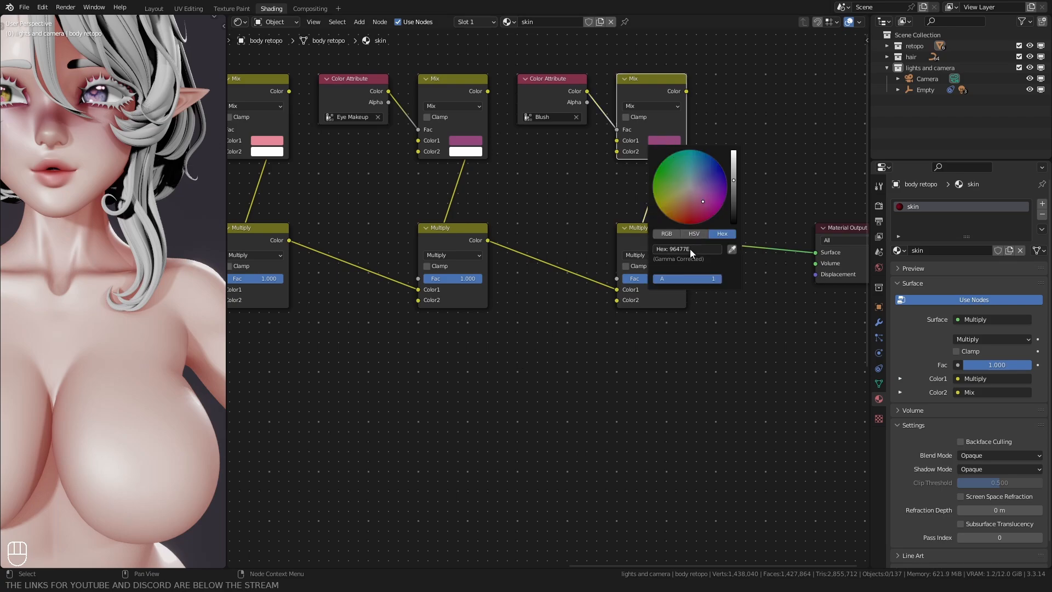
click(691, 248)
text(E6C6C4)
key(Return)
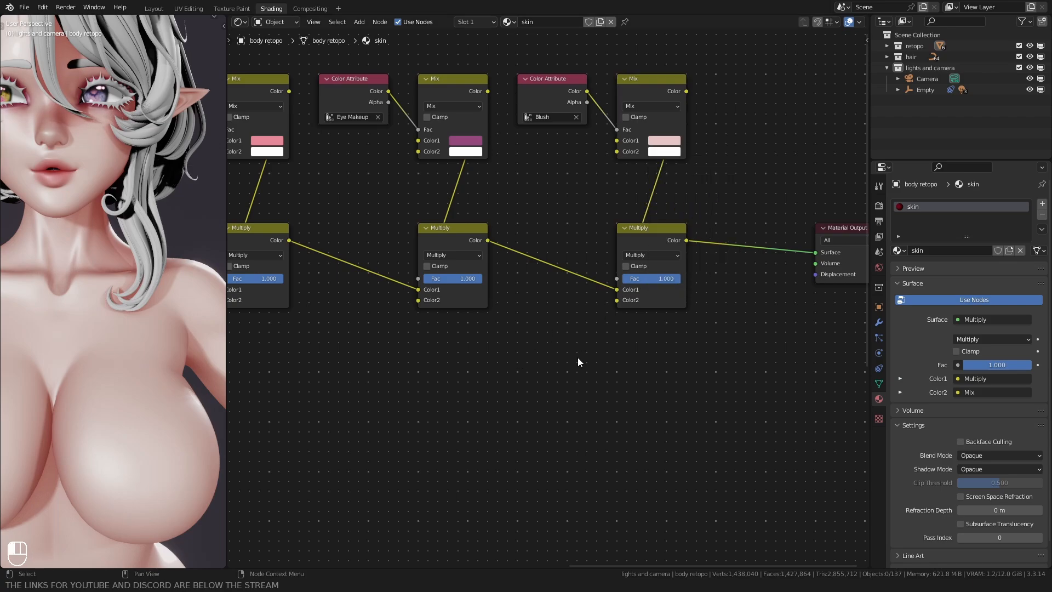
middle_drag(60, 190, 113, 194)
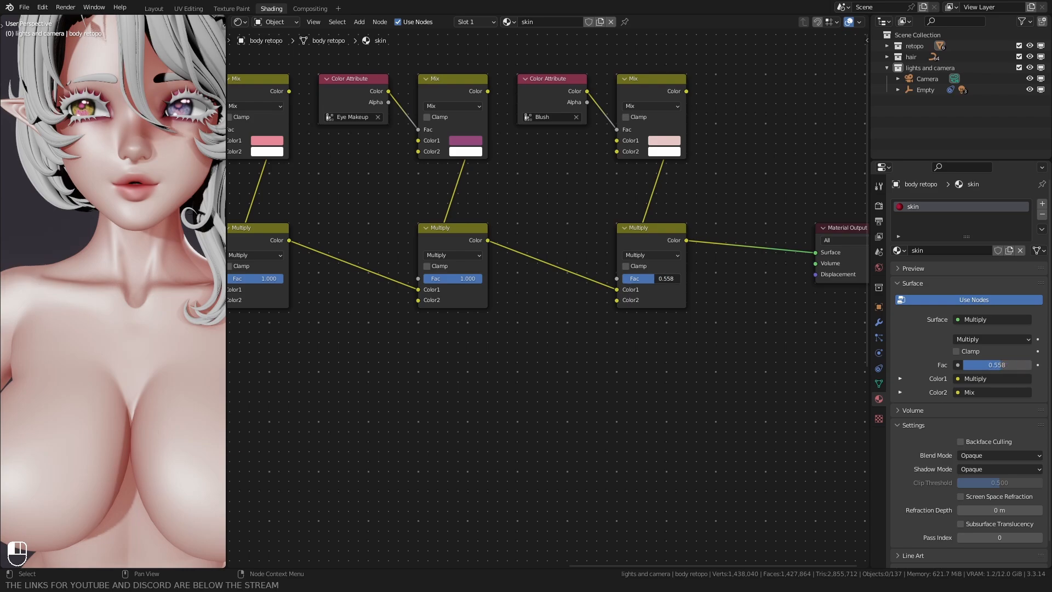
drag(654, 278, 681, 278)
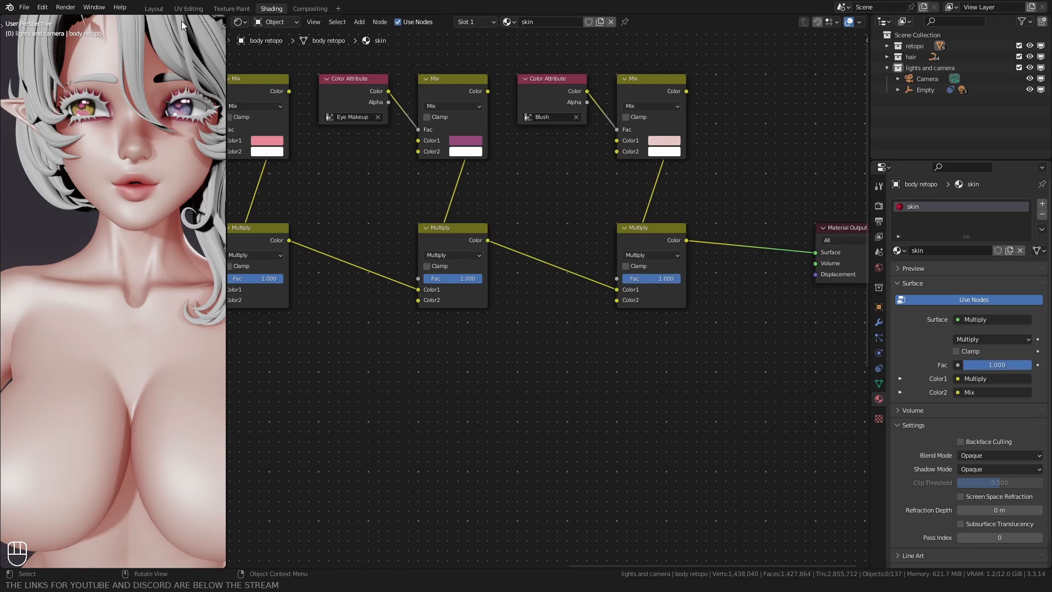
Step: In the Layout workspace, touch up the Blush attribute with the Draw brush in Vertex Paint mode, then return to Object Mode
click(154, 8)
key(ctrl+Tab)
click(528, 228)
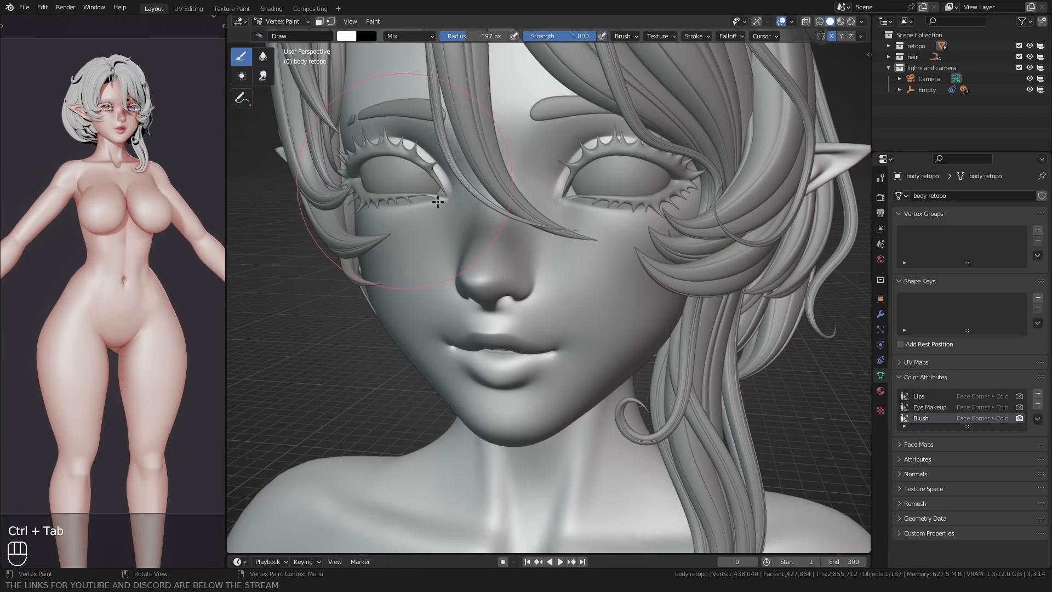
key(f)
click(584, 255)
mouse_move(600, 257)
ctrl+mouse_down()
mouse_move(651, 267)
mouse_move(601, 270)
mouse_move(584, 251)
ctrl+mouse_up()
key(f)
click(655, 256)
scroll(531, 296, down, 1)
key(ctrl+Tab)
click(383, 328)
click(353, 341)
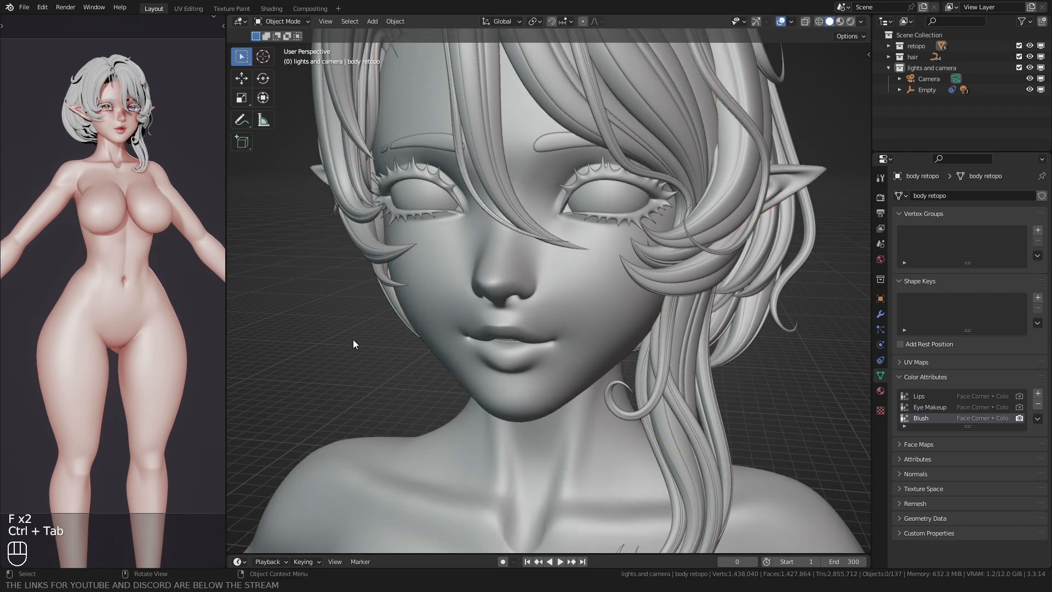
Step: Check the blush on the character in Rendered shading, then return the viewport to Solid shading
key(z)
click(432, 295)
scroll(416, 296, down, 5)
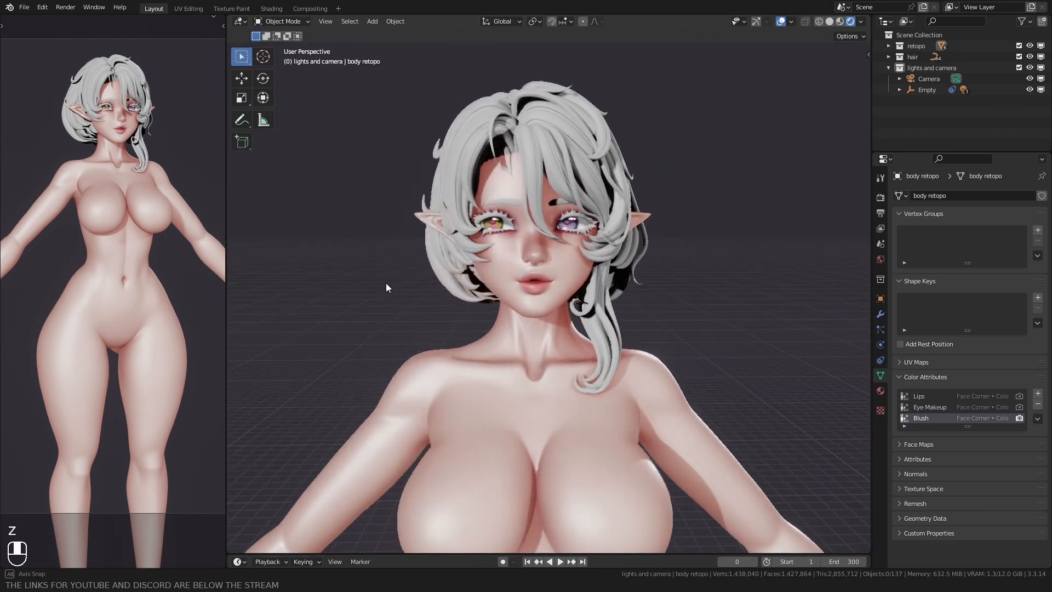
scroll(385, 283, up, 3)
key(z)
click(511, 281)
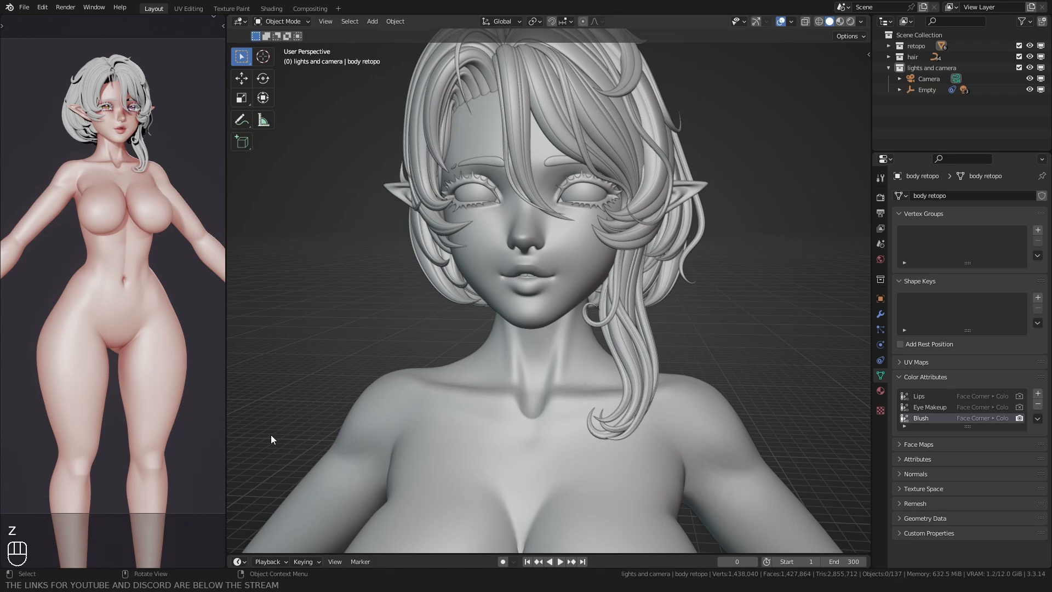
Step: Start adding another color attribute to the body mesh
click(1037, 394)
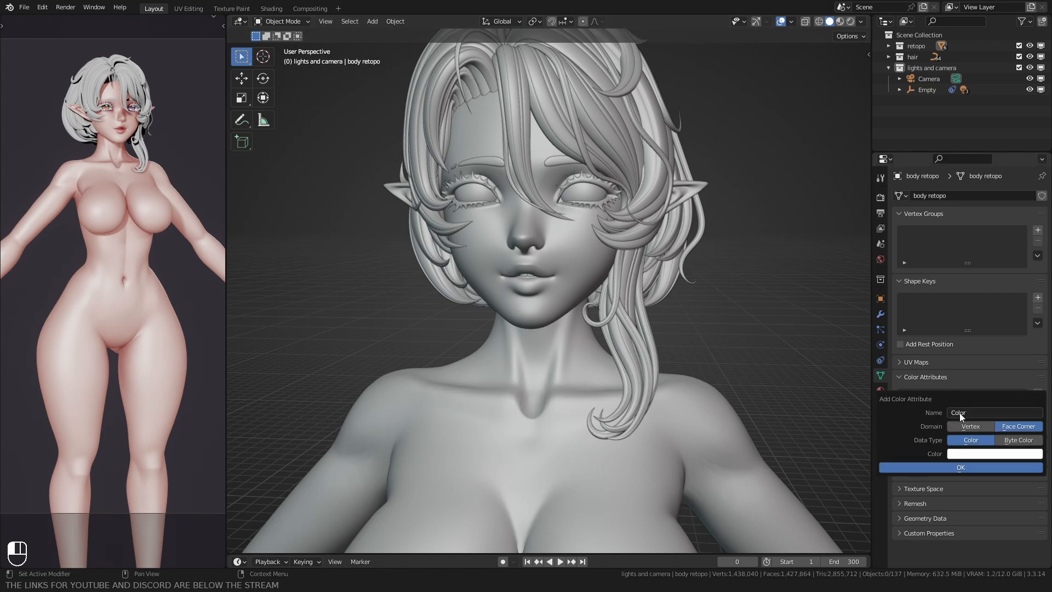
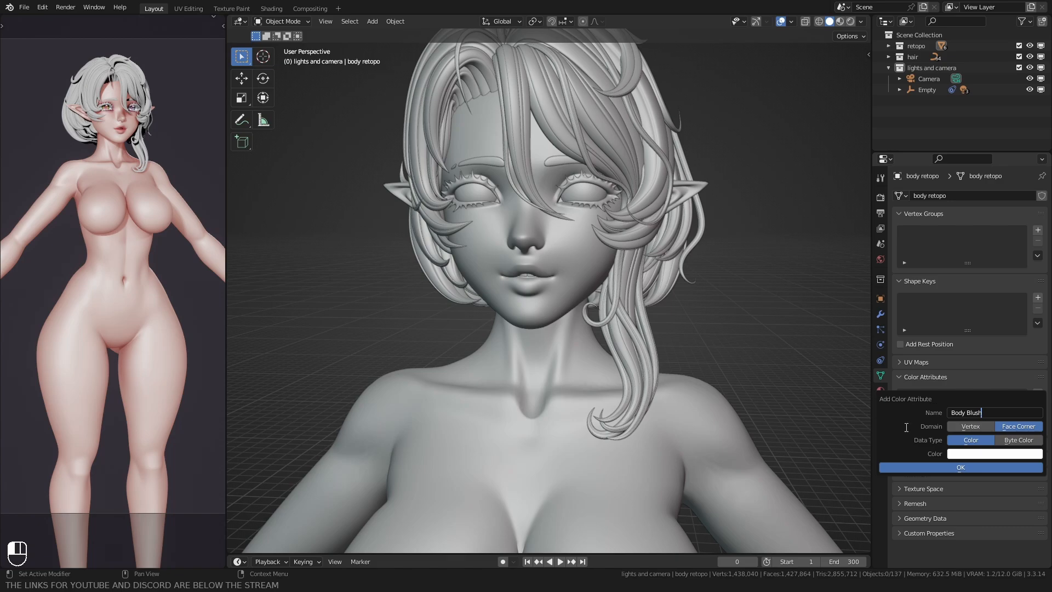
Step: Add a Body Blush color attribute with Face Corner domain and Color data type, then put the body mesh into Vertex Paint mode
click(896, 467)
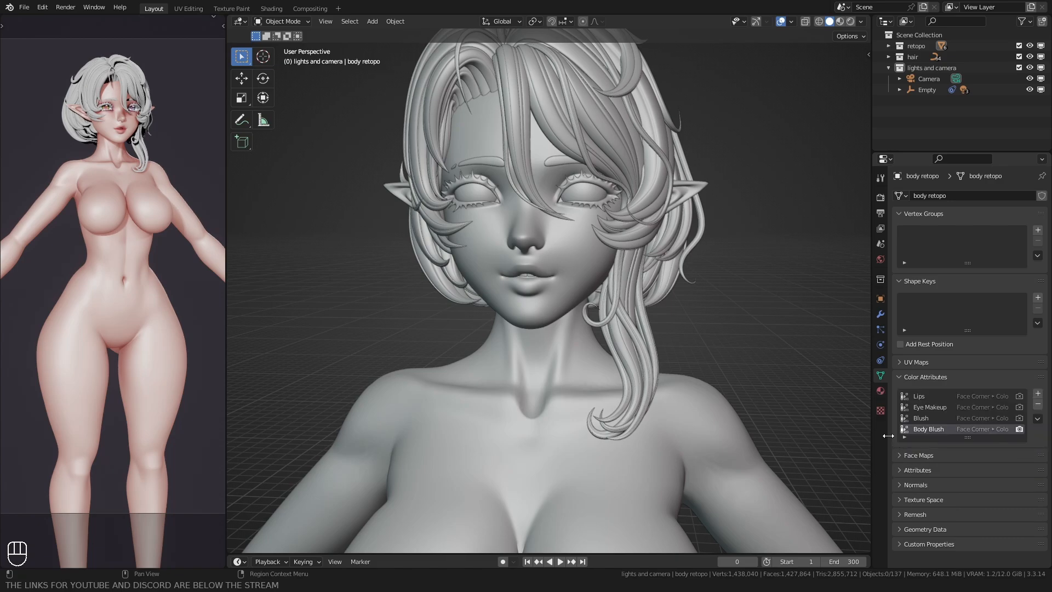
scroll(417, 292, down, 1)
shift+middle_drag(417, 292, 444, 241)
middle_drag(444, 241, 438, 262)
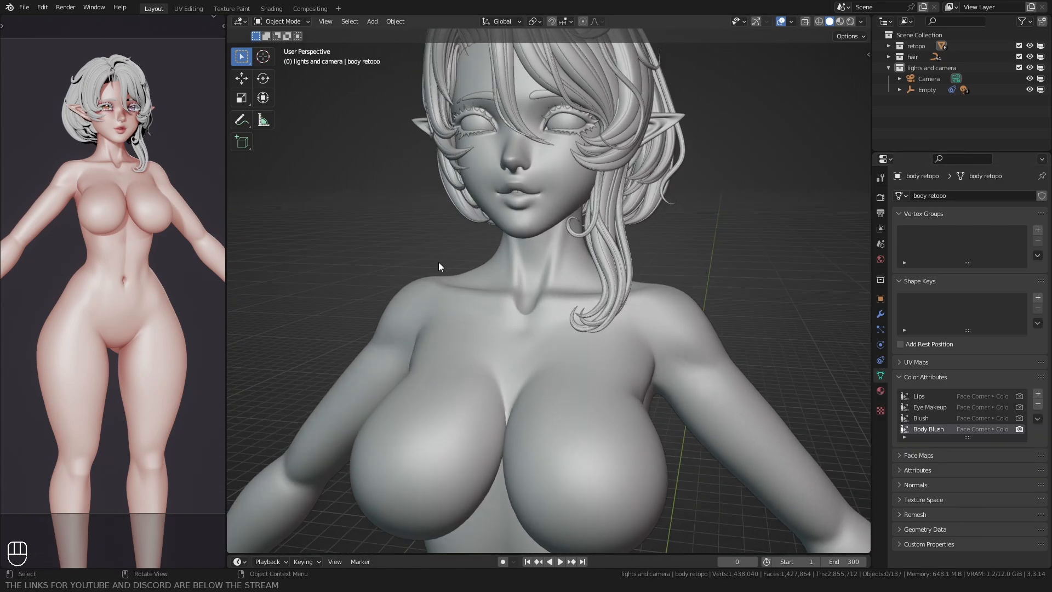
click(523, 298)
key(ctrl+Tab)
click(572, 213)
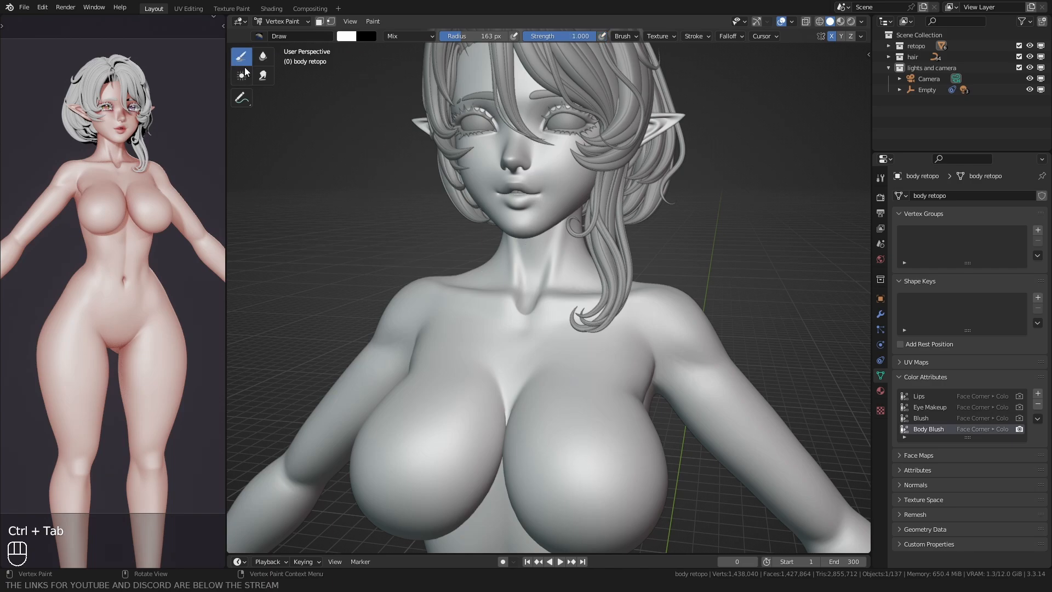
Step: Paint black Body Blush patches on both shoulders with a resized Draw brush
scroll(509, 236, down, 4)
middle_drag(618, 236, 465, 241)
shift+middle_drag(466, 241, 477, 263)
scroll(483, 235, up, 4)
key(f)
key(f)
ctrl+drag(508, 234, 504, 264)
Step: Paint the pointed ears black on the Body Blush attribute with the Draw brush
scroll(503, 263, down, 2)
middle_drag(449, 257, 517, 238)
shift+middle_drag(520, 131, 539, 255)
scroll(540, 254, up, 3)
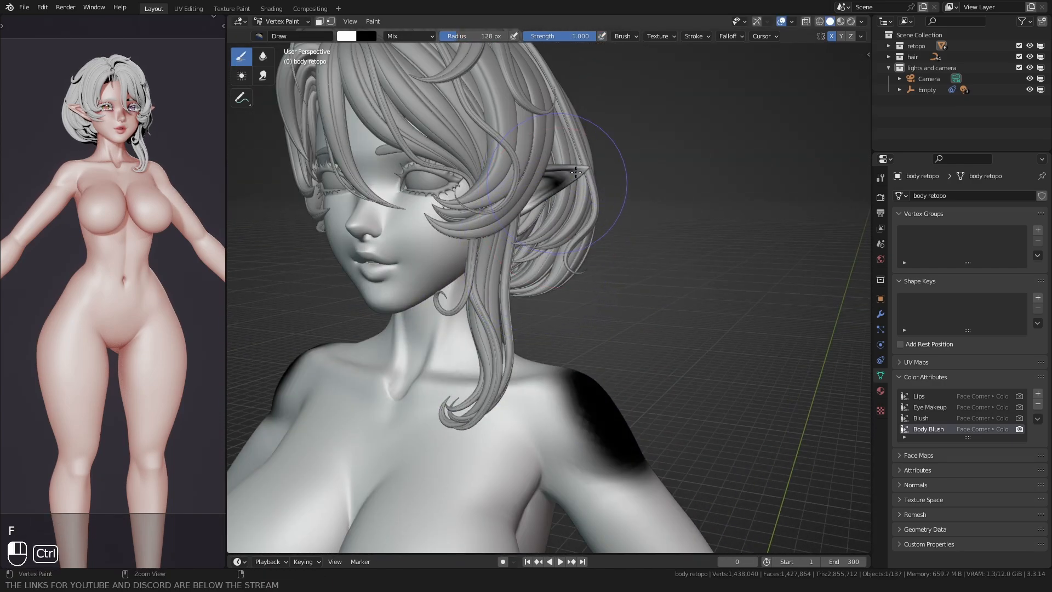
middle_drag(595, 166, 472, 231)
key(f)
click(454, 230)
ctrl+drag(497, 219, 498, 219)
Step: Paint further black Body Blush patches around the elbows, resizing the Draw brush to fit
scroll(493, 230, down, 2)
mouse_move(421, 341)
shift+middle_down()
mouse_move(524, 239)
mouse_move(484, 331)
mouse_move(382, 357)
mouse_move(460, 280)
shift+middle_up()
mouse_move(460, 279)
middle_down()
mouse_move(489, 306)
mouse_move(415, 312)
middle_up()
scroll(490, 307, up, 3)
scroll(438, 306, down, 2)
key(f)
key(f)
ctrl+drag(582, 256, 569, 261)
middle_drag(554, 264, 575, 280)
Step: Paint black Body Blush patches over the front of both knees with a brush radius of 122 px
key(f)
click(588, 282)
ctrl+drag(613, 282, 621, 290)
scroll(621, 291, down, 3)
mouse_move(621, 290)
shift+middle_down()
mouse_move(643, 186)
mouse_move(438, 230)
mouse_move(400, 225)
shift+middle_up()
shift+middle_drag(559, 372, 544, 237)
scroll(544, 237, up, 1)
scroll(544, 237, up, 1)
Step: Paint black Body Blush patches on the outer ankles with a brush radius of 97 px
key(f)
click(519, 237)
mouse_move(552, 162)
ctrl+mouse_down()
mouse_move(554, 204)
mouse_move(547, 171)
ctrl+mouse_up()
scroll(547, 180, down, 2)
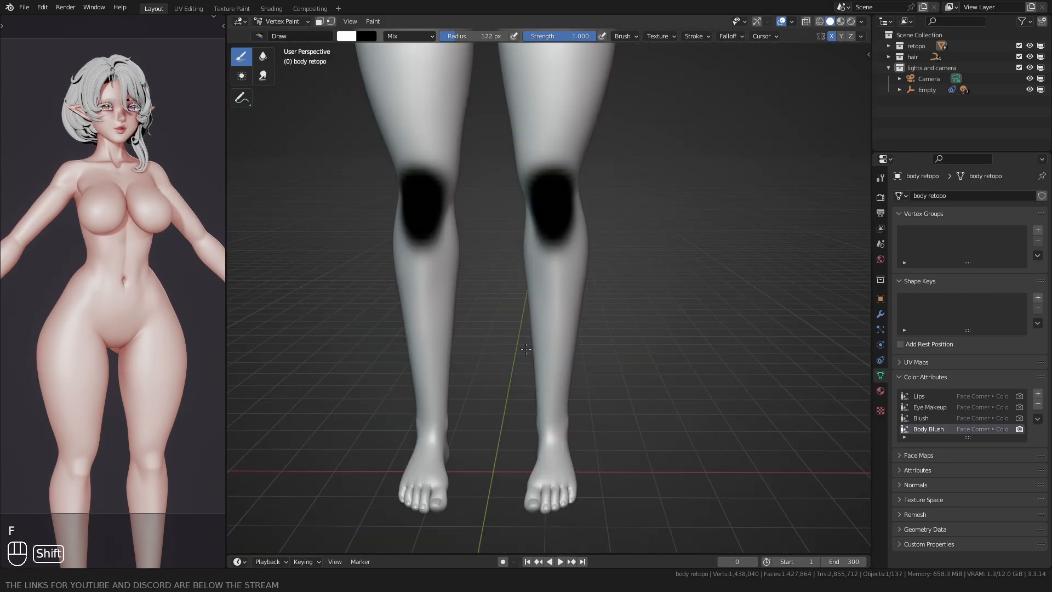
shift+middle_drag(570, 323, 569, 241)
mouse_move(581, 329)
middle_down()
mouse_move(475, 306)
mouse_move(465, 266)
middle_up()
scroll(493, 285, up, 3)
key(f)
click(582, 315)
ctrl+drag(585, 305, 584, 318)
middle_drag(472, 315, 632, 336)
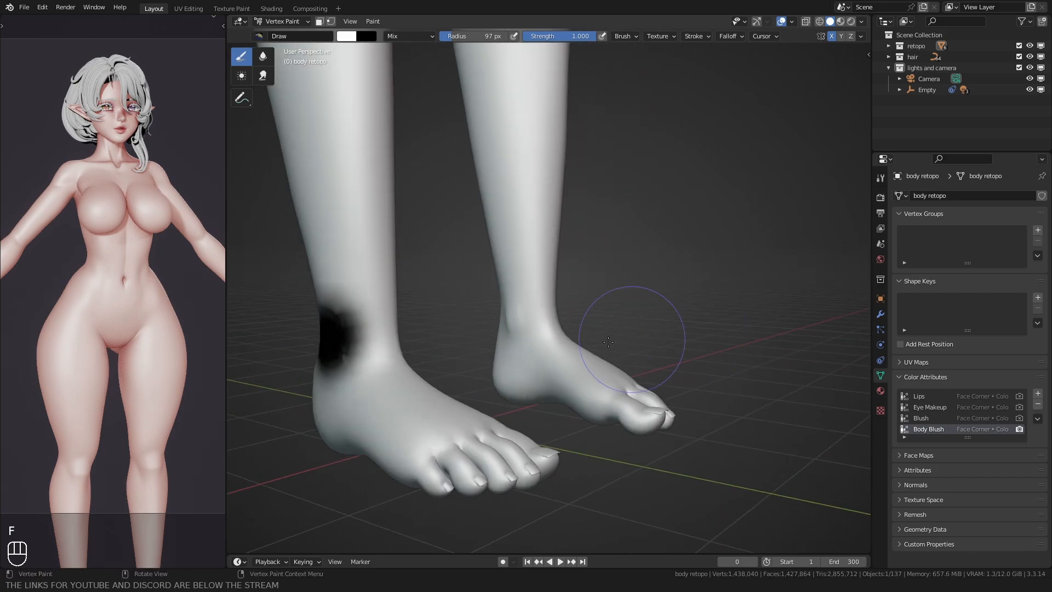
Step: Paint black Body Blush patches on the heels and balls of the feet with a 70 px brush
scroll(526, 326, up, 2)
ctrl+drag(505, 315, 500, 328)
scroll(504, 340, down, 2)
mouse_move(507, 361)
middle_down()
mouse_move(471, 266)
mouse_move(512, 337)
middle_up()
ctrl+click(515, 348)
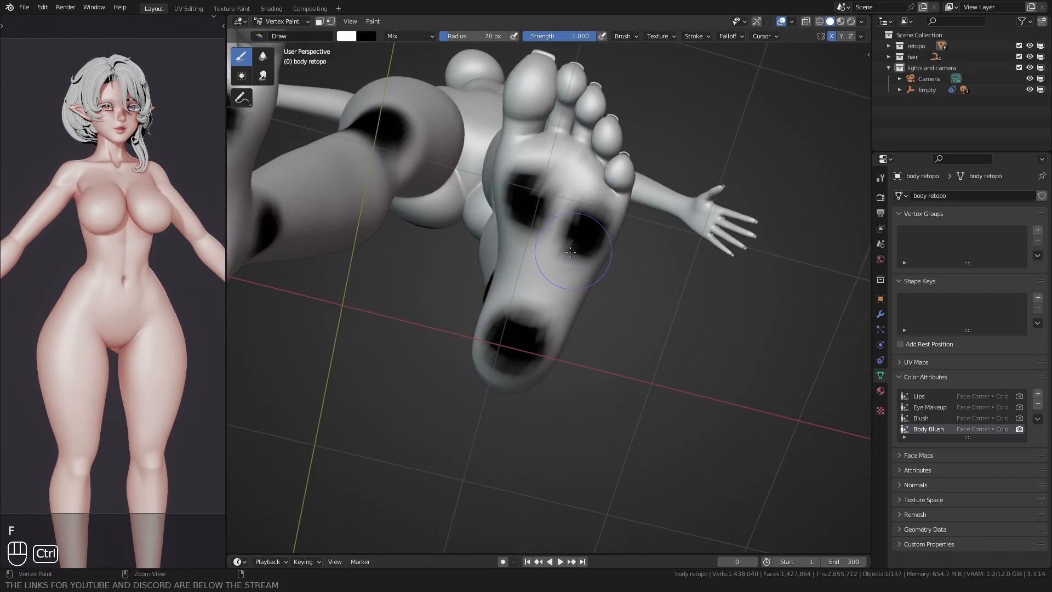
scroll(570, 251, down, 3)
Step: Check the Draw brush's advanced settings, then paint the toes black with the brush radius at 125 px
click(880, 178)
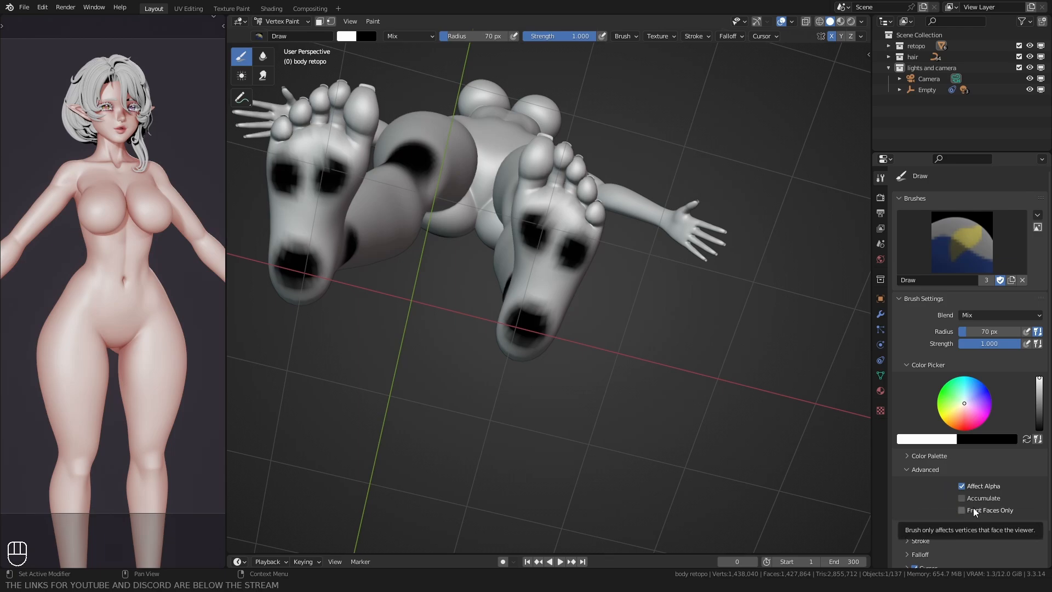
middle_drag(548, 263, 515, 400)
key(f)
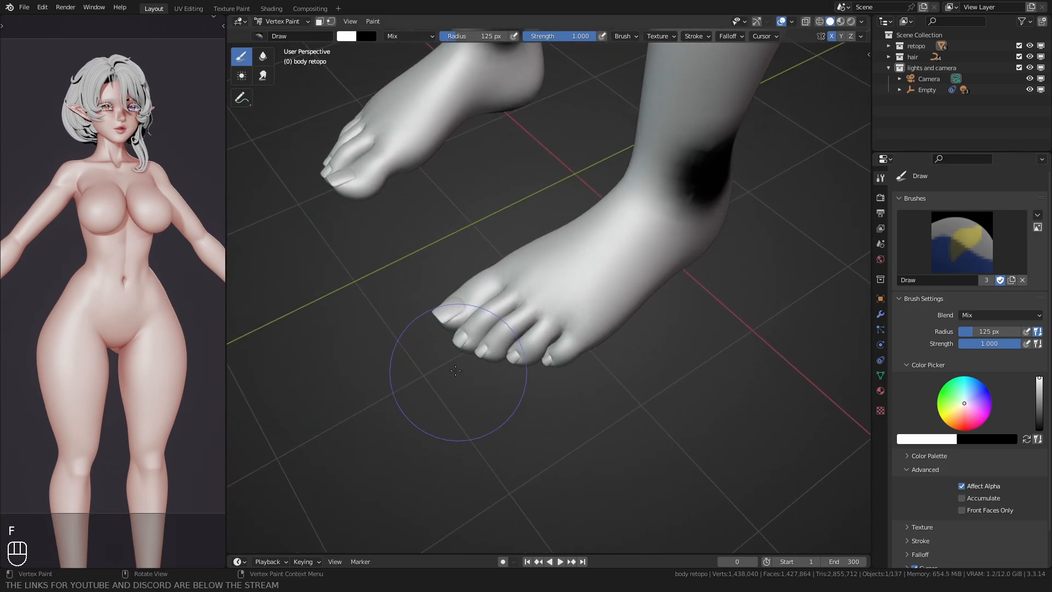
click(537, 373)
ctrl+drag(449, 326, 477, 352)
middle_drag(411, 305, 501, 381)
ctrl+click(464, 309)
Step: Paint the fingertips of both hands black on the Body Blush attribute
mouse_move(466, 306)
middle_down()
mouse_move(515, 340)
mouse_move(589, 235)
mouse_move(614, 312)
mouse_move(515, 328)
mouse_move(509, 311)
mouse_move(482, 351)
middle_up()
scroll(515, 328, up, 4)
scroll(482, 351, up, 3)
mouse_move(482, 350)
middle_down()
mouse_move(501, 279)
mouse_move(492, 229)
mouse_move(453, 289)
mouse_move(556, 416)
middle_up()
scroll(515, 220, down, 5)
scroll(453, 289, down, 2)
Step: Soften the painted shoulder patches with the Blur brush at a radius of 115 px
click(266, 63)
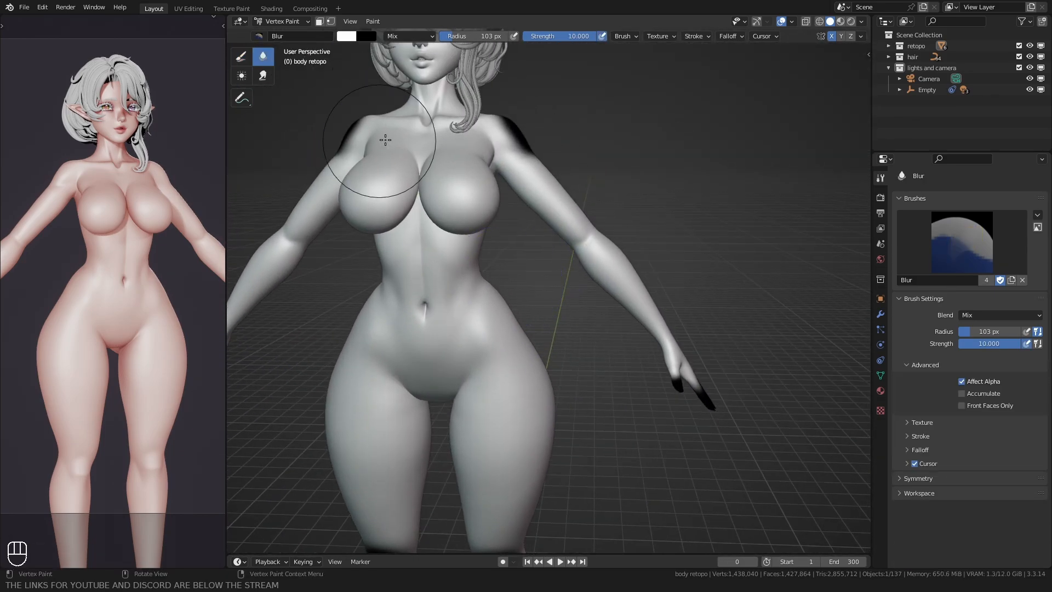
middle_drag(385, 140, 502, 295)
key(f)
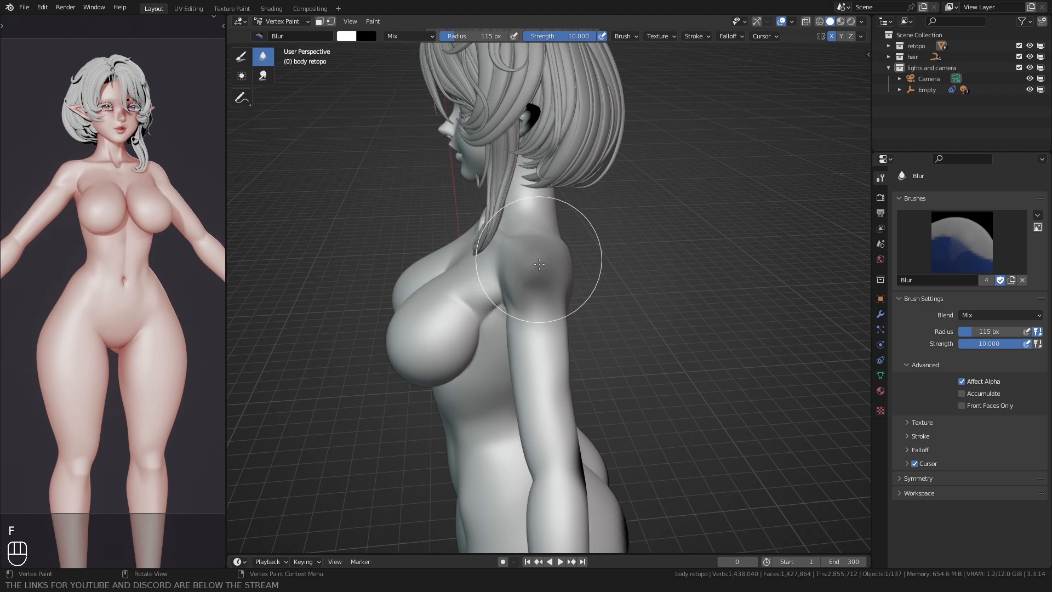
middle_drag(539, 264, 453, 150)
drag(412, 236, 415, 235)
shift+middle_drag(499, 378, 453, 188)
Step: Blur the painted blush areas on the arms and hands, resizing the brush as needed
key(f)
drag(548, 290, 540, 289)
click(544, 290)
shift+middle_drag(340, 301, 474, 275)
mouse_move(403, 266)
middle_down()
mouse_move(411, 305)
mouse_move(635, 310)
middle_up()
middle_drag(725, 301, 372, 268)
drag(366, 266, 380, 301)
middle_drag(380, 300, 646, 329)
Step: Soften the blush patches on both knees with a resized Blur brush
scroll(580, 361, down, 3)
shift+middle_drag(516, 411, 475, 263)
key(f)
click(455, 267)
drag(451, 266, 447, 263)
mouse_move(460, 350)
shift+middle_down()
mouse_move(478, 241)
mouse_move(638, 202)
shift+middle_up()
Step: Soften the blush patches on the ankles with the Blur brush at a radius of 106 px
middle_drag(712, 329, 594, 306)
key(f)
click(609, 301)
drag(610, 302, 608, 305)
middle_drag(608, 304, 764, 285)
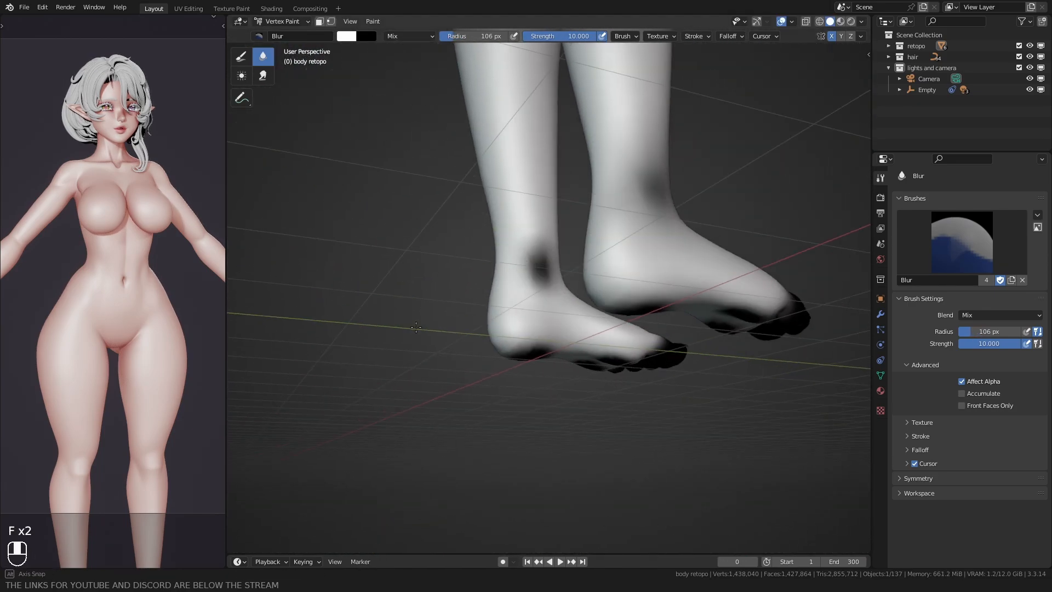
drag(548, 267, 546, 273)
middle_drag(546, 274, 492, 148)
Step: Blur the blush on the soles and toes with the brush enlarged to 129 px, then return to Object Mode
drag(437, 277, 580, 235)
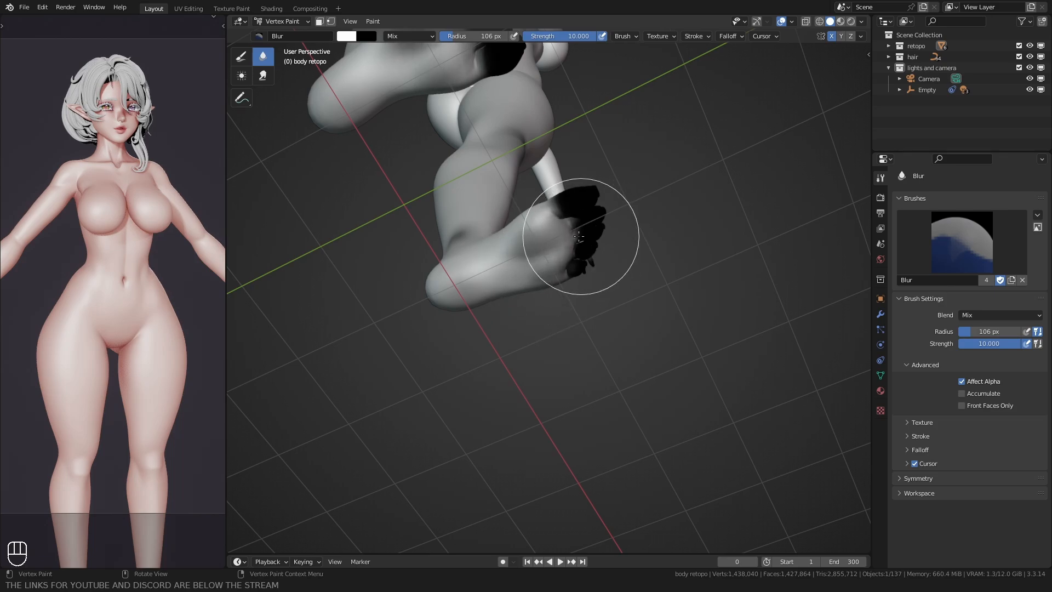
key(f)
click(591, 220)
mouse_move(591, 221)
middle_down()
mouse_move(466, 345)
mouse_move(453, 381)
middle_up()
mouse_move(452, 381)
mouse_down()
mouse_move(524, 364)
mouse_move(487, 377)
mouse_up()
middle_drag(487, 378, 401, 254)
key(f)
click(481, 244)
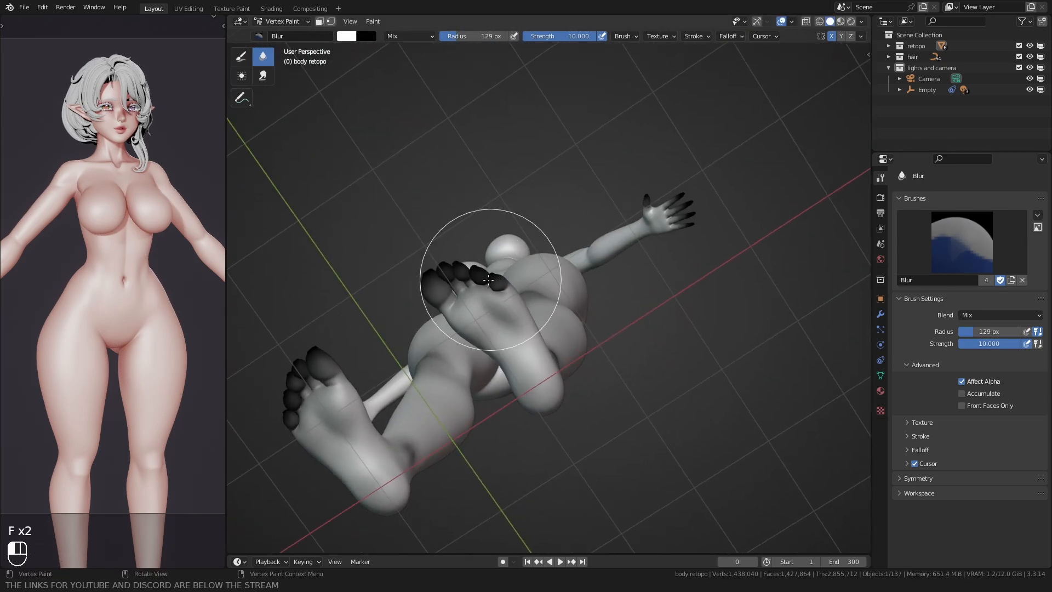
mouse_move(482, 244)
middle_down()
mouse_move(440, 322)
mouse_move(482, 306)
middle_up()
key(ctrl+Tab)
click(455, 296)
scroll(439, 326, down, 6)
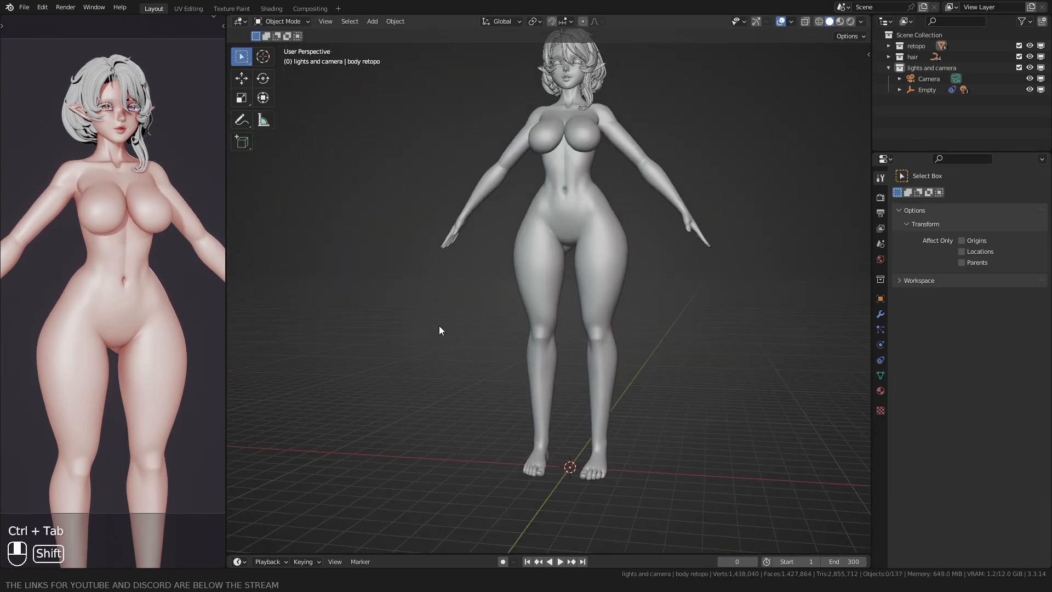
Step: In the Shading workspace, move the skin material's Material Output away from the last Multiply to make room for more nodes
click(270, 9)
scroll(491, 257, down, 1)
middle_drag(491, 257, 376, 252)
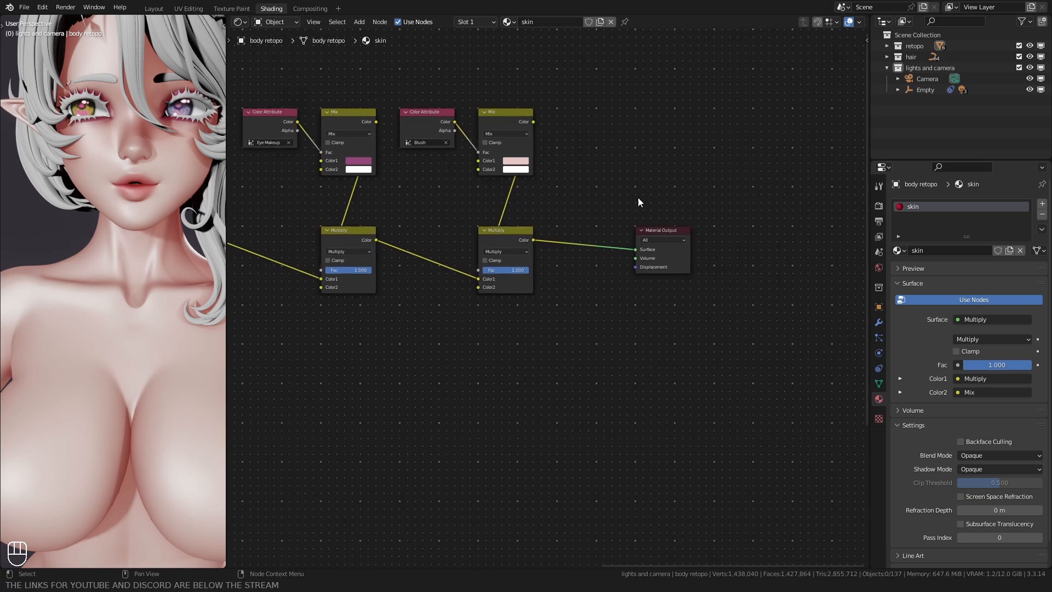
click(540, 263)
key(g)
middle_drag(638, 203, 562, 233)
ctrl+click(658, 304)
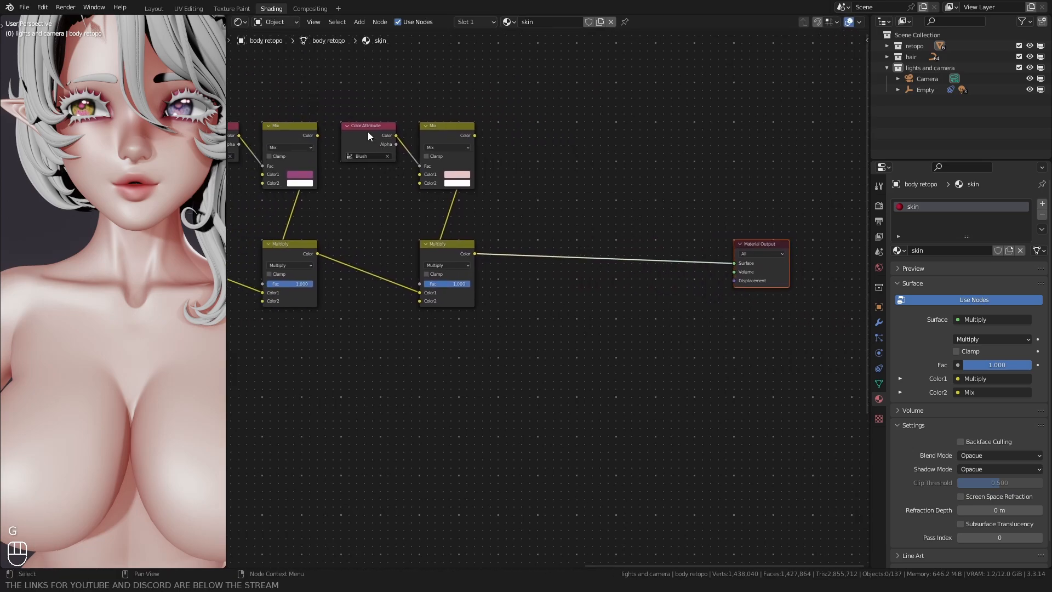
Step: Duplicate the Blush Color Attribute, Mix and Multiply nodes, and link the original Multiply's Color to the copied Multiply's Color1
click(367, 132)
shift+click(444, 136)
shift+click(462, 252)
key(shift+d)
click(554, 247)
scroll(553, 247, up, 1)
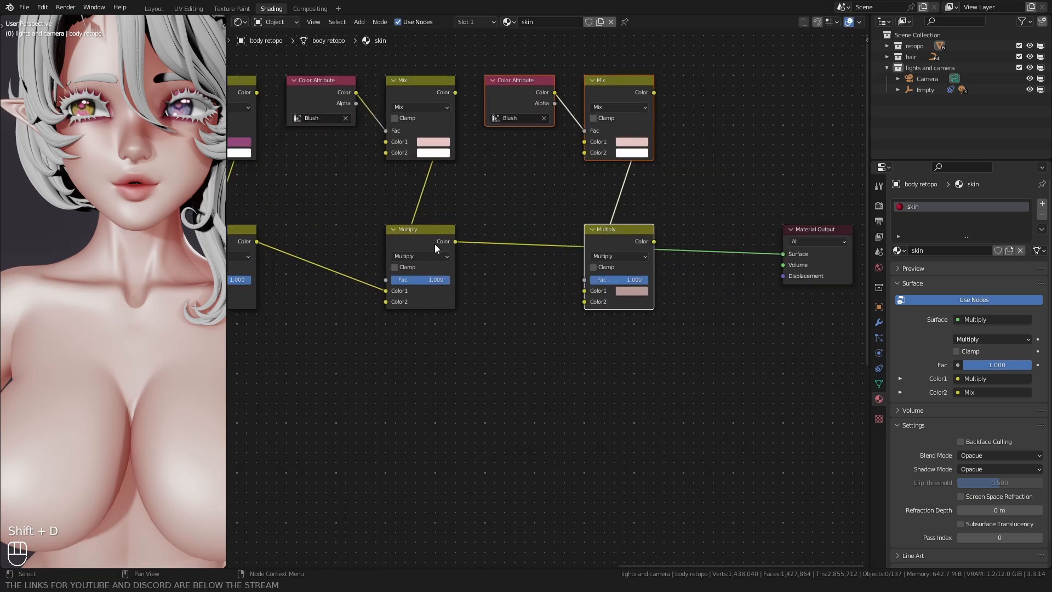
drag(583, 287, 585, 290)
Step: Set the copied Color Attribute to Body Blush, link its Multiply to the output's Surface, and pick a stronger pink for Mix Color1
click(518, 118)
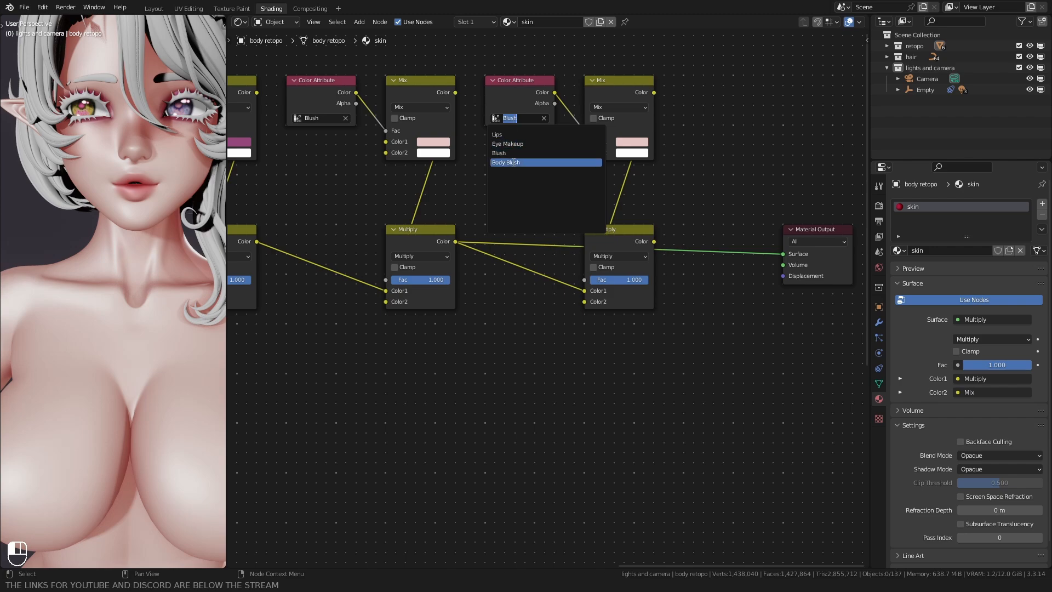
click(525, 163)
drag(774, 255, 776, 254)
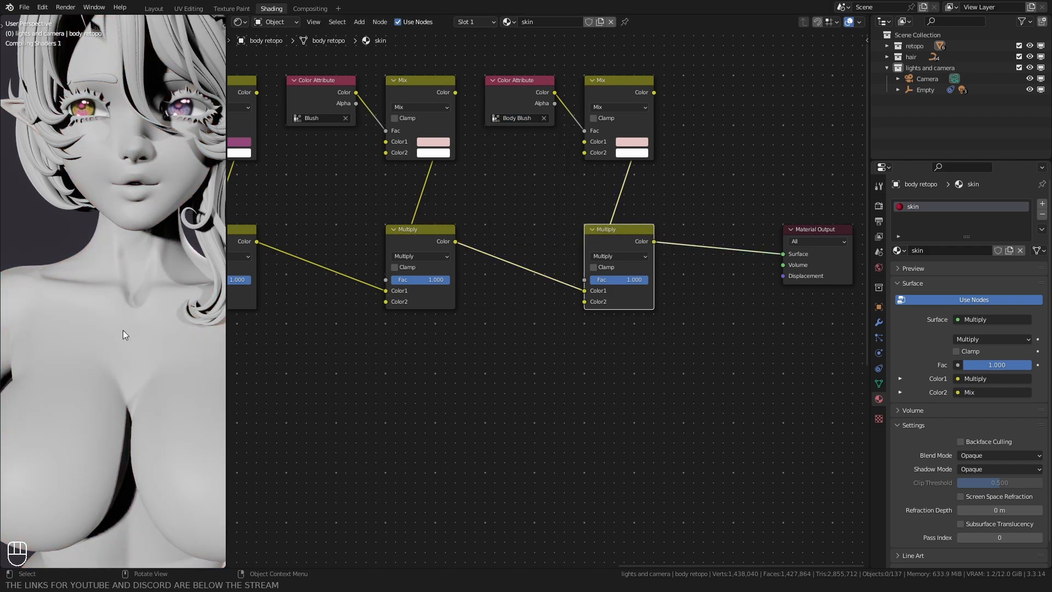
click(629, 143)
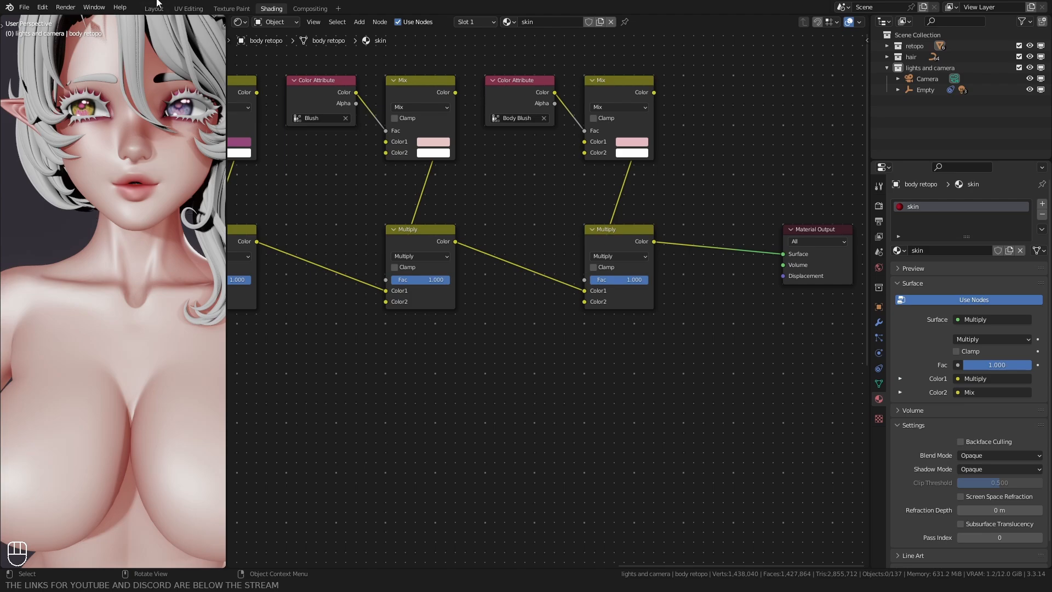
Step: Inspect the body blush across the whole character in the Layout workspace with Rendered shading
click(155, 7)
key(z)
click(425, 304)
mouse_move(458, 370)
shift+middle_down()
mouse_move(432, 294)
mouse_move(433, 230)
shift+middle_up()
scroll(439, 236, up, 4)
mouse_move(487, 277)
middle_down()
mouse_move(504, 281)
mouse_move(455, 285)
middle_up()
shift+middle_drag(453, 351, 471, 273)
scroll(450, 189, up, 5)
scroll(525, 208, down, 5)
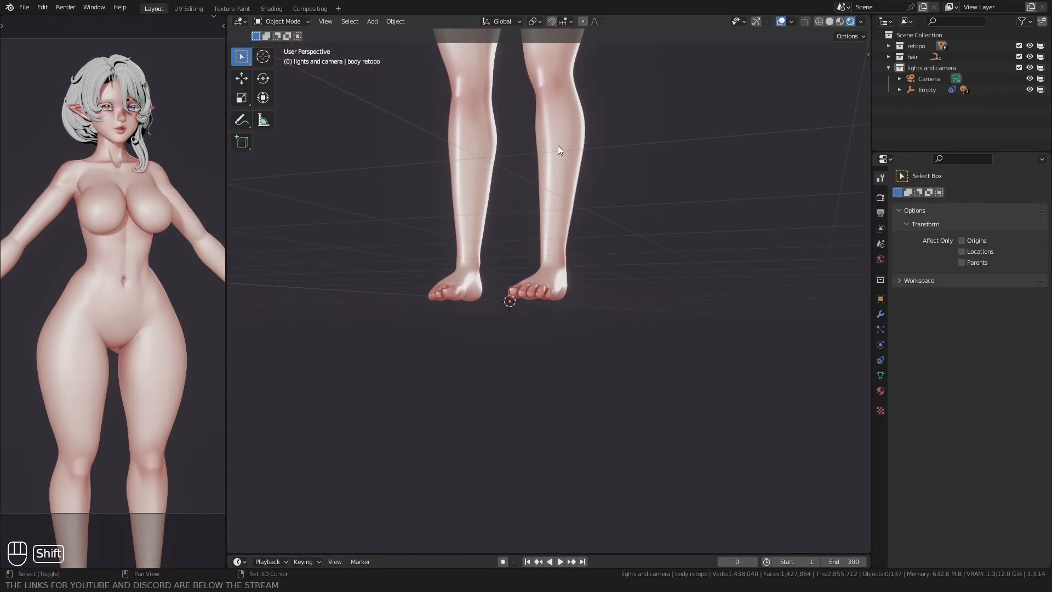
middle_drag(557, 146, 451, 280)
shift+middle_drag(451, 280, 421, 309)
scroll(421, 309, up, 4)
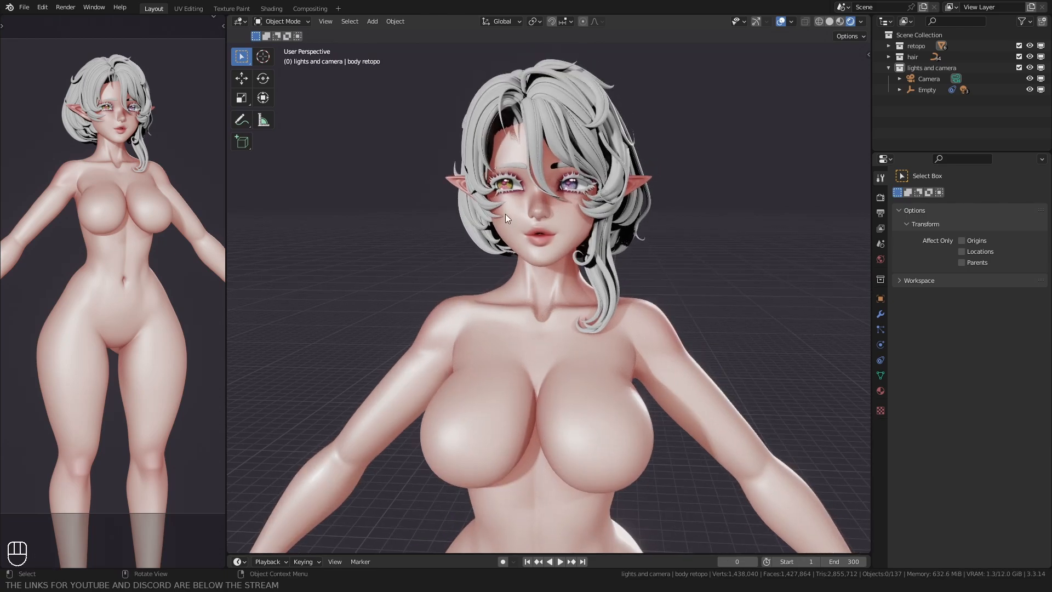
Step: In the Shading workspace, select the front hair strand and give it a new material named hair
click(270, 9)
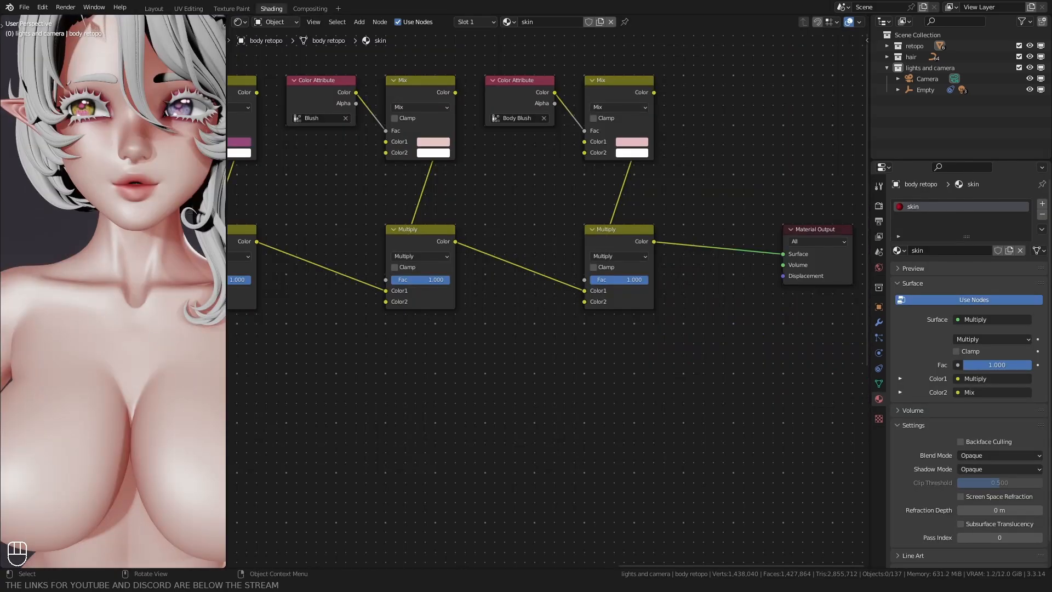
scroll(75, 263, down, 3)
shift+middle_drag(72, 260, 50, 196)
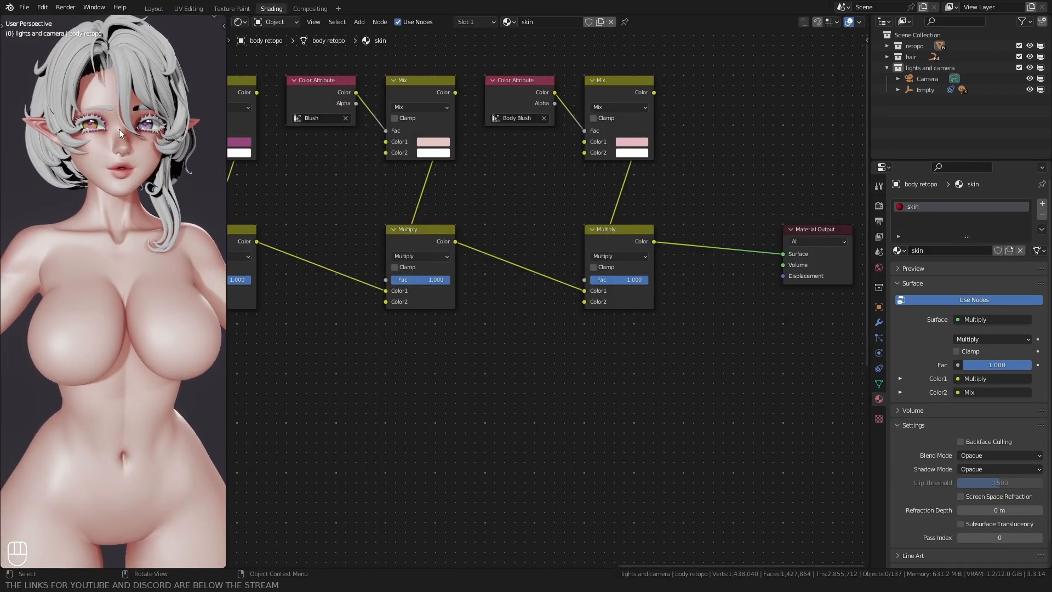
click(119, 130)
click(936, 250)
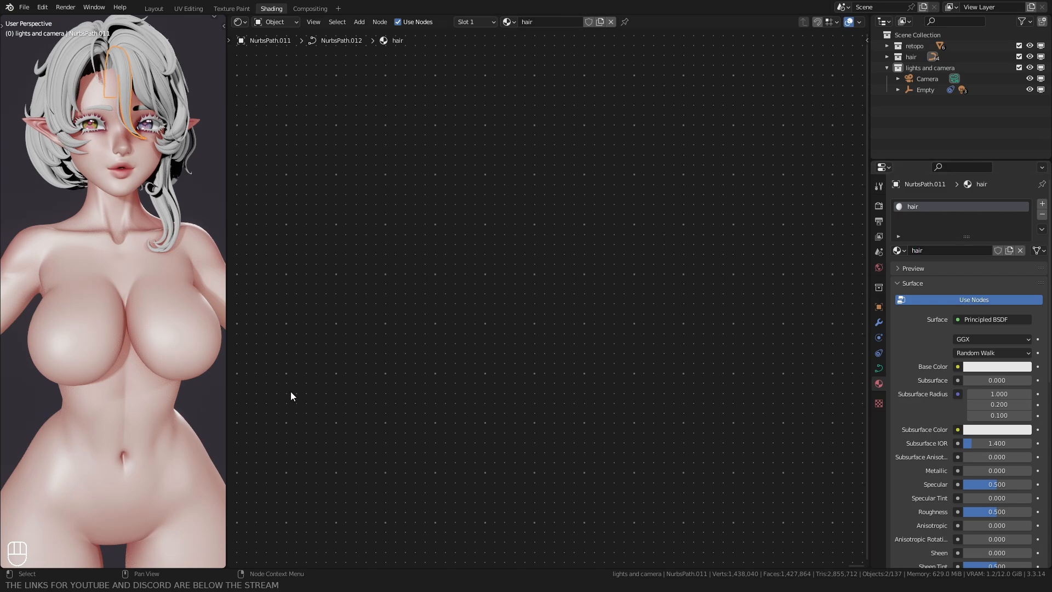
Step: Delete the Principled BSDF node from the hair material
key(Home)
click(524, 242)
key(Delete)
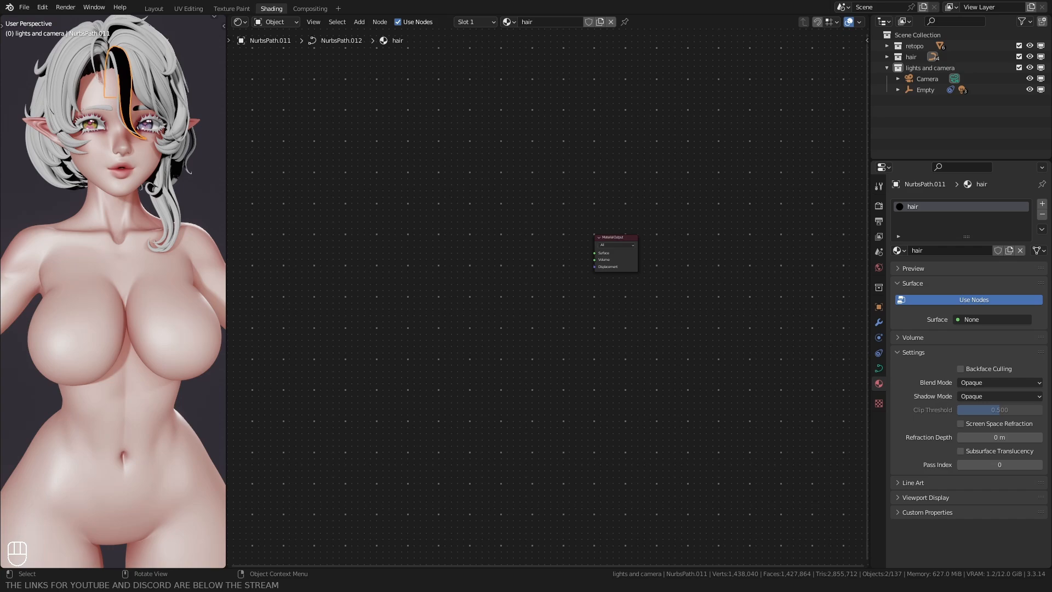
Step: Add a Layer Weight node to the hair material and place it well ahead of the Material Output
middle_drag(384, 270, 513, 305)
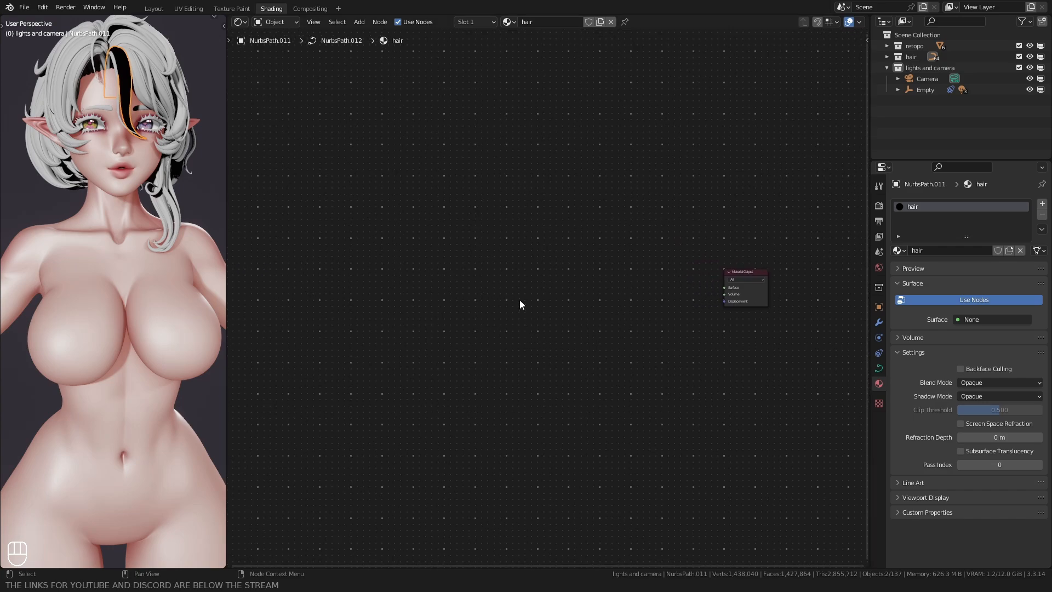
key(shift+a)
text(layer)
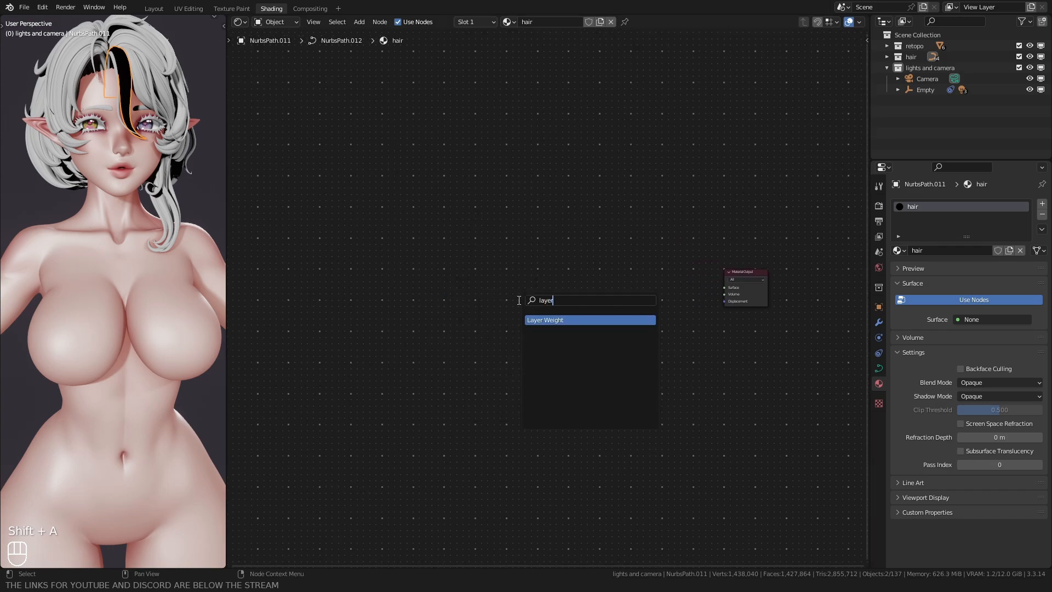
key(Return)
click(461, 279)
middle_drag(462, 280, 642, 269)
scroll(619, 293, down, 3)
key(g)
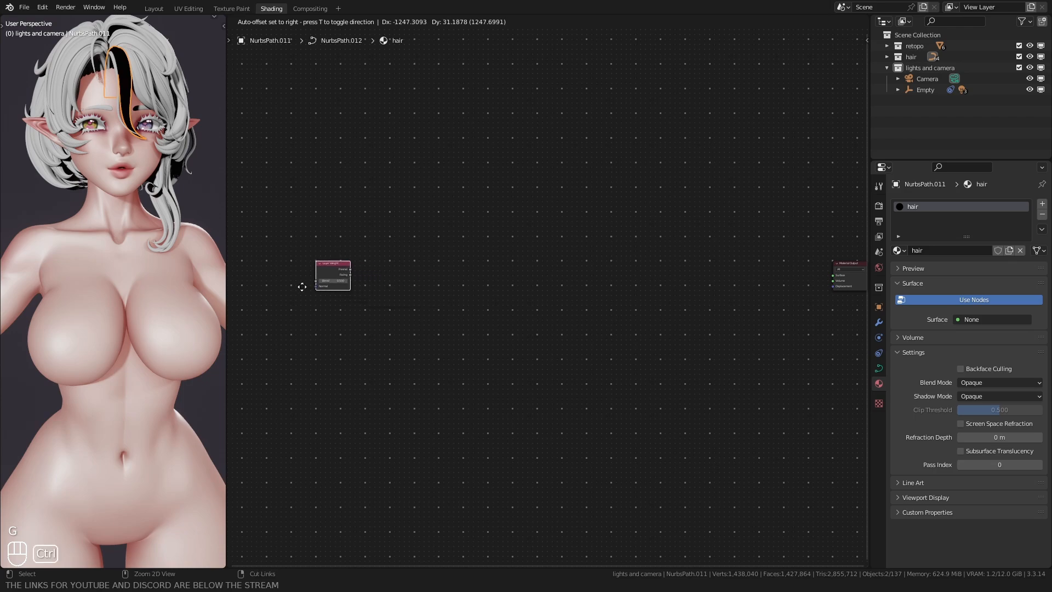
click(302, 287)
Step: Add a Float Curve node beside the Layer Weight node and link Layer Weight's Facing output to its Value input
middle_drag(361, 230, 515, 261)
scroll(513, 257, up, 1)
key(shift+a)
text(flo)
key(Return)
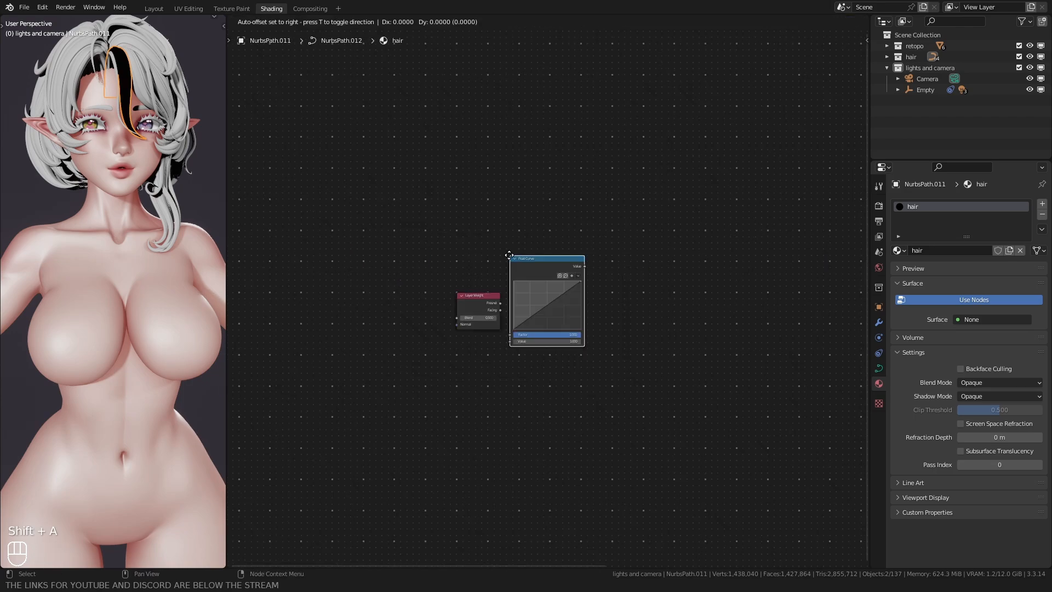
click(520, 293)
scroll(438, 348, up, 2)
middle_drag(450, 358, 439, 302)
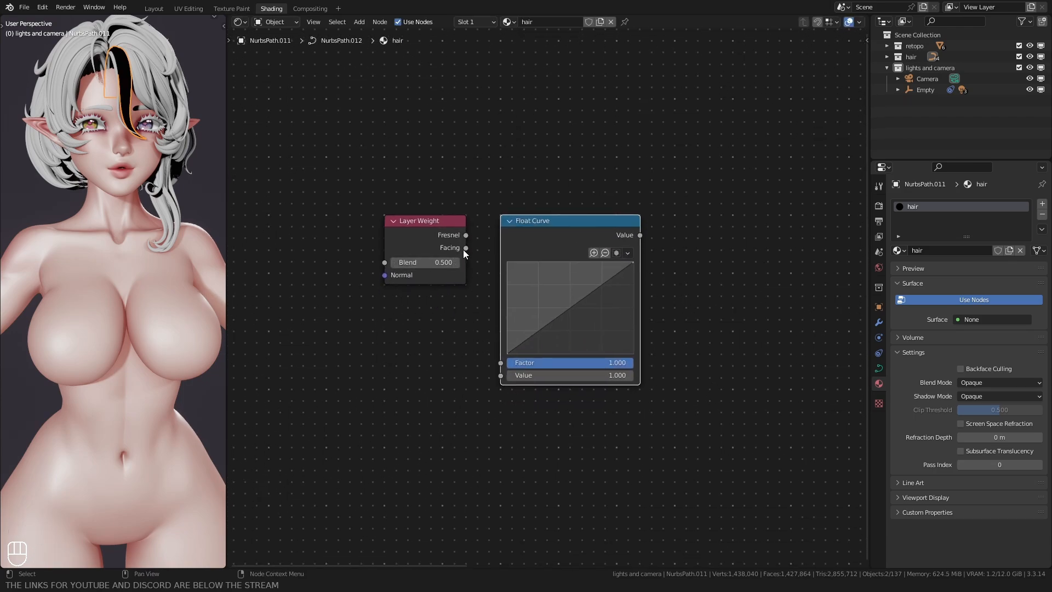
drag(465, 247, 554, 319)
Step: Shape the Float Curve into a deep U with its middle point at 0.5045, 0.1000 and its end point pulled slightly inward
scroll(447, 351, up, 2)
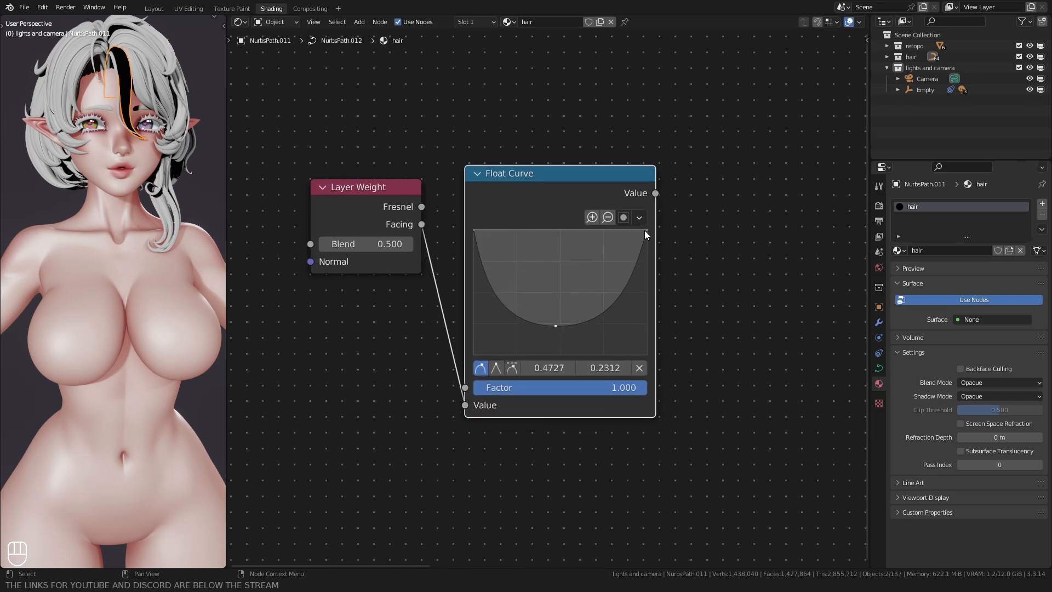
drag(644, 230, 639, 229)
drag(557, 325, 560, 342)
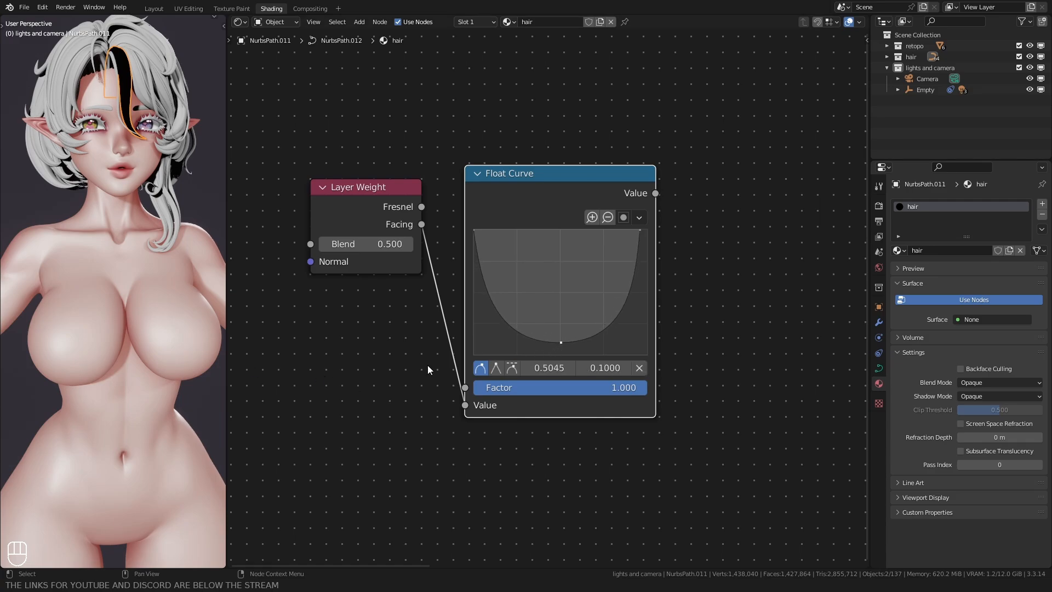
Step: Add a MixRGB node after the U-shaped Float Curve and link the curve's Value to the Mix node's Fac
scroll(312, 393, down, 2)
key(shift+a)
text(mi)
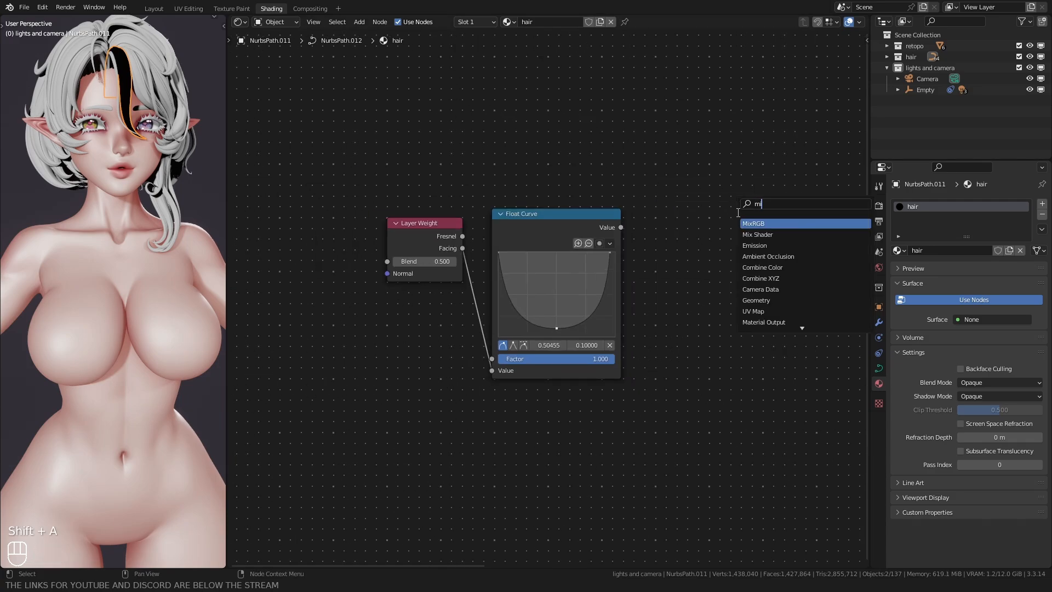
key(Return)
click(654, 208)
click(637, 188)
scroll(609, 252, up, 2)
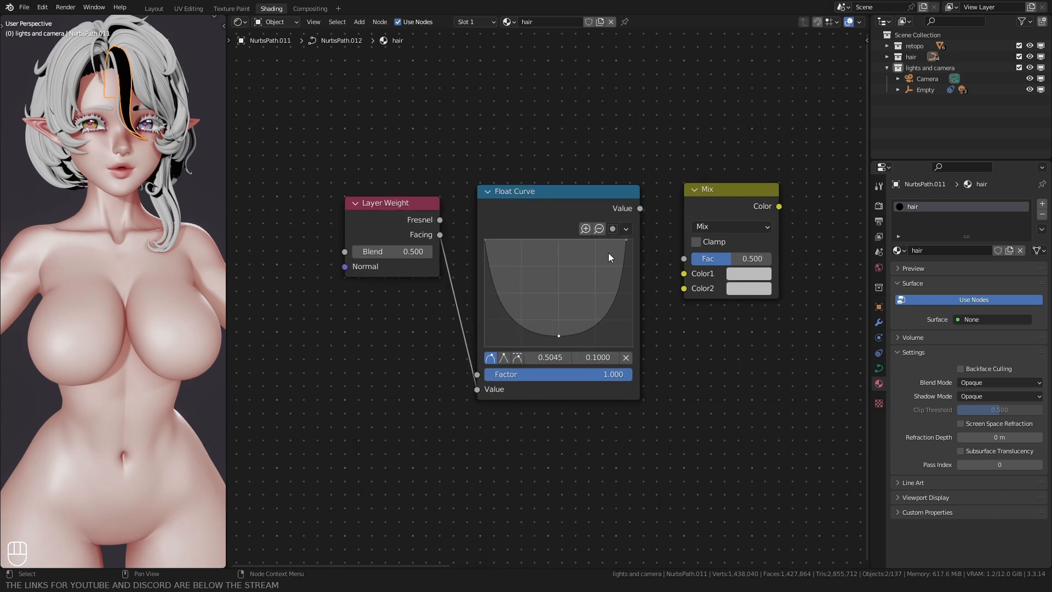
middle_drag(608, 252, 553, 238)
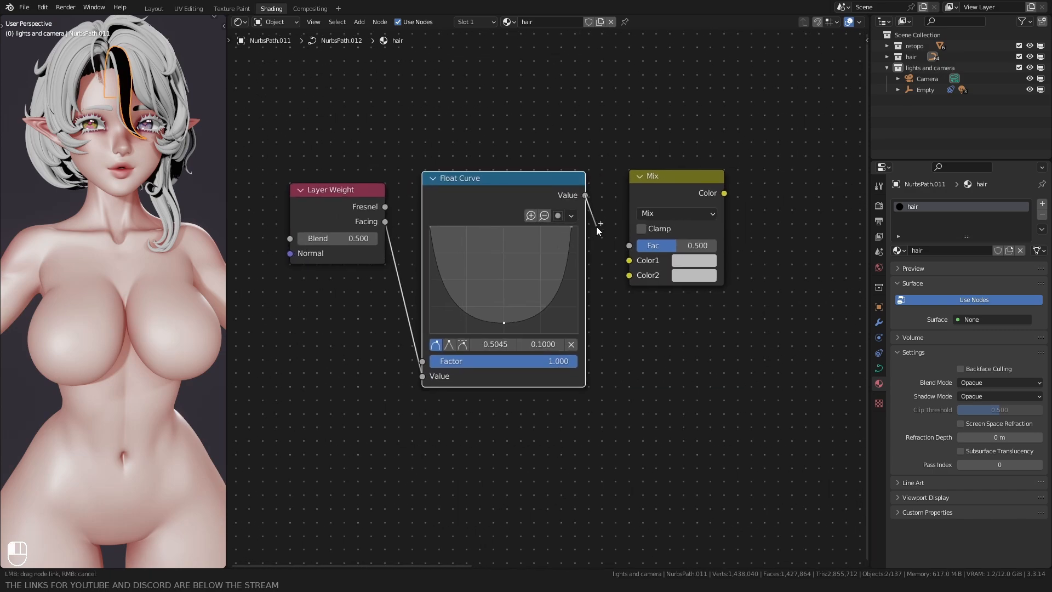
drag(596, 228, 610, 248)
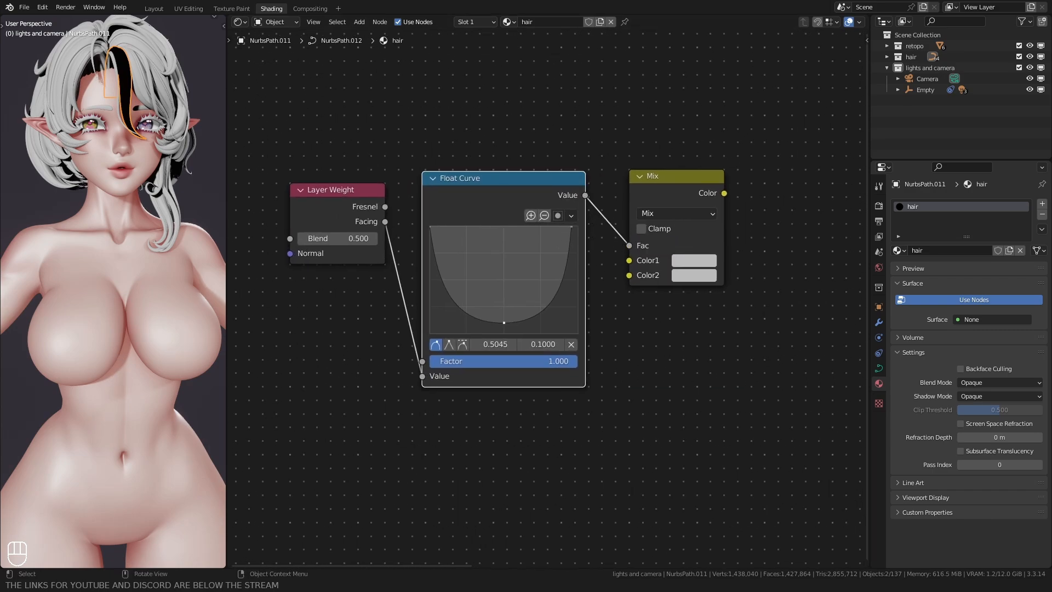
Step: Set the Mix node's Color1 to a pale dusty pink and its Color2 to hex FFF3F7
click(694, 261)
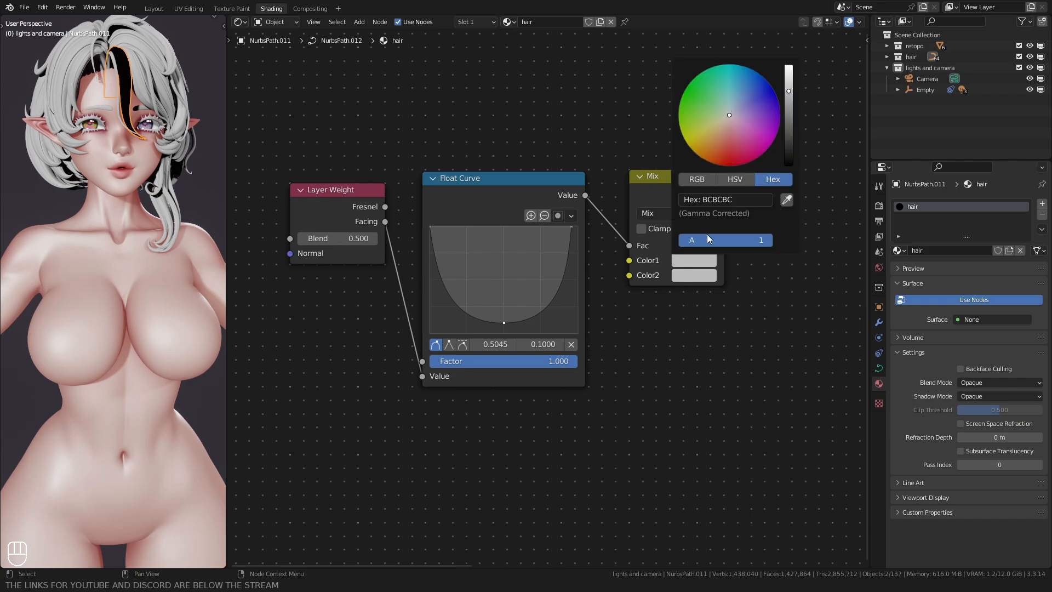
key(Return)
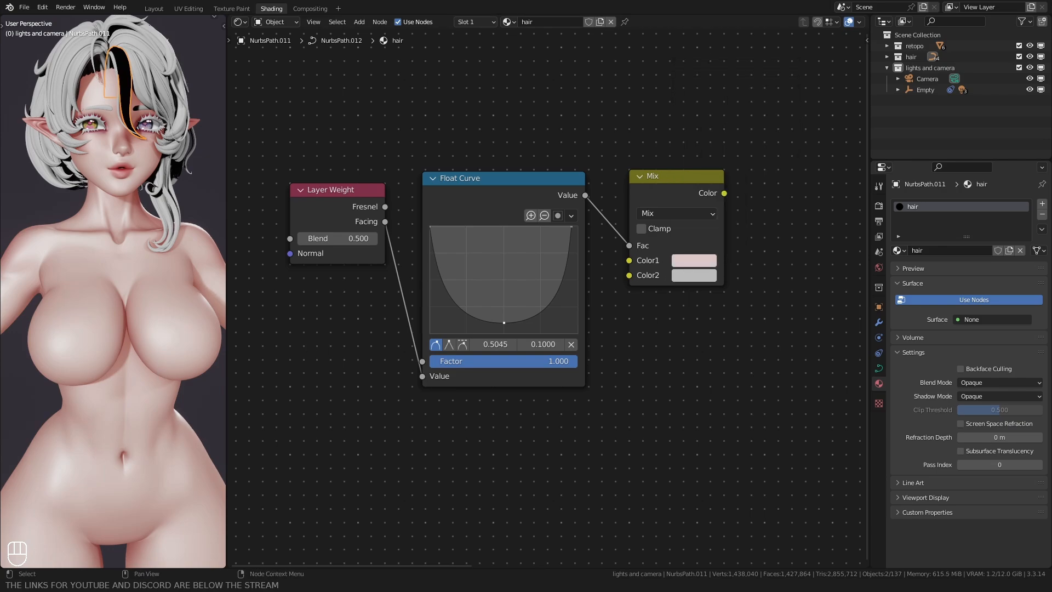
click(693, 275)
key(Return)
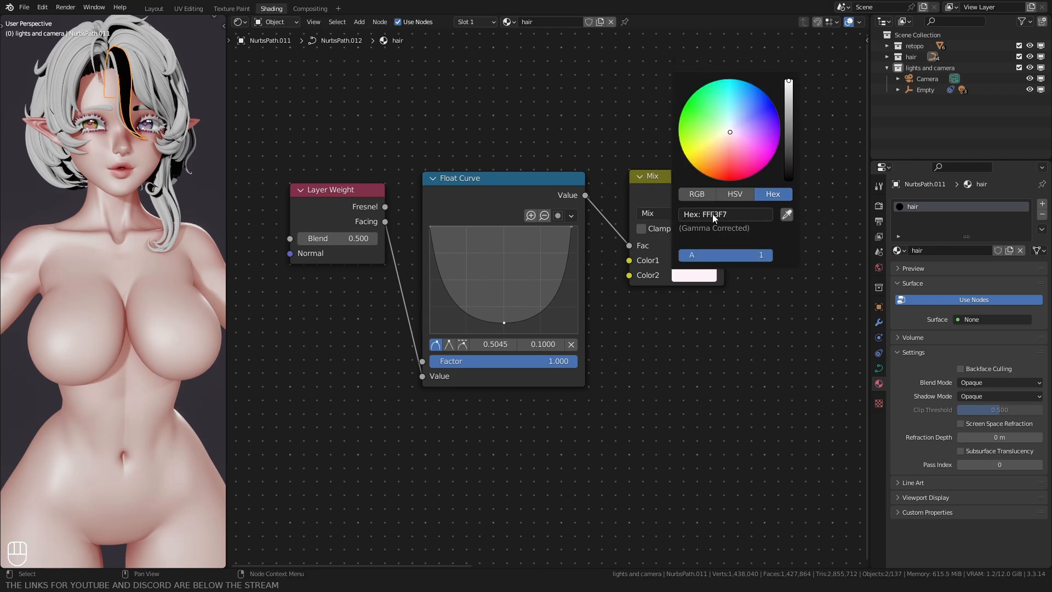
click(693, 260)
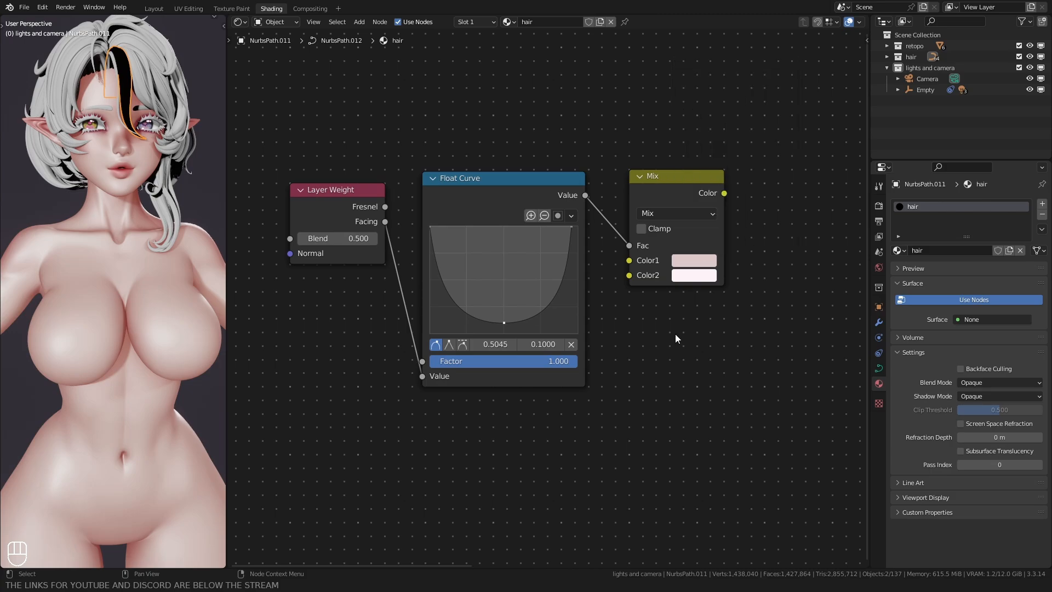
Step: Add a Diffuse BSDF node below the Layer Weight node
scroll(498, 435, down, 5)
middle_drag(483, 440, 504, 373)
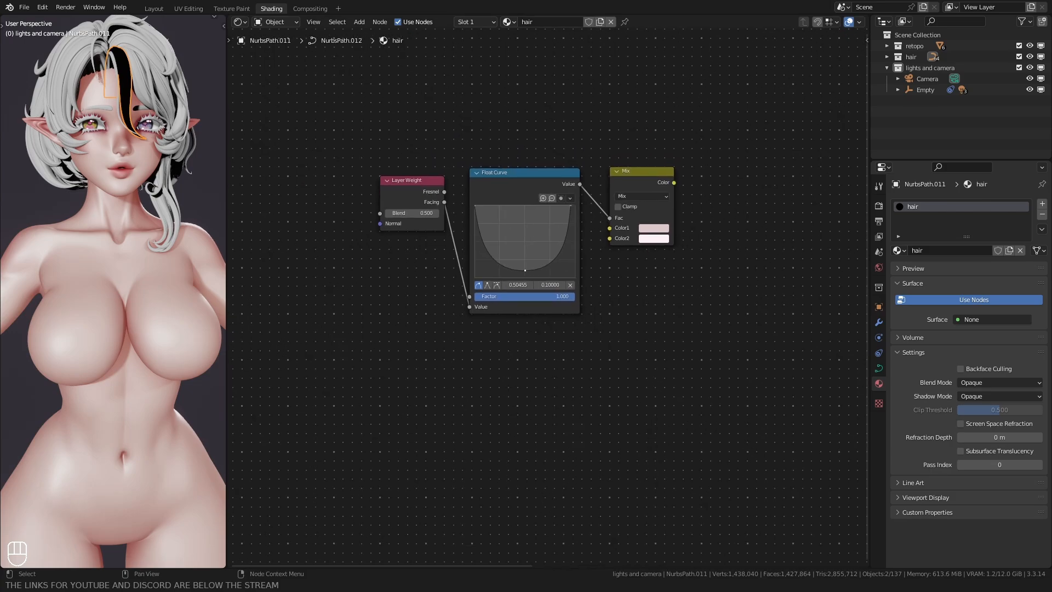
middle_drag(471, 351, 515, 320)
key(shift+a)
click(432, 380)
text(dif)
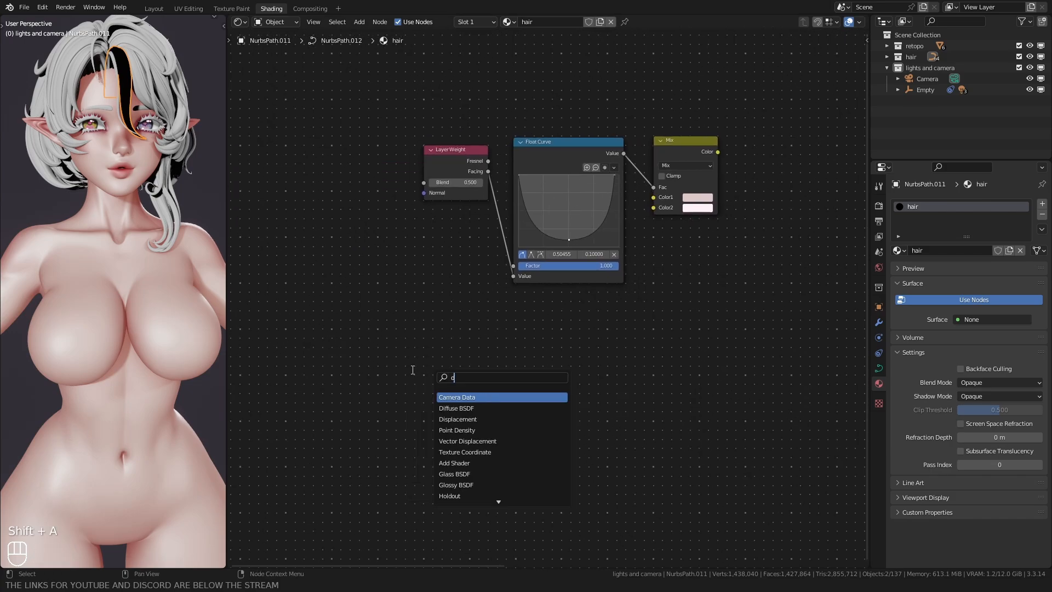
key(Return)
click(403, 321)
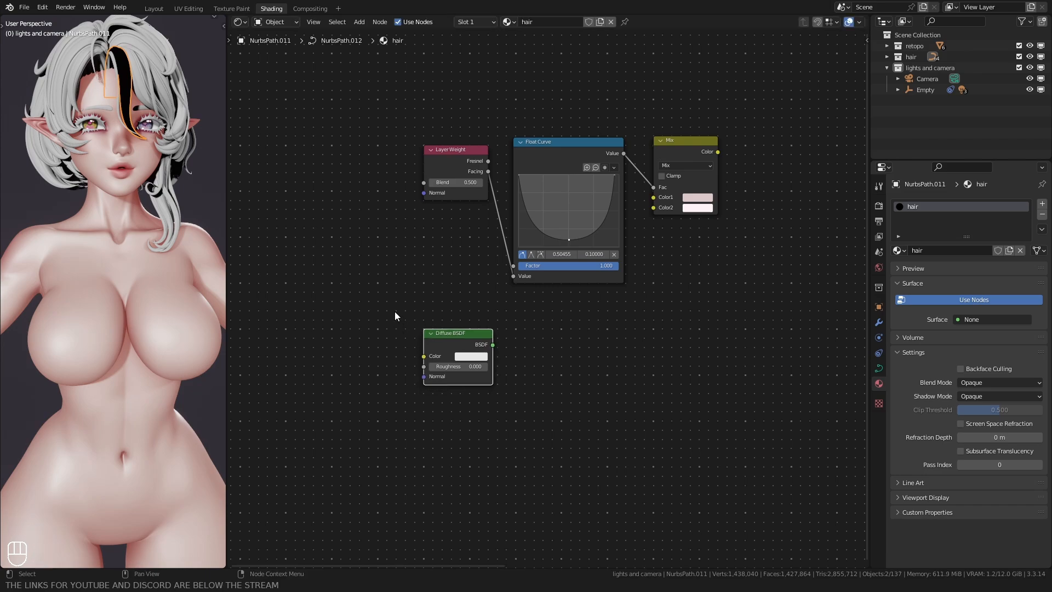
Step: Add a Shader to RGB node beside the Diffuse BSDF and link the Diffuse BSDF output to its Shader input
key(shift+a)
click(611, 340)
text(sha)
key(Down)
key(Down)
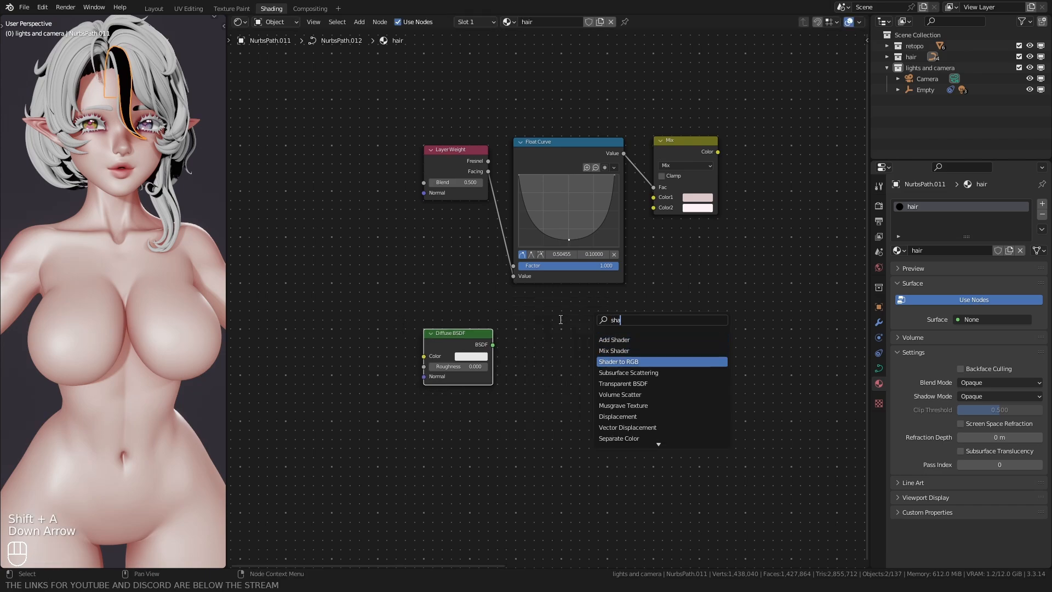
key(Return)
click(485, 332)
drag(492, 345, 515, 365)
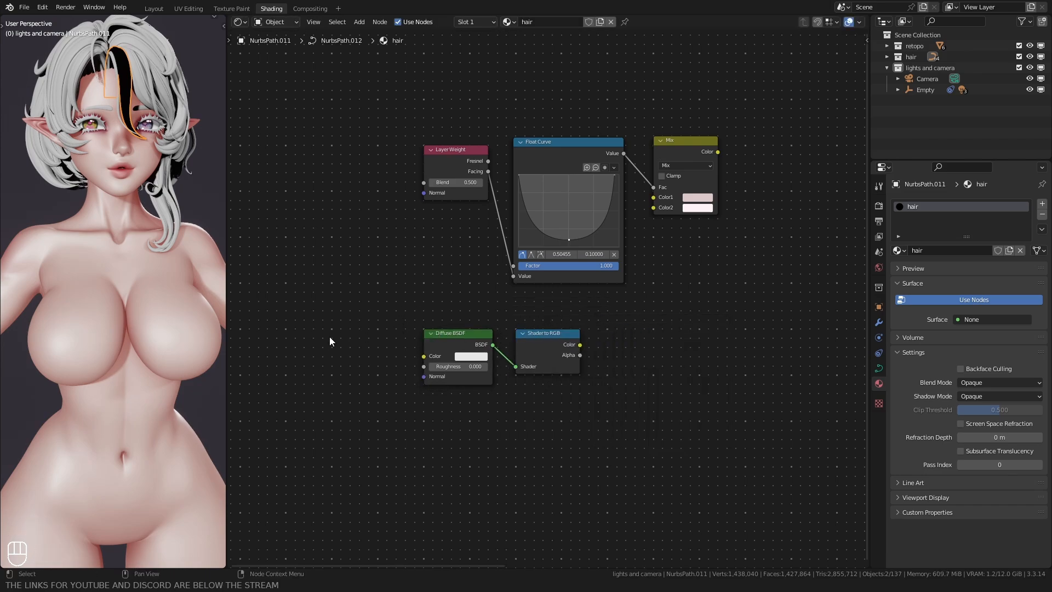
Step: Add a second Float Curve node after the Shader to RGB node
key(shift+a)
text(float)
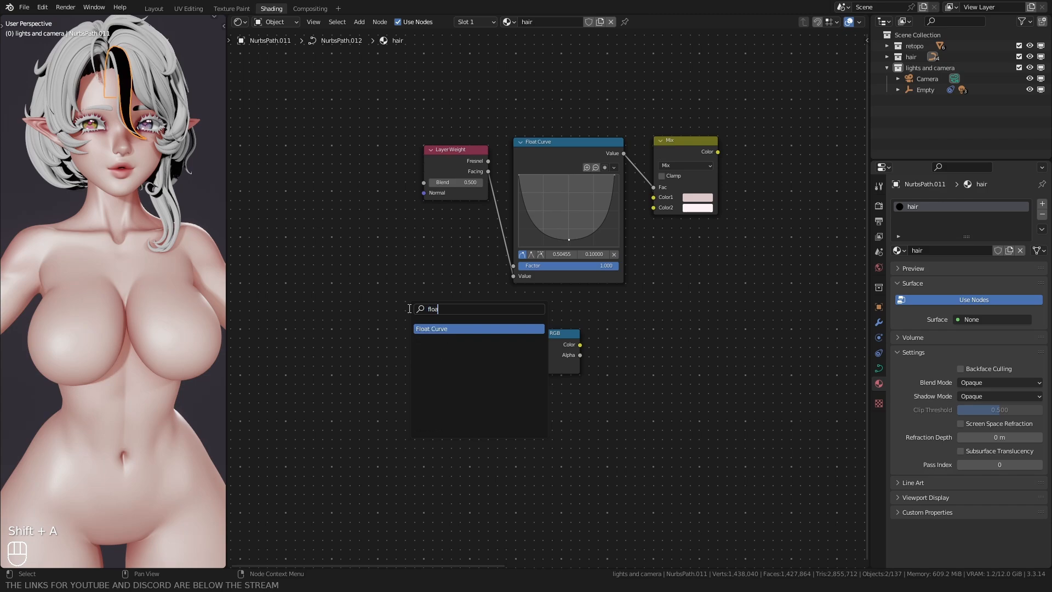
key(Return)
click(604, 335)
Step: Raise the second Float Curve's start point to 0.4750, add a middle point at 0.5636, 0.6250, and link Shader to RGB's Color to its Value
middle_drag(473, 461, 376, 383)
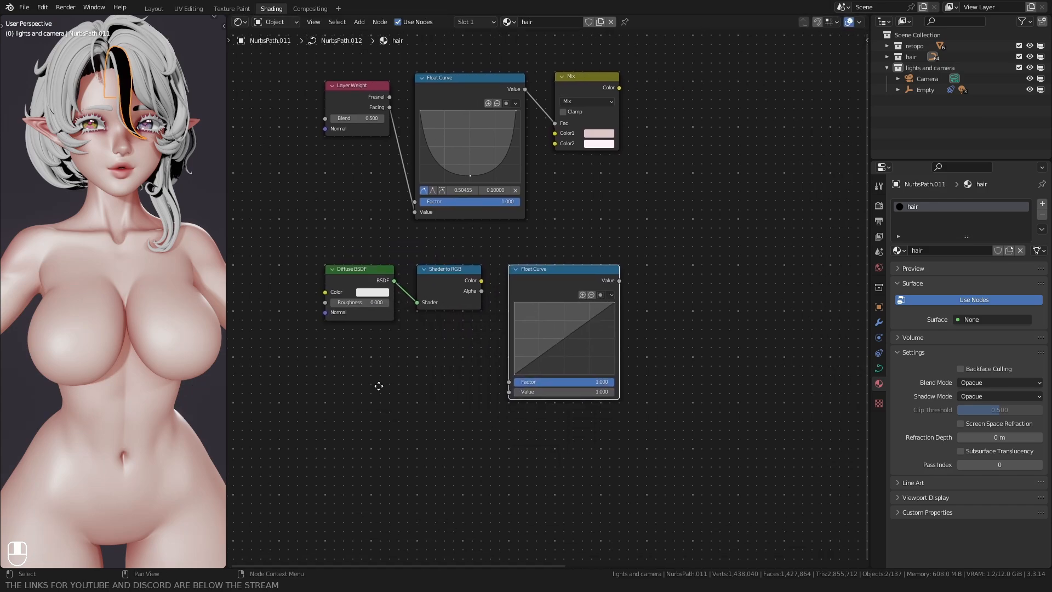
scroll(439, 389, up, 2)
drag(500, 393, 500, 350)
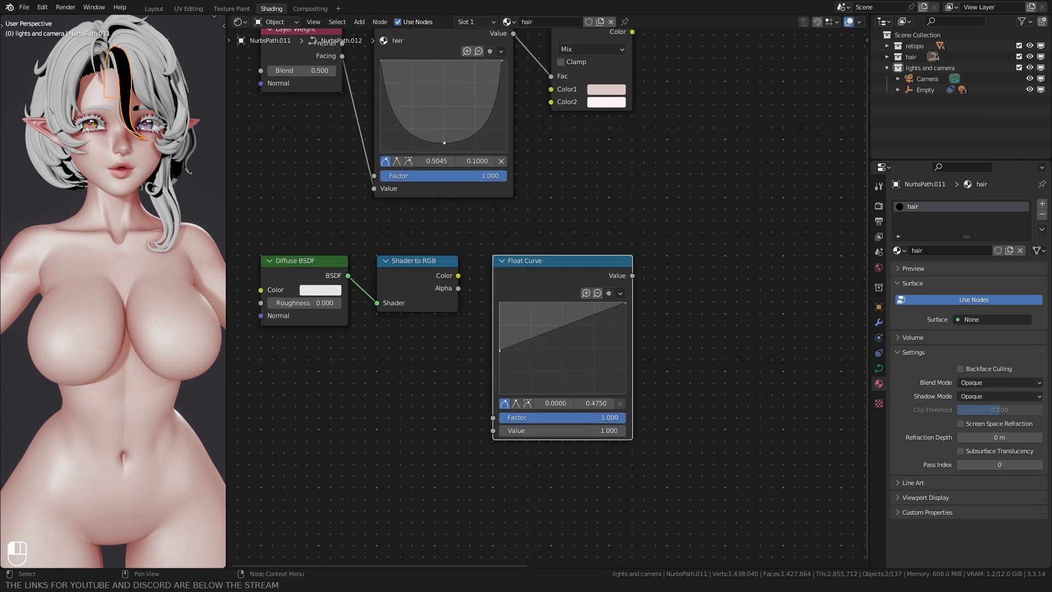
drag(565, 327, 572, 336)
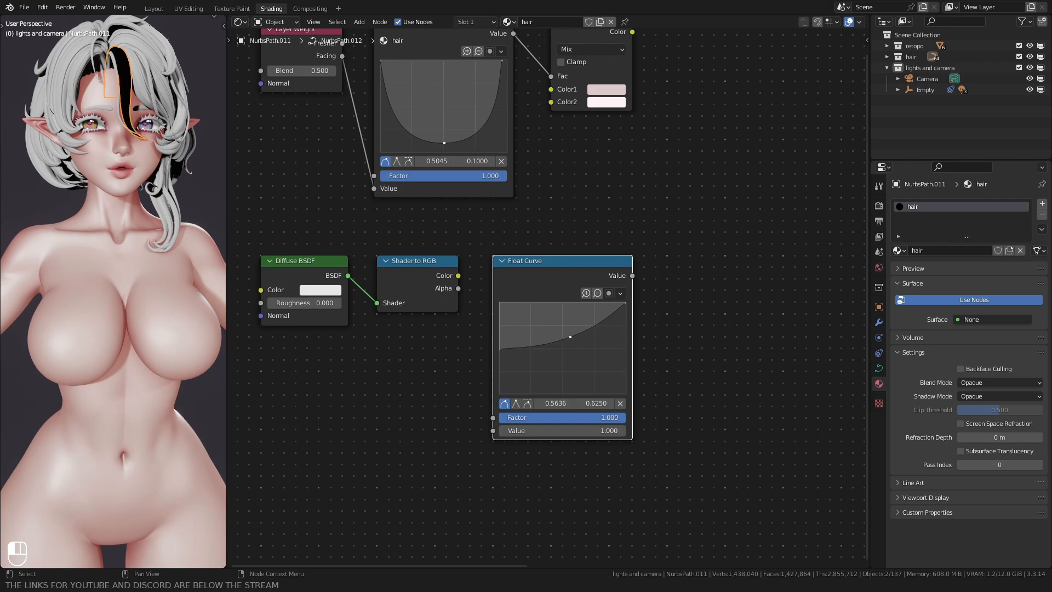
drag(459, 276, 493, 430)
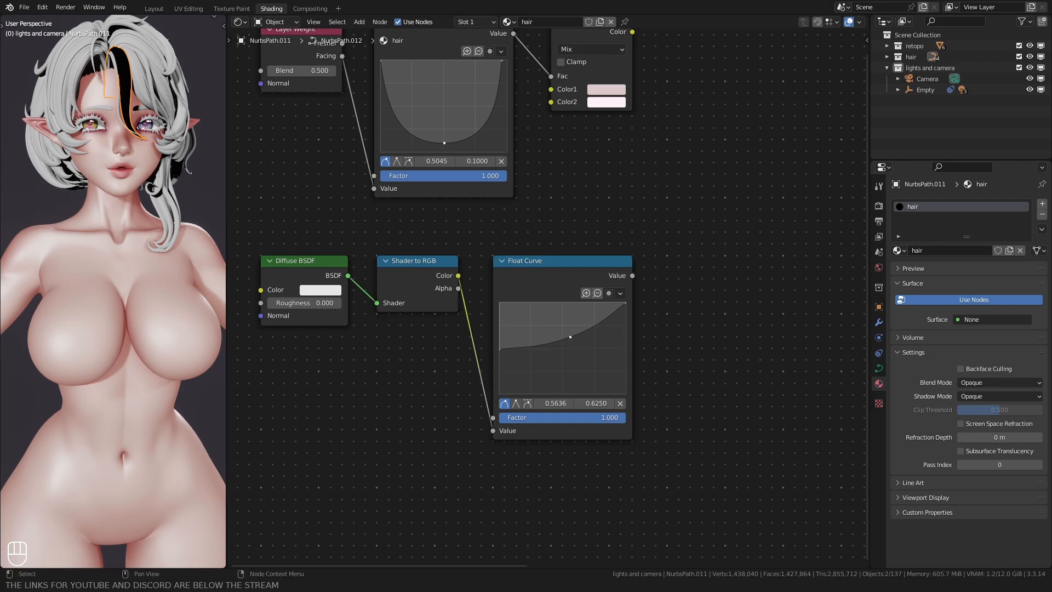
Step: Add an Ambient Occlusion node below the Diffuse BSDF row
scroll(545, 299, down, 1)
middle_drag(394, 422, 444, 315)
key(shift+a)
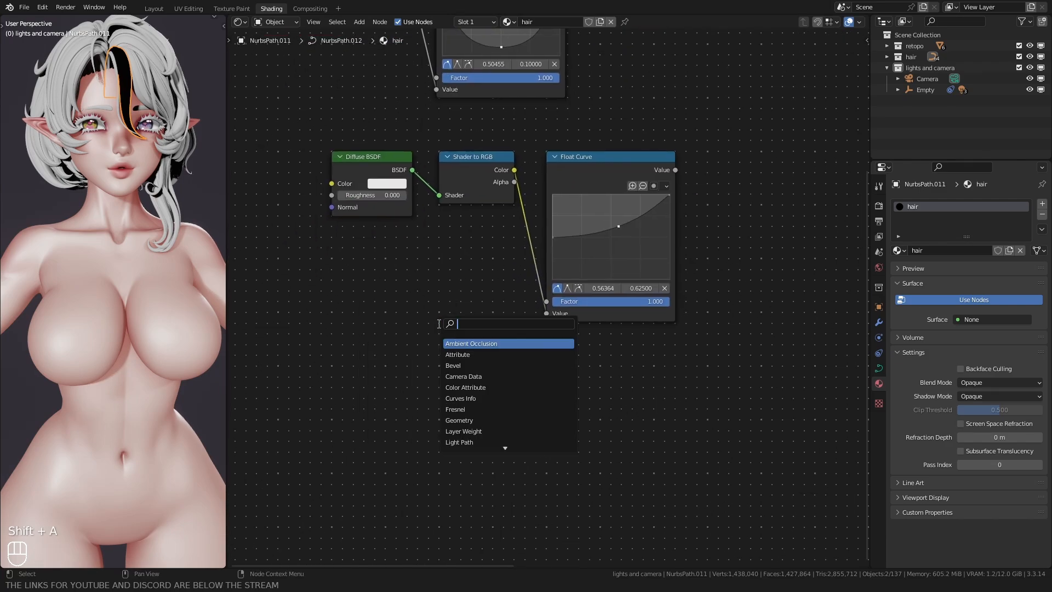
click(455, 343)
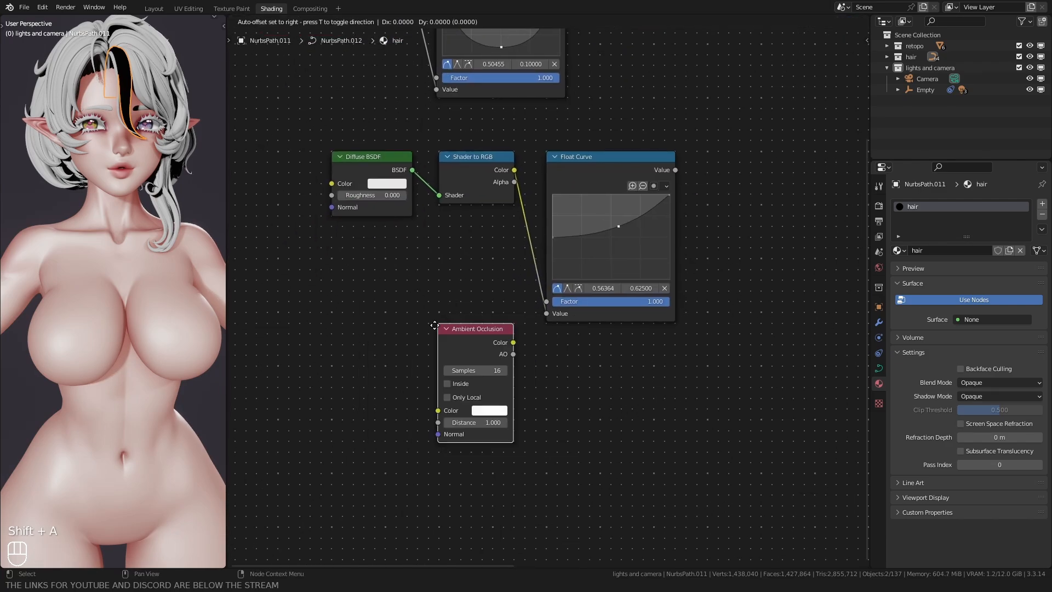
click(328, 367)
Step: Duplicate the second Float Curve node and place the copy beside the Ambient Occlusion node
click(606, 159)
key(shift+d)
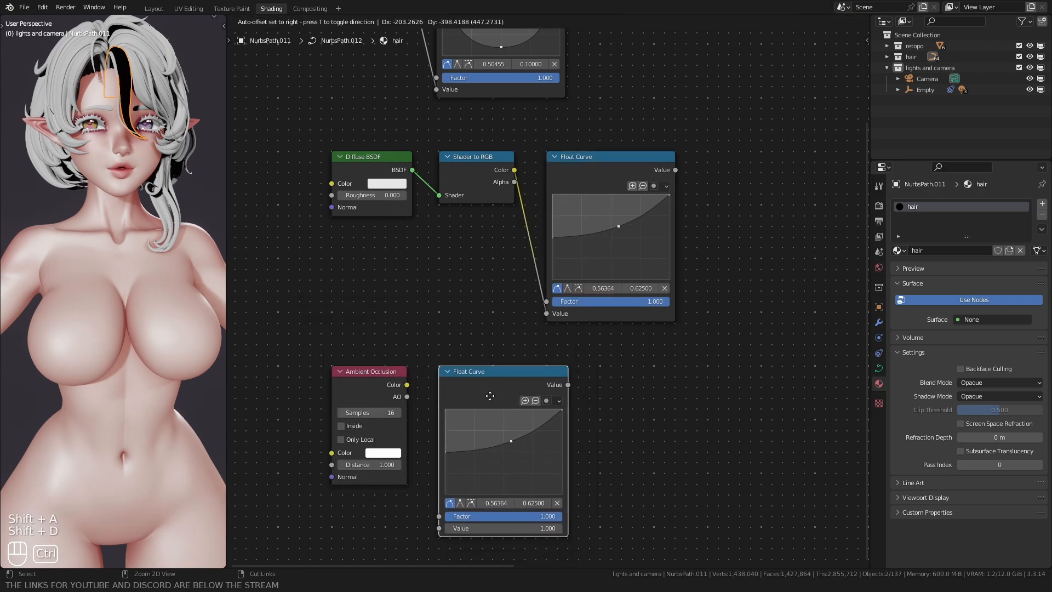
ctrl+click(491, 397)
Step: Reshape the duplicated Float Curve with points at 0, 0 and 0.6954, 0.3250, and link Ambient Occlusion's Color to its Value
middle_drag(427, 356, 486, 211)
scroll(456, 345, up, 4)
drag(491, 308, 487, 367)
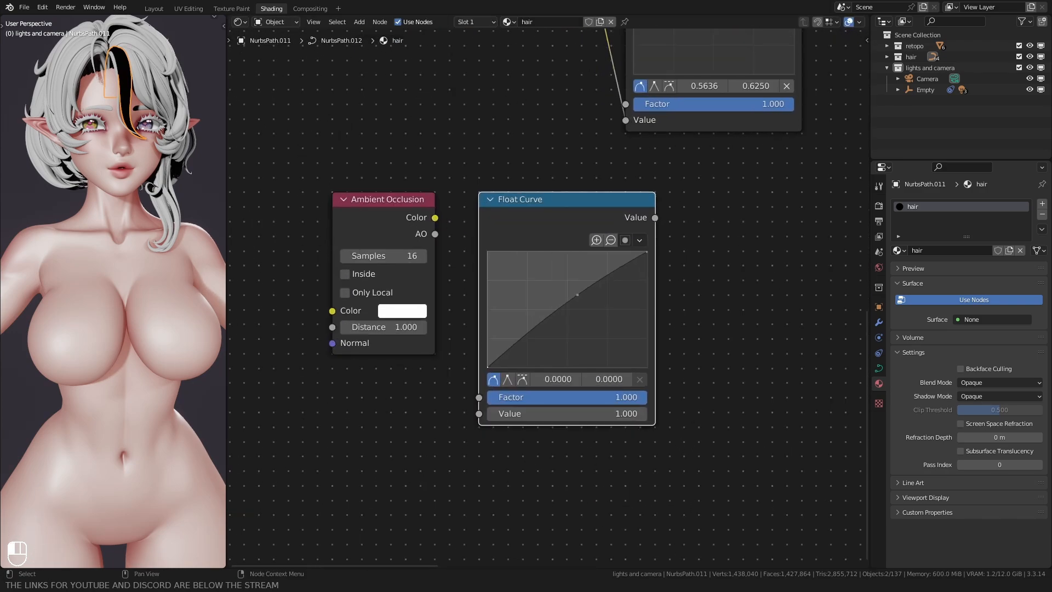
drag(577, 294, 597, 329)
drag(434, 217, 477, 409)
Step: Duplicate the Mix node and place the copy after the Ambient Occlusion branch's Float Curve
scroll(672, 256, down, 4)
middle_drag(672, 256, 570, 392)
scroll(561, 165, down, 5)
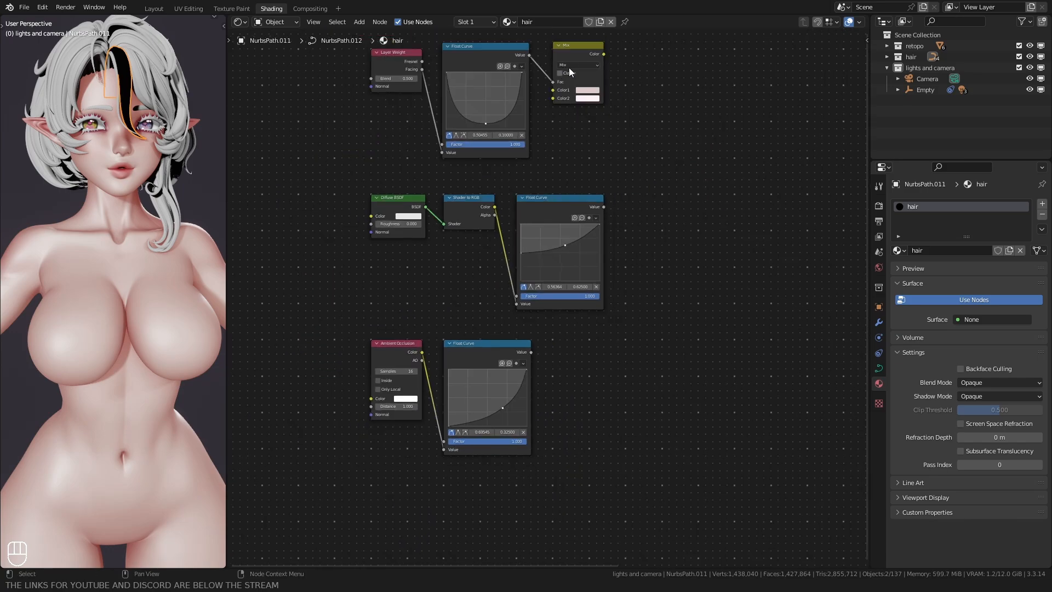
click(563, 81)
key(shift+d)
ctrl+click(553, 385)
Step: Set the duplicated Mix node's Color2 saturation to 0 for pure white, and link the Float Curve's Value to its Fac
middle_drag(482, 375, 460, 287)
scroll(548, 291, up, 7)
click(560, 323)
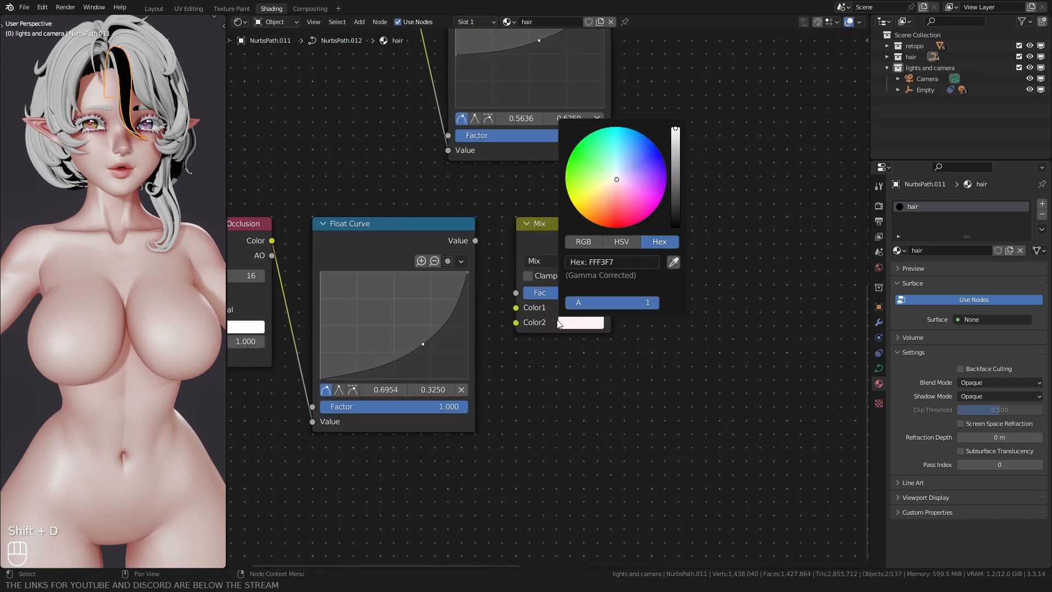
click(619, 242)
mouse_move(617, 275)
mouse_down()
mouse_move(637, 275)
mouse_move(603, 275)
mouse_up()
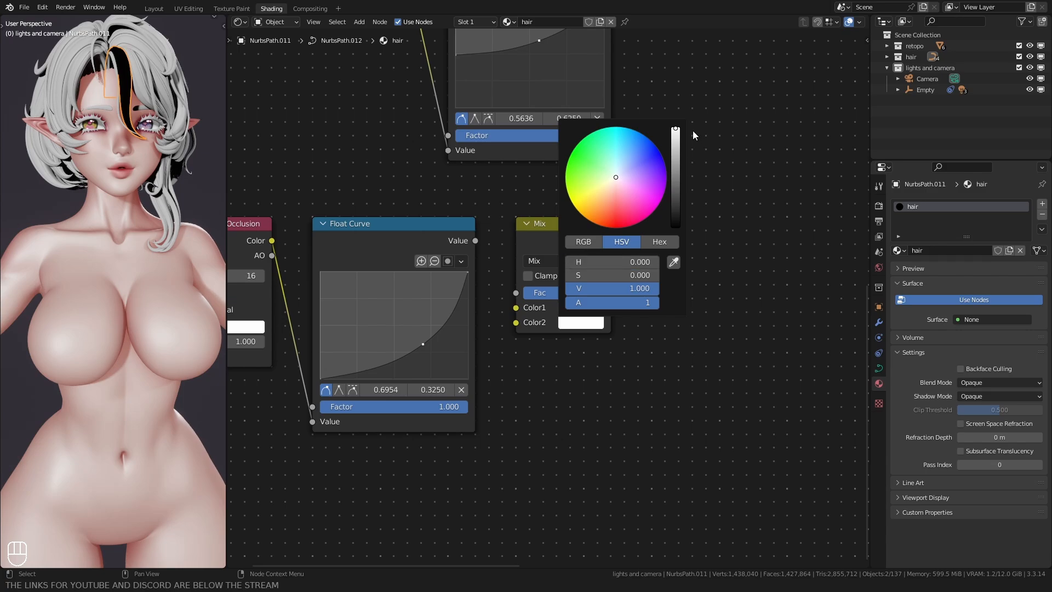
drag(474, 241, 498, 301)
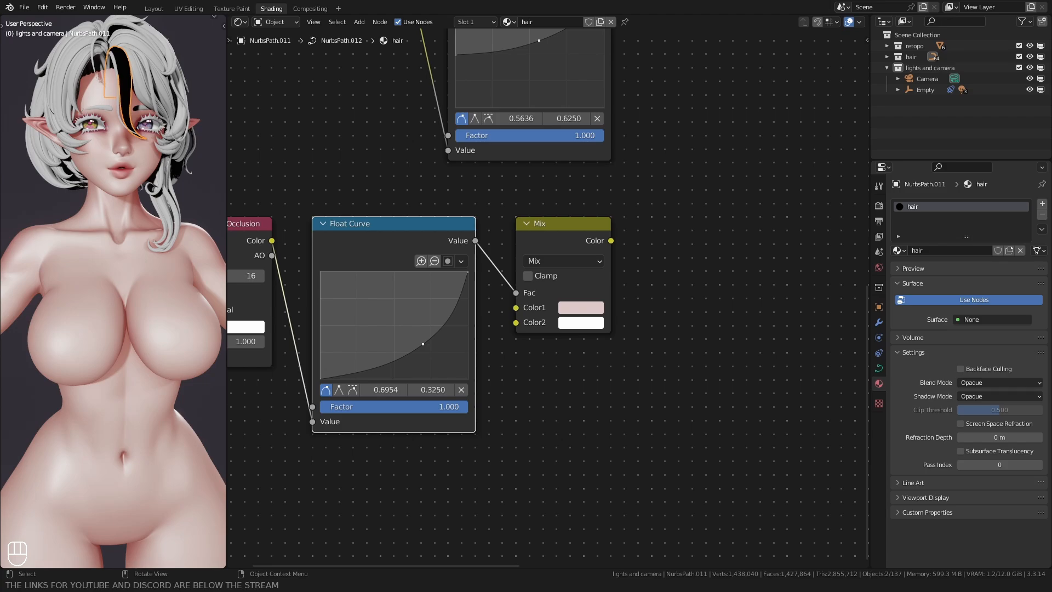
Step: Set Color1 of the Ambient Occlusion branch's Mix node to hex D6B7BA
click(578, 310)
click(661, 227)
click(609, 248)
key(ctrl+v)
key(Return)
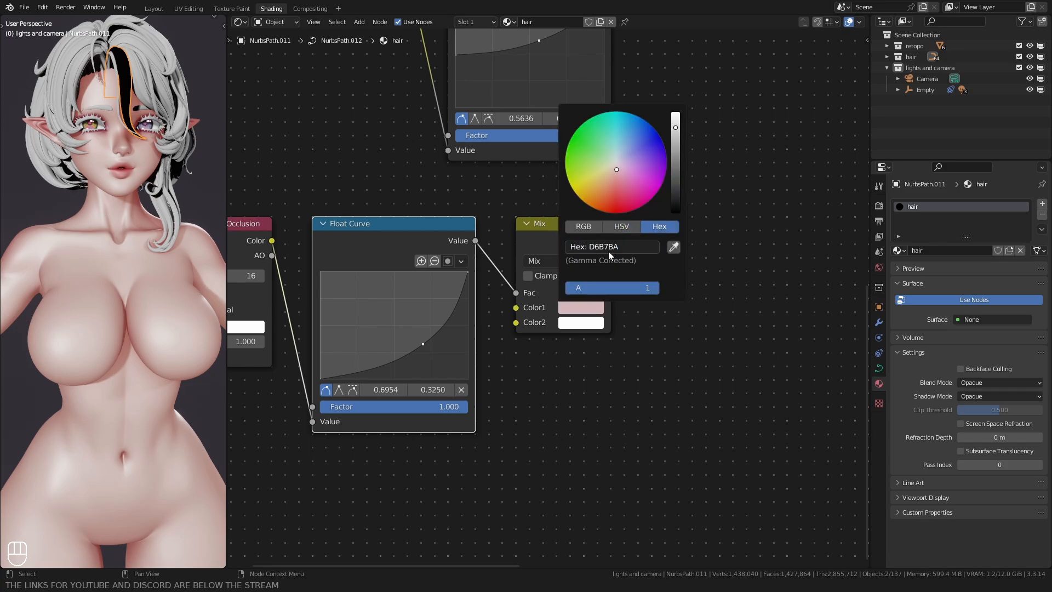
click(579, 388)
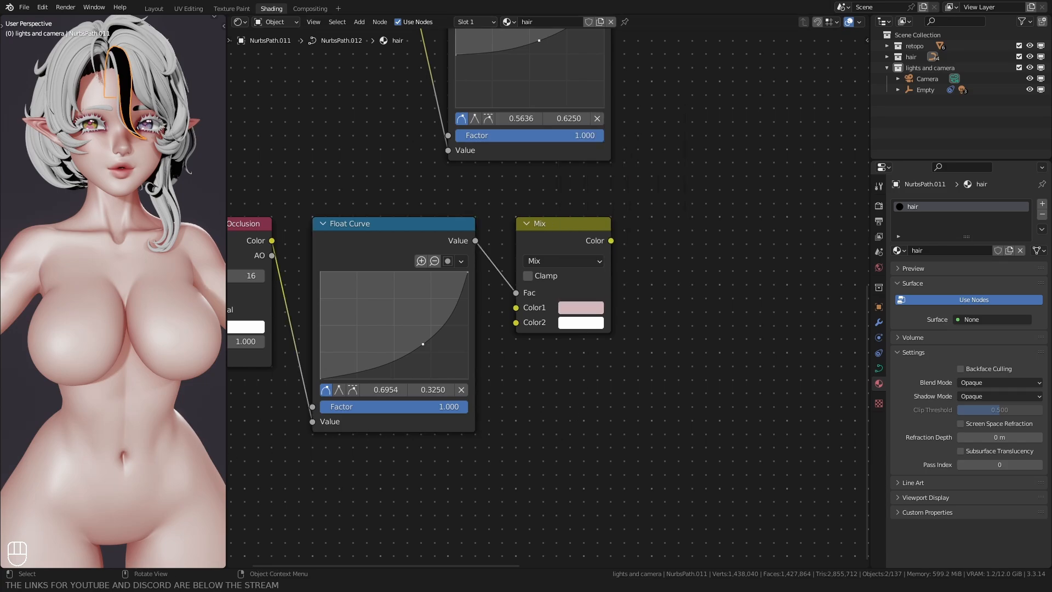
Step: Add a Noise Texture node below the Ambient Occlusion row
scroll(521, 383, down, 4)
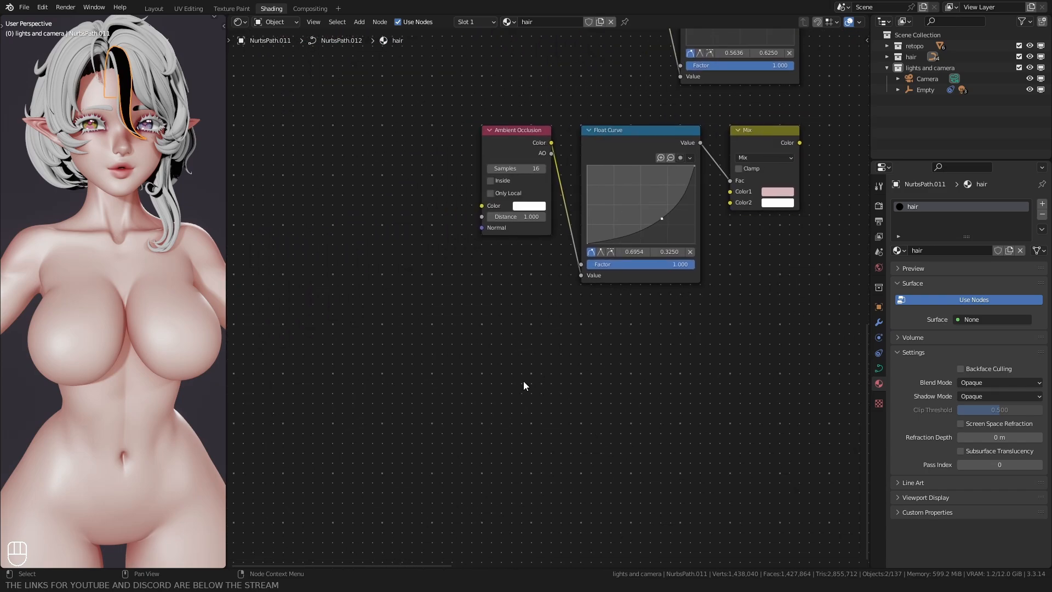
key(shift+a)
text(noi)
key(Down)
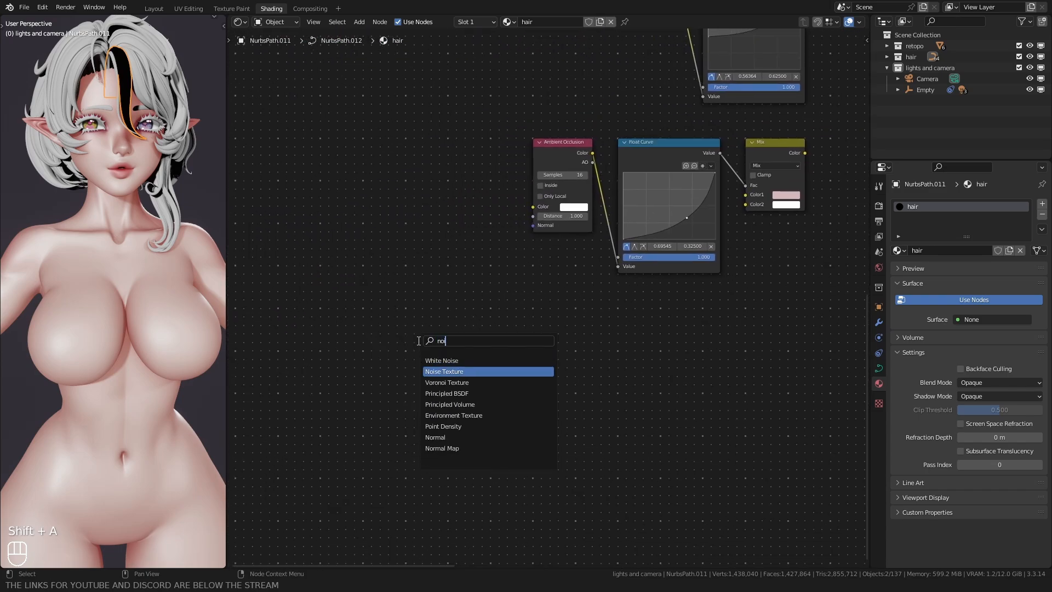
key(Return)
click(404, 313)
Step: Add linked Texture Coordinate and Mapping nodes to drive the Noise Texture's Vector input
scroll(506, 318, up, 2)
middle_drag(422, 326, 502, 305)
key(ctrl+t)
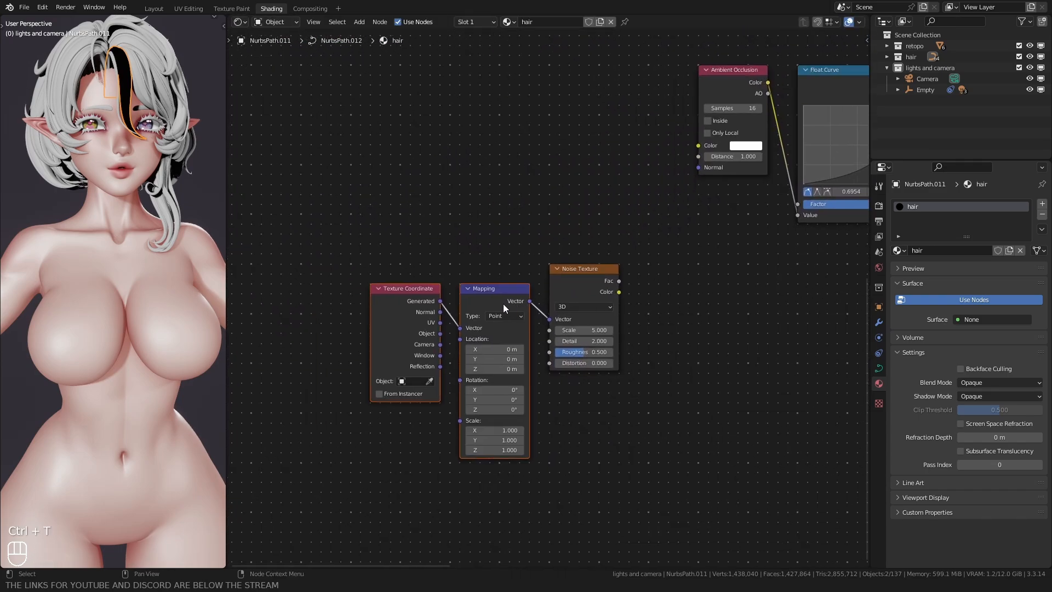
Step: Align the Mapping and Texture Coordinate nodes in a row before the Noise Texture node
click(500, 304)
key(g)
click(482, 281)
click(403, 295)
key(g)
click(384, 276)
scroll(385, 296, up, 2)
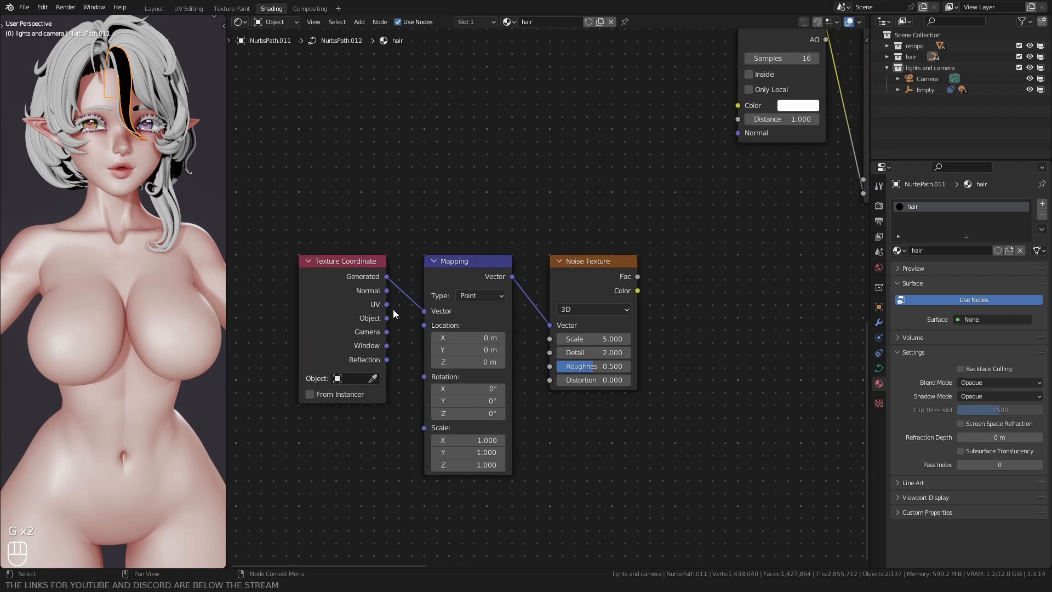
Step: Link the Texture Coordinate's UV output to the Mapping Vector and set the Mapping Scale Y to 30
drag(388, 305, 421, 312)
middle_drag(382, 344, 407, 273)
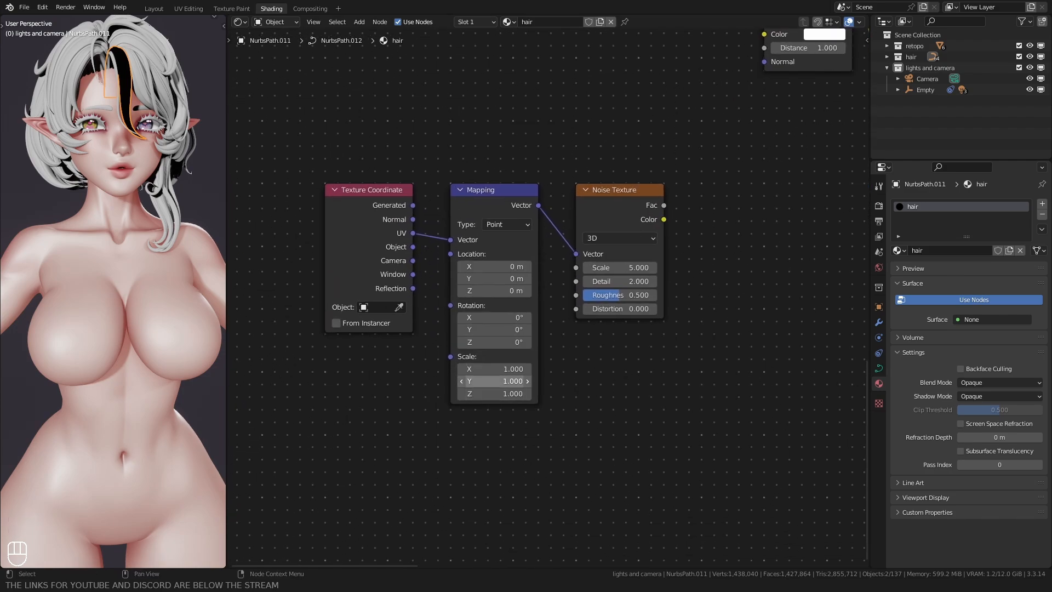
click(493, 380)
text(30)
key(Return)
middle_drag(497, 341, 483, 345)
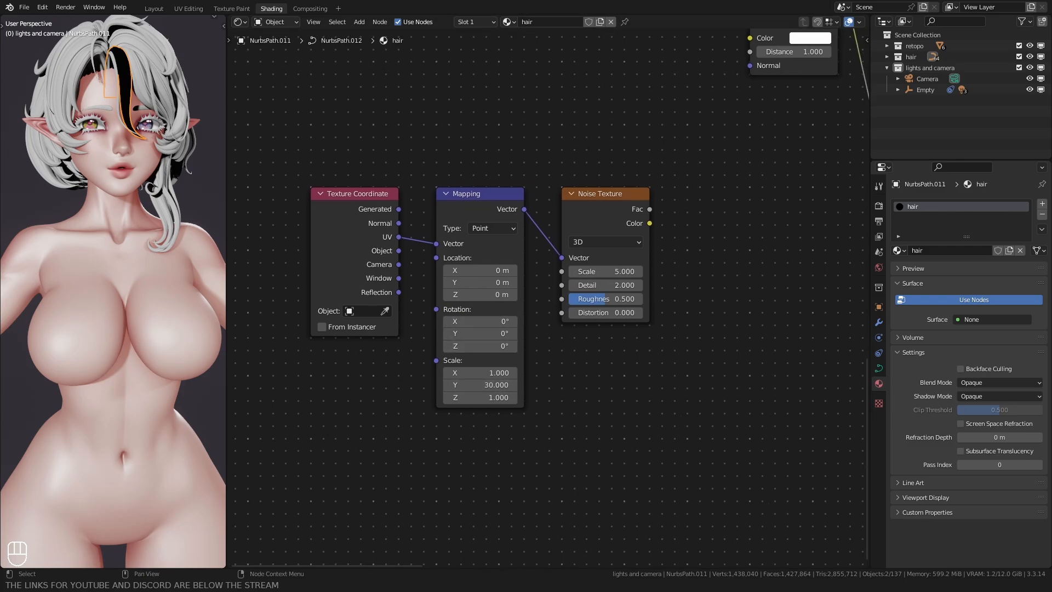
Step: Set the Noise Texture's Scale to 3, Detail to 3 and Roughness to 0.4
scroll(546, 298, up, 1)
click(613, 266)
text(3)
key(Return)
click(592, 282)
text(3)
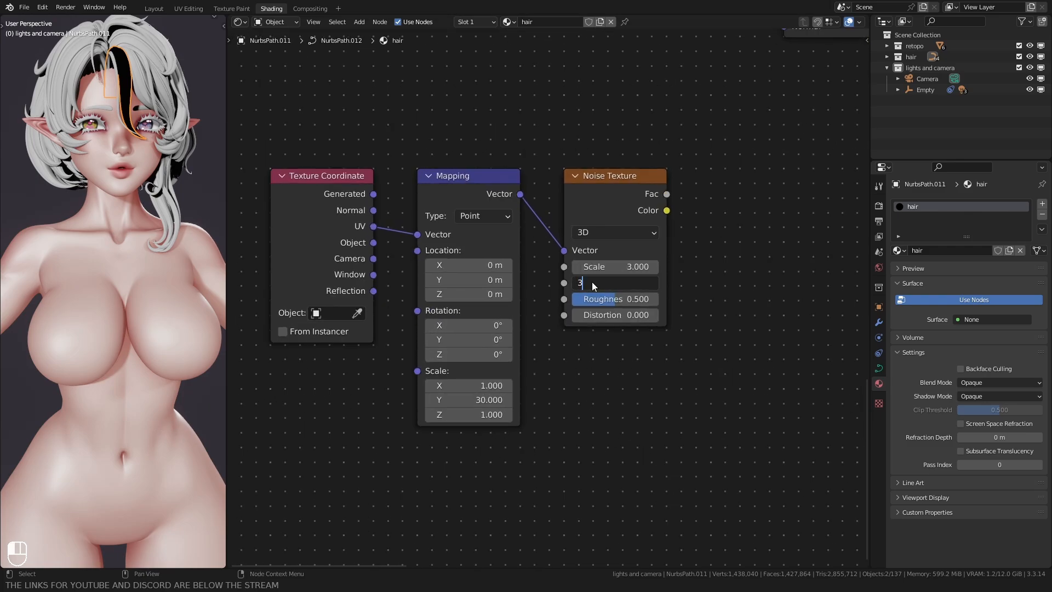
key(Return)
click(602, 299)
text(0.4)
key(Return)
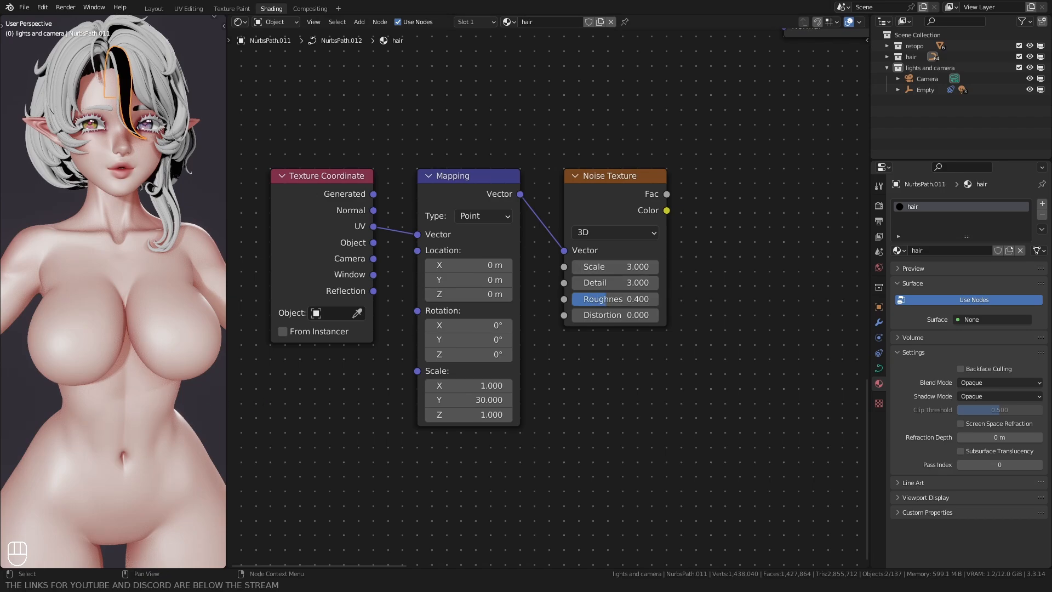
Step: Add a ColorRamp node after the Noise Texture and link the noise Fac output to the ramp's Fac
middle_drag(740, 211, 661, 226)
key(shift+a)
text(co)
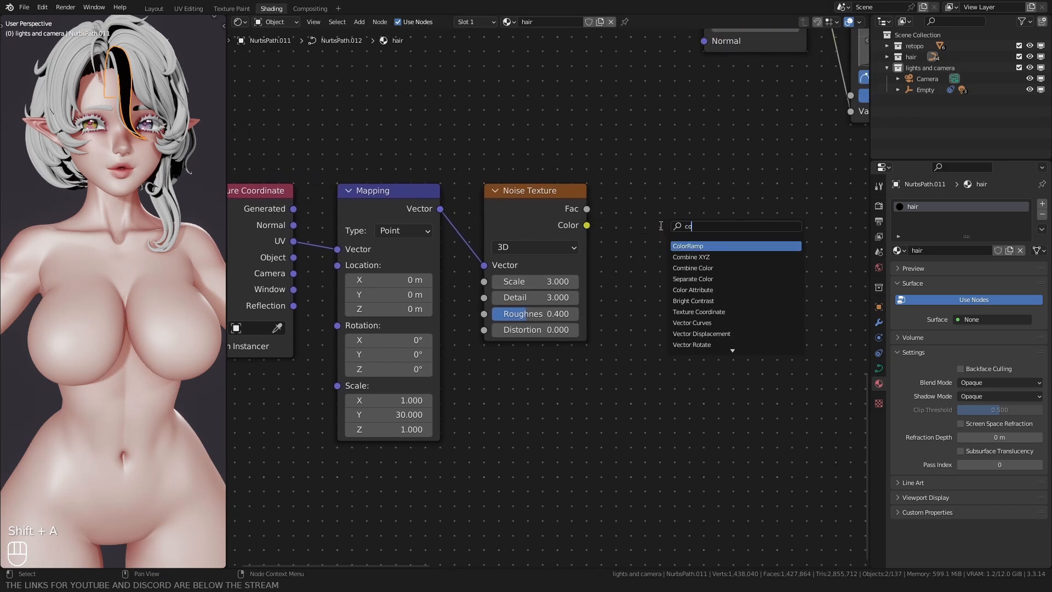
key(Return)
click(625, 189)
drag(586, 209, 622, 328)
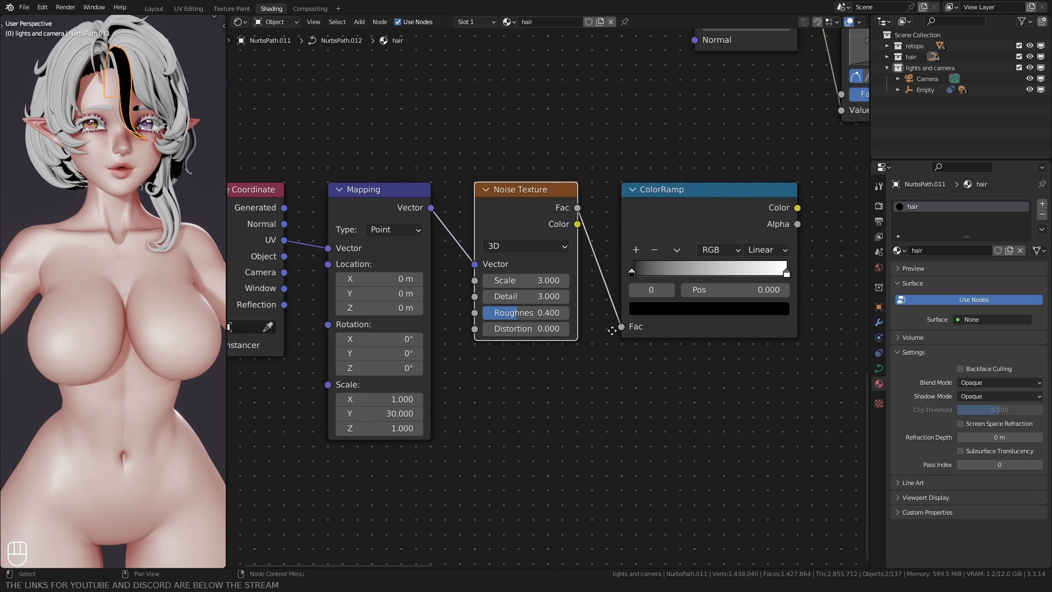
Step: Set the noise ColorRamp's interpolation to B-Spline
middle_drag(612, 330, 500, 333)
scroll(510, 333, up, 2)
click(678, 240)
click(678, 316)
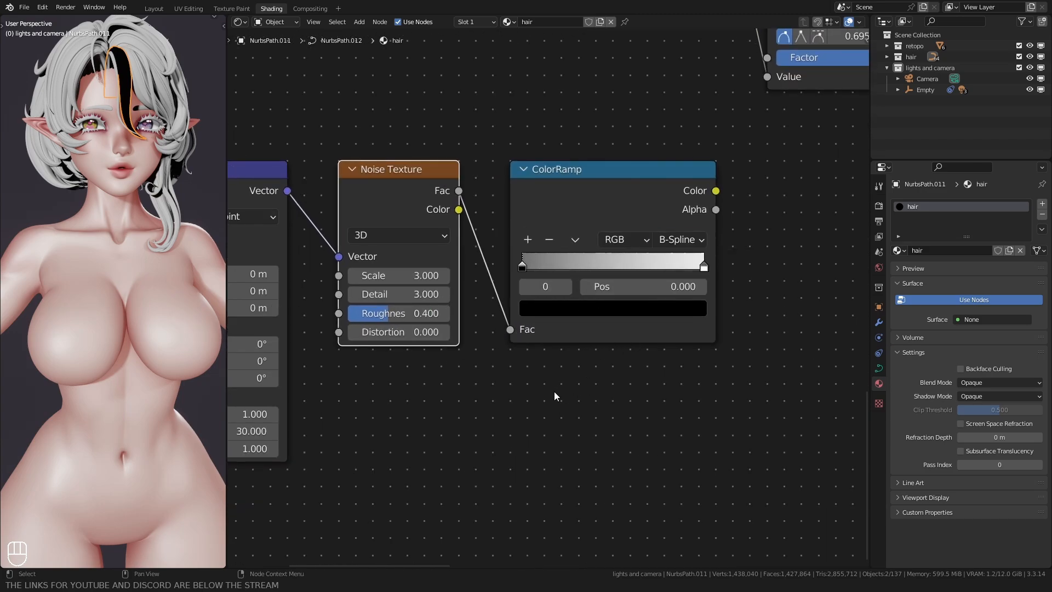
Step: Set the black stop of the noise ColorRamp to an HSV value of 0.1
scroll(551, 378, up, 1)
click(534, 309)
click(602, 192)
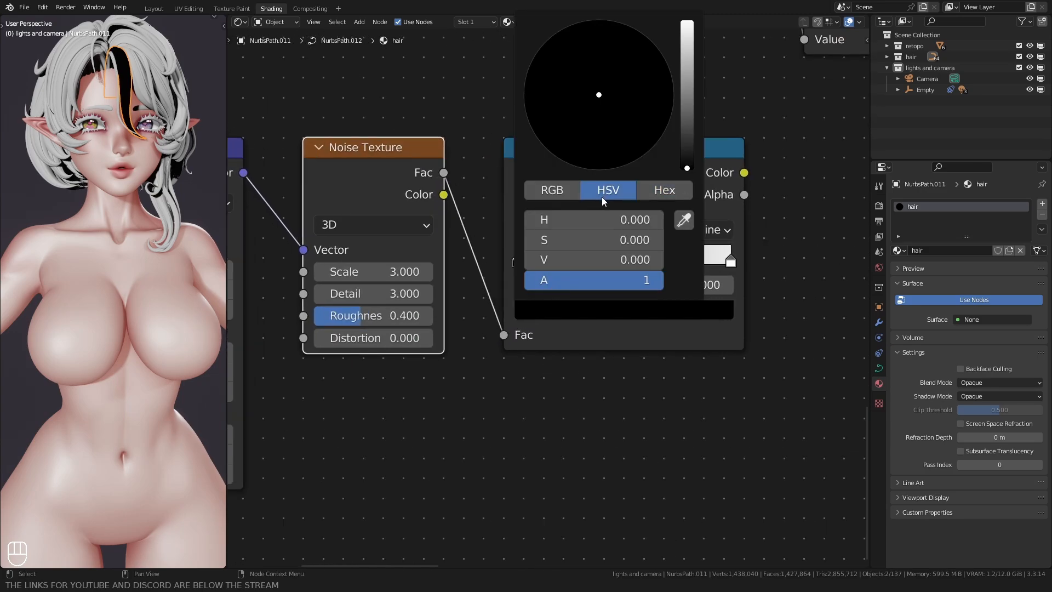
click(582, 259)
text(.1)
key(Return)
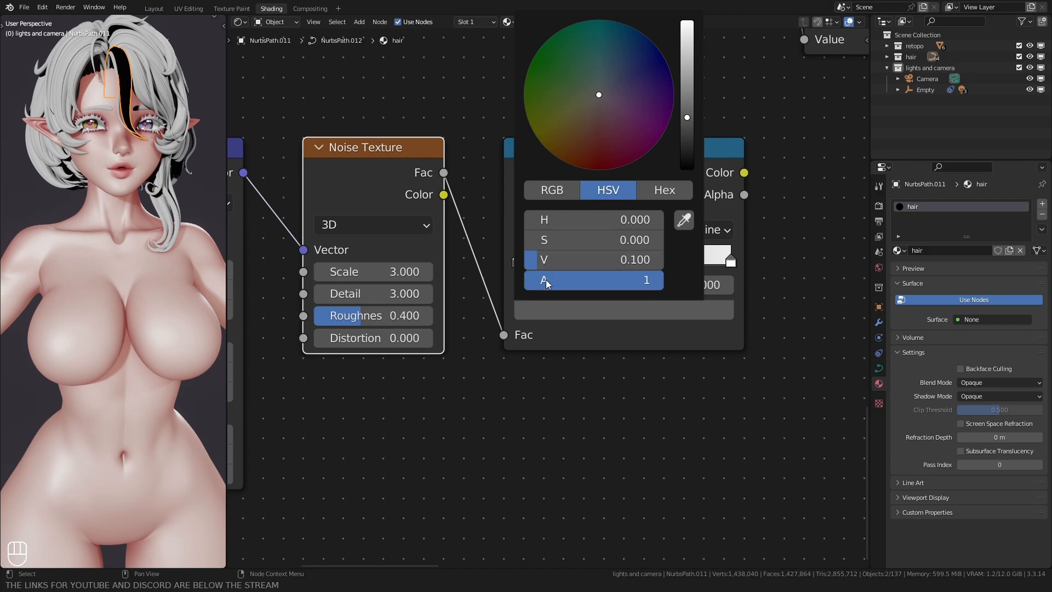
Step: Move the noise ColorRamp's dark stop to about 0.355 and its white stop to about 0.614
scroll(465, 365, up, 2)
drag(481, 260, 570, 256)
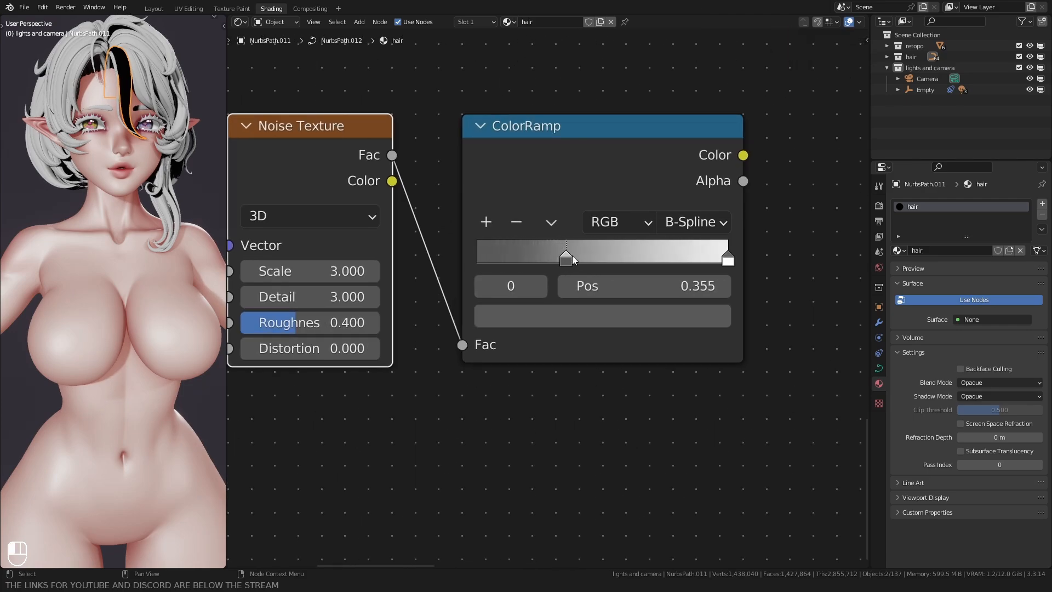
drag(728, 259, 626, 255)
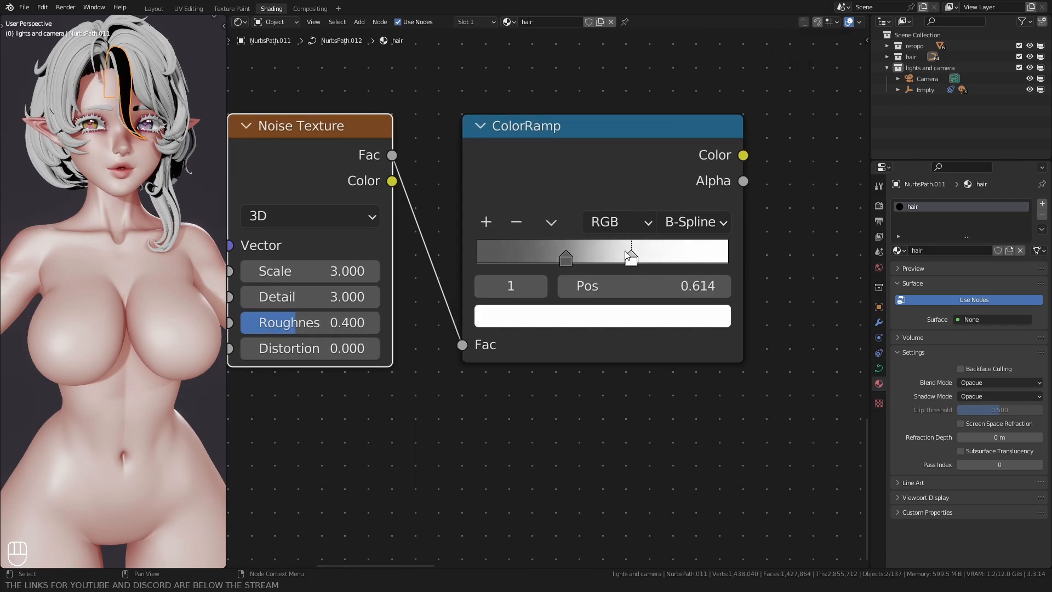
Step: Add a Glossy BSDF node after the noise ColorRamp
scroll(615, 311, down, 2)
middle_drag(742, 232, 565, 265)
key(shift+a)
text(s)
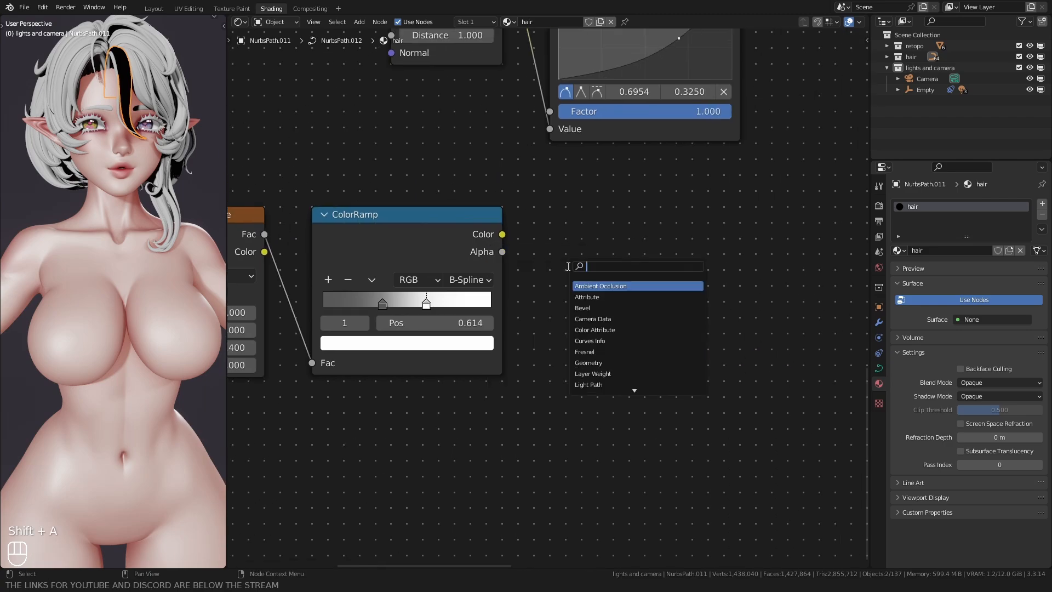
text(glo)
key(Return)
click(544, 199)
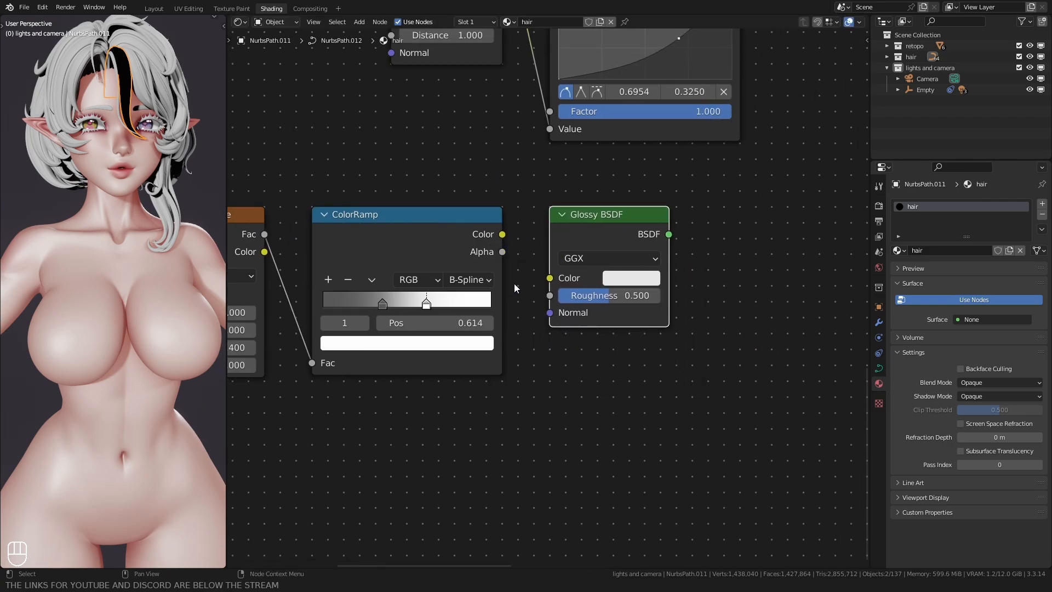
Step: Set the Glossy BSDF color to pure white and link the ColorRamp's Color output to its Roughness
click(606, 284)
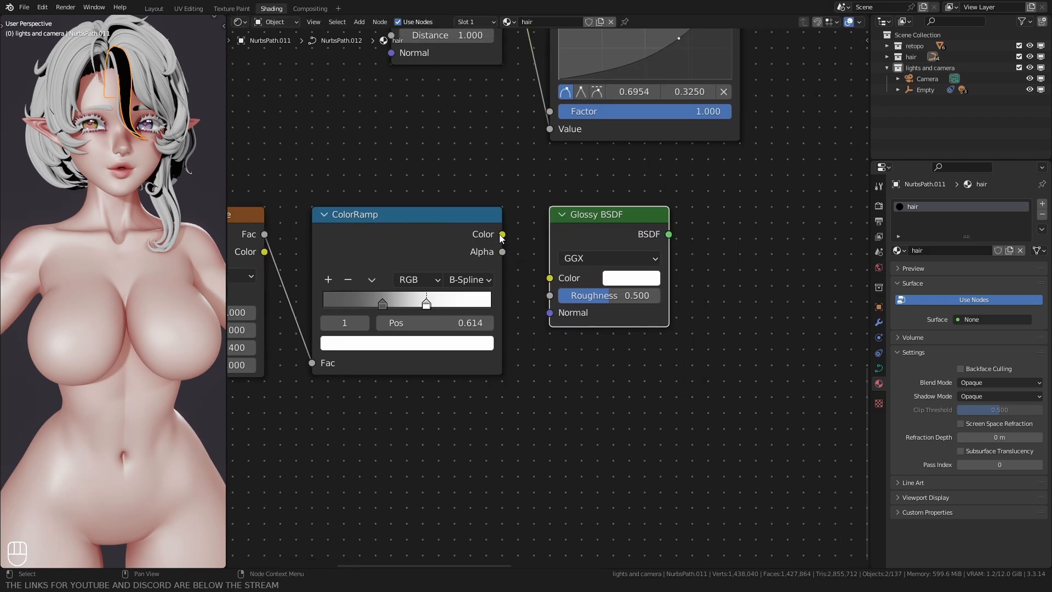
drag(502, 235, 549, 295)
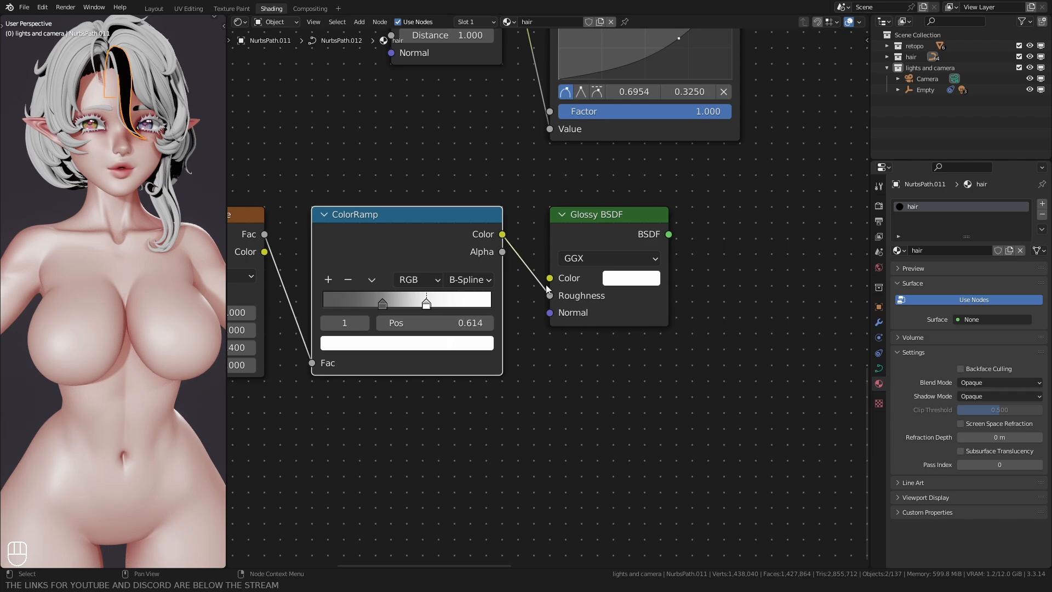
Step: Add a Shader to RGB node after the Glossy BSDF and link the BSDF output to its Shader input
middle_drag(764, 206, 603, 275)
key(shift+a)
click(606, 278)
text(sha)
key(Down)
key(Down)
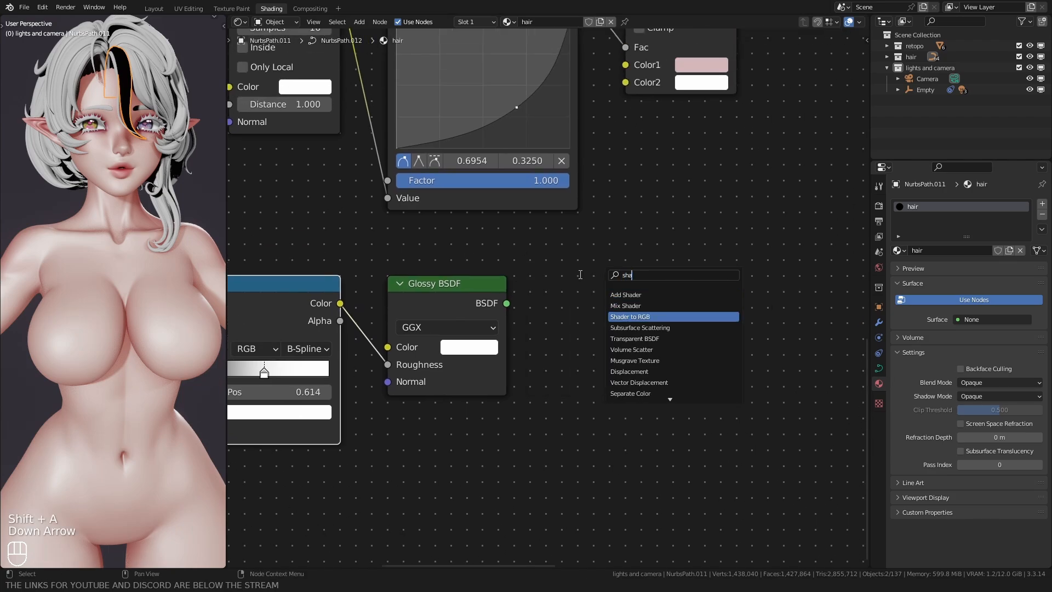
key(Return)
click(522, 287)
scroll(521, 287, up, 1)
drag(474, 274, 517, 315)
Step: Add a second ColorRamp node after the Glossy branch's Shader to RGB node
click(673, 225)
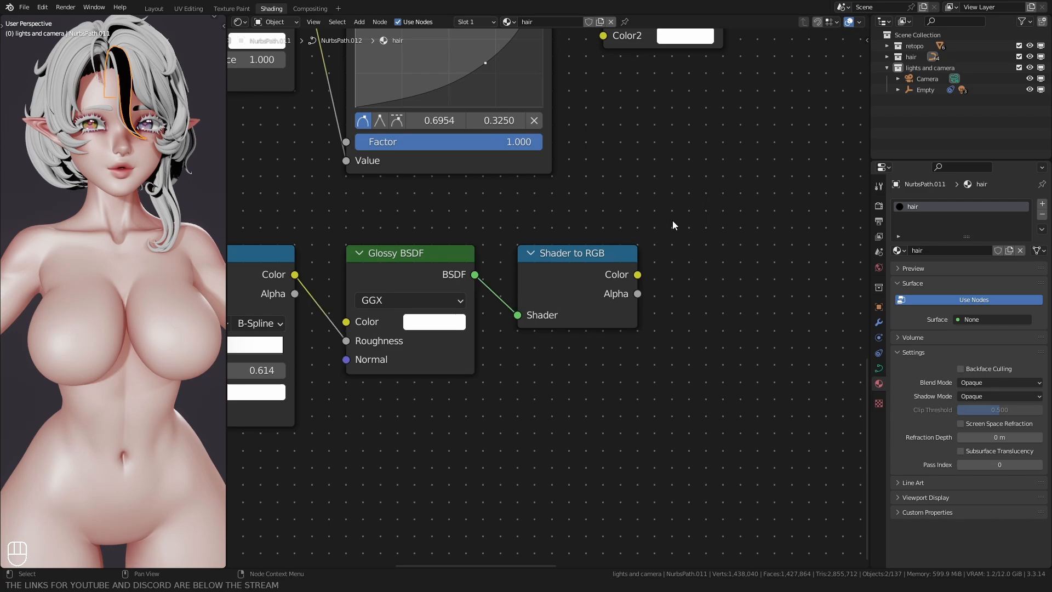
key(shift+a)
click(652, 216)
text(col)
key(Return)
click(669, 239)
click(655, 216)
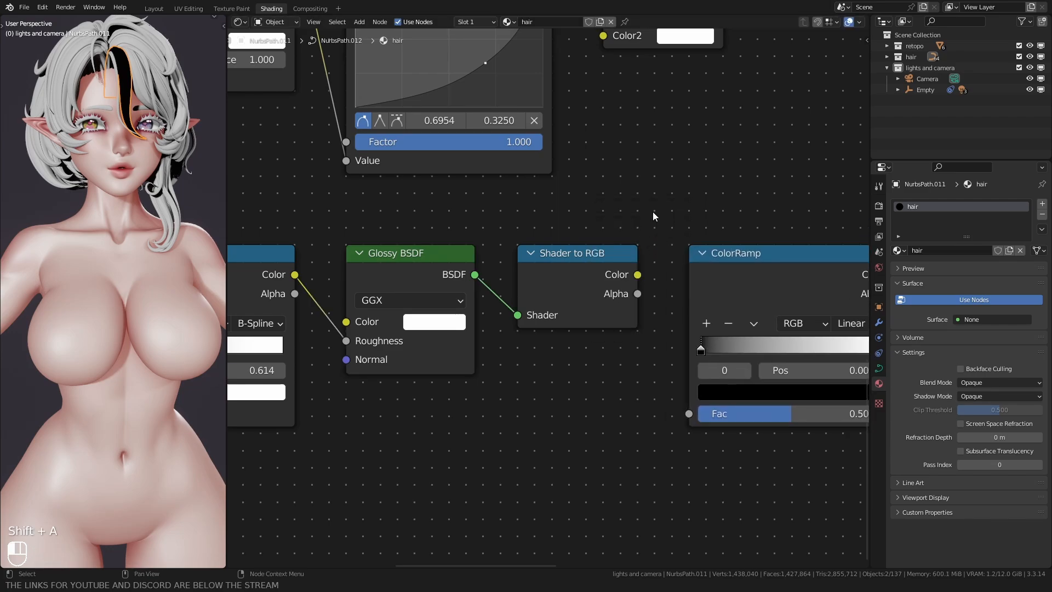
Step: Try to link the Glossy branch's Shader to RGB Color output to the second ColorRamp's Fac
middle_drag(655, 290, 480, 225)
scroll(480, 226, up, 4)
drag(455, 205, 525, 394)
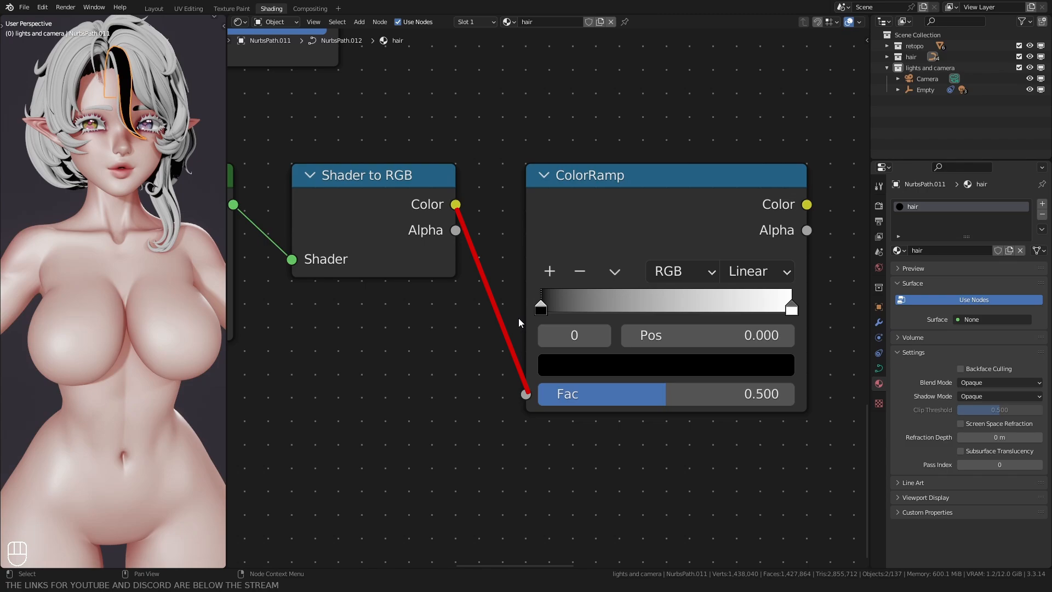
Step: Move the black stop of the second ColorRamp to about 0.305
scroll(513, 309, up, 2)
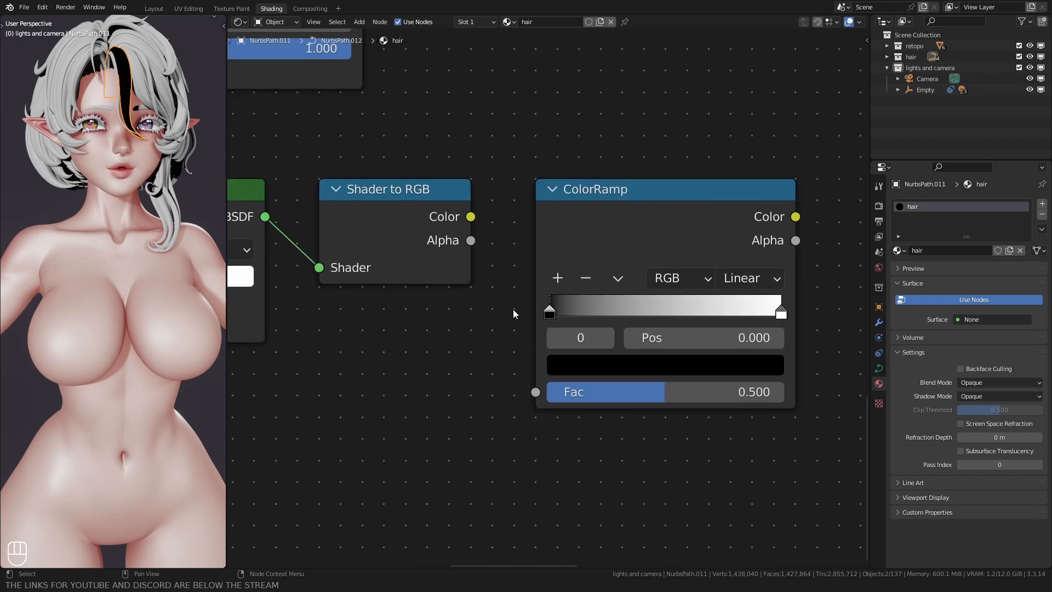
middle_drag(526, 323, 518, 318)
mouse_move(545, 310)
mouse_down()
mouse_move(633, 307)
mouse_move(622, 308)
mouse_up()
scroll(553, 202, down, 4)
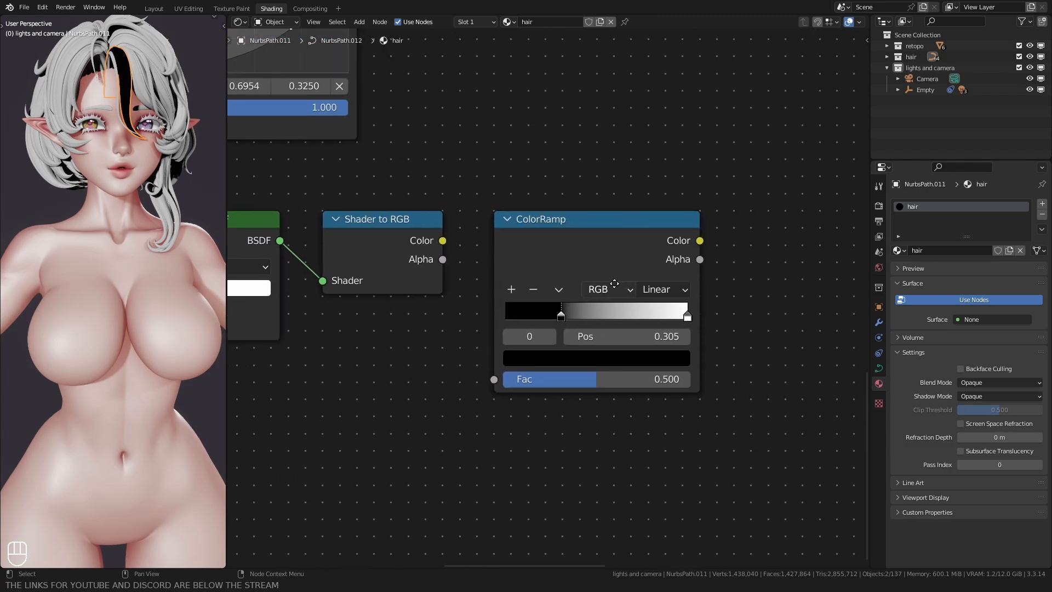
Step: Duplicate the Ambient Occlusion branch's Mix node and place the copy after the second ColorRamp
click(451, 95)
key(shift+d)
click(632, 276)
scroll(376, 374, down, 3)
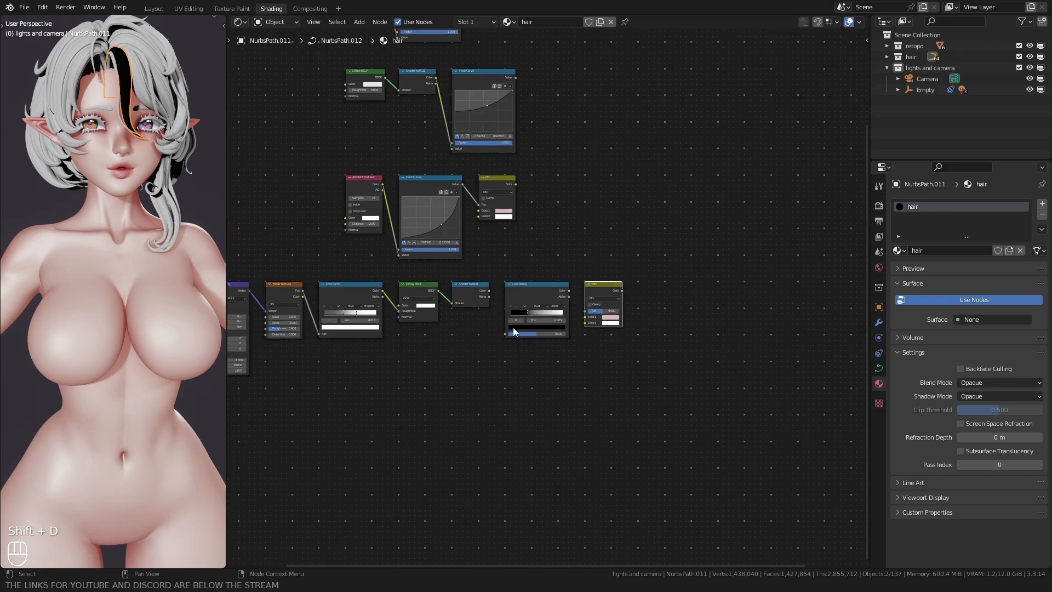
Step: Move the whole noise branch so its Mix node lines up below the Ambient Occlusion branch's Mix node
drag(376, 374, 789, 247)
key(g)
click(557, 291)
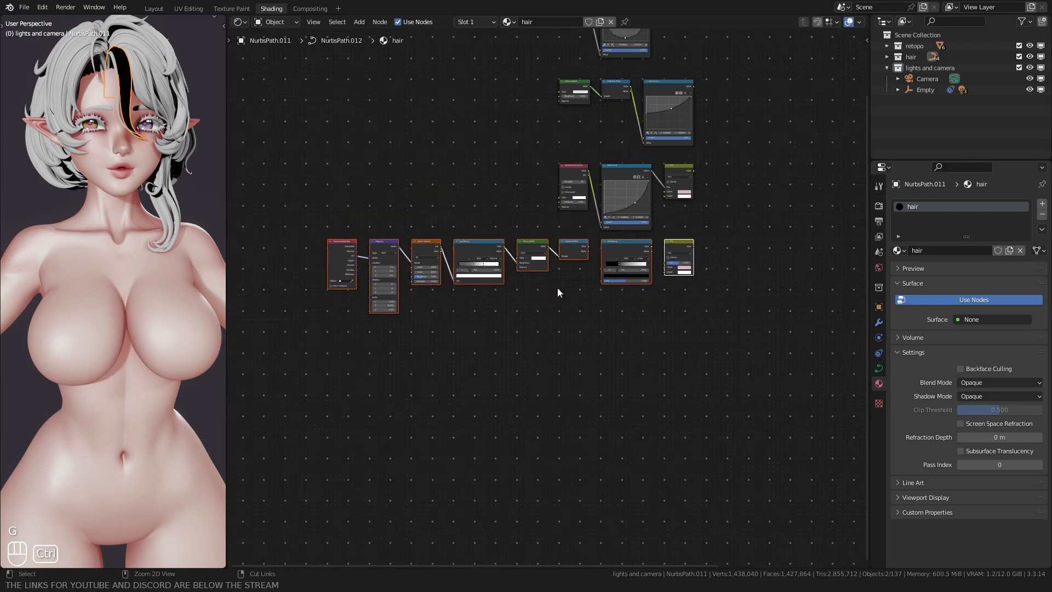
middle_drag(624, 289, 528, 306)
Step: Link the second ColorRamp's Color to the noise branch Mix node's Fac and set its Color1 to black
scroll(530, 316, up, 5)
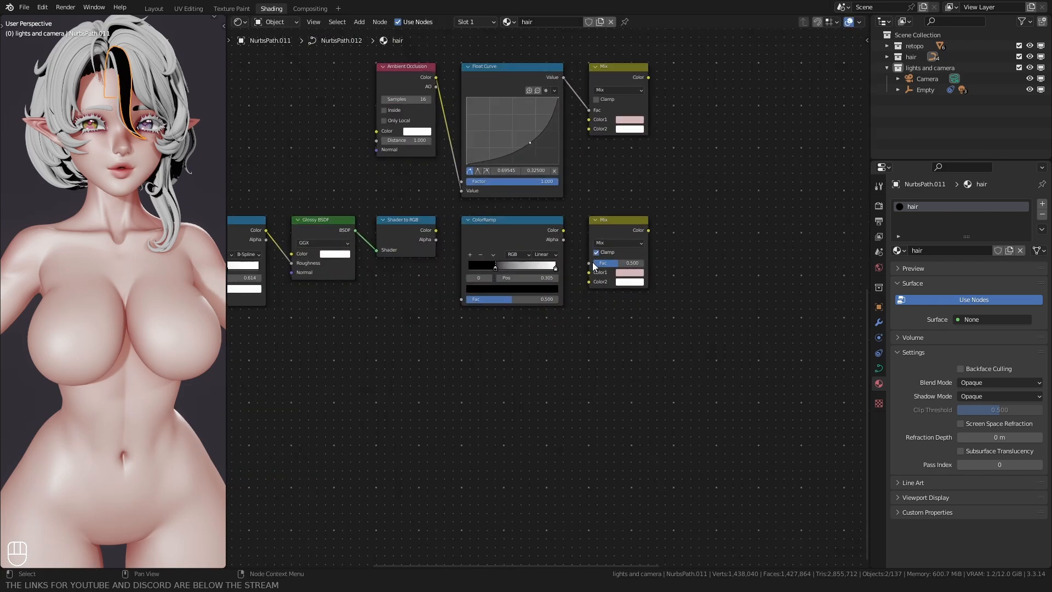
drag(474, 221, 504, 275)
click(579, 288)
drag(674, 104, 679, 197)
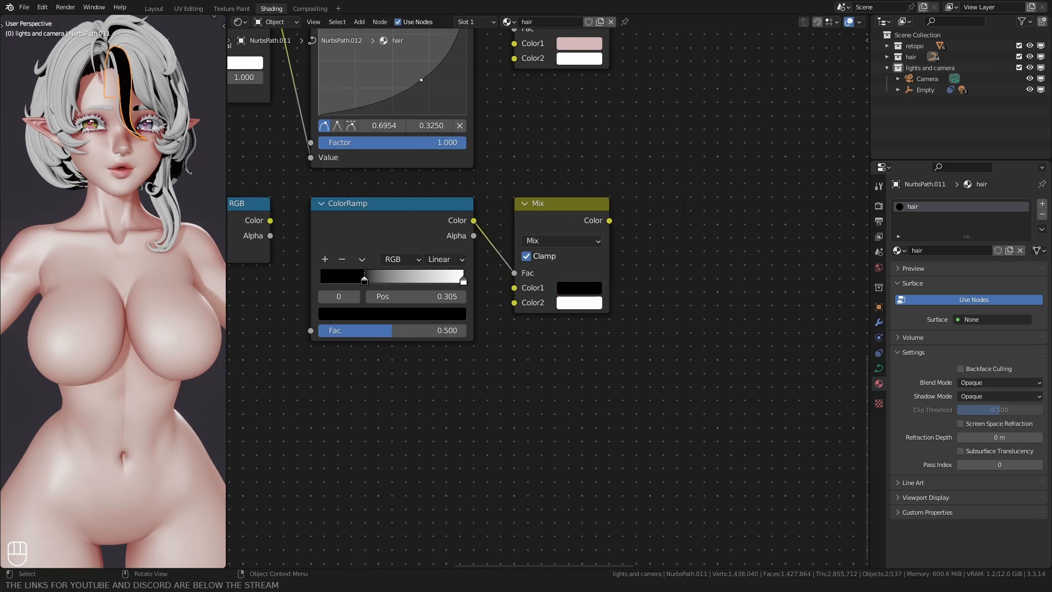
Step: Set Color2 of the noise branch's Mix node to hex FFDAE9
click(568, 305)
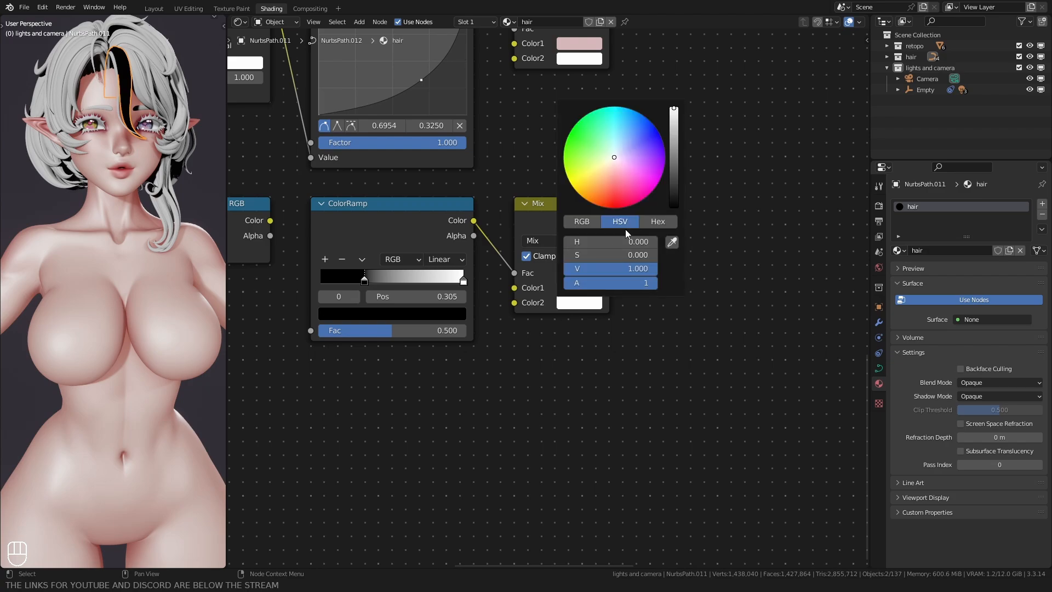
click(642, 224)
click(620, 238)
text(FFDAE9)
key(Return)
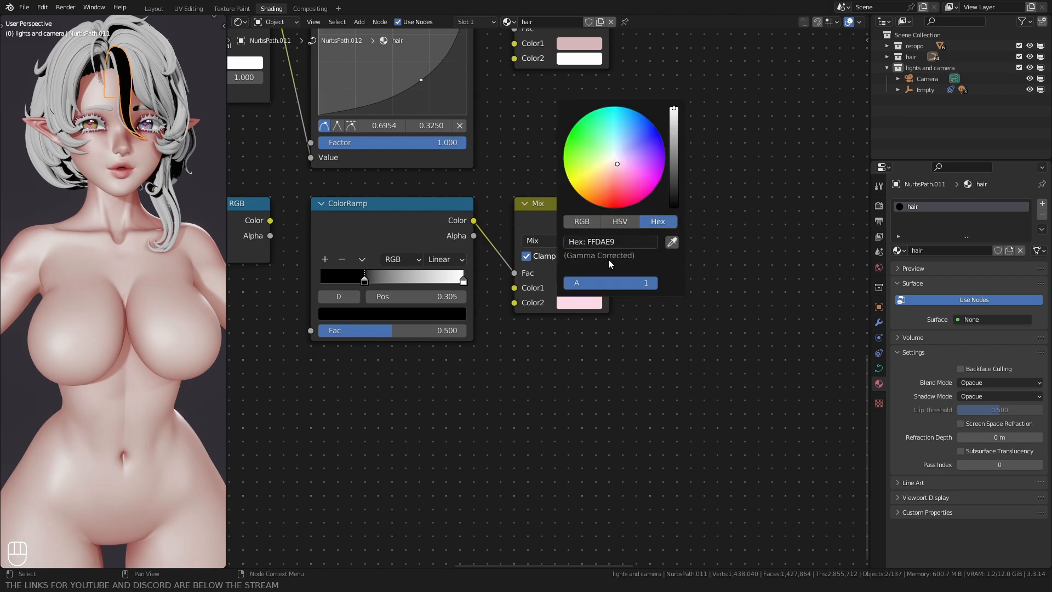
Step: Duplicate the Layer Weight branch's Mix node and place the copy well after the original
scroll(646, 217, down, 8)
middle_drag(682, 137, 580, 370)
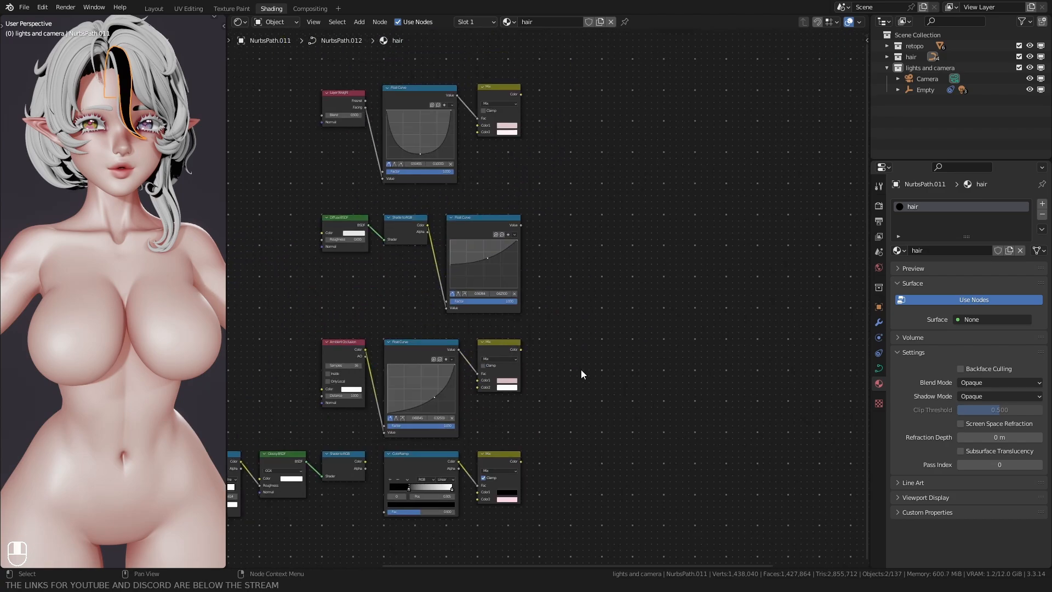
scroll(580, 369, down, 3)
scroll(630, 110, up, 3)
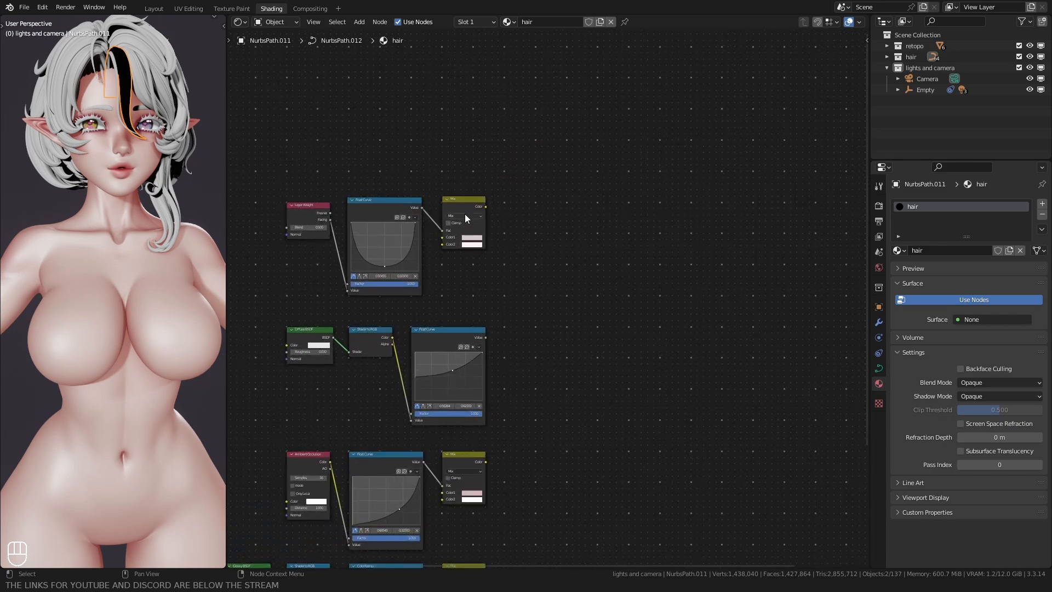
key(shift+d)
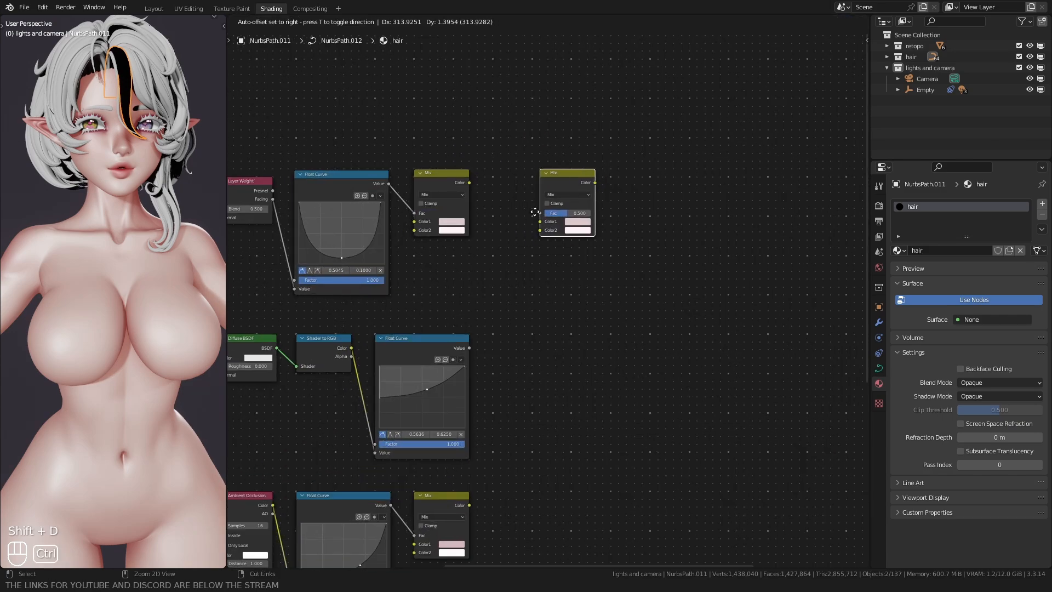
click(570, 220)
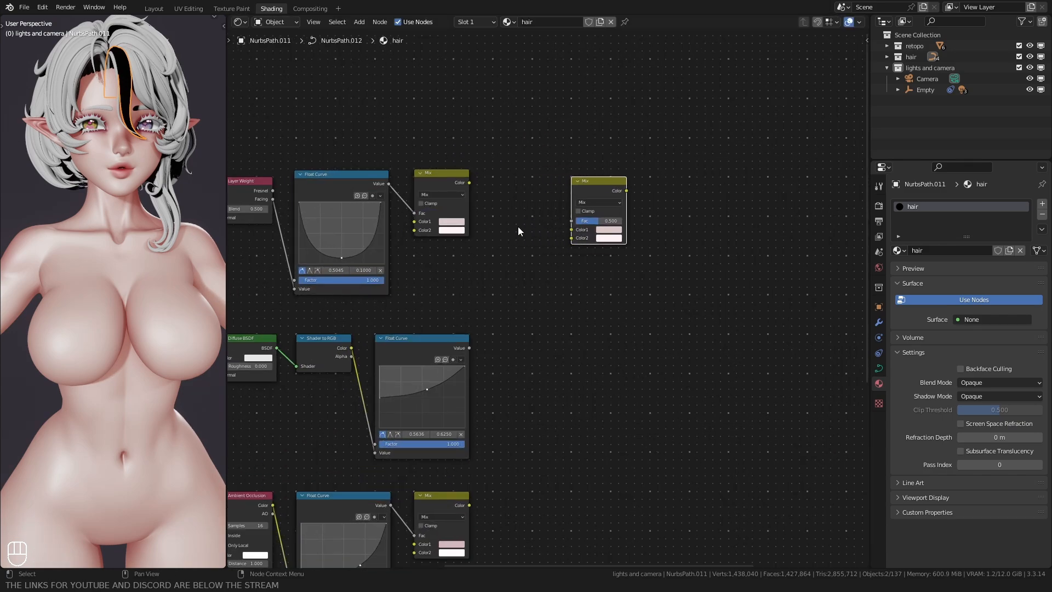
Step: Link the Layer Weight branch's Mix Color output to the duplicated Mix node's Color1, with its Fac set to 1
scroll(528, 291, up, 2)
drag(439, 140, 649, 192)
scroll(542, 212, down, 4)
middle_drag(540, 213, 568, 209)
Step: Move the Layer Weight branch down closer to the diffuse branch and align the combining Mix node with it
drag(260, 258, 478, 207)
key(g)
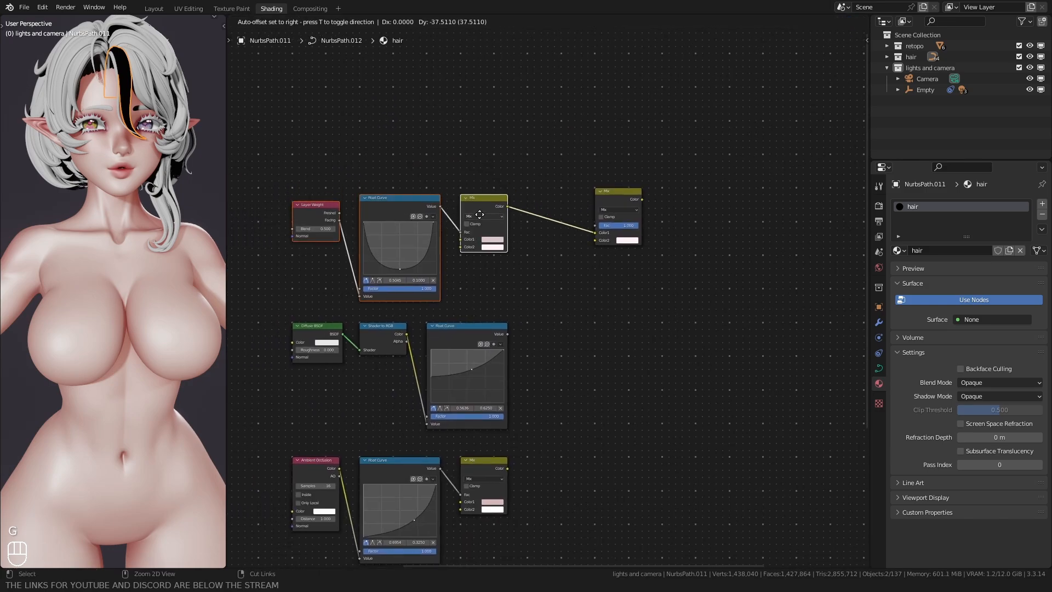
click(480, 214)
click(524, 179)
Step: Link the diffuse Float Curve's Value to the combining Mix node's Color2 and set its blend mode to Multiply
scroll(500, 340, up, 1)
drag(501, 340, 602, 232)
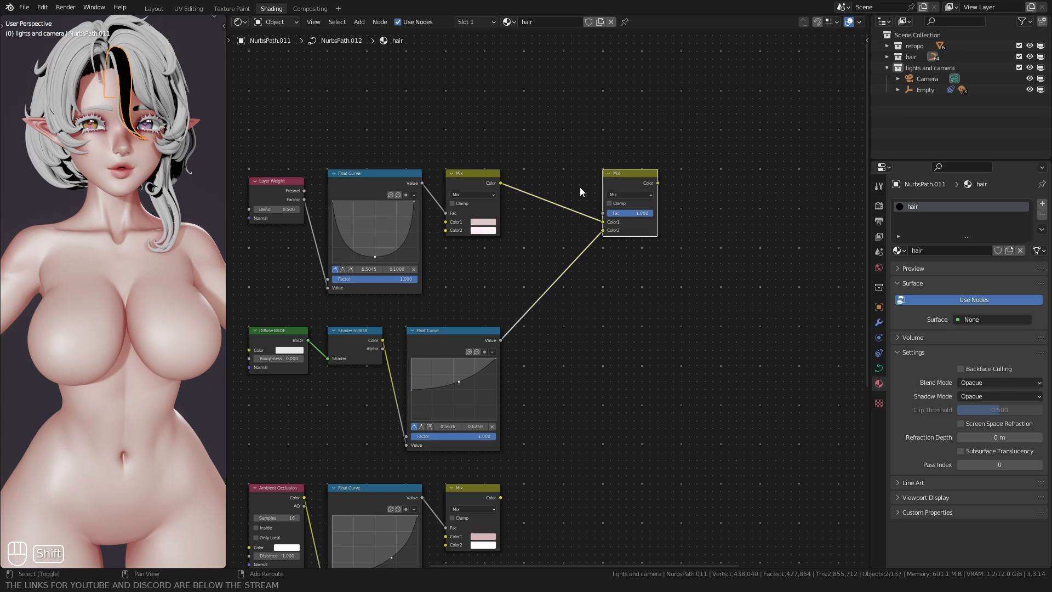
click(630, 194)
Step: Duplicate the Multiply node beside the original and link the first Multiply's Color to the copy's Color1
click(613, 183)
key(shift+d)
click(725, 186)
drag(658, 183, 712, 222)
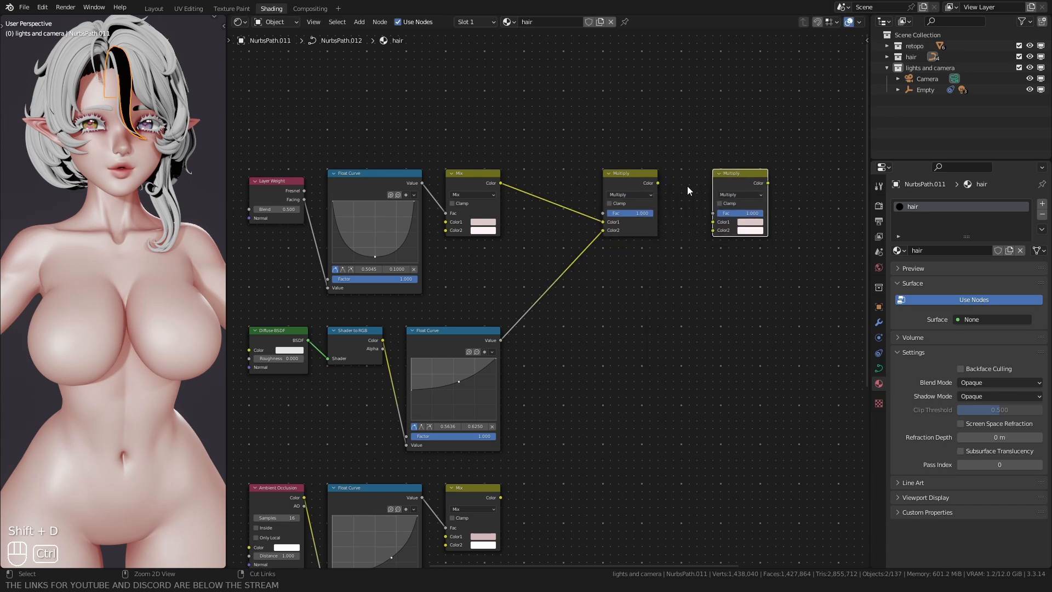
Step: Link the ambient occlusion branch's Mix Color output to the second Multiply node's Color2
middle_drag(567, 307, 536, 251)
drag(470, 442, 478, 441)
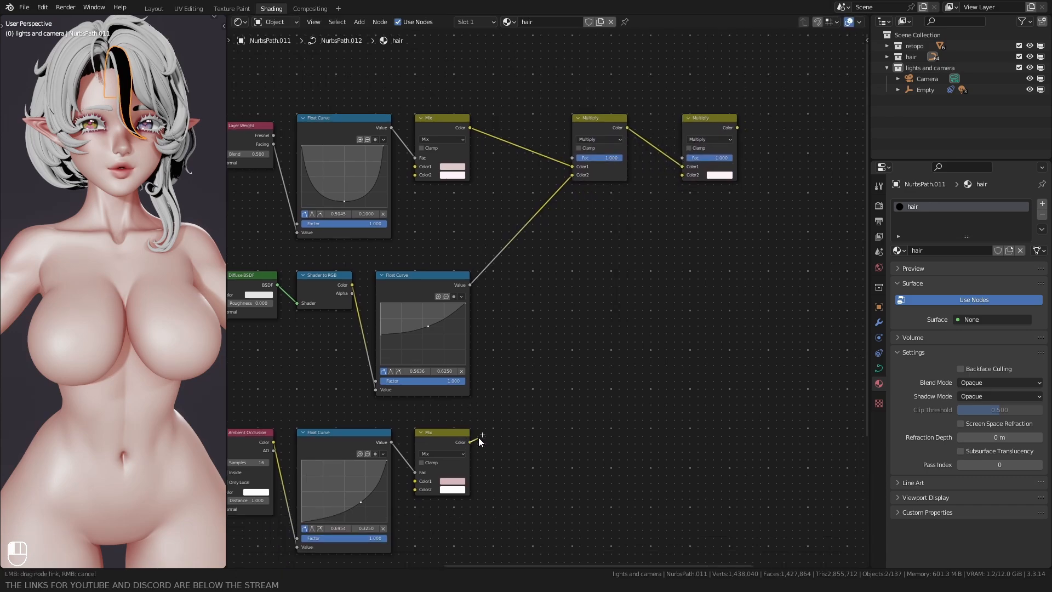
drag(668, 179, 679, 176)
Step: Duplicate the second Multiply node beside it, set the copy's blend mode to Add, and link the second Multiply's Color to its Color1
middle_drag(584, 214, 406, 271)
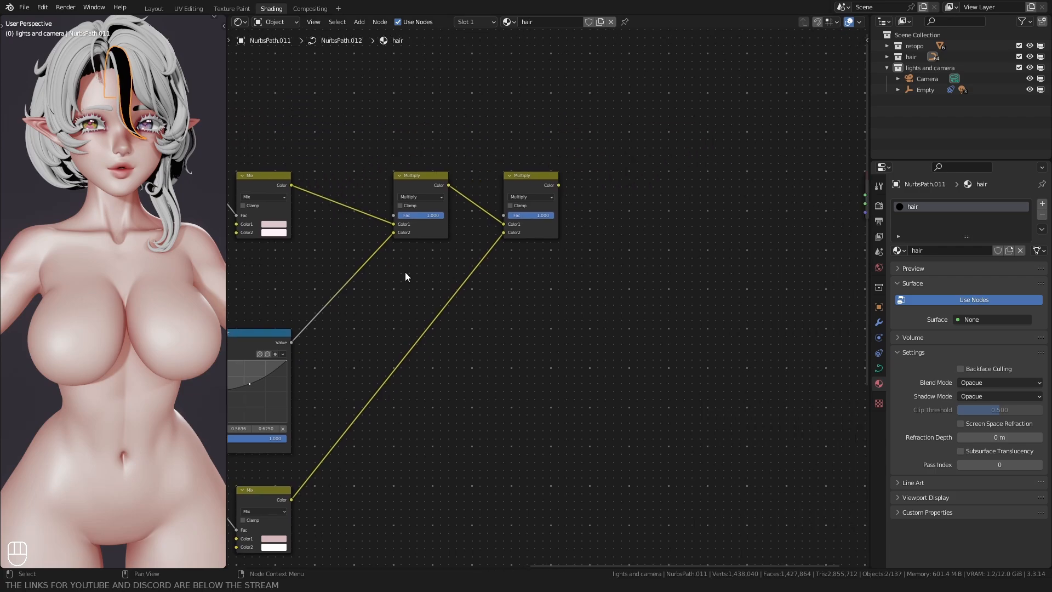
click(503, 183)
key(shift+d)
ctrl+click(594, 186)
key(ctrl+KP_Add)
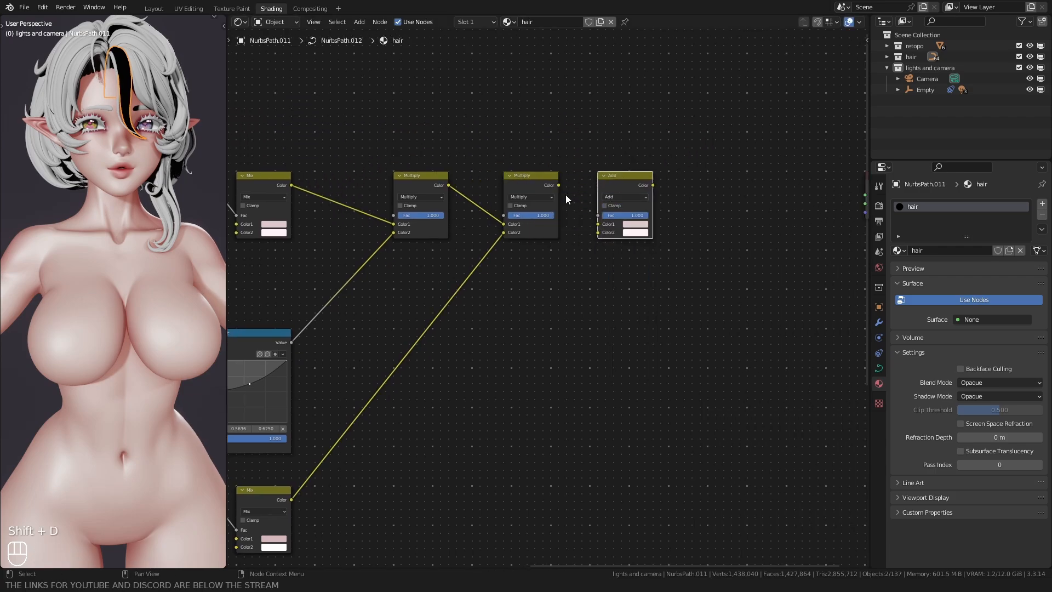
drag(558, 185, 597, 224)
Step: Link the glossy branch's Mix Color to the Add node's Color2, and the Add node's Color to the Material Output's Surface
scroll(542, 290, down, 5)
middle_drag(441, 367, 467, 257)
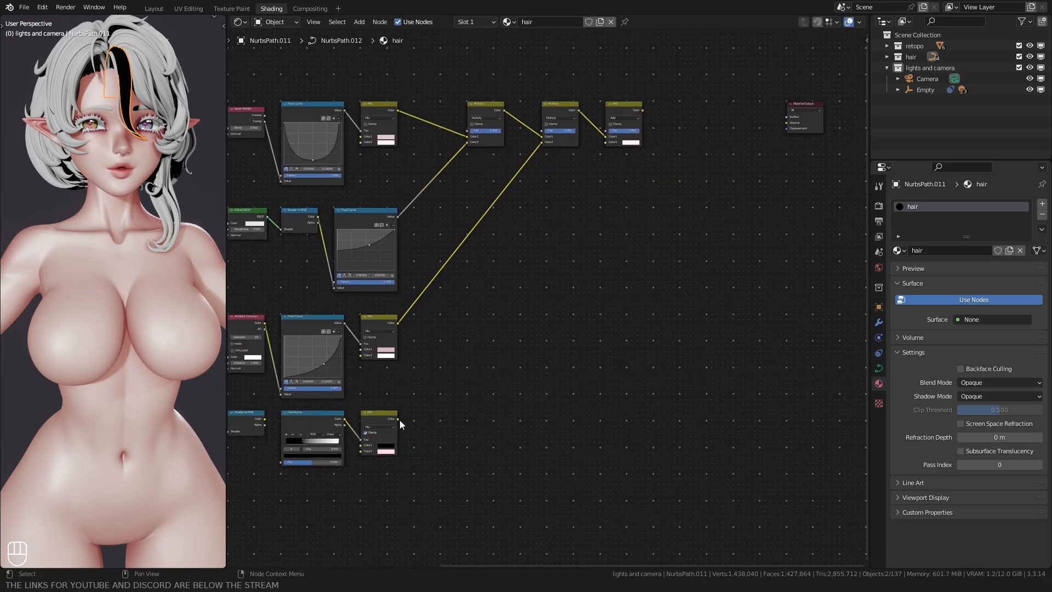
drag(399, 419, 607, 144)
middle_drag(624, 121, 478, 250)
scroll(479, 249, up, 4)
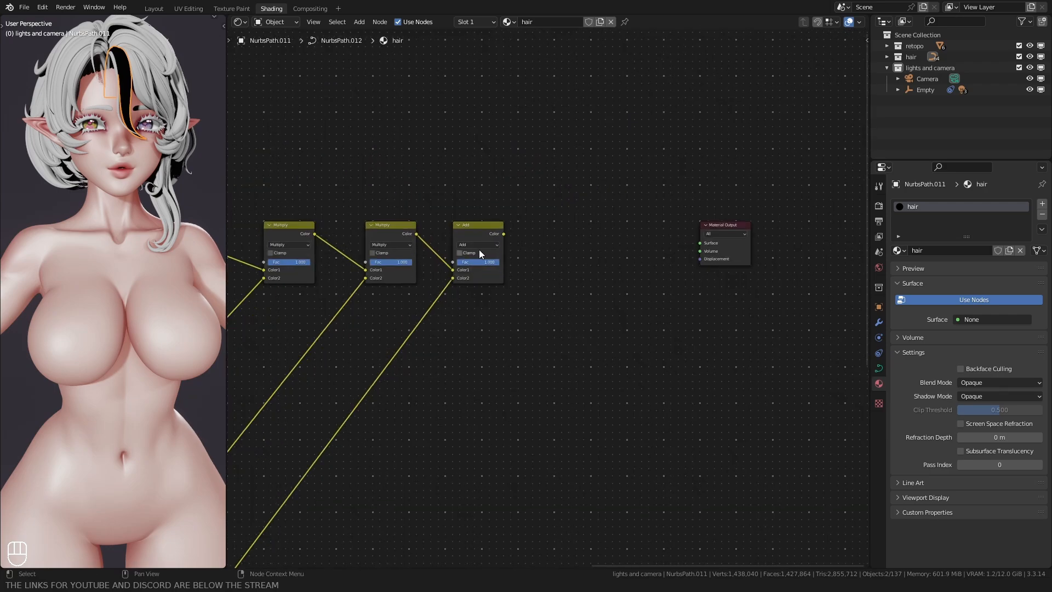
drag(505, 235, 701, 244)
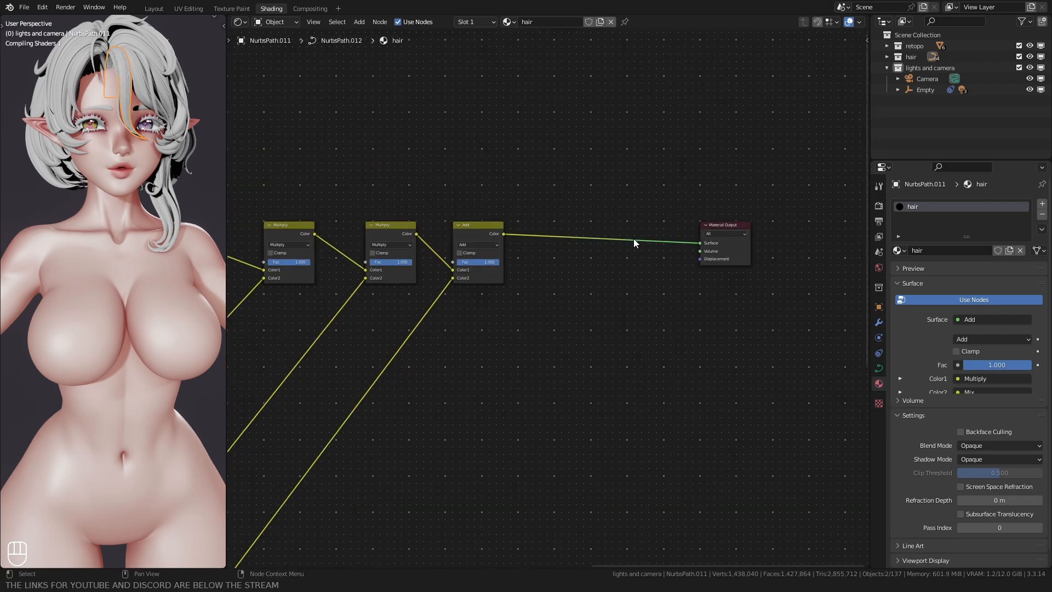
Step: Examine the material on the front hair strand and review its connected node branches
shift+middle_drag(132, 124, 126, 202)
scroll(125, 192, up, 3)
key(alt+a)
shift+middle_drag(107, 135, 116, 161)
scroll(290, 278, down, 2)
middle_drag(291, 278, 591, 195)
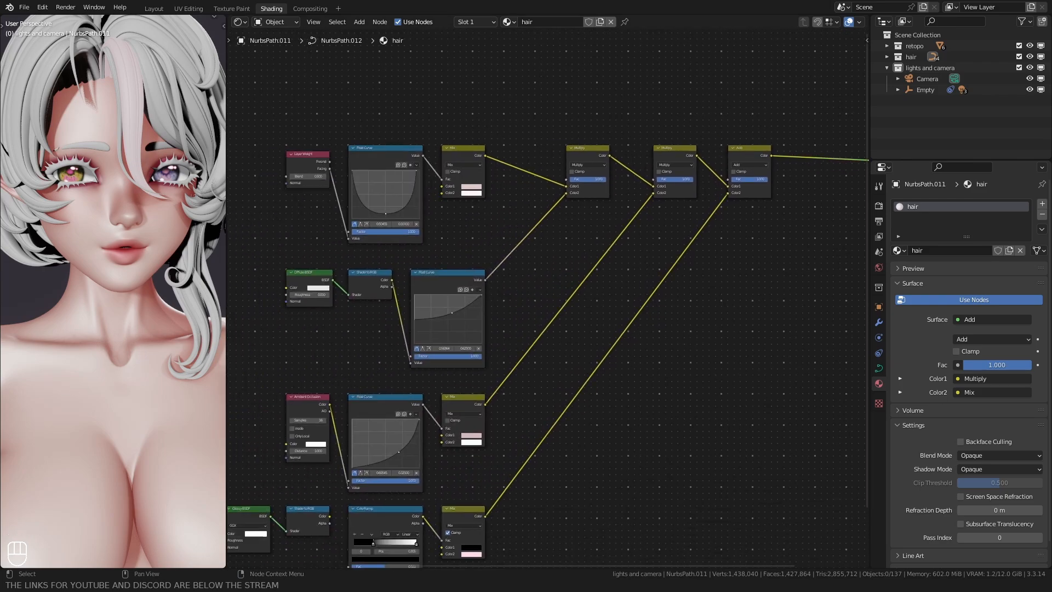
middle_drag(270, 227, 336, 104)
Step: Switch to the Layout workspace and select all objects in the hair collection
click(153, 9)
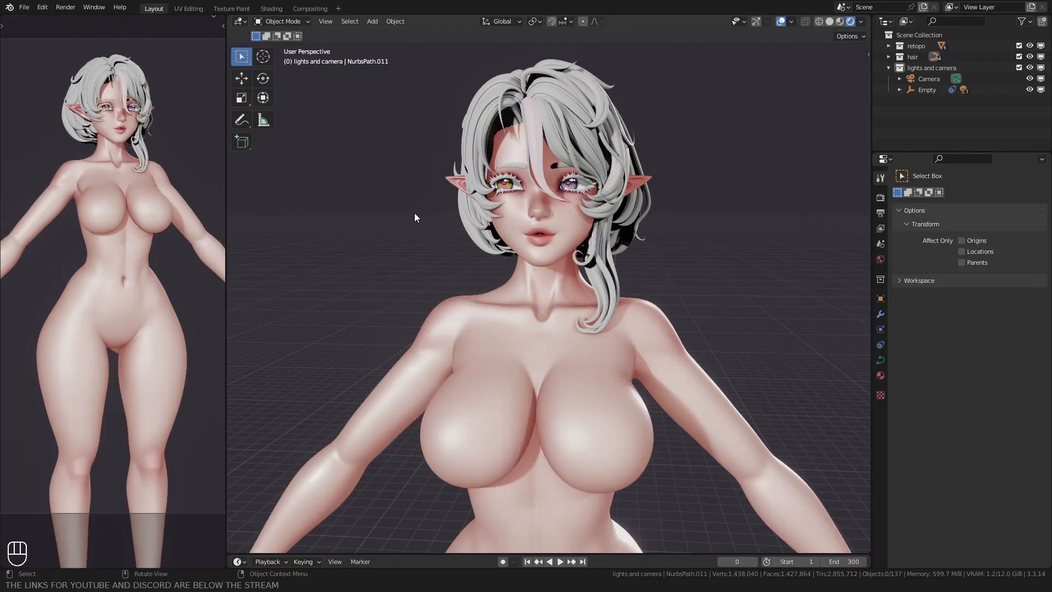
shift+scroll(414, 213, up, 2)
click(583, 161)
click(912, 57)
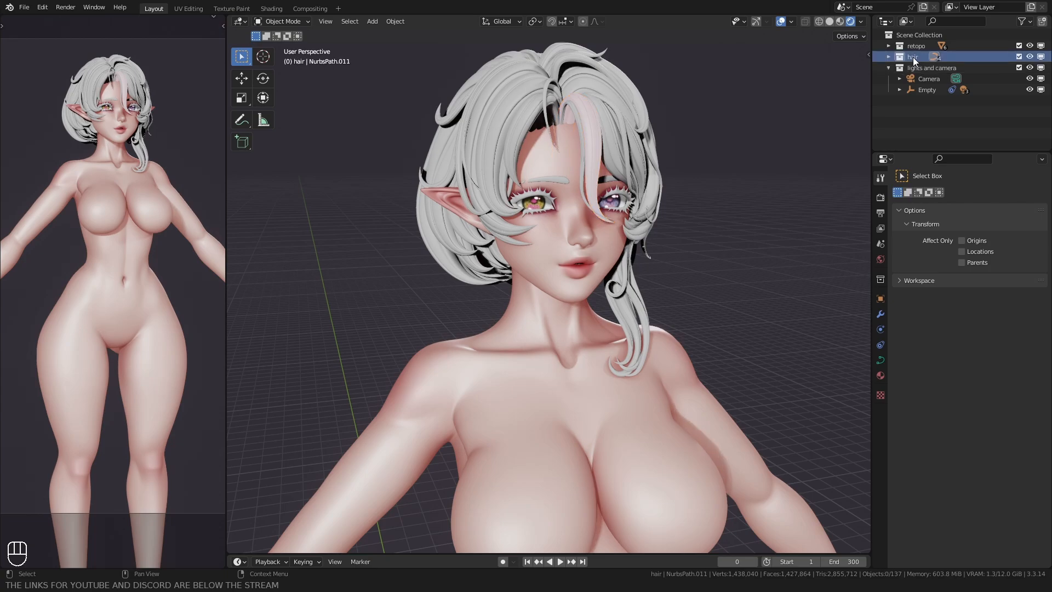
right_click(912, 57)
click(817, 143)
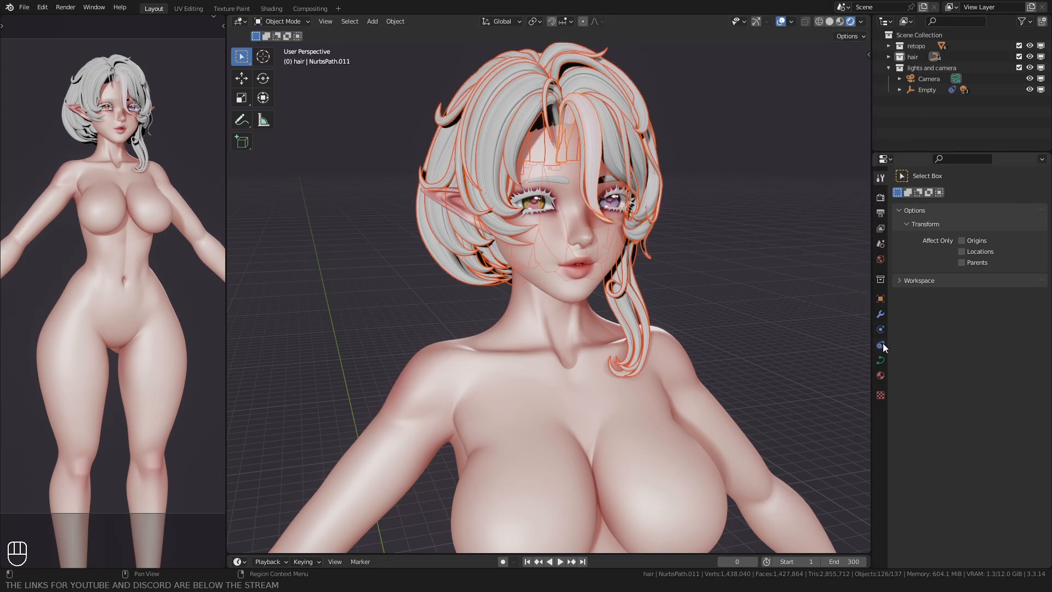
Step: Copy the hair material from the active strand to all selected hair objects and clear the selection
click(880, 376)
click(1042, 221)
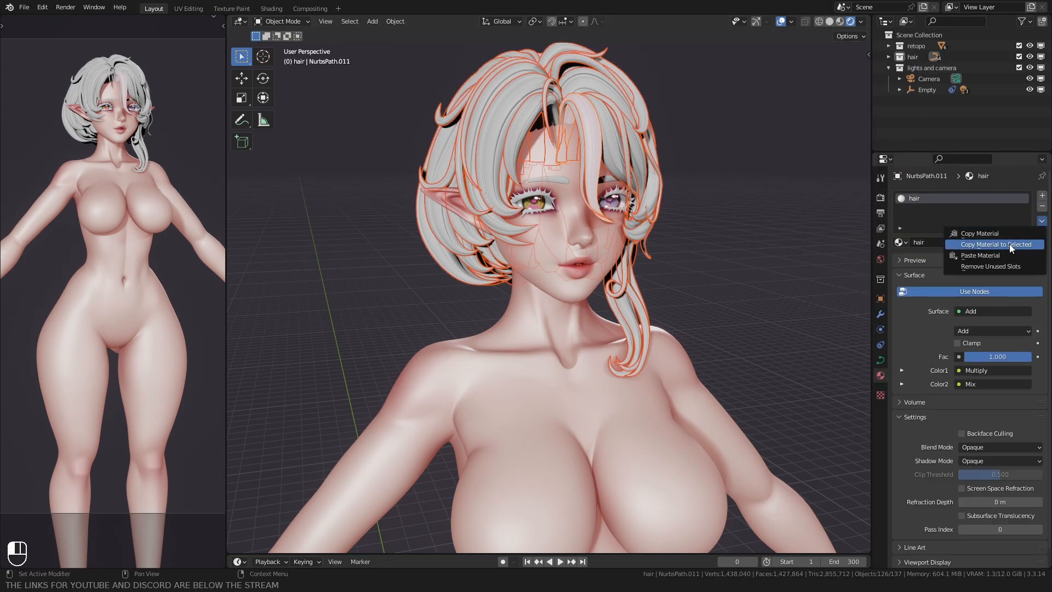
click(975, 245)
click(777, 246)
mouse_move(576, 275)
middle_down()
mouse_move(456, 278)
mouse_move(592, 269)
mouse_move(472, 270)
mouse_move(484, 282)
middle_up()
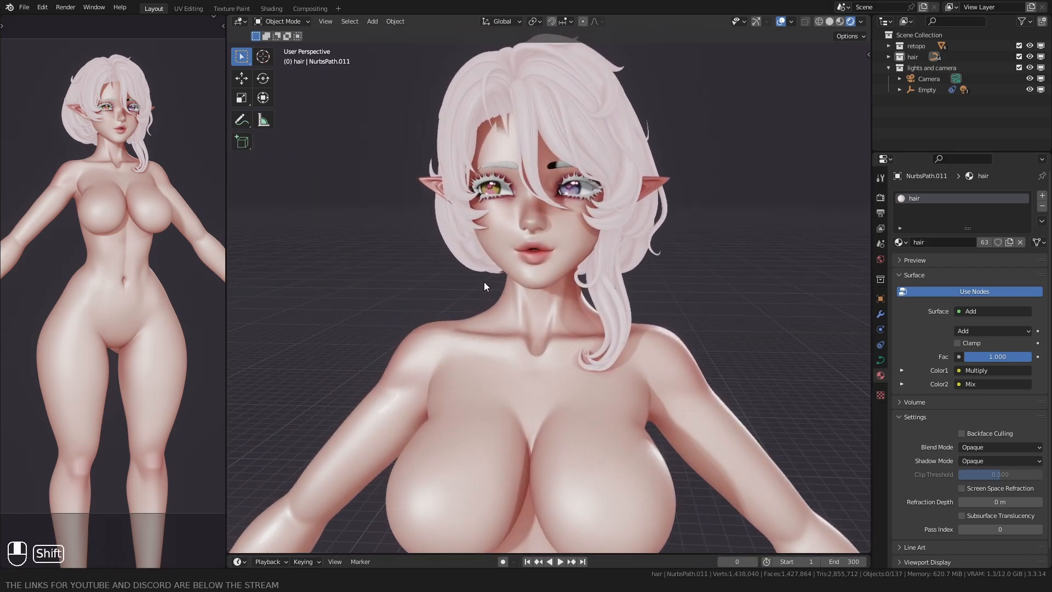
Step: Return to the Shading workspace with the hair material's node tree open
click(280, 8)
scroll(606, 270, down, 2)
middle_drag(669, 204, 507, 335)
middle_drag(500, 162, 494, 247)
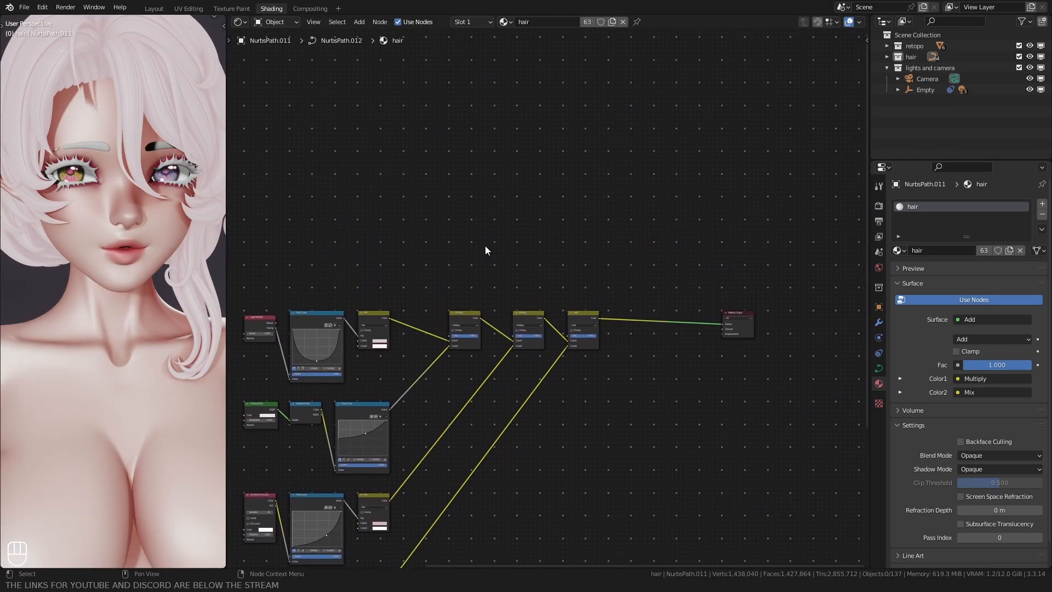
scroll(101, 209, down, 2)
shift+middle_drag(99, 207, 102, 180)
scroll(543, 195, up, 6)
Step: Add a Gradient Texture node in the free space above the Multiply and Add nodes
key(shift+a)
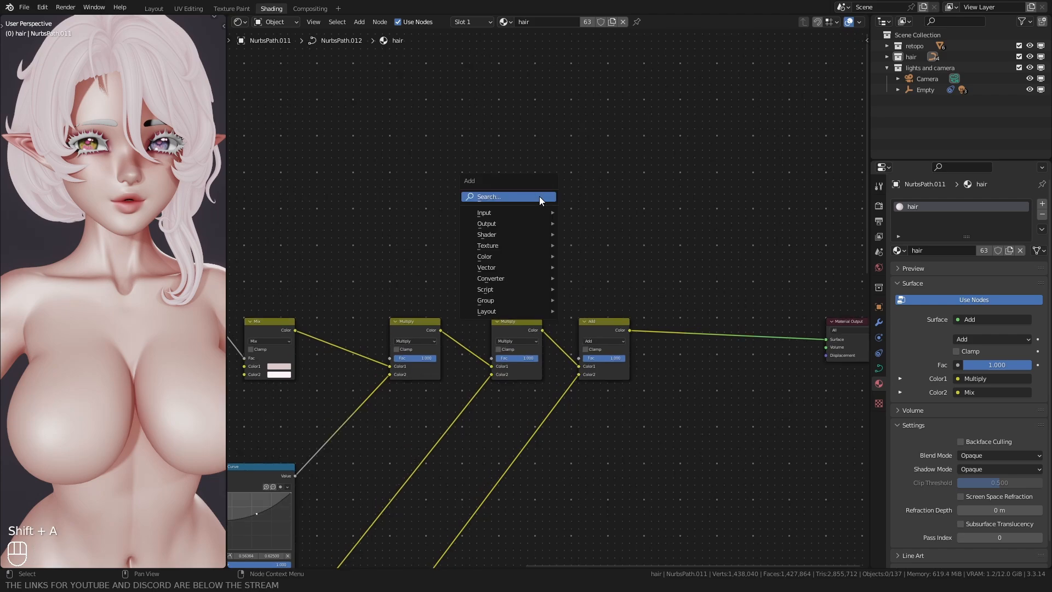
click(539, 196)
text(gra)
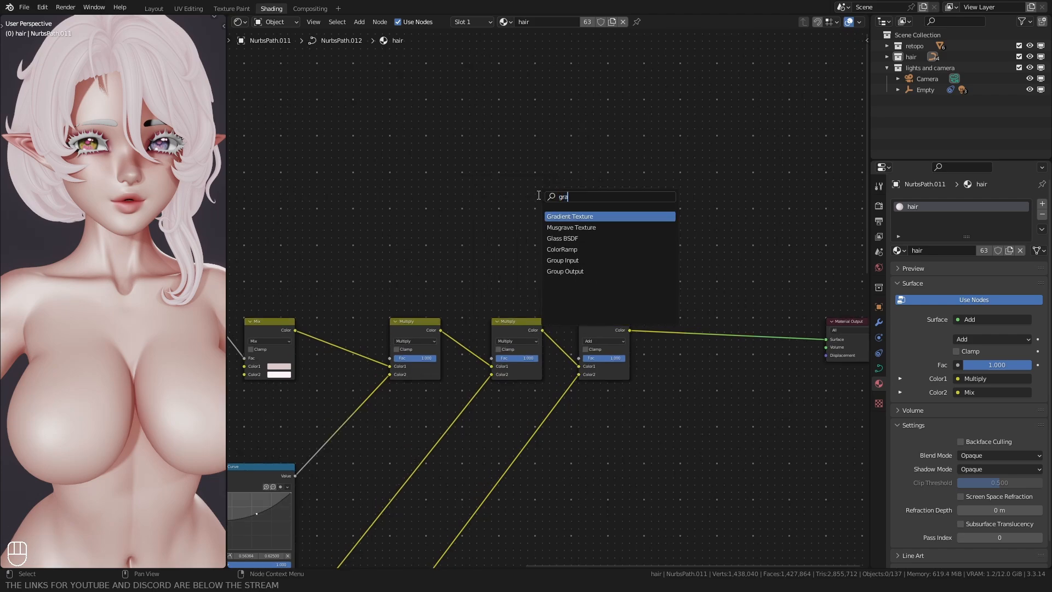
key(Return)
ctrl+click(534, 171)
click(540, 175)
click(540, 176)
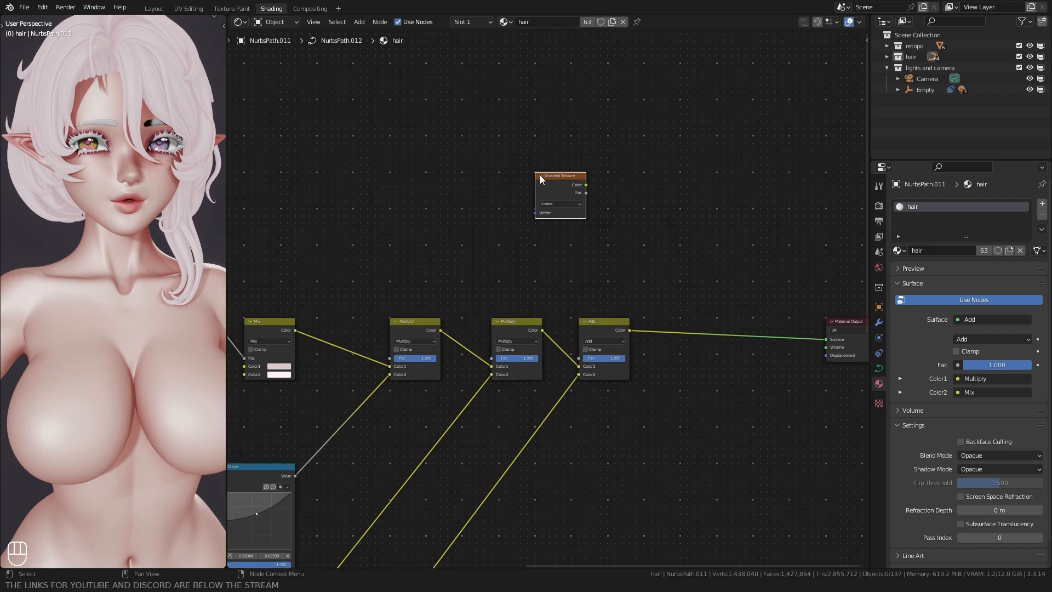
Step: Add Texture Coordinate and Mapping nodes to the Gradient Texture and link the UV output to the Mapping node's Vector
key(ctrl+t)
key(g)
key(g)
click(419, 177)
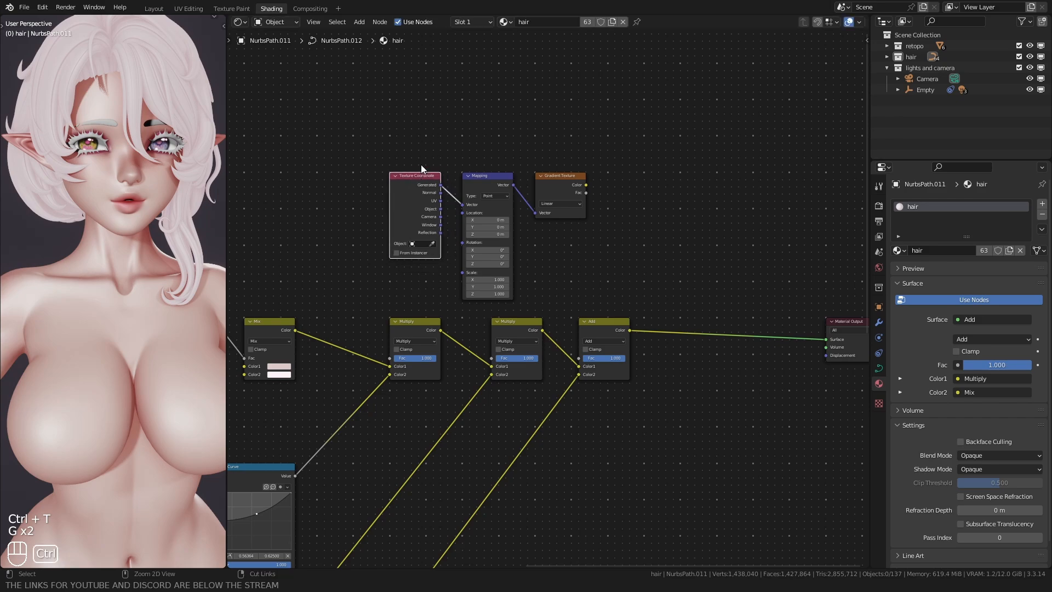
scroll(417, 175, up, 2)
drag(401, 165, 431, 171)
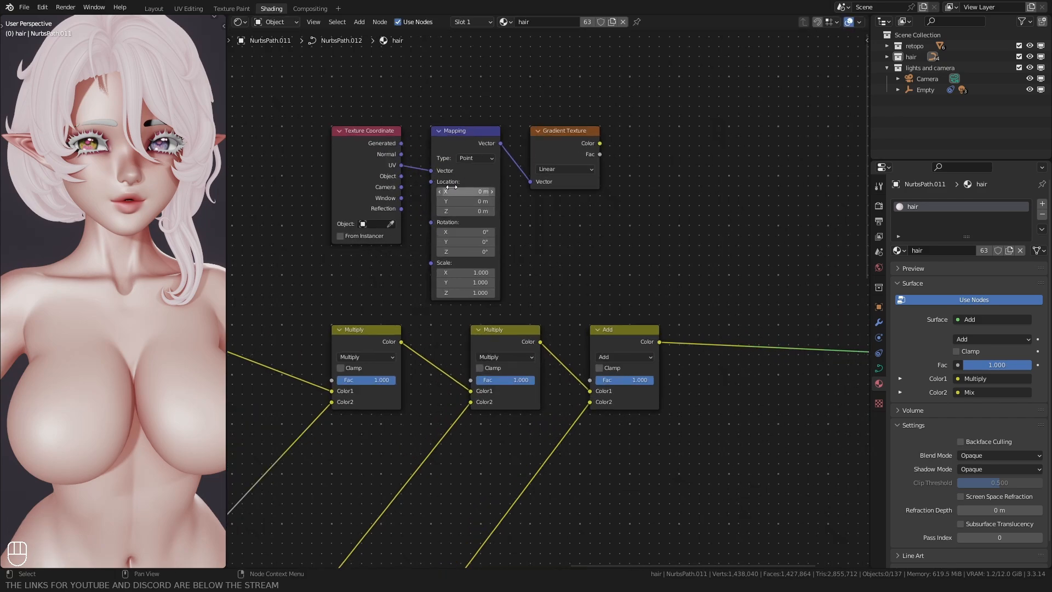
Step: Add a ColorRamp node beside the Gradient Texture and link the gradient's Fac output to the ramp's Fac input
middle_drag(450, 187, 326, 229)
key(shift+a)
text(col)
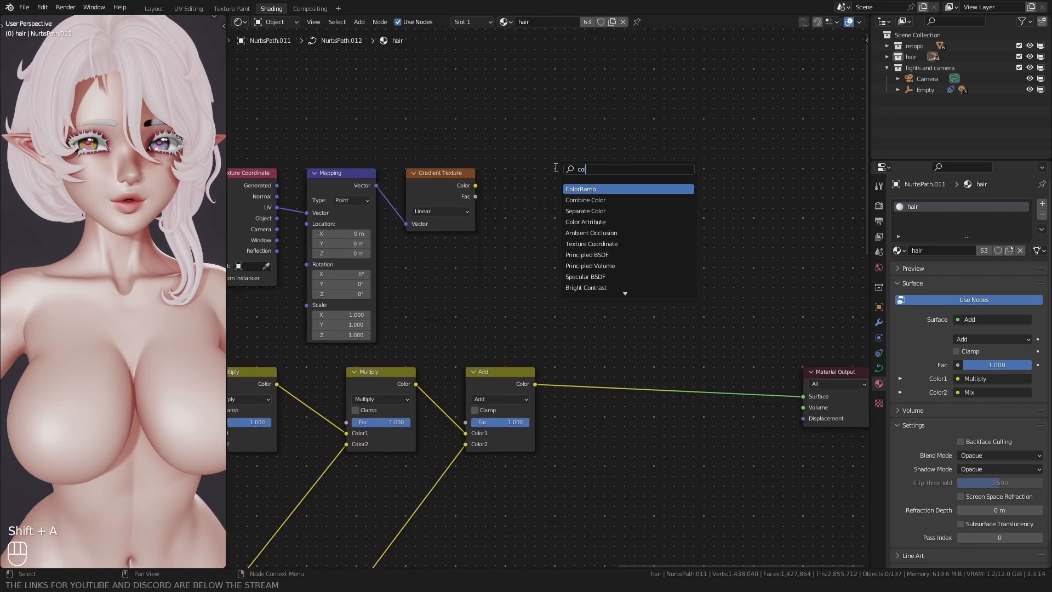
key(Return)
click(520, 155)
scroll(474, 154, up, 1)
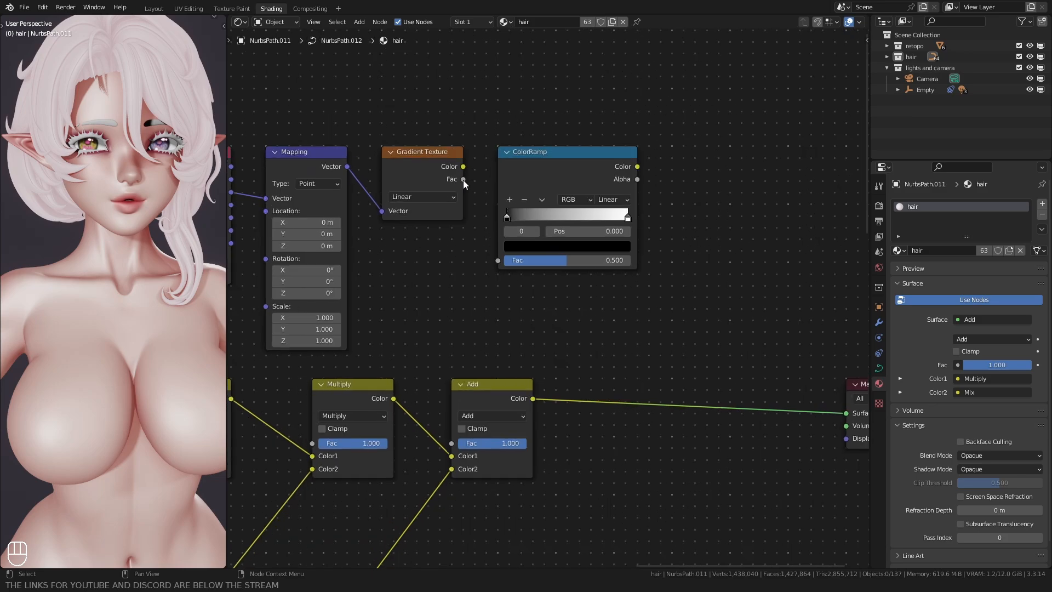
drag(462, 180, 496, 260)
scroll(476, 244, down, 1)
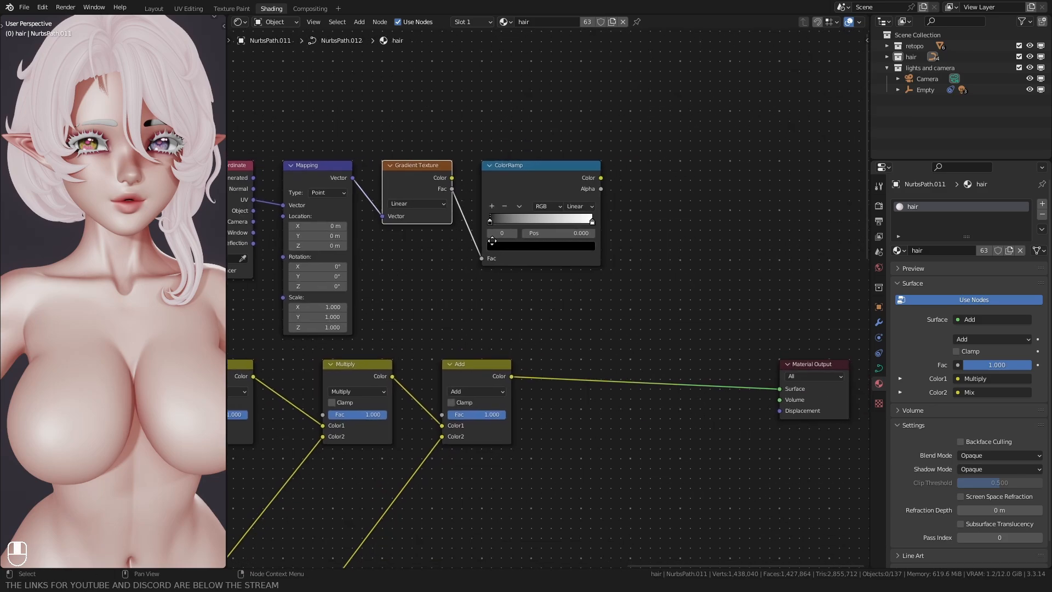
Step: Insert a duplicate of the Multiply node between Add and Material Output, and link the ColorRamp's Color to its Color2
middle_drag(491, 241, 425, 218)
click(383, 349)
click(293, 353)
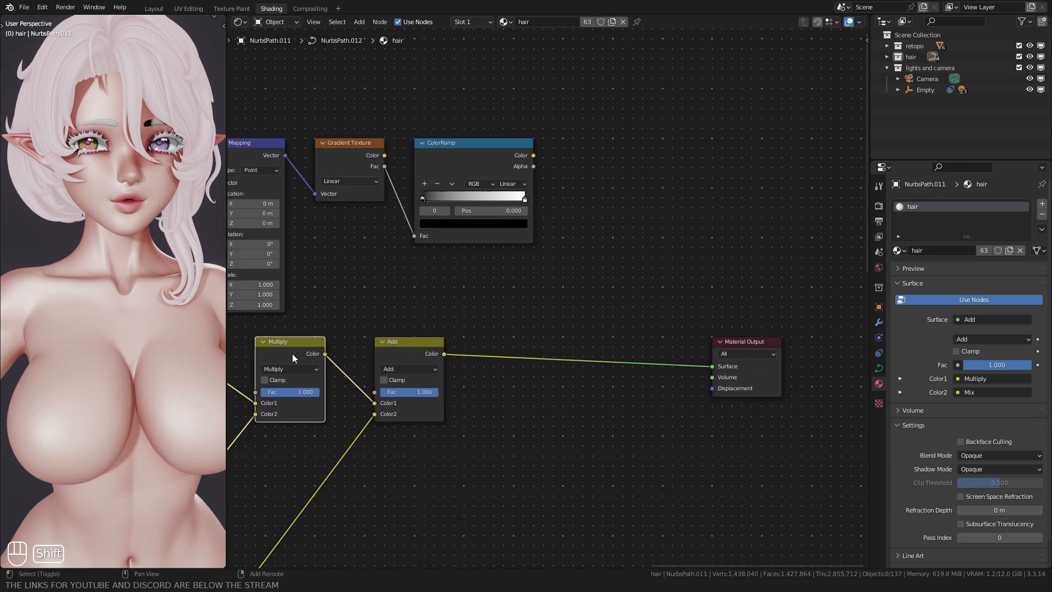
key(shift+d)
key(g)
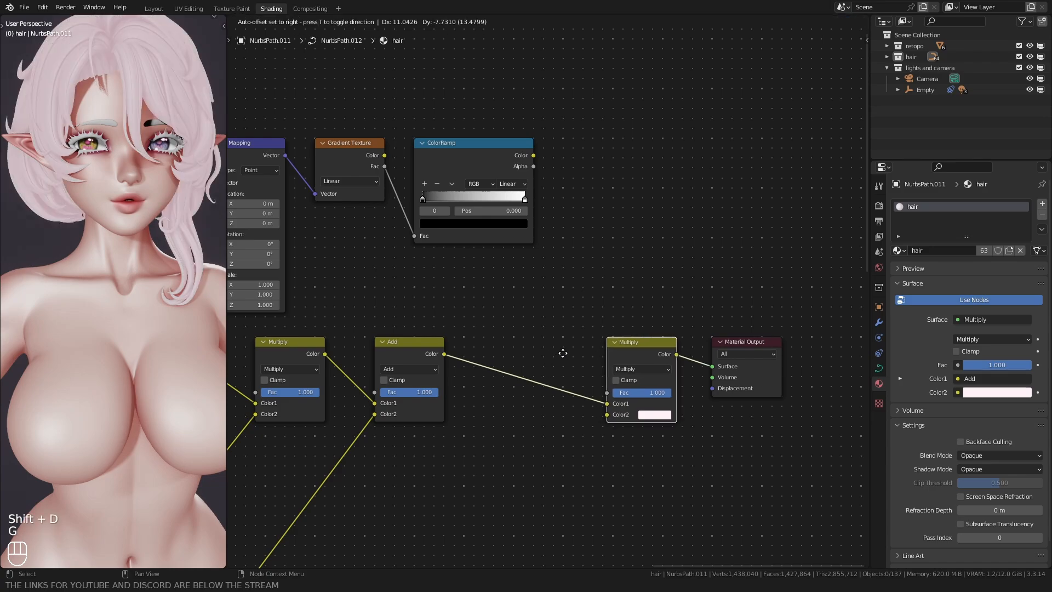
click(563, 353)
middle_drag(535, 350, 525, 290)
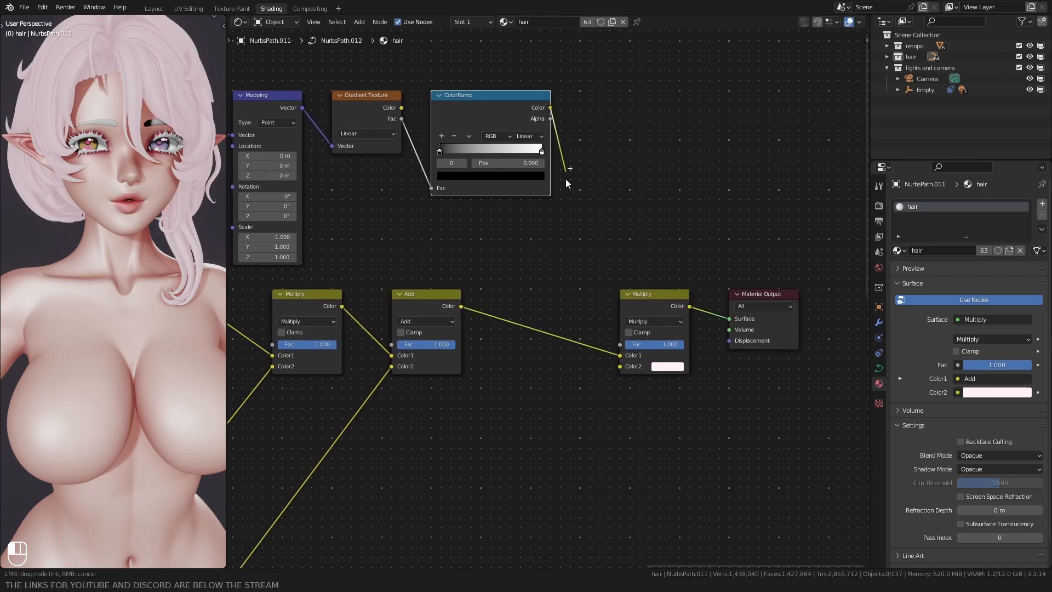
drag(616, 369, 617, 368)
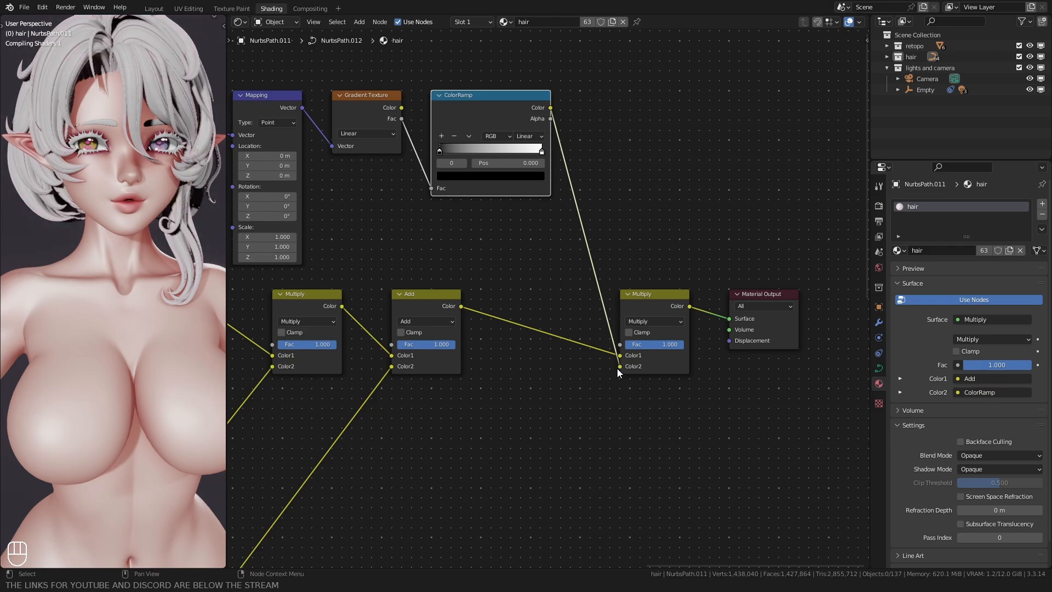
Step: Make the ColorRamp run from white to pink, with the pink stop at the far end of the ramp
middle_drag(483, 259, 549, 313)
scroll(549, 313, up, 1)
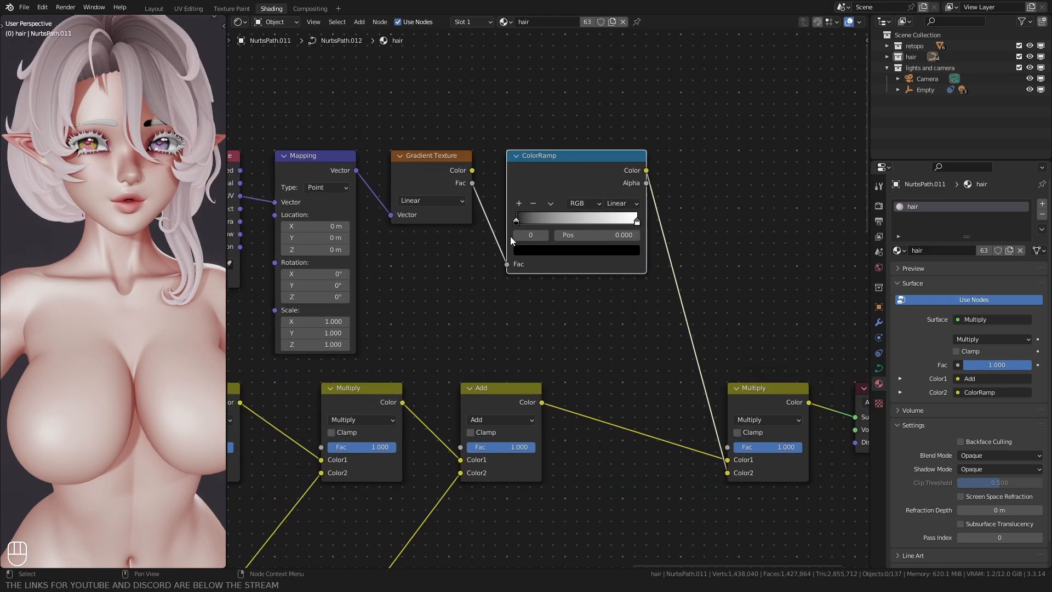
drag(515, 221, 623, 225)
click(621, 250)
drag(613, 153, 613, 109)
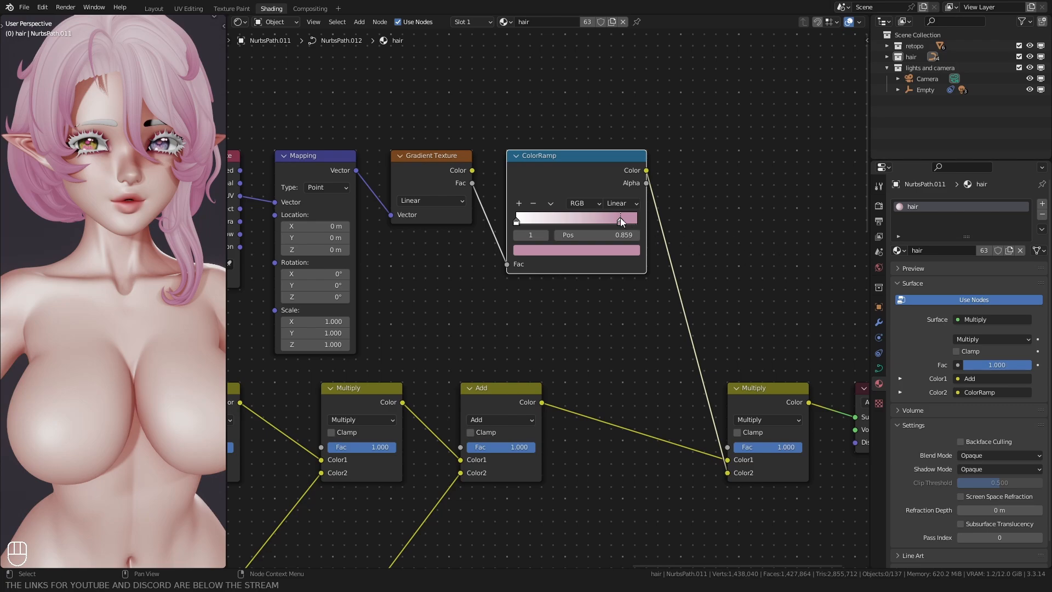
drag(620, 219, 646, 218)
Step: Slide the ColorRamp's white stop toward the middle of the ramp to push the pink closer to the hair tips
mouse_move(546, 223)
mouse_down()
mouse_move(535, 221)
mouse_move(547, 221)
mouse_up()
scroll(60, 224, down, 2)
middle_drag(25, 179, 40, 201)
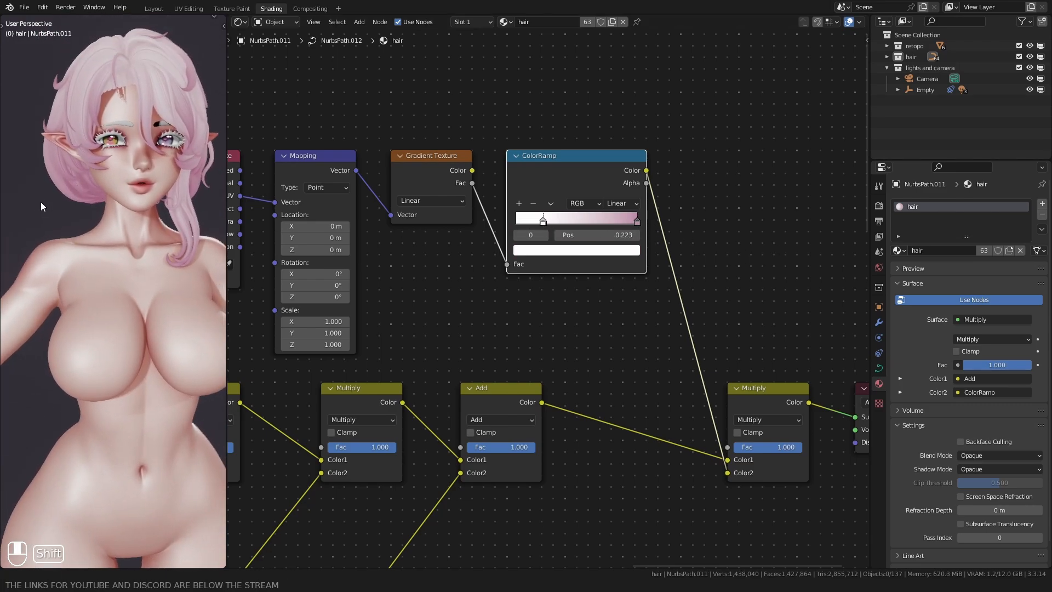
drag(551, 219, 551, 222)
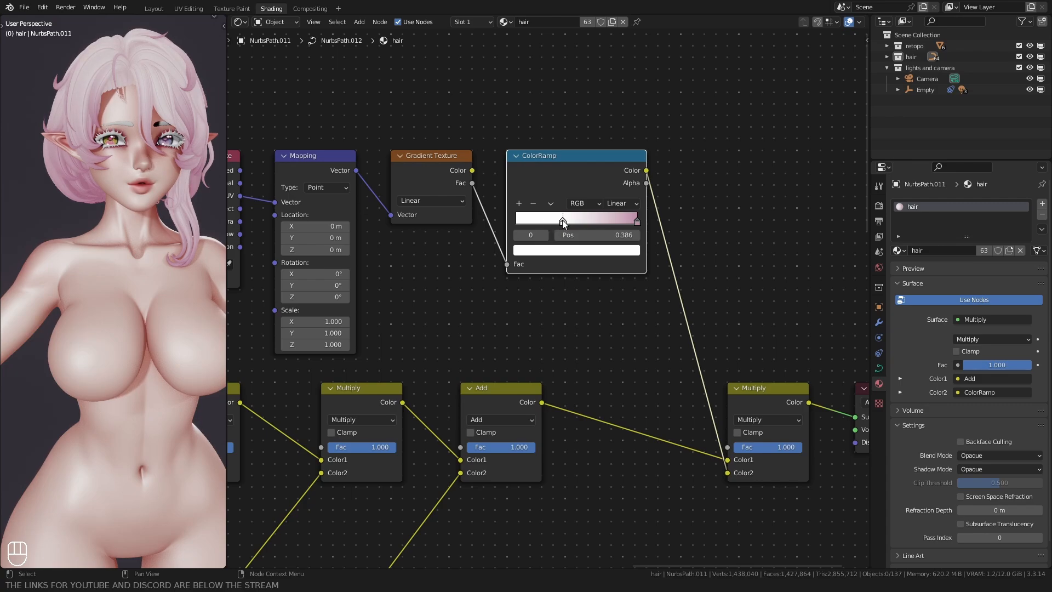
drag(565, 221, 568, 222)
Step: Fine-tune the brightness of the ColorRamp's pink stop using HSV colour values
click(567, 250)
click(545, 236)
click(549, 250)
click(568, 180)
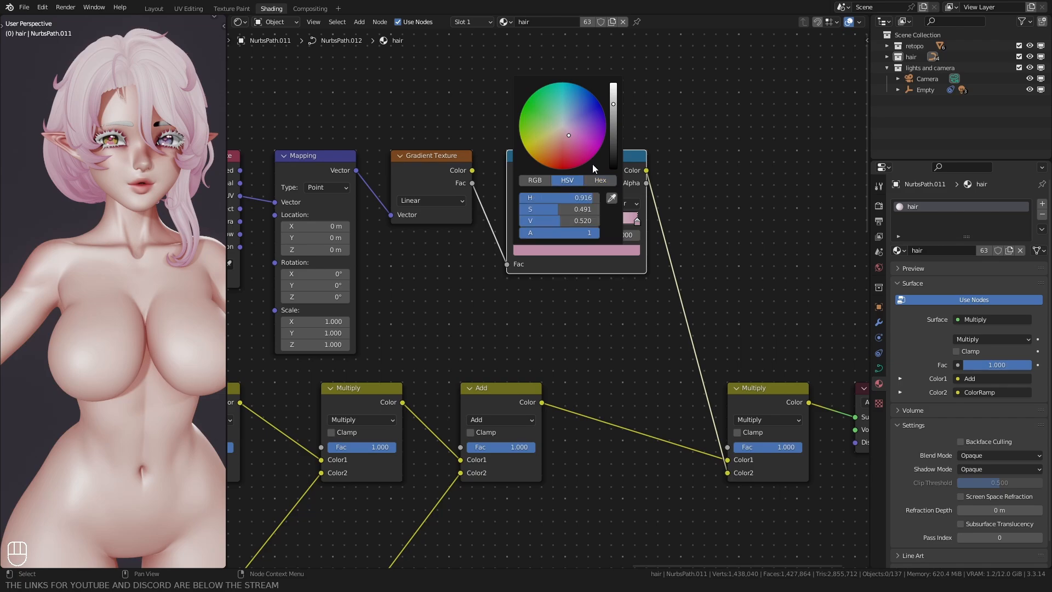
drag(612, 101, 613, 103)
Step: Assign the skin material to the eyelashes and make it a single-user copy named lashes
shift+middle_drag(57, 216, 45, 191)
shift+middle_drag(151, 164, 130, 236)
scroll(120, 202, up, 3)
click(176, 124)
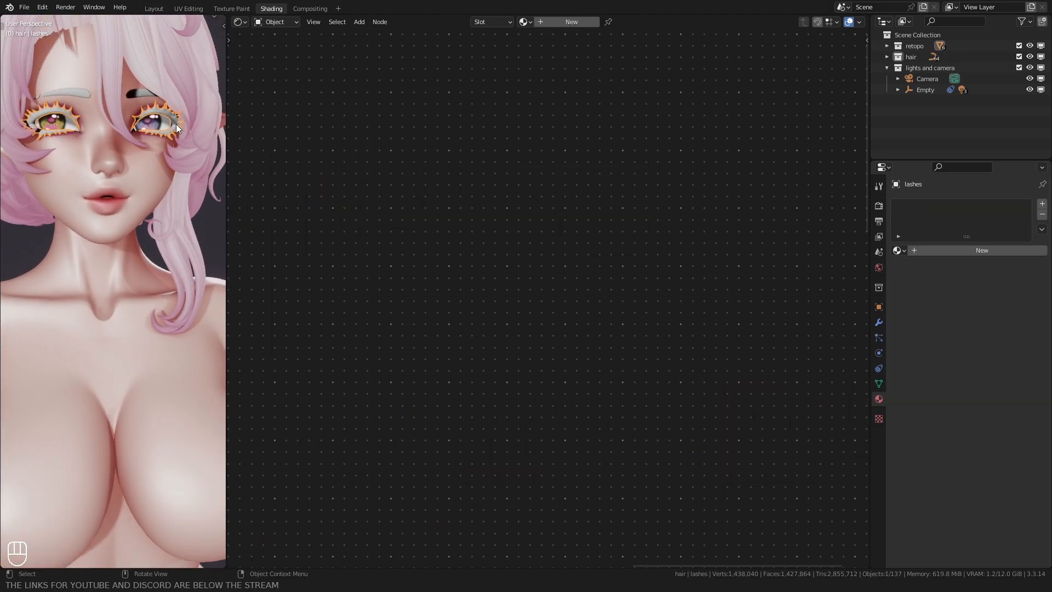
click(897, 250)
click(942, 285)
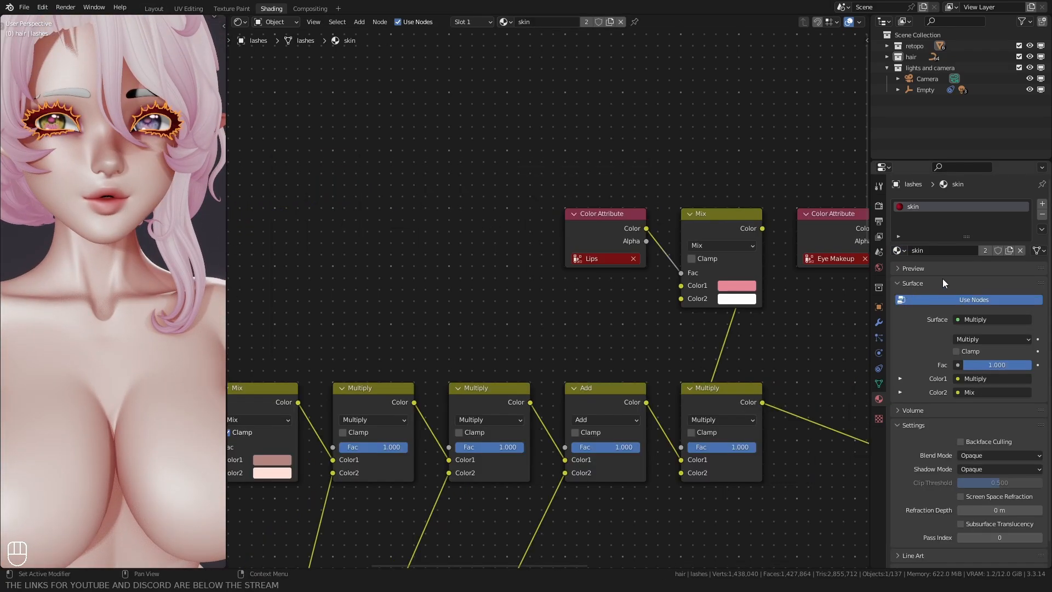
click(984, 250)
click(953, 251)
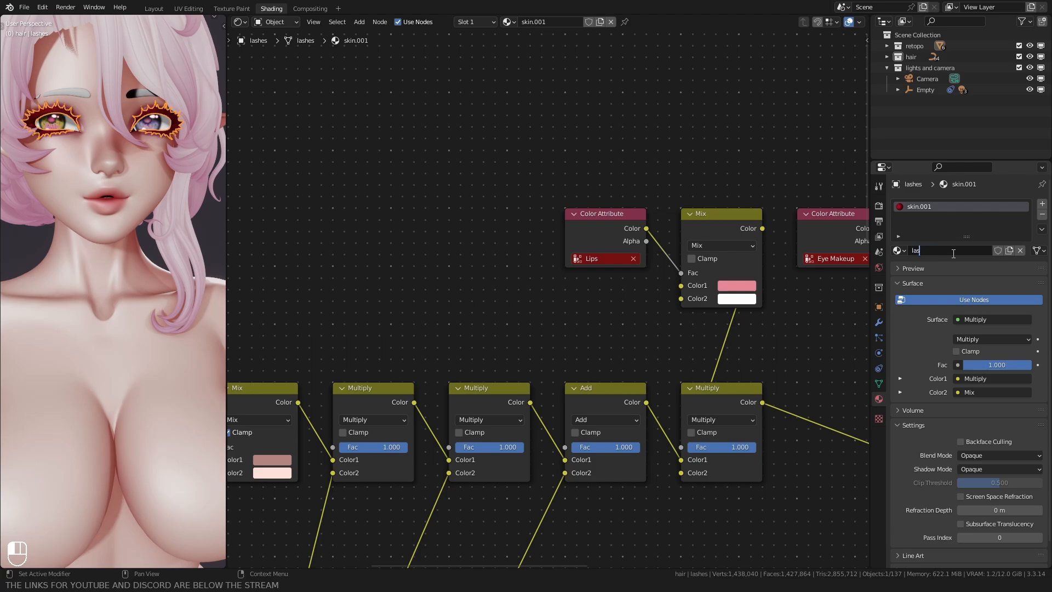
Step: Delete the four makeup Color Attribute, Mix and Multiply groups from the lashes material, keeping the Add node linked to the output
scroll(514, 192, down, 4)
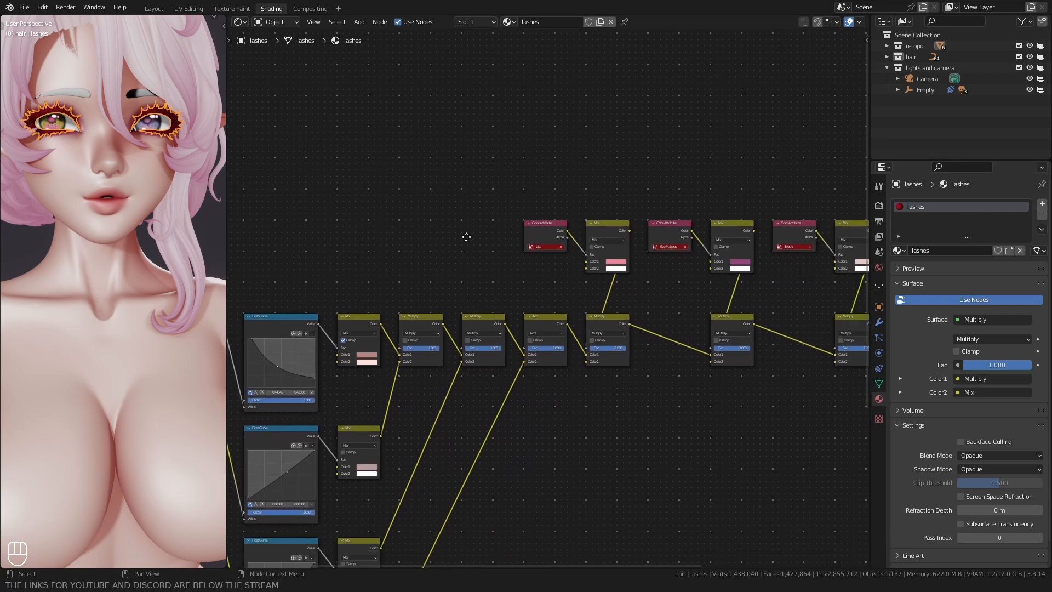
middle_drag(451, 206, 385, 219)
drag(362, 140, 432, 181)
shift+drag(451, 361, 712, 180)
scroll(591, 249, down, 2)
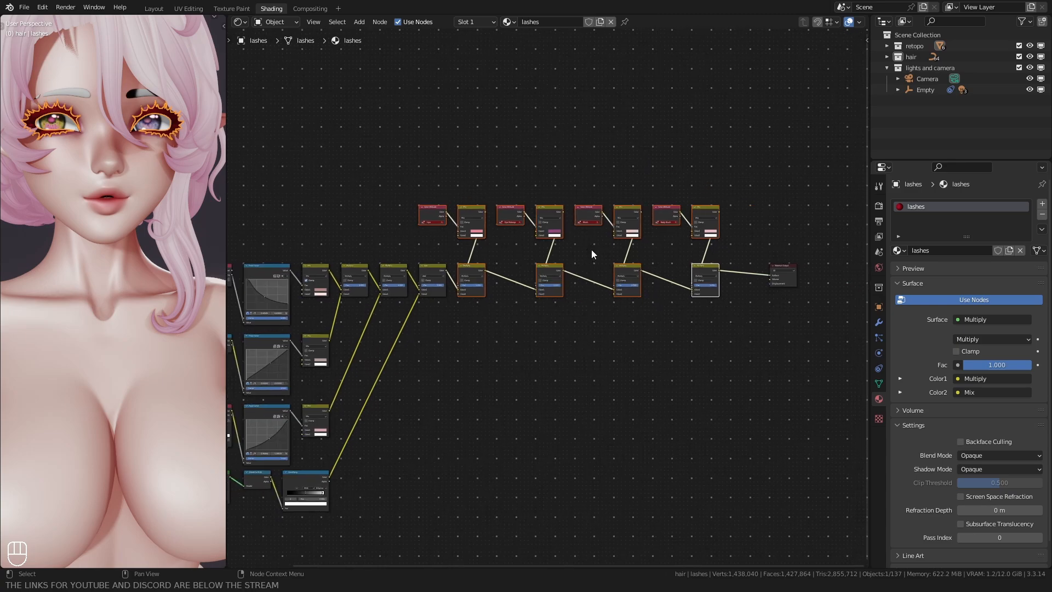
key(ctrl+x)
Step: Set Color2 of the Layer Weight branch's Mix node to dark grey at value 0.051 and Color1 to near-black at value 0.015
middle_drag(458, 351, 524, 321)
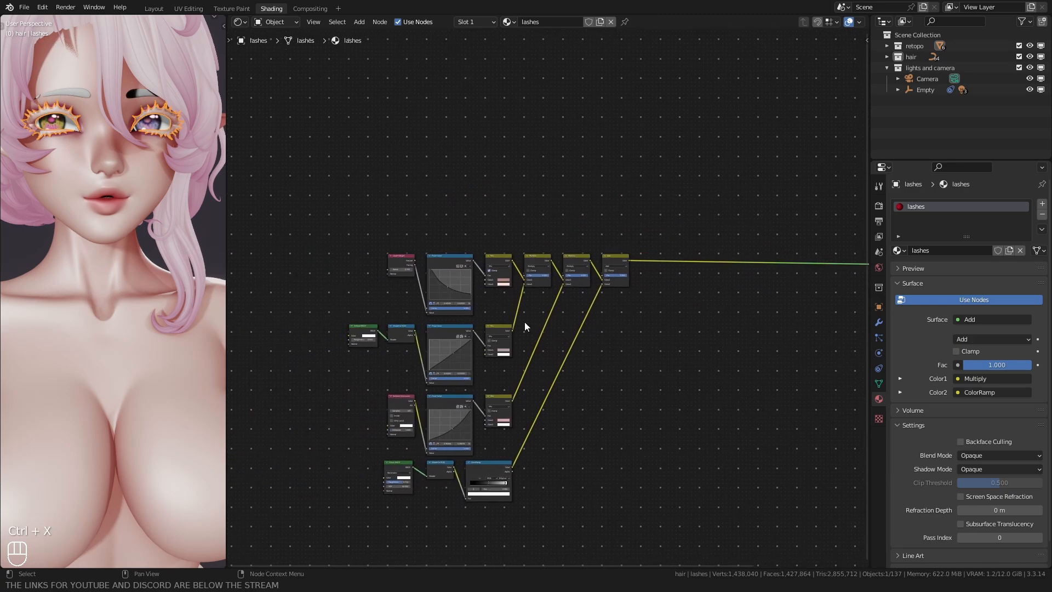
scroll(531, 306, up, 7)
click(547, 256)
drag(570, 461, 528, 444)
drag(666, 359, 666, 368)
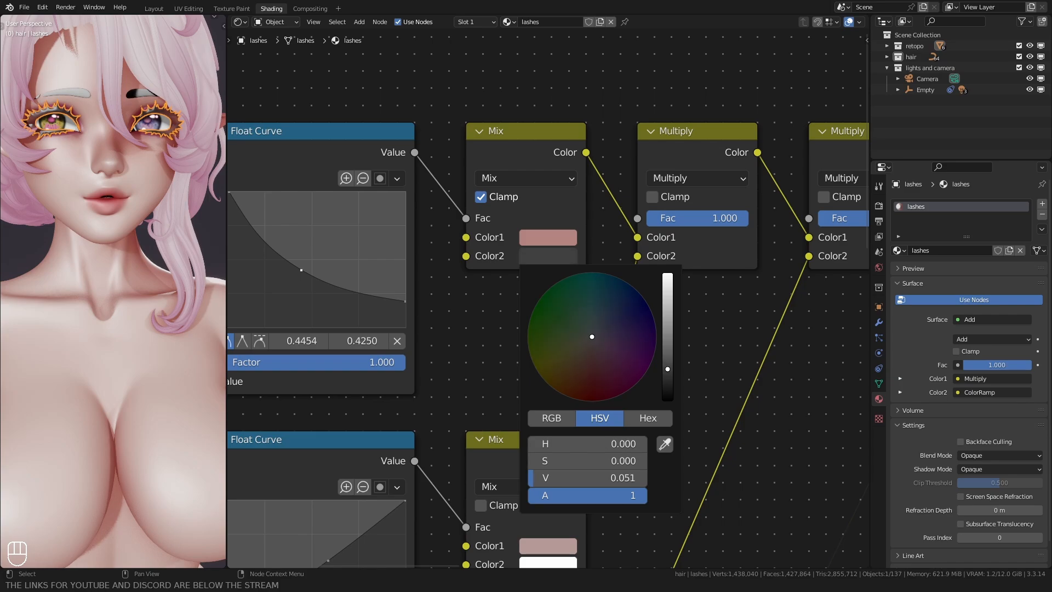
key(ctrl+c)
key(ctrl+v)
click(530, 239)
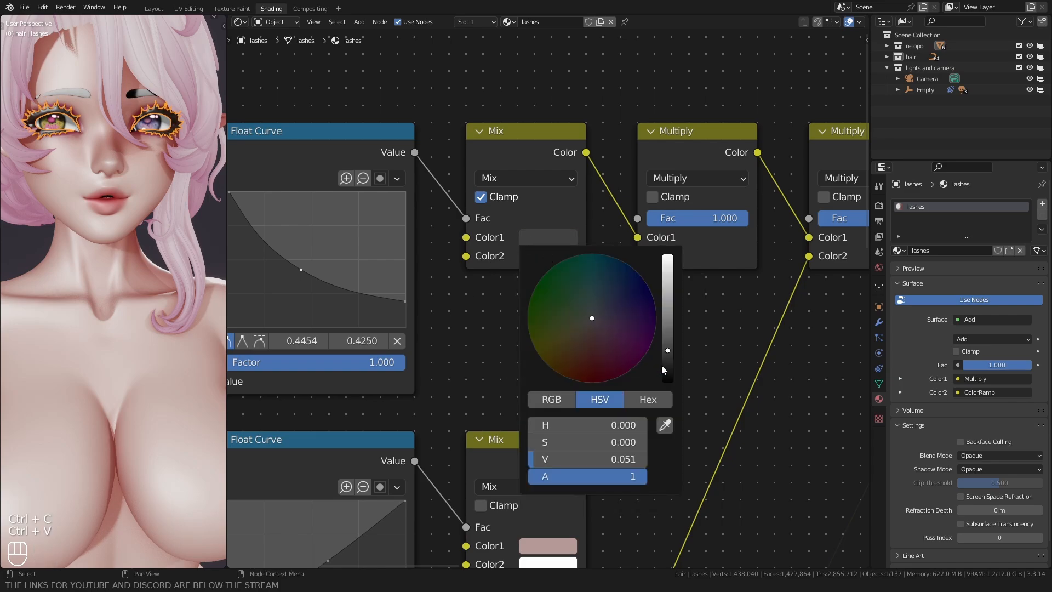
drag(662, 364, 664, 378)
Step: Turn Color1 of the Diffuse branch's Mix node into neutral grey with hue and saturation at 0 and value 0.468
scroll(529, 240, down, 1)
middle_drag(525, 241, 498, 51)
scroll(518, 326, up, 1)
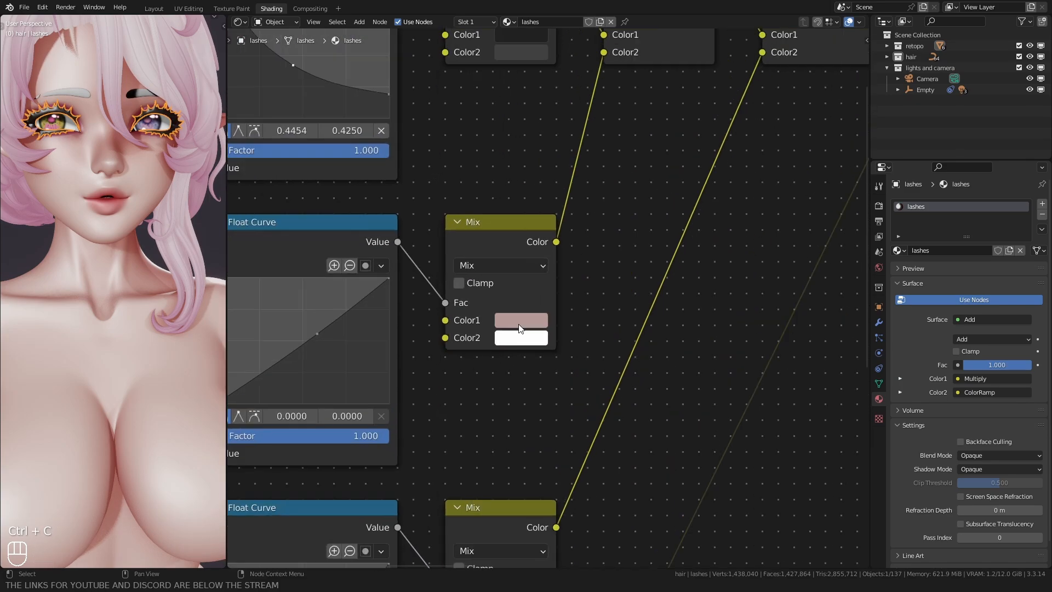
click(519, 325)
drag(523, 267, 494, 265)
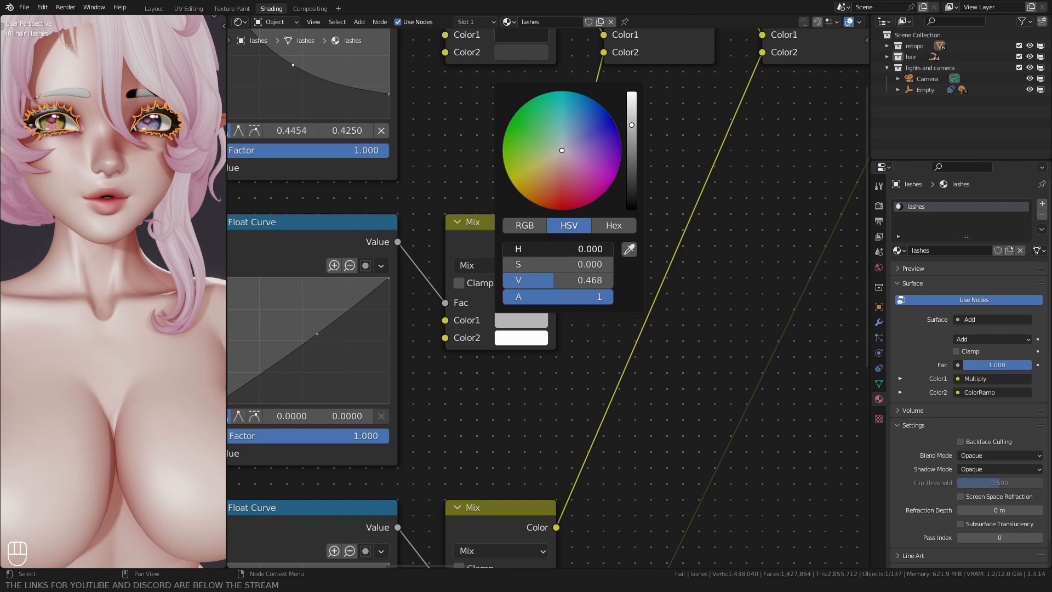
click(515, 317)
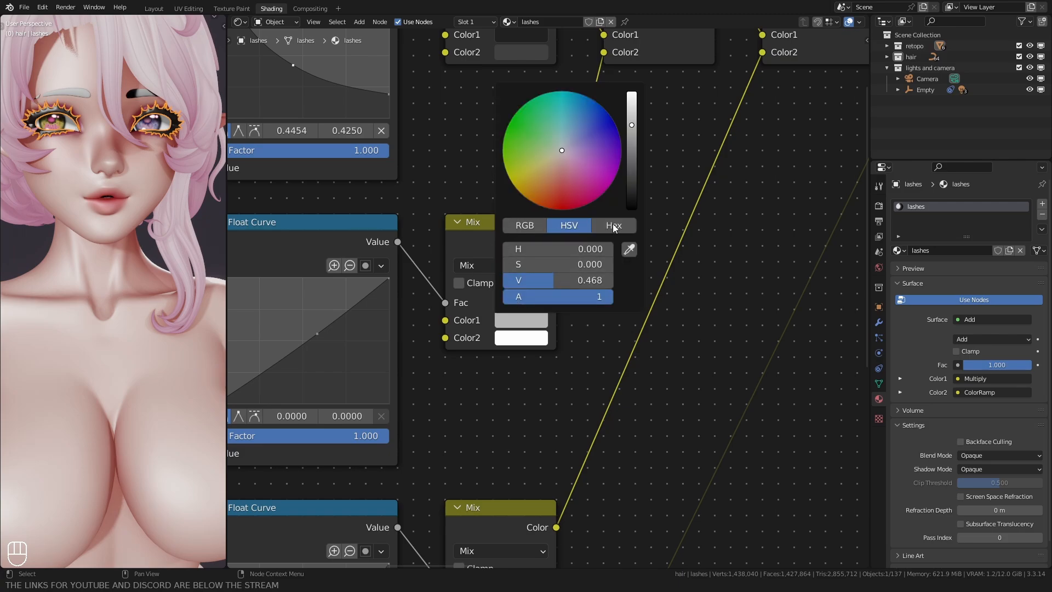
Step: Remove the hue and saturation from Color1 of the Ambient Occlusion branch's Mix node and darken it to mid grey
scroll(465, 399, down, 1)
middle_drag(477, 400, 523, 224)
click(537, 364)
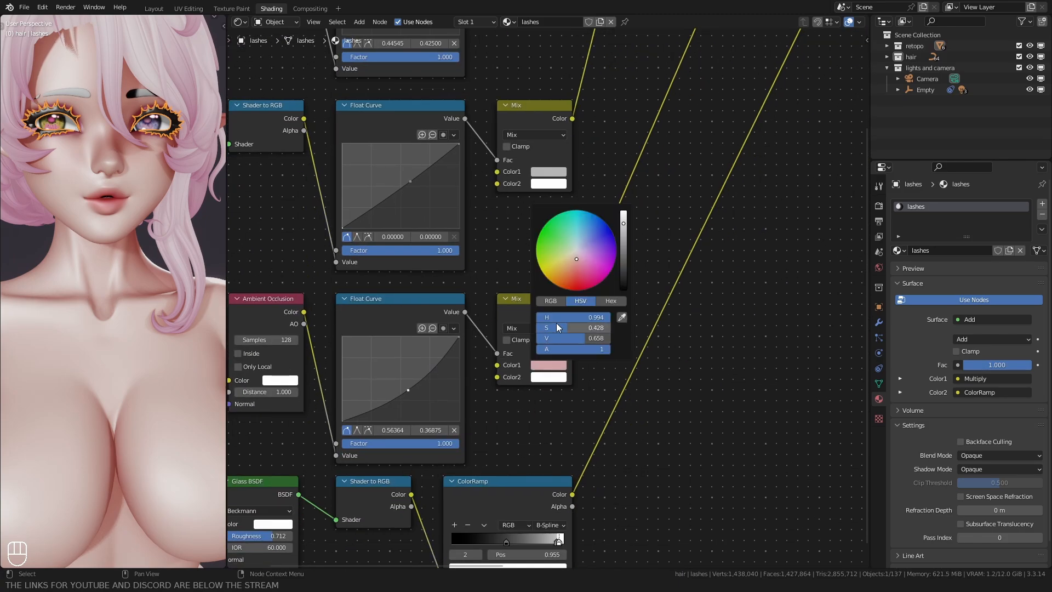
drag(557, 327, 534, 327)
click(544, 366)
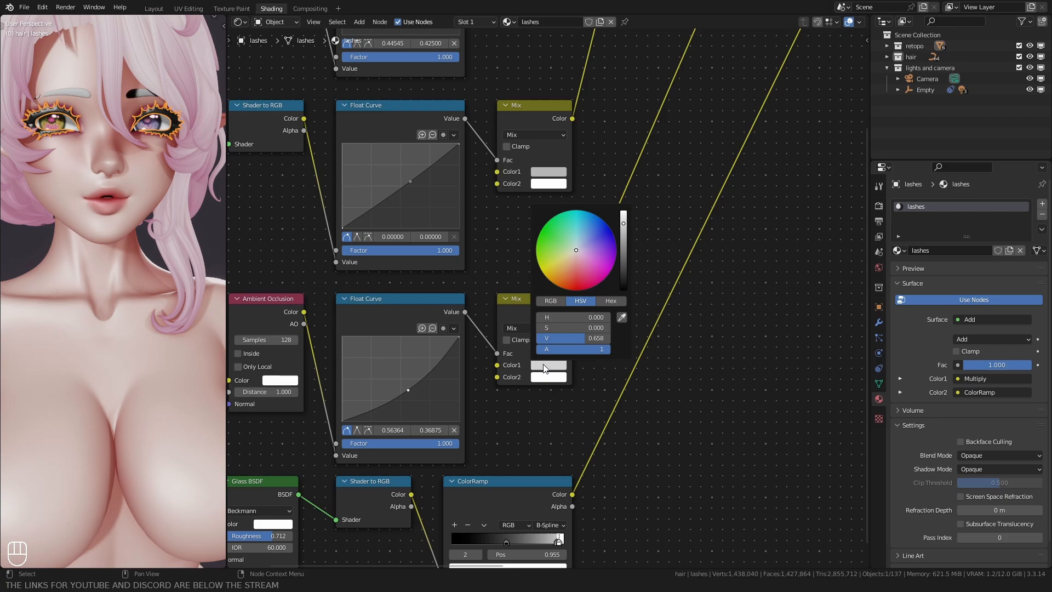
click(622, 243)
Step: Deselect the eyelashes and set the Fac of the lashes material's Add node to 0.1
click(30, 245)
shift+middle_drag(42, 173, 60, 205)
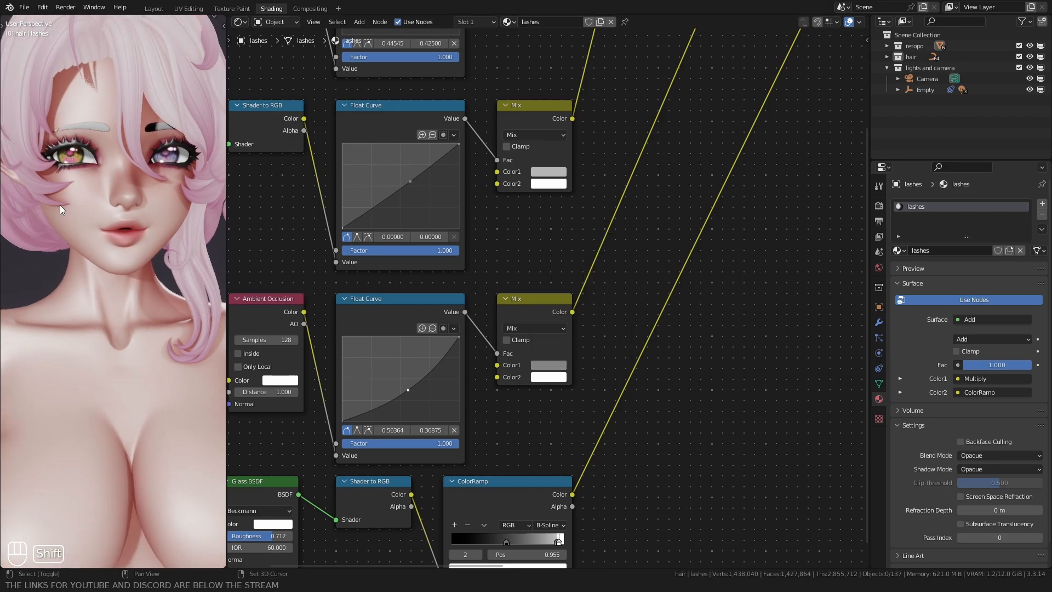
scroll(62, 206, up, 2)
scroll(474, 368, down, 1)
scroll(475, 367, down, 1)
middle_drag(644, 232, 433, 373)
scroll(527, 209, up, 2)
text(.1)
key(Return)
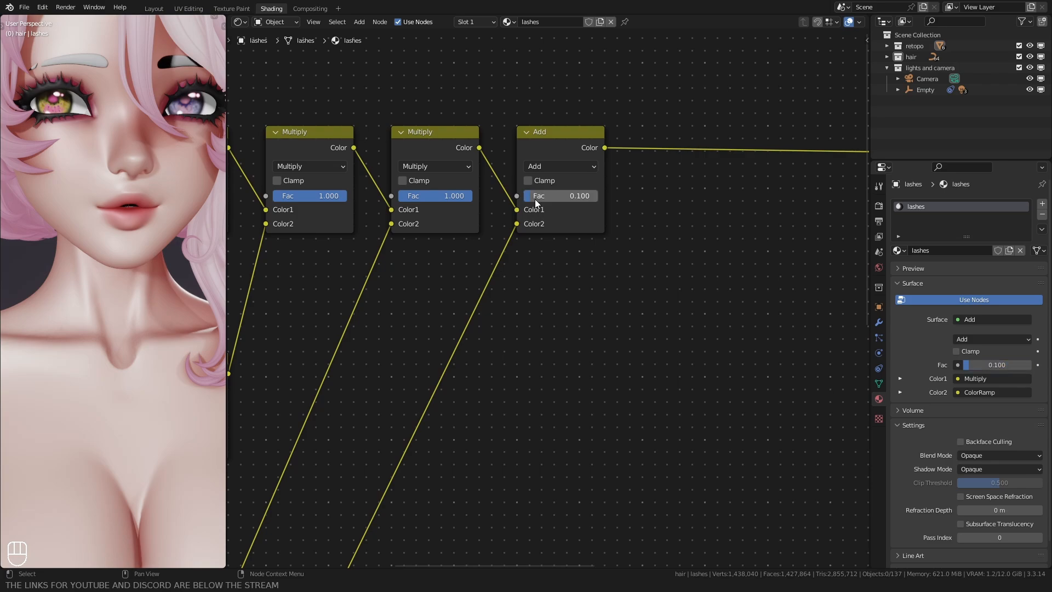
Step: Assign the lashes material to the eyebrows and make it a single-user copy named brows
middle_drag(122, 176, 113, 110)
click(117, 70)
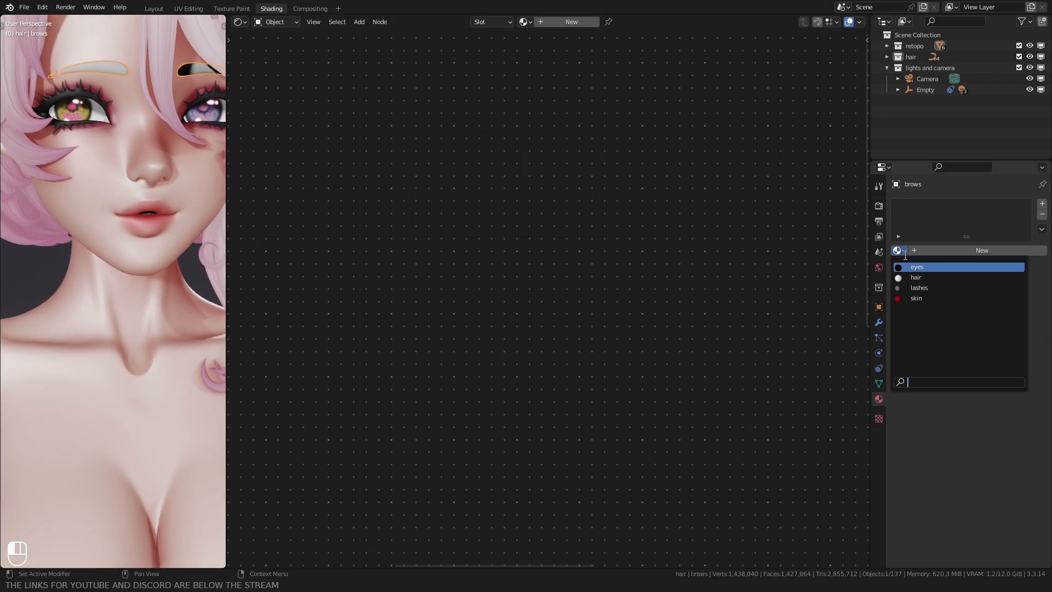
scroll(76, 236, down, 2)
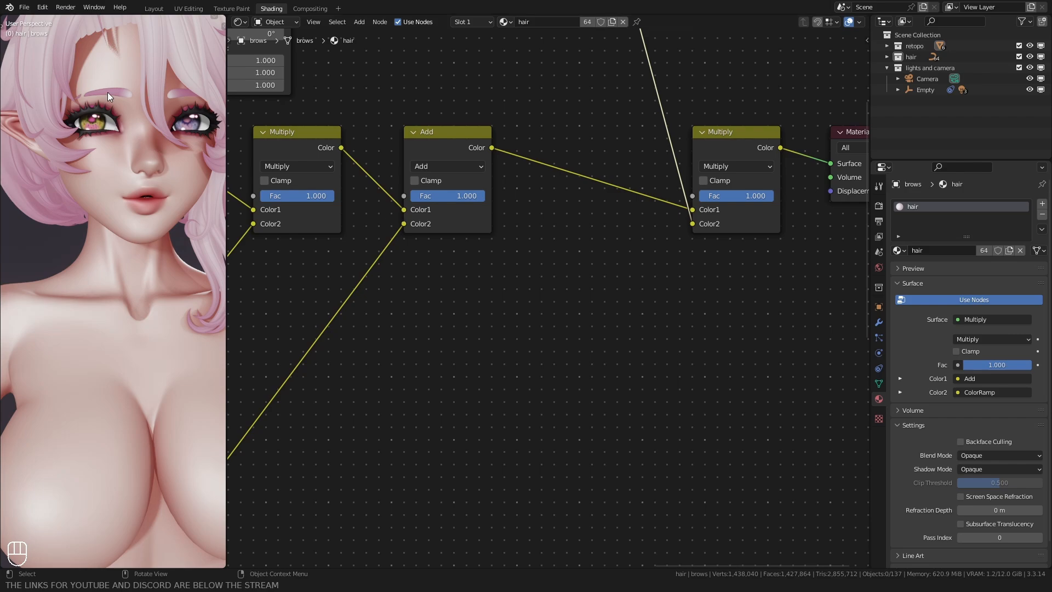
click(898, 250)
click(916, 287)
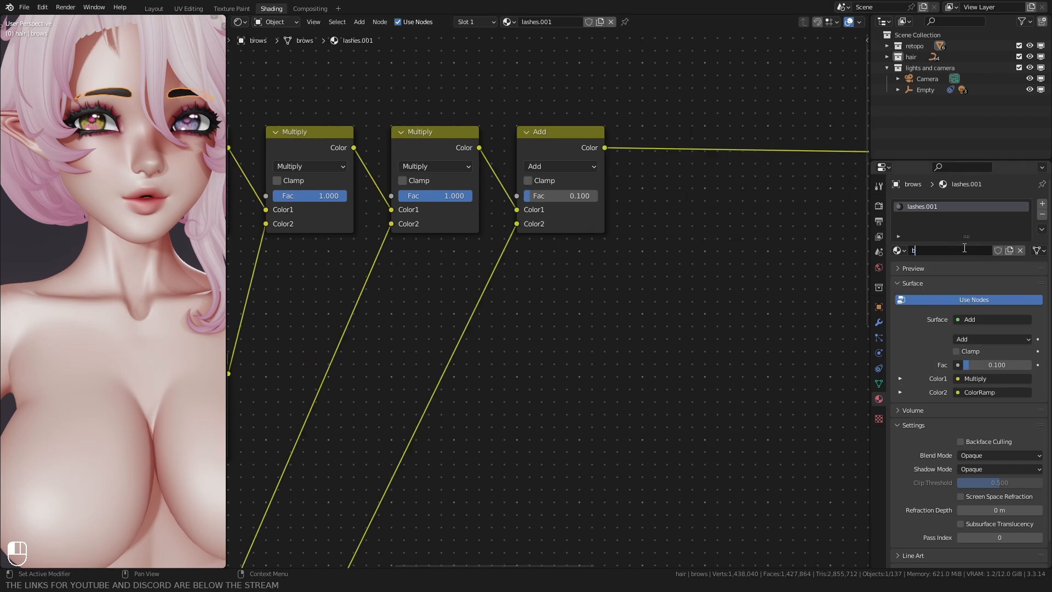
Step: Brighten Color2 of the brows material's Layer Weight Mix node to light grey at value 0.611
scroll(460, 299, down, 4)
middle_drag(461, 304, 699, 280)
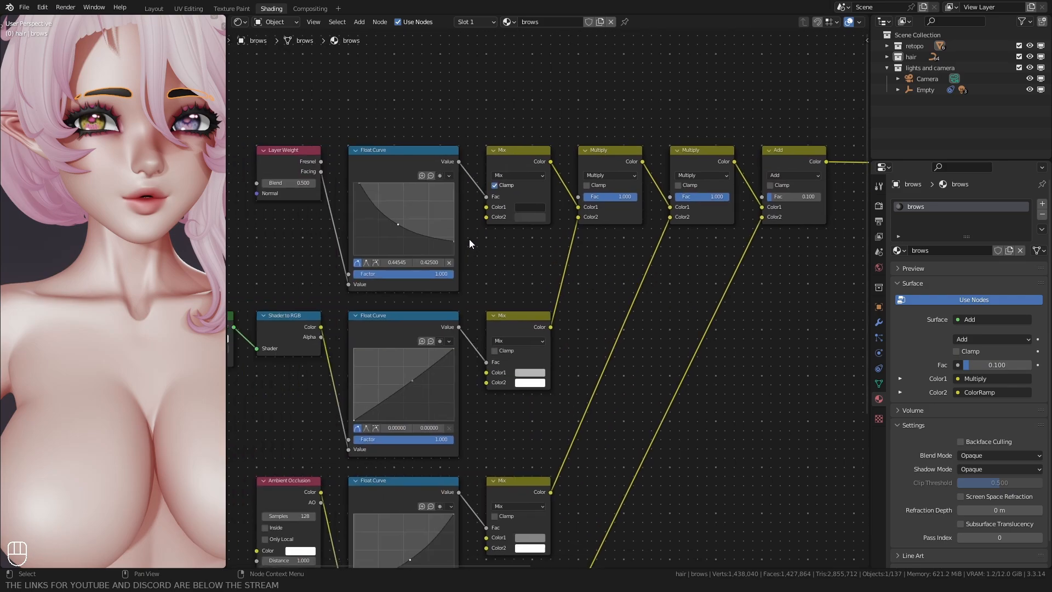
scroll(471, 236, up, 4)
click(512, 189)
click(612, 225)
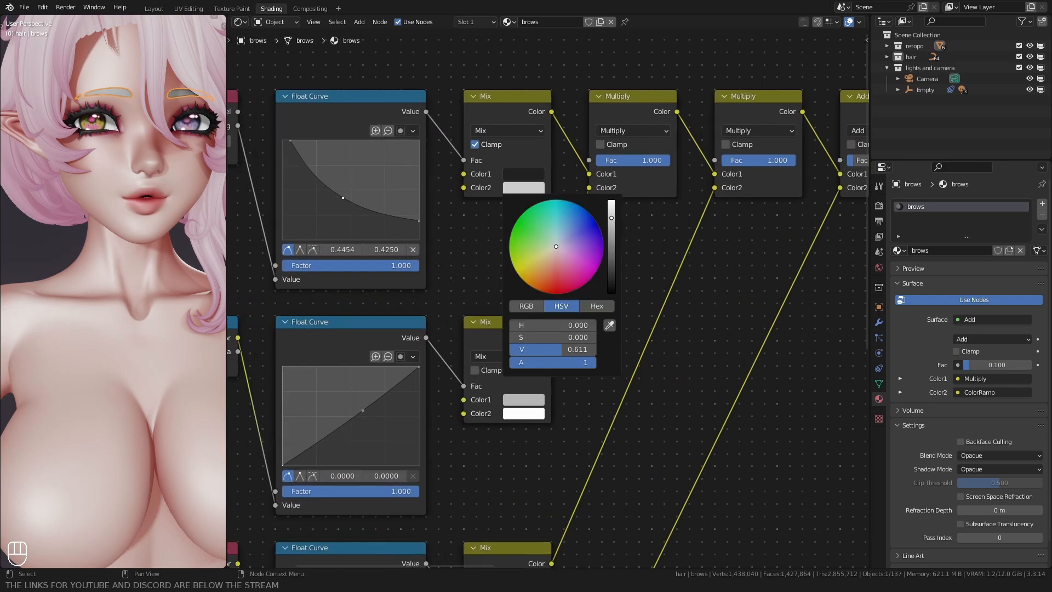
Step: Copy both pink colours of the hair material's first Mix node into the Layer Weight Mix node of the brows material
click(46, 113)
scroll(478, 207, up, 3)
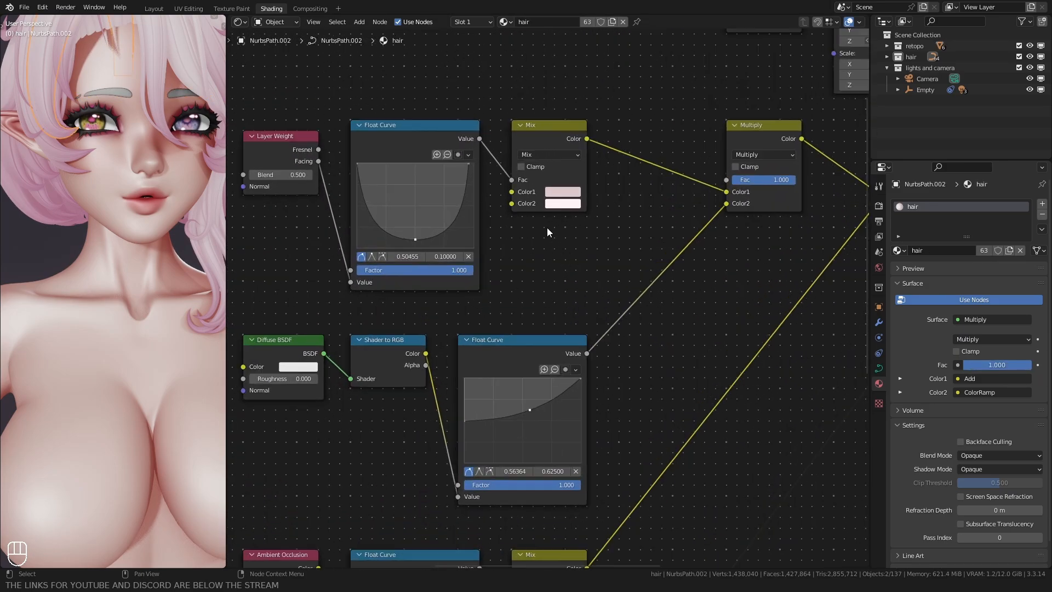
click(107, 96)
scroll(626, 197, down, 4)
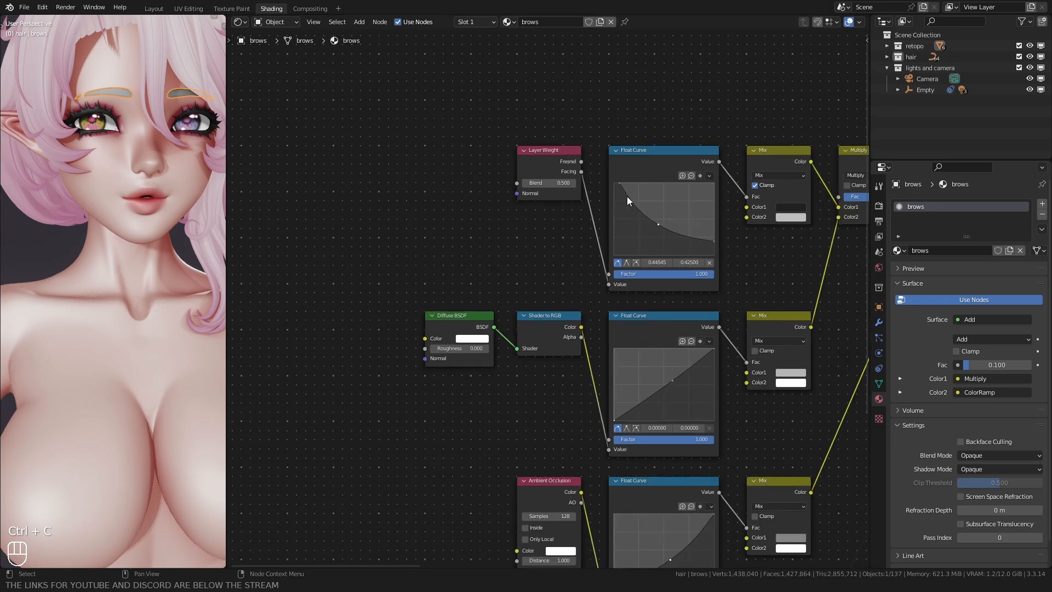
middle_drag(627, 197, 474, 178)
key(ctrl+v)
click(55, 143)
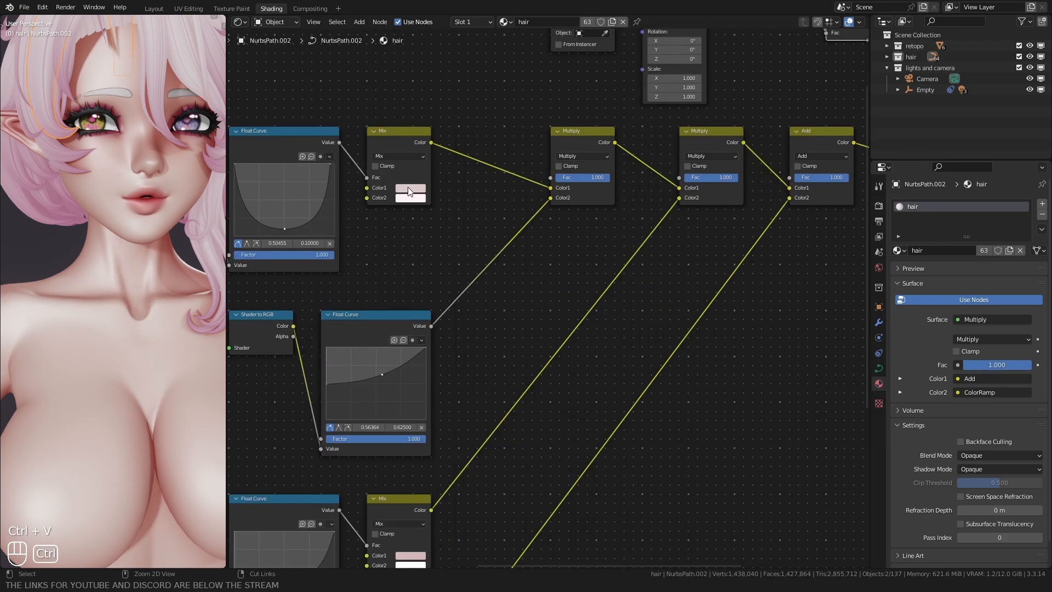
click(129, 87)
key(ctrl+v)
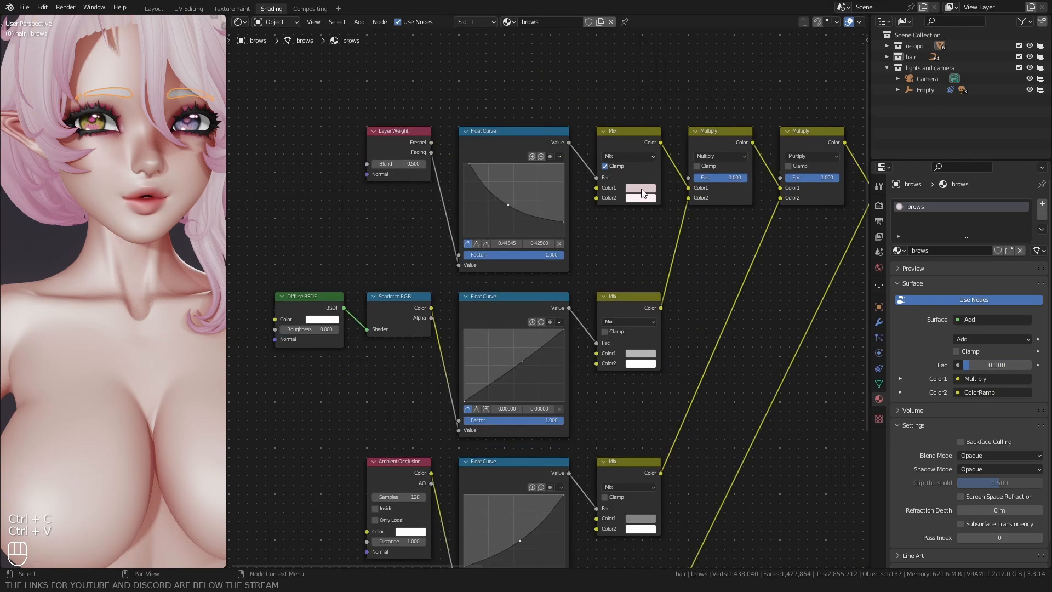
Step: Copy the brows' pink Color1 to Color1 of the Ambient Occlusion Mix node and darken it slightly
key(ctrl+c)
middle_drag(618, 511, 576, 358)
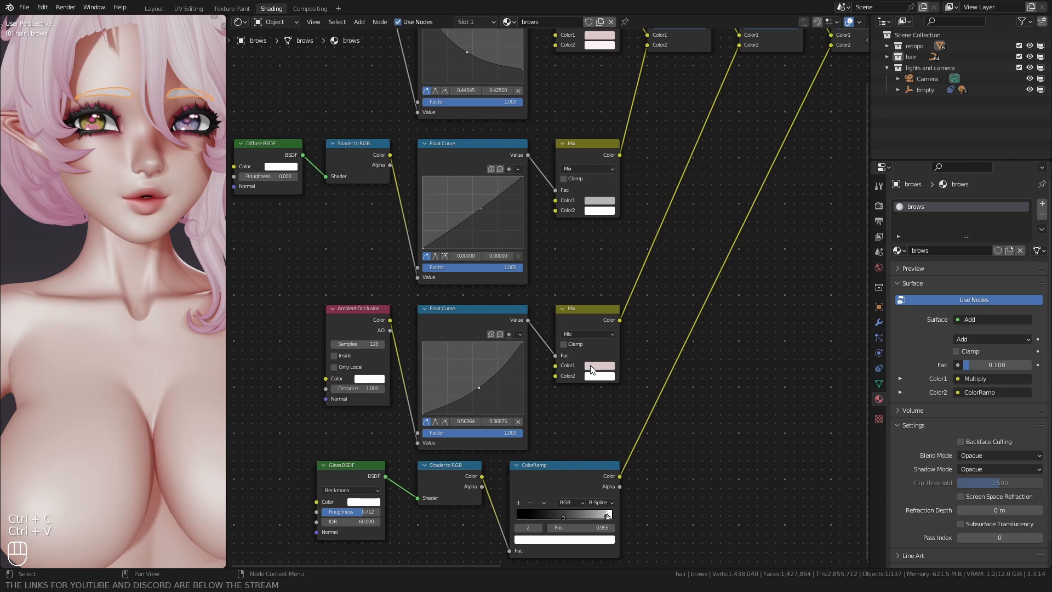
click(591, 365)
click(62, 247)
Step: Set the brows' Layer Weight Mix Color1 to pink at HSV 0.977, 0.508, 0.554 and adjust the pale pink of Color2
middle_drag(585, 53, 570, 167)
click(579, 149)
drag(651, 50, 651, 39)
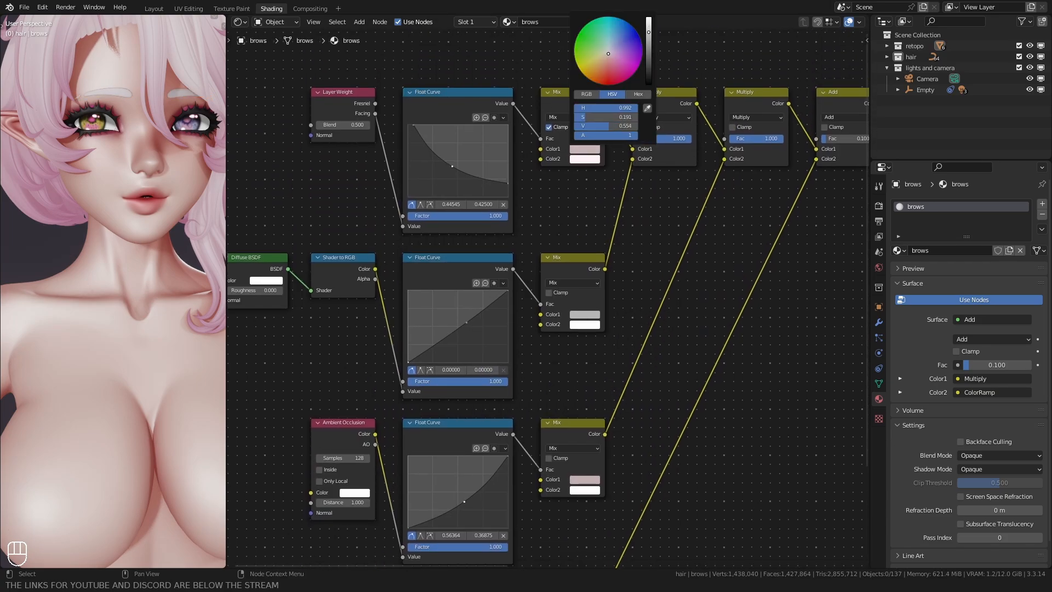
click(588, 147)
drag(597, 117, 606, 116)
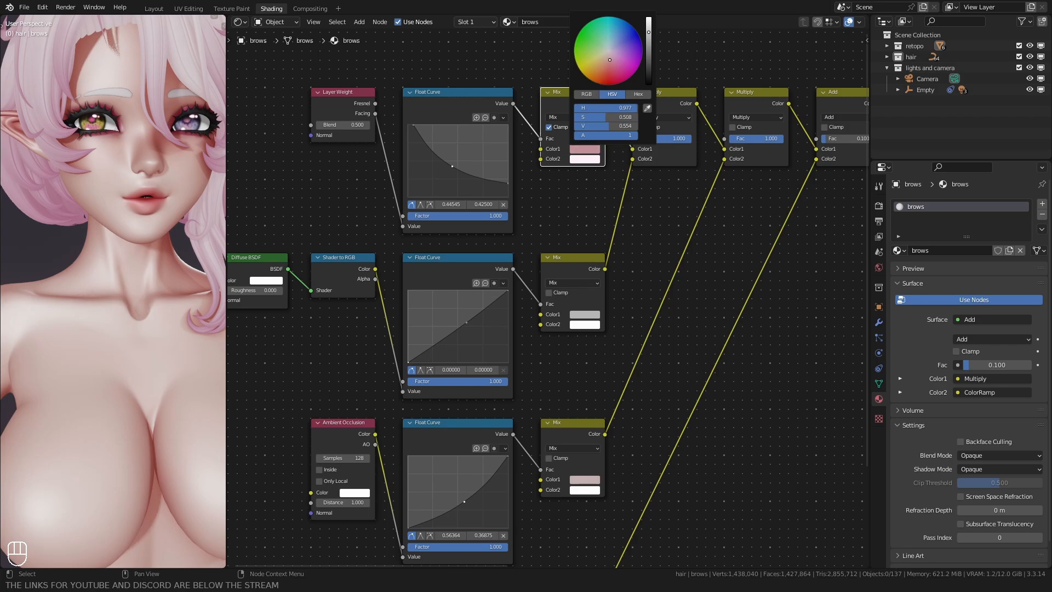
click(584, 159)
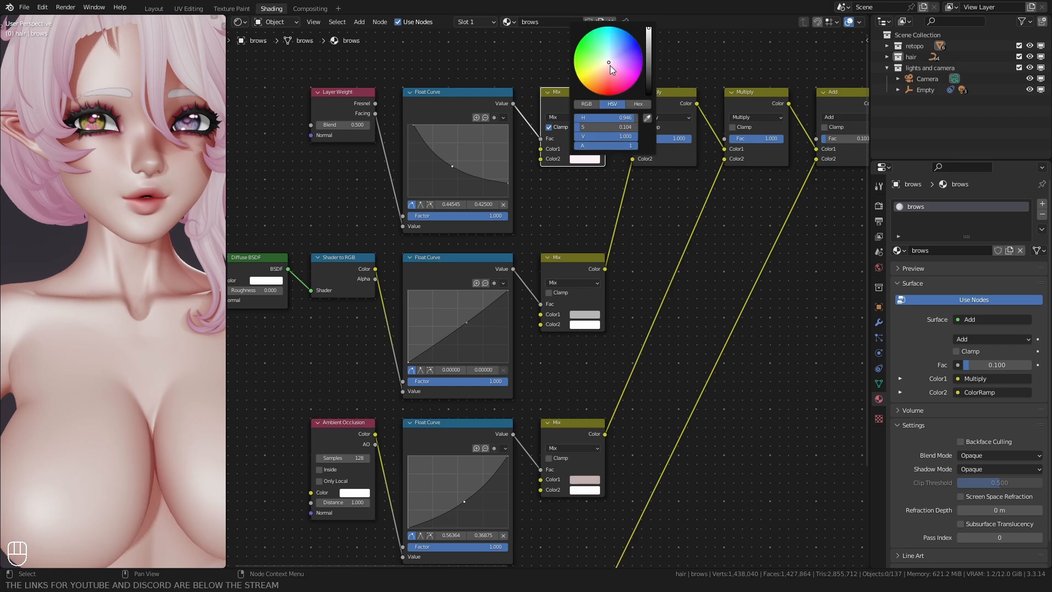
Step: Assign the lashes material to the teeth and make it a single-user copy named teeth
scroll(48, 238, down, 2)
shift+middle_drag(70, 234, 65, 203)
scroll(65, 204, up, 5)
click(124, 80)
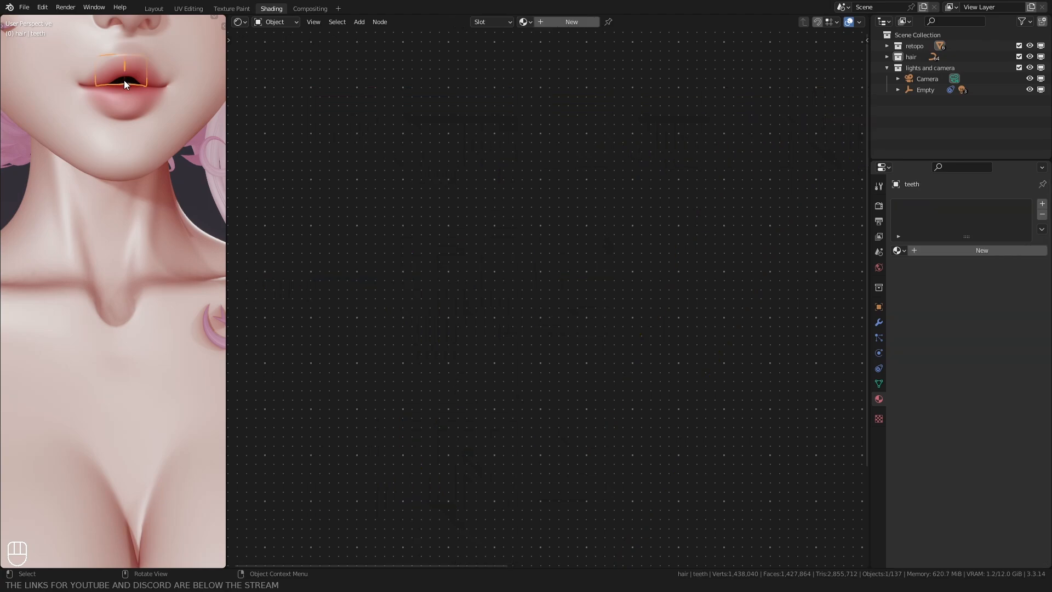
click(899, 250)
click(952, 268)
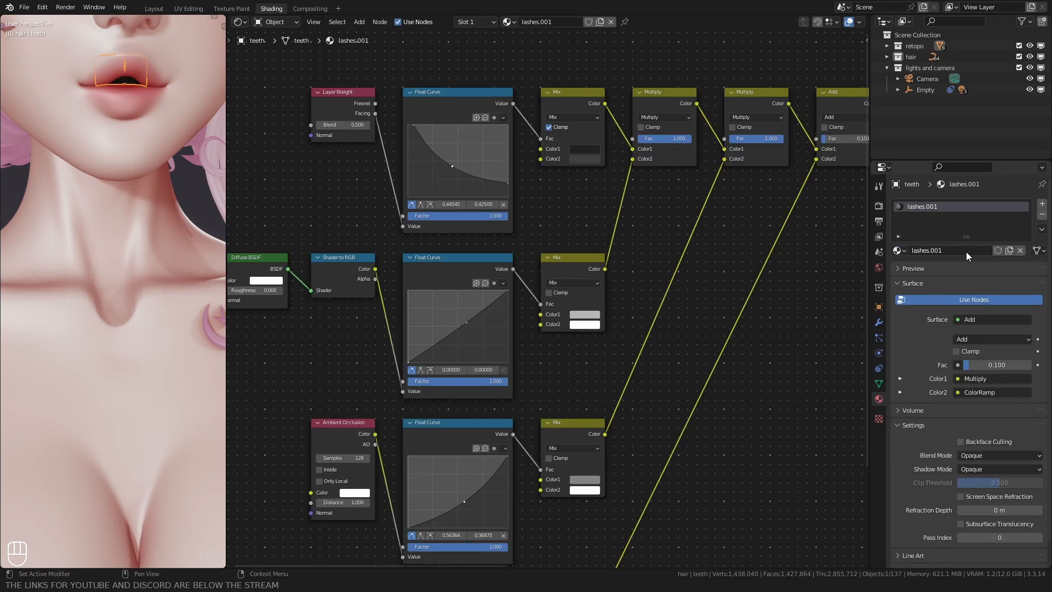
Step: Brighten the teeth material's Layer Weight Mix node, with Color2 white and Color1 light grey
click(582, 159)
drag(650, 46, 651, 24)
click(584, 149)
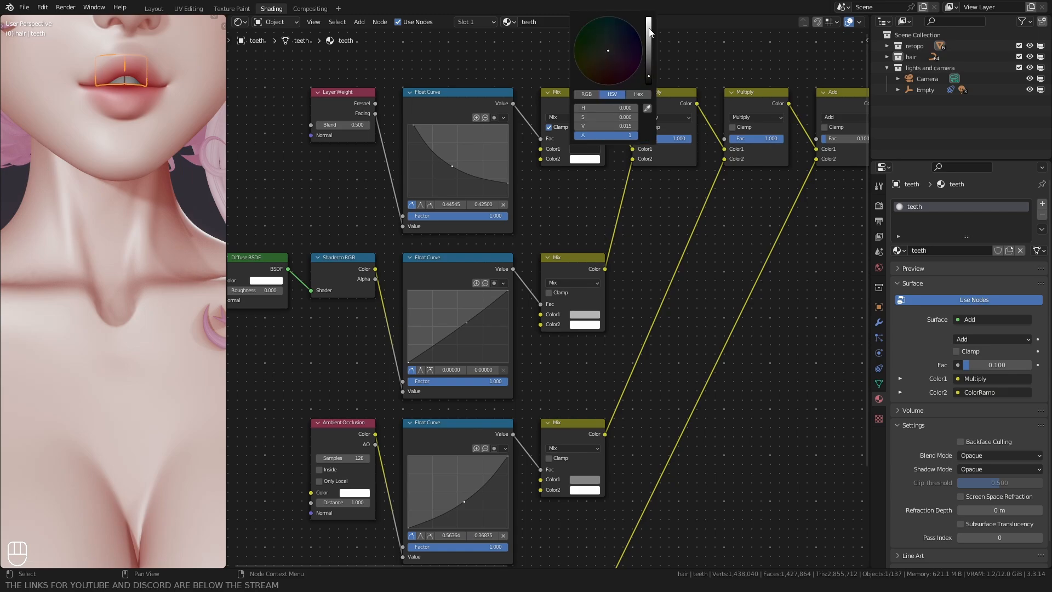
click(649, 30)
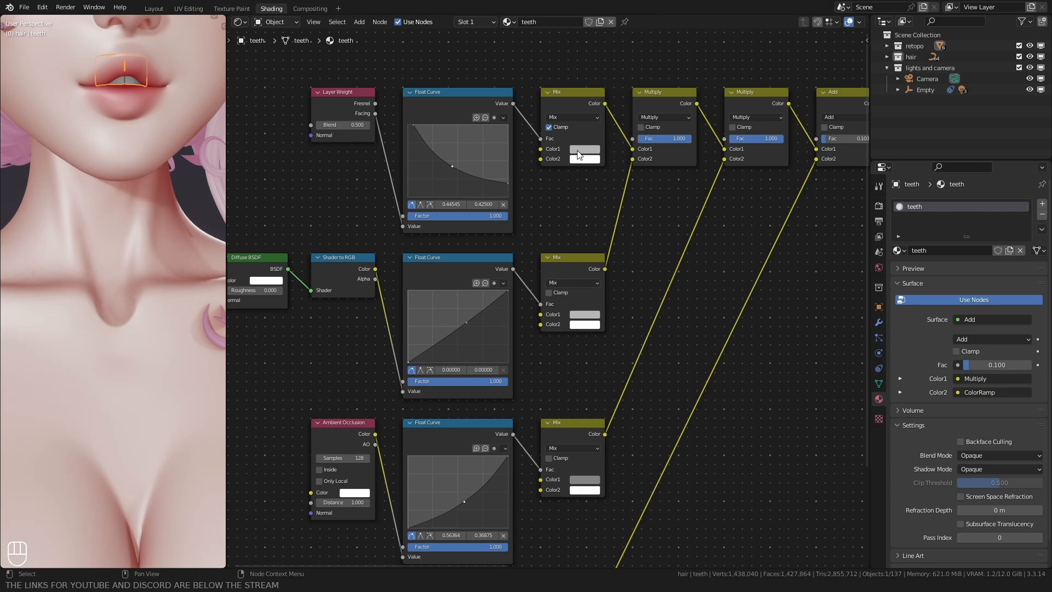
Step: Copy the teeth material's light grey Color1 to Color1 of the Ambient Occlusion Mix node
key(ctrl+c)
middle_drag(540, 416, 524, 264)
key(ctrl+v)
scroll(134, 196, down, 3)
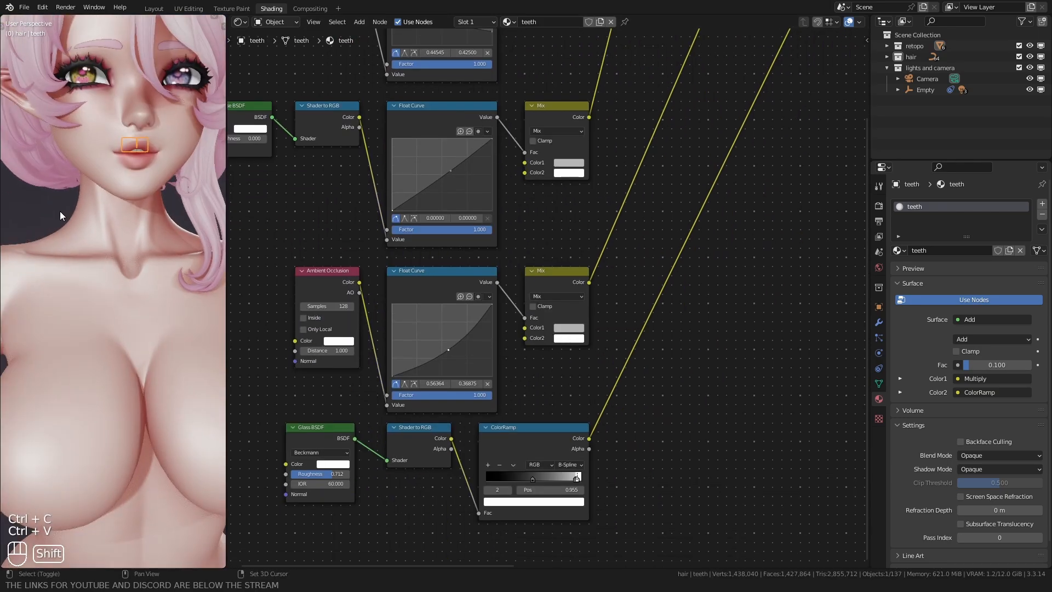
shift+middle_drag(87, 160, 71, 188)
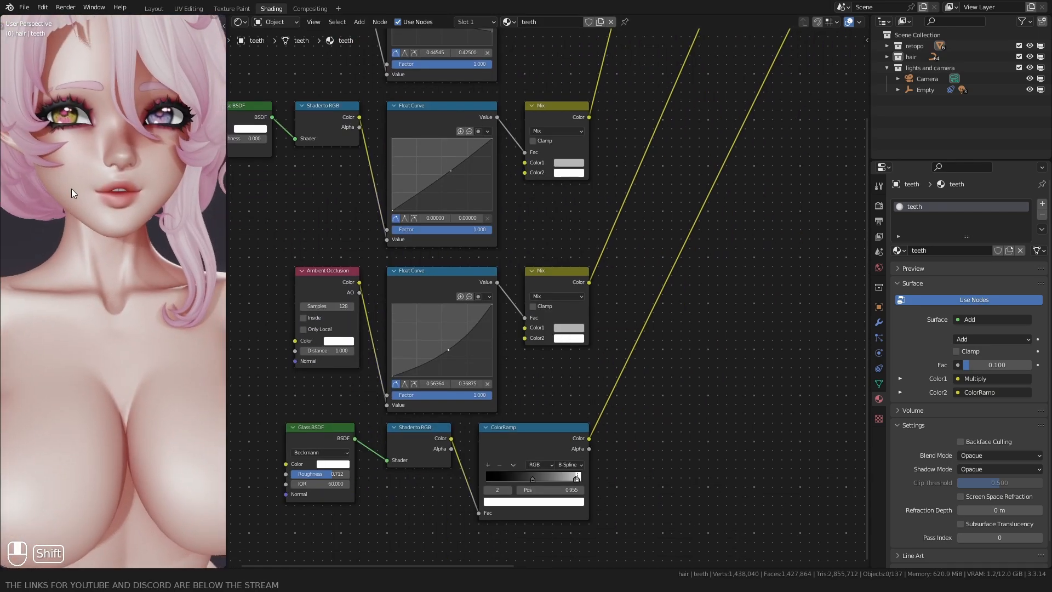
Step: In the Layout workspace, add a white colour attribute named Gloss to the body, with Face Corner domain and Color data type
click(153, 9)
mouse_move(329, 258)
middle_down()
mouse_move(362, 222)
mouse_move(373, 249)
middle_up()
scroll(373, 250, down, 2)
mouse_move(377, 307)
shift+middle_down()
mouse_move(364, 208)
mouse_move(529, 314)
mouse_move(379, 305)
shift+middle_up()
scroll(363, 220, down, 3)
scroll(381, 274, up, 1)
shift+middle_drag(384, 214, 392, 308)
scroll(389, 259, up, 2)
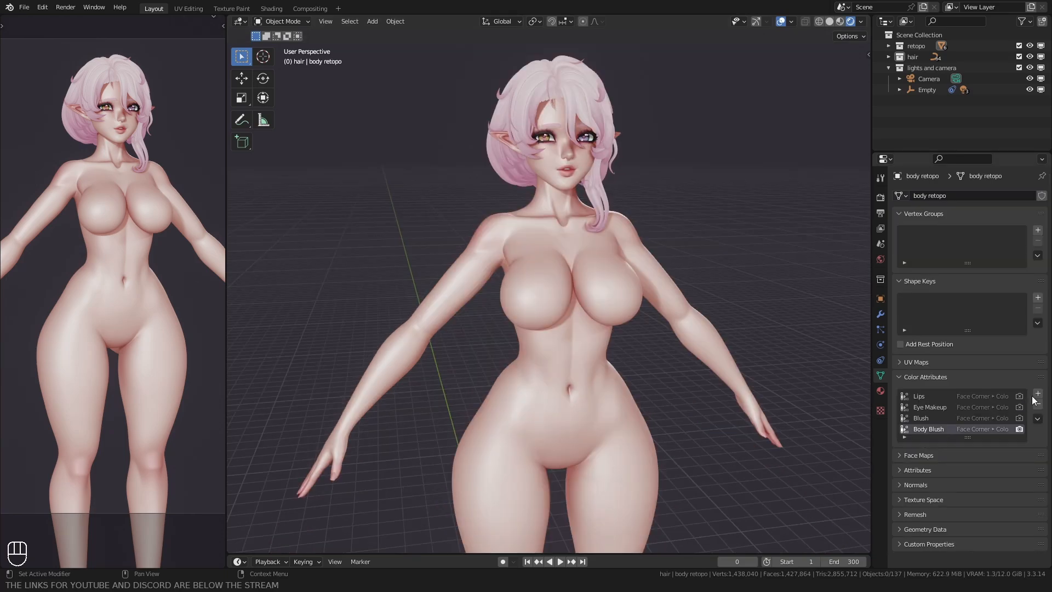
click(1037, 395)
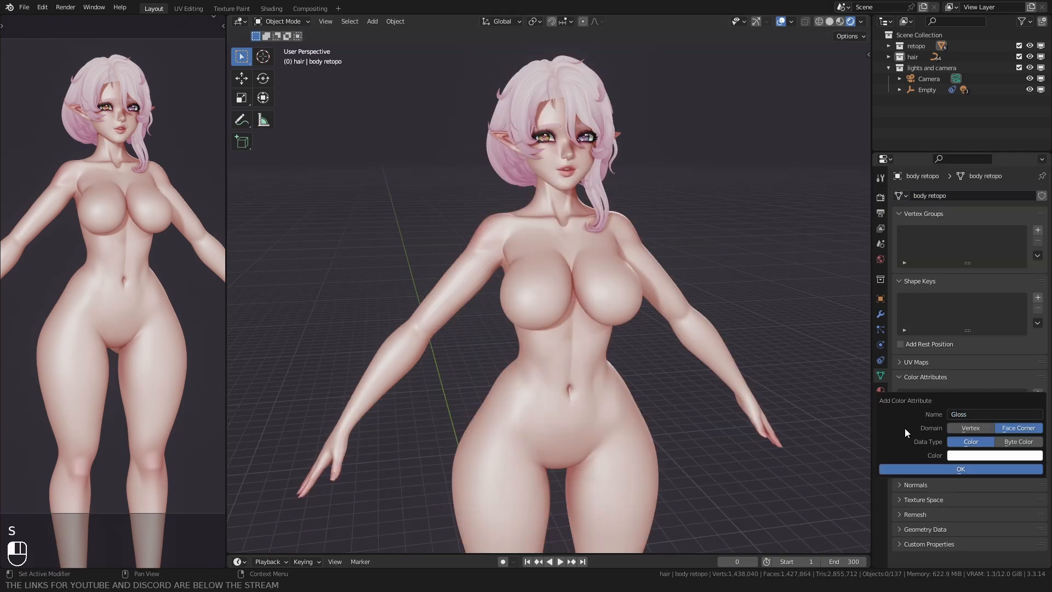
click(937, 470)
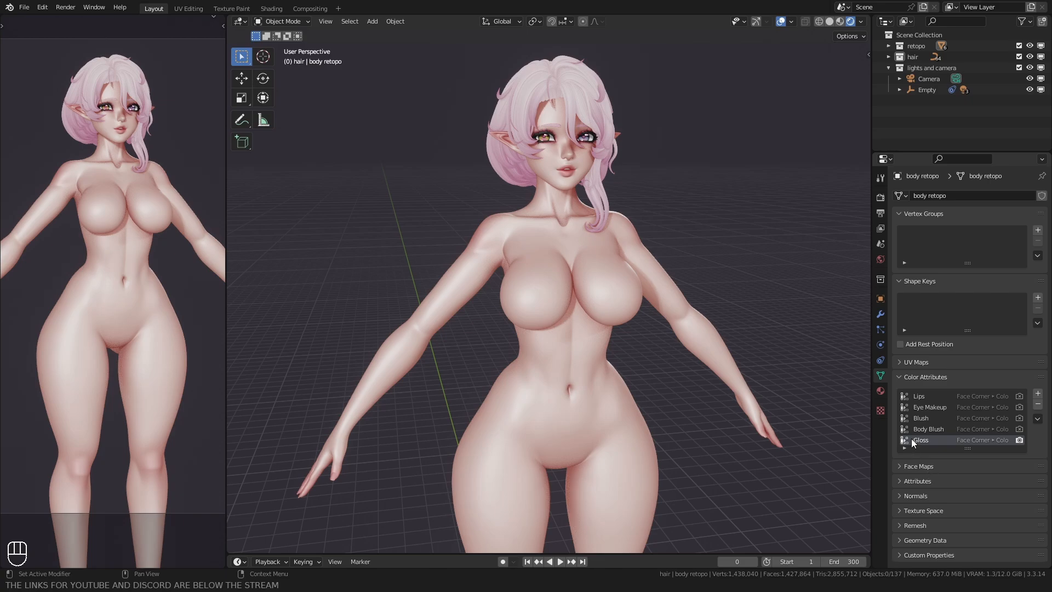
Step: Put the body into Vertex Paint mode with solid viewport shading and frame the face closely
middle_drag(671, 334, 599, 320)
shift+middle_drag(548, 222, 536, 316)
scroll(536, 316, up, 3)
key(z)
key(ctrl+Tab)
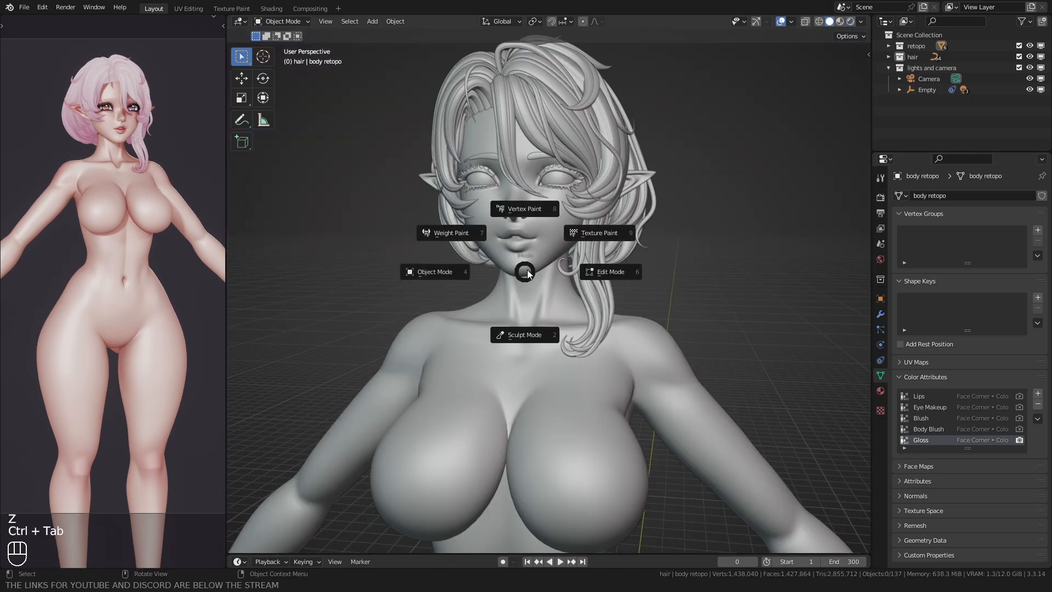
click(521, 215)
key(shift+b)
drag(493, 191, 563, 247)
scroll(521, 263, down, 5)
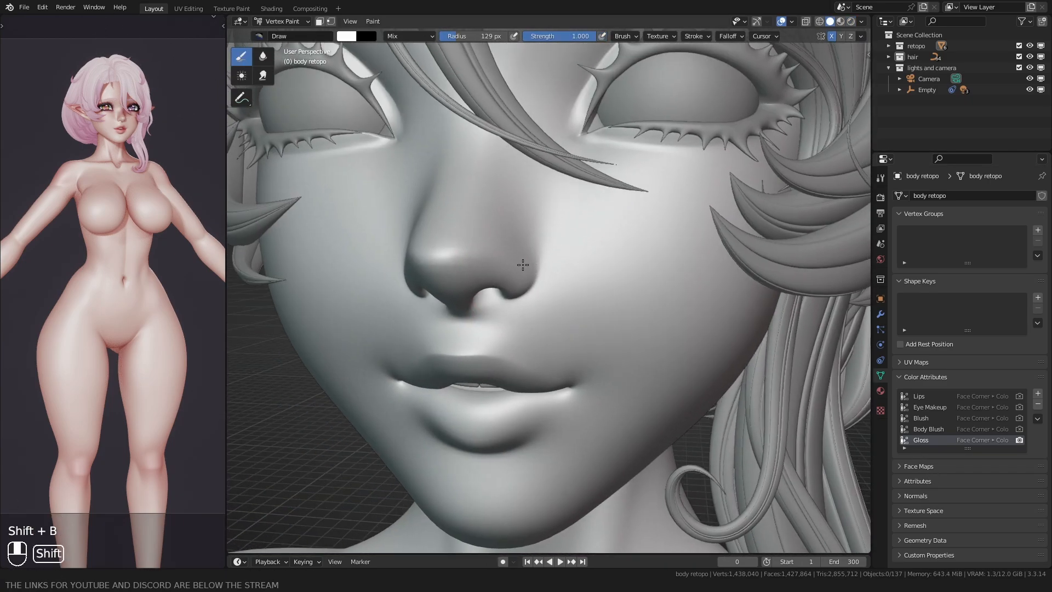
Step: Paint black on the Gloss attribute across both cheeks and the area above the upper lip, leaving the nose and lips white
shift+middle_drag(522, 263, 533, 274)
scroll(549, 252, down, 1)
key(f)
key(f)
click(527, 244)
mouse_move(548, 228)
ctrl+mouse_down()
mouse_move(544, 239)
mouse_move(599, 229)
mouse_move(647, 241)
mouse_move(595, 261)
mouse_move(594, 320)
mouse_move(553, 279)
mouse_move(534, 306)
mouse_move(476, 326)
mouse_move(517, 307)
mouse_move(590, 324)
mouse_move(664, 317)
mouse_move(601, 334)
mouse_move(696, 212)
mouse_move(759, 257)
mouse_move(706, 340)
mouse_move(713, 249)
mouse_move(664, 316)
mouse_move(679, 307)
mouse_move(652, 314)
mouse_move(608, 250)
ctrl+mouse_up()
scroll(496, 326, up, 4)
key(f)
key(f)
click(499, 323)
scroll(608, 329, down, 1)
key(f)
click(640, 321)
scroll(712, 272, down, 1)
key(f)
click(720, 273)
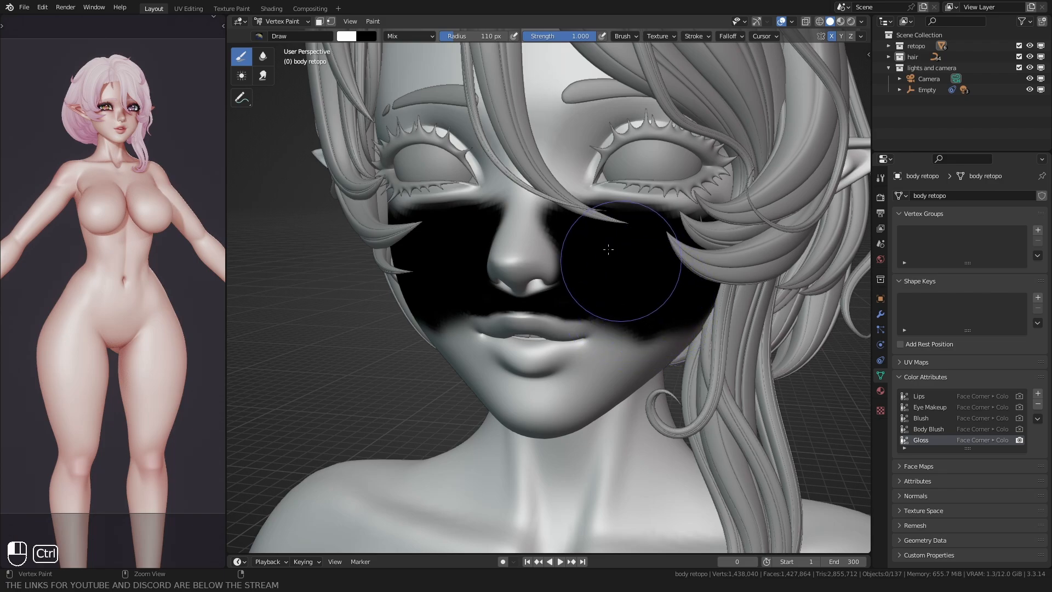
scroll(709, 243, down, 5)
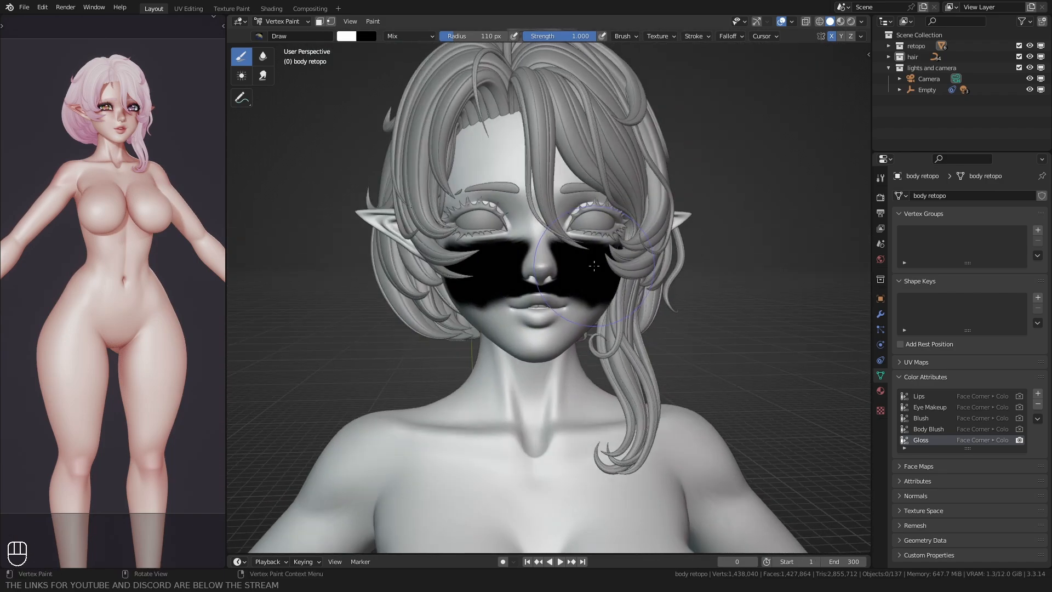
Step: Return to Object Mode and, in the Shading workspace, duplicate the skin's Lips Color Attribute and Mix nodes beside the originals
key(ctrl+Tab)
click(300, 53)
click(271, 8)
scroll(550, 256, down, 3)
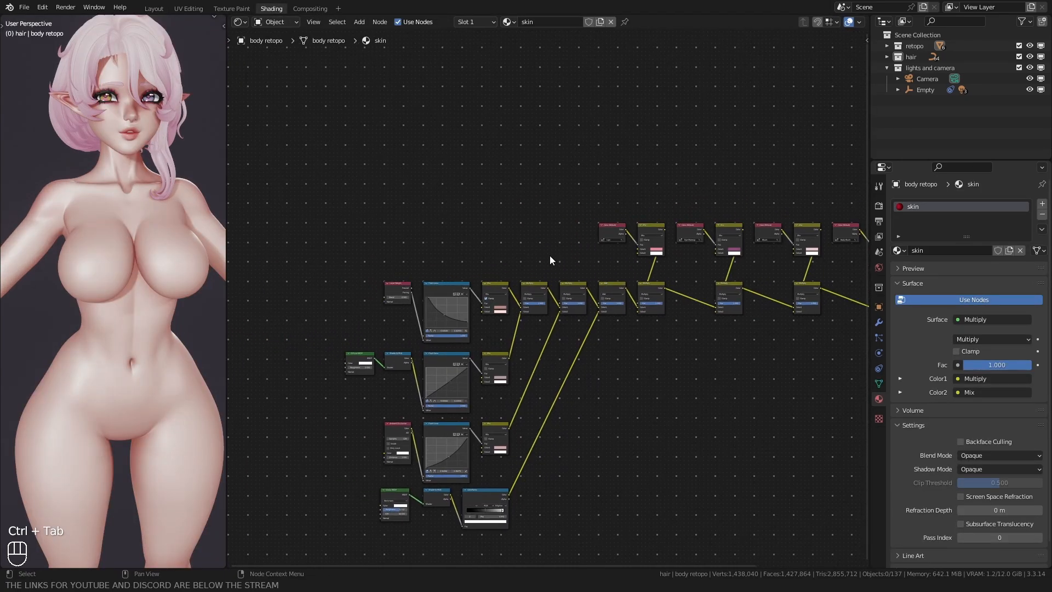
scroll(474, 241, up, 3)
drag(596, 89, 748, 165)
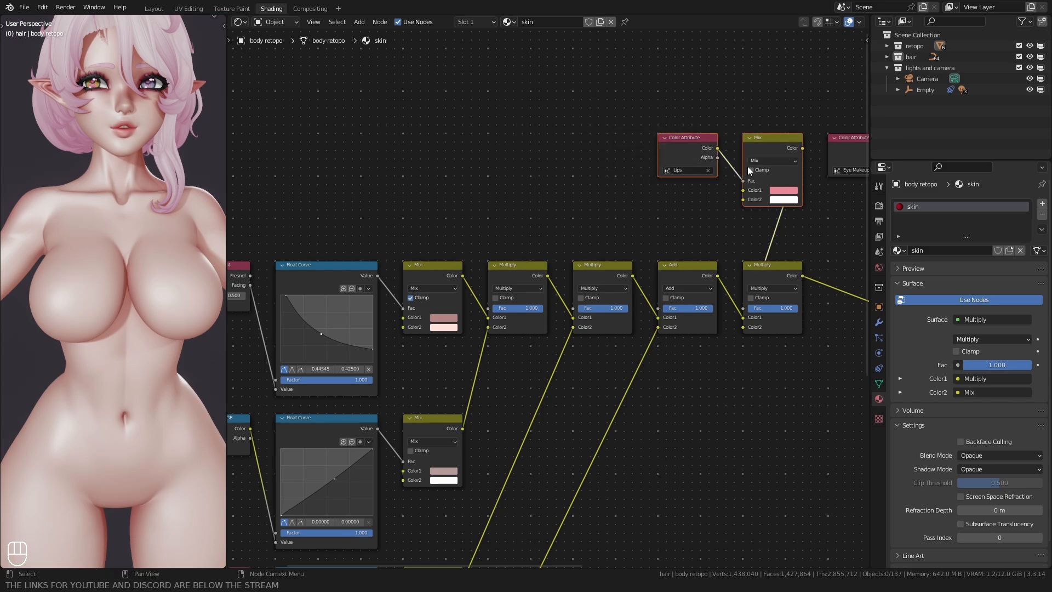
key(shift+d)
click(560, 168)
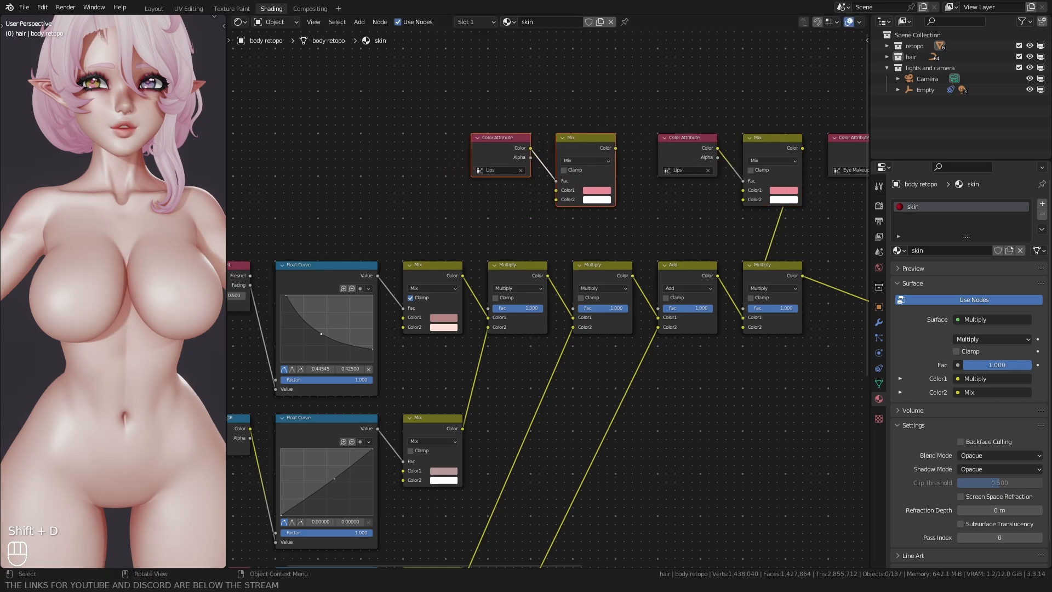
Step: Set Color1 of the duplicated Mix node to black and check its Color2
scroll(550, 202, up, 1)
click(610, 162)
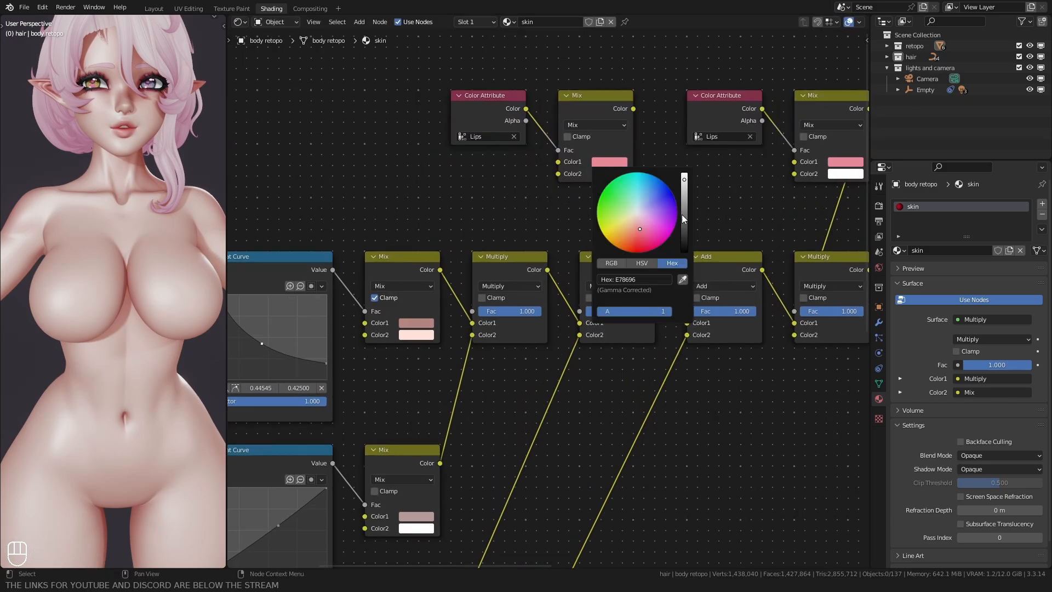
drag(682, 215, 683, 252)
click(641, 263)
middle_drag(493, 188, 462, 238)
click(582, 224)
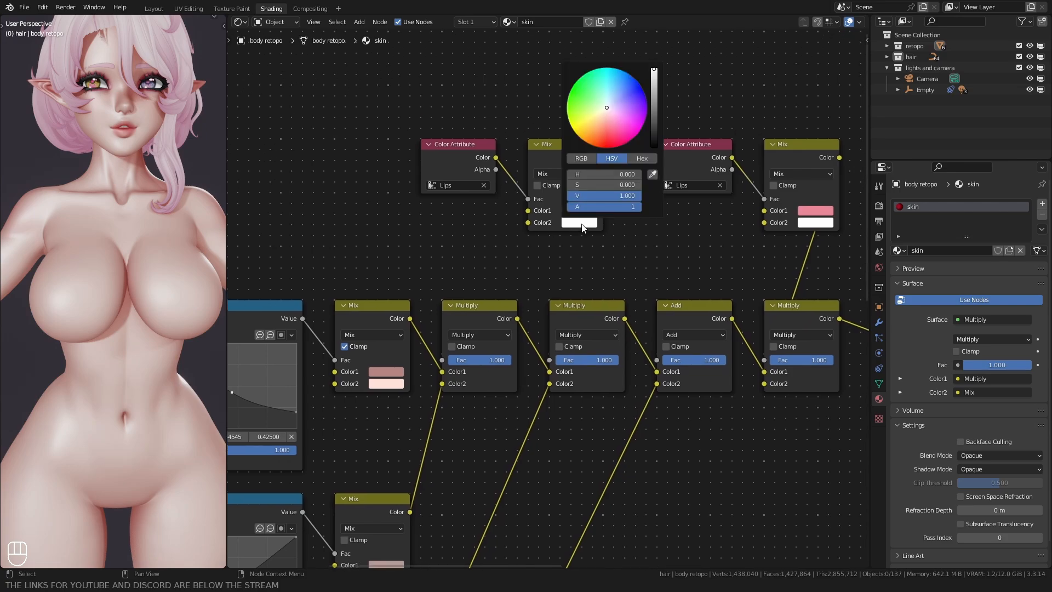
Step: Set the duplicated Color Attribute node to read the Gloss attribute
scroll(466, 236, up, 2)
click(427, 166)
click(448, 237)
Step: Connect the Gloss Mix node's Color output to the Fac input of the Add node
scroll(448, 244, down, 5)
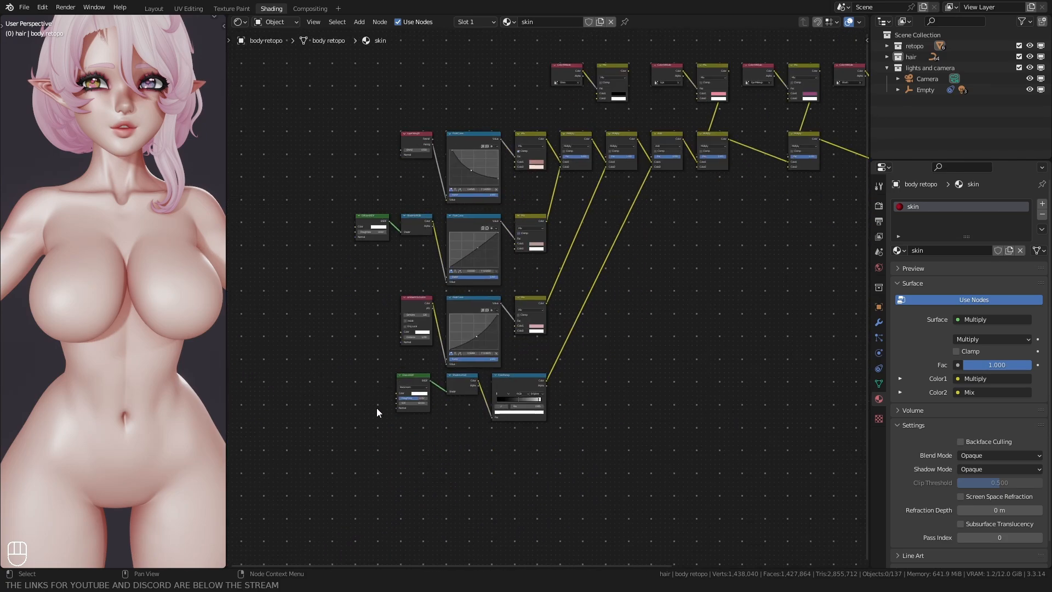
middle_drag(577, 270, 526, 313)
click(606, 180)
key(g)
right_click(594, 179)
middle_drag(583, 175, 537, 258)
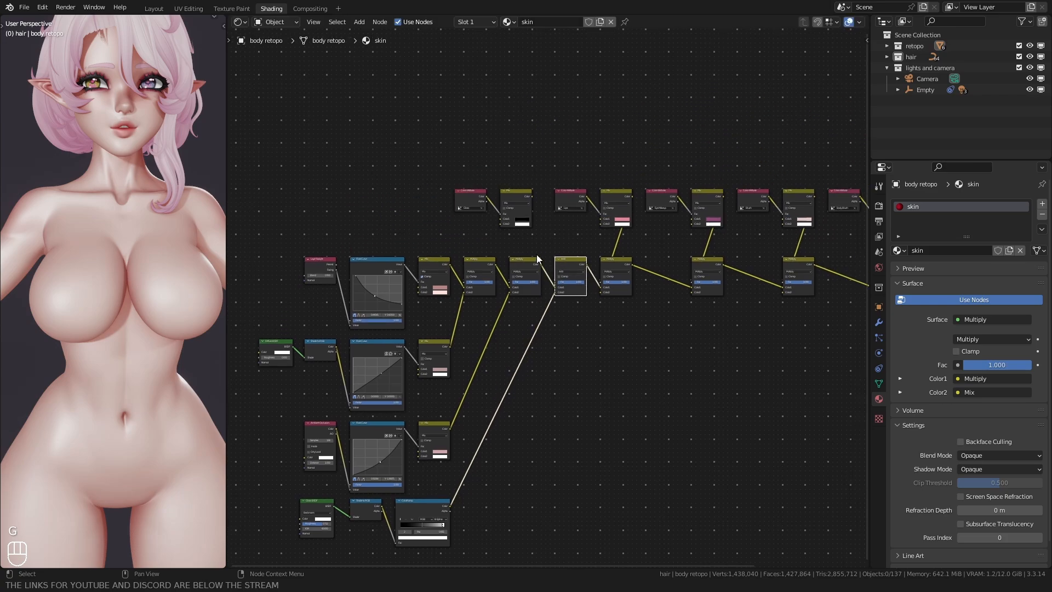
scroll(538, 257, up, 7)
drag(521, 123, 536, 213)
drag(561, 272, 559, 270)
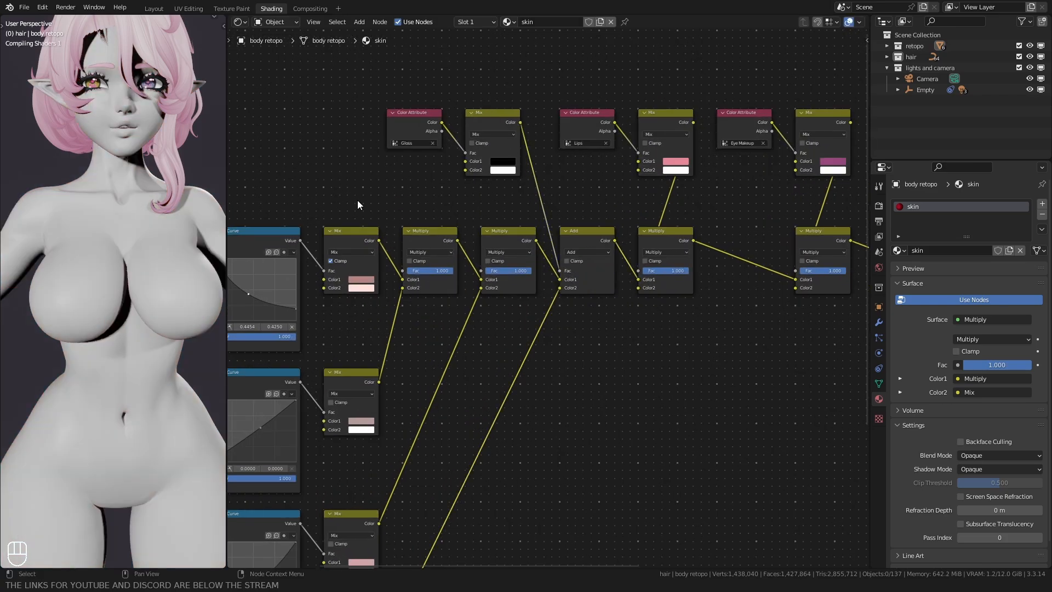
Step: Inspect the skin's gloss on the face and whole body with rendered shading in the Layout workspace
mouse_move(48, 171)
middle_down()
mouse_move(39, 225)
mouse_move(40, 208)
middle_up()
scroll(39, 227, up, 3)
click(159, 7)
key(z)
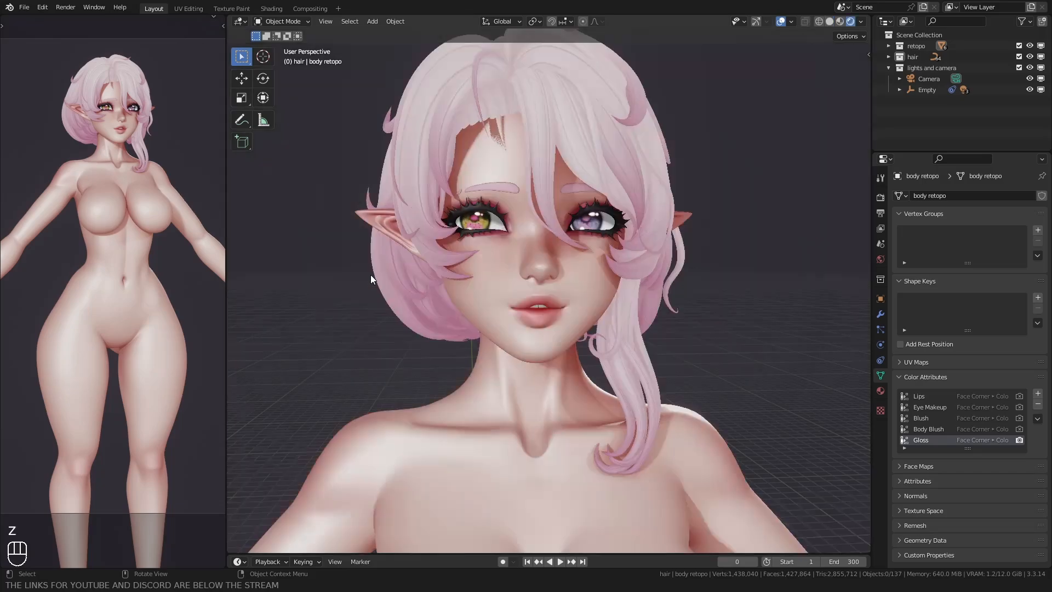
mouse_move(370, 275)
middle_down()
mouse_move(441, 274)
mouse_move(397, 259)
mouse_move(340, 278)
mouse_move(436, 271)
mouse_move(393, 274)
mouse_move(387, 267)
mouse_move(412, 266)
mouse_move(371, 265)
mouse_move(362, 244)
mouse_move(555, 264)
mouse_move(744, 254)
mouse_move(767, 277)
middle_up()
scroll(394, 281, down, 5)
scroll(369, 325, up, 4)
scroll(376, 321, down, 3)
scroll(376, 322, down, 4)
scroll(416, 290, up, 3)
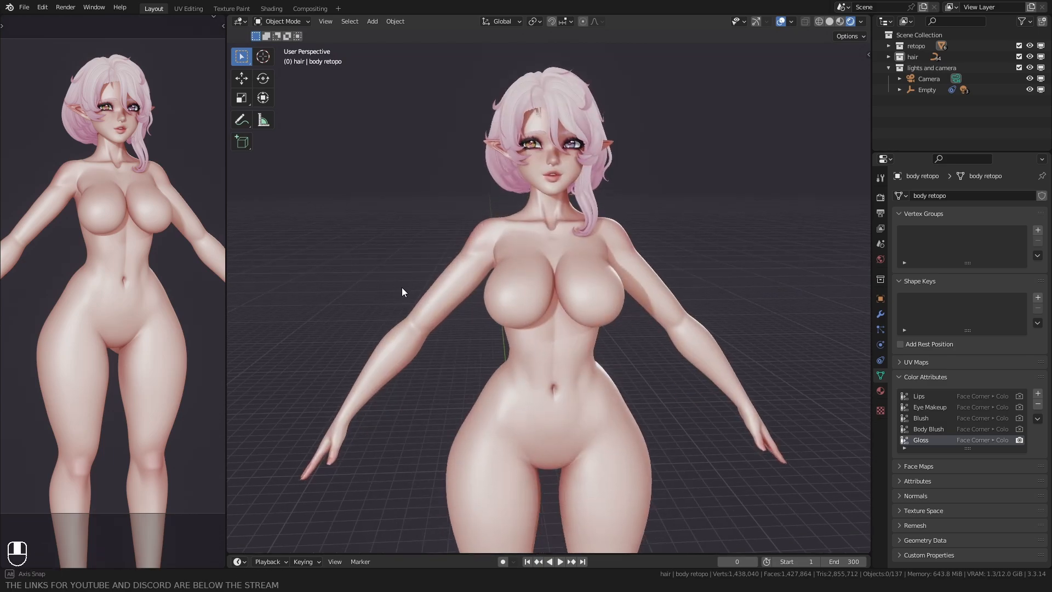